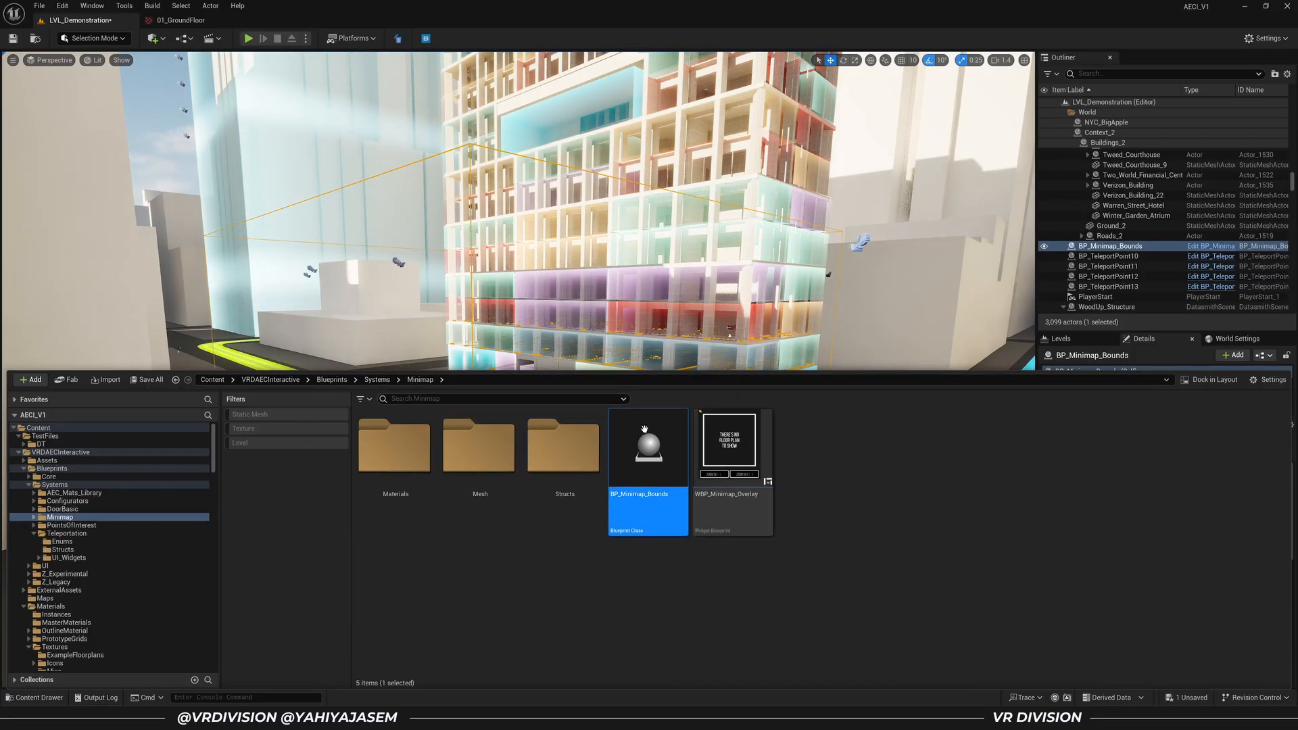
Play the level to check the minimap overlay, bring up the in-game AEC Interactive menu, and end the play session
{"action": "left_click", "coordinate": [733, 446]}
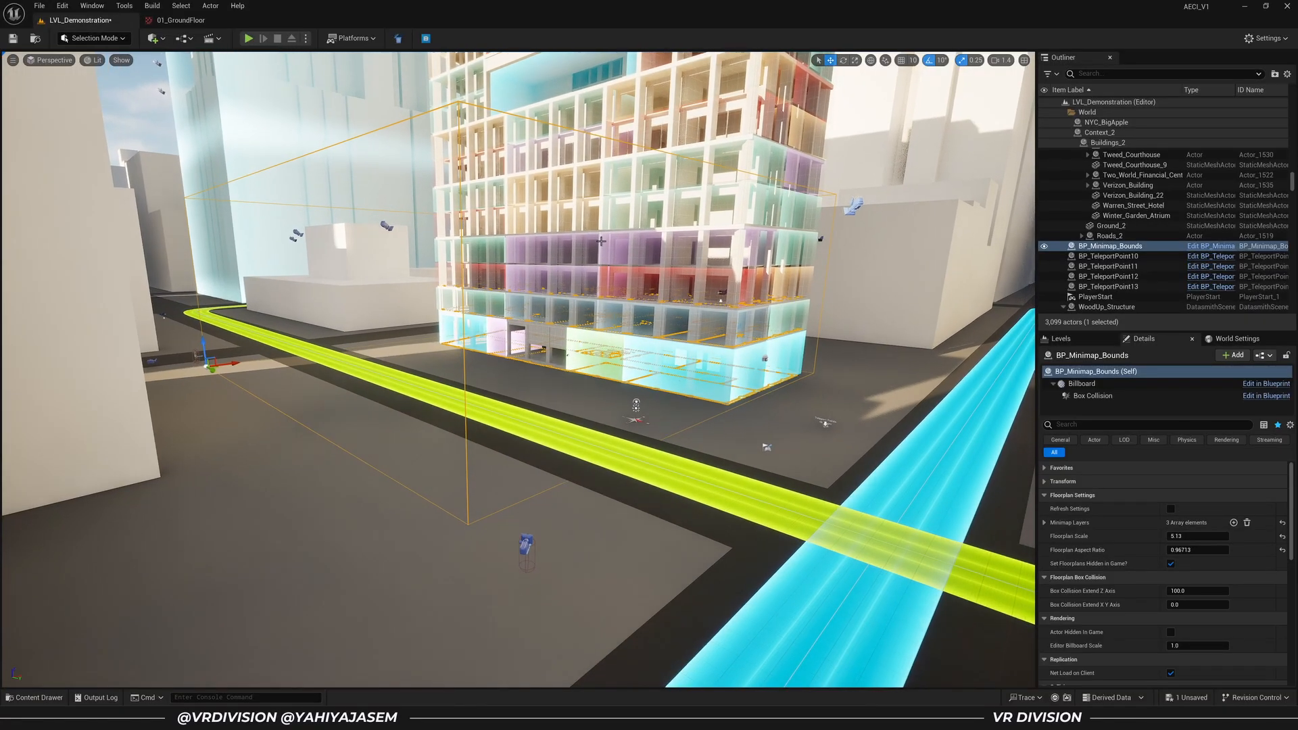
{"action": "left_click", "coordinate": [248, 39]}
{"action": "left_click", "coordinate": [473, 390]}
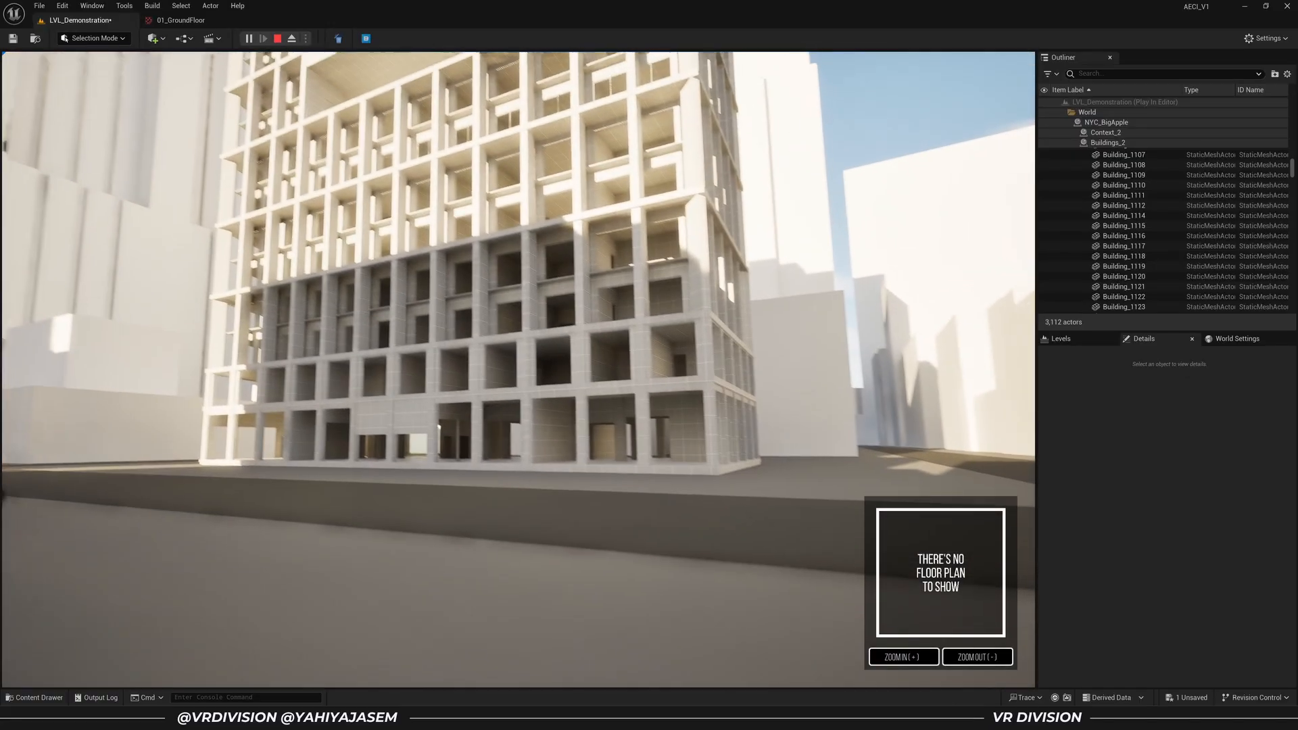
{"action": "key", "text": "Tab"}
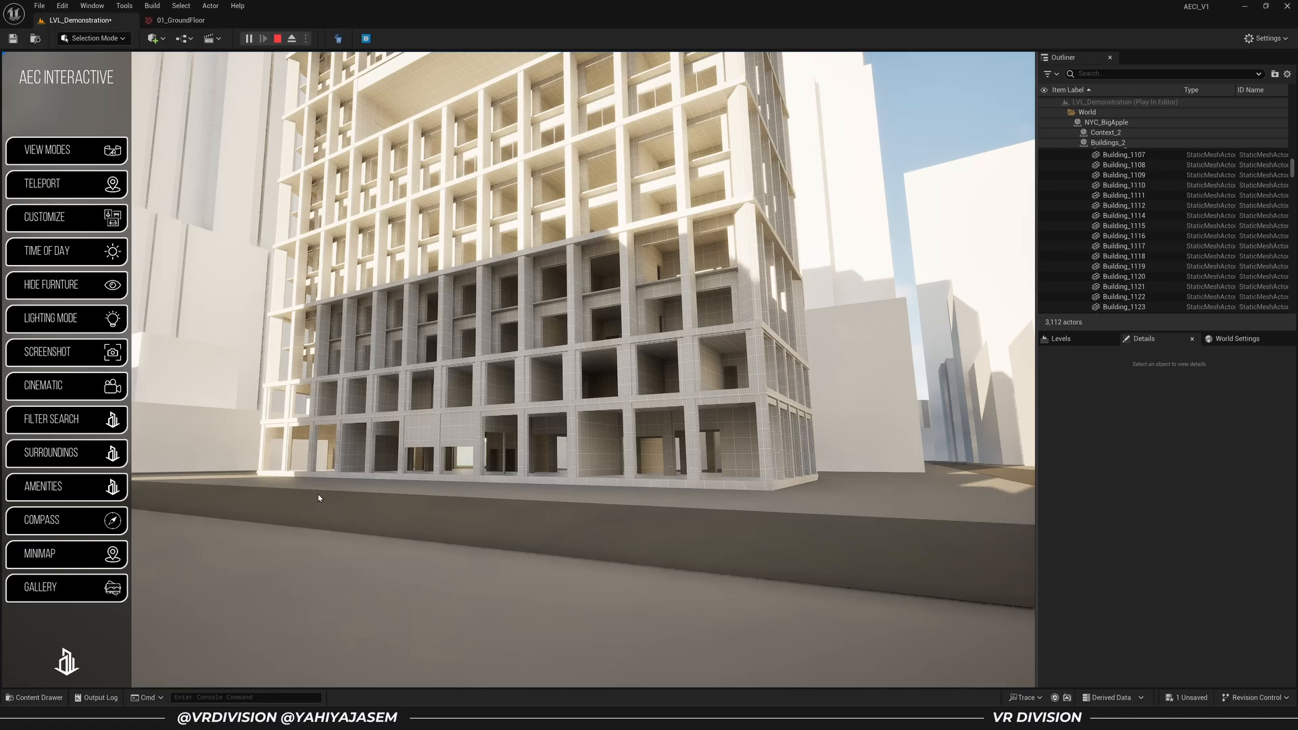
{"action": "key", "text": "Escape"}
{"action": "key", "text": "f"}
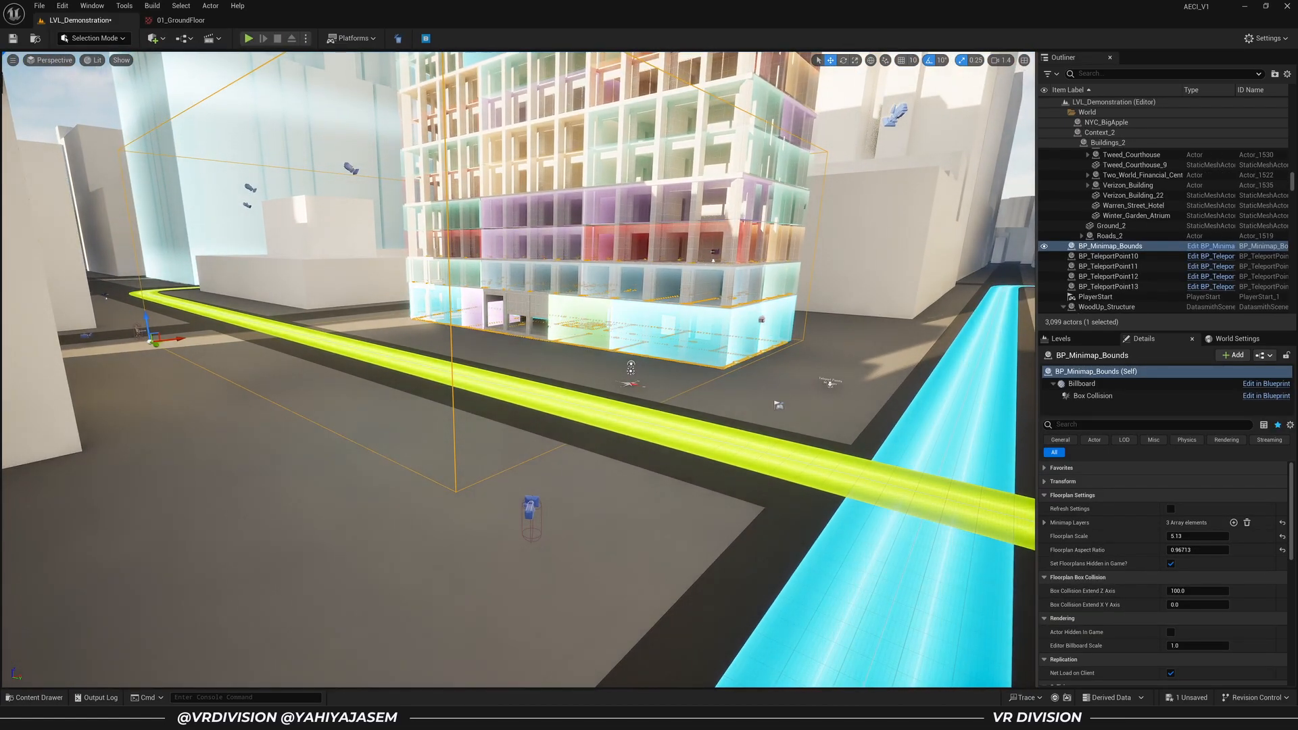
Try placing a BP_Minimap_Bounds actor from the Minimap folder on the ground beside the building, and delete it again
{"action": "scroll", "coordinate": [410, 265], "scroll_direction": "up", "scroll_amount": 2}
{"action": "key", "text": "ctrl+b"}
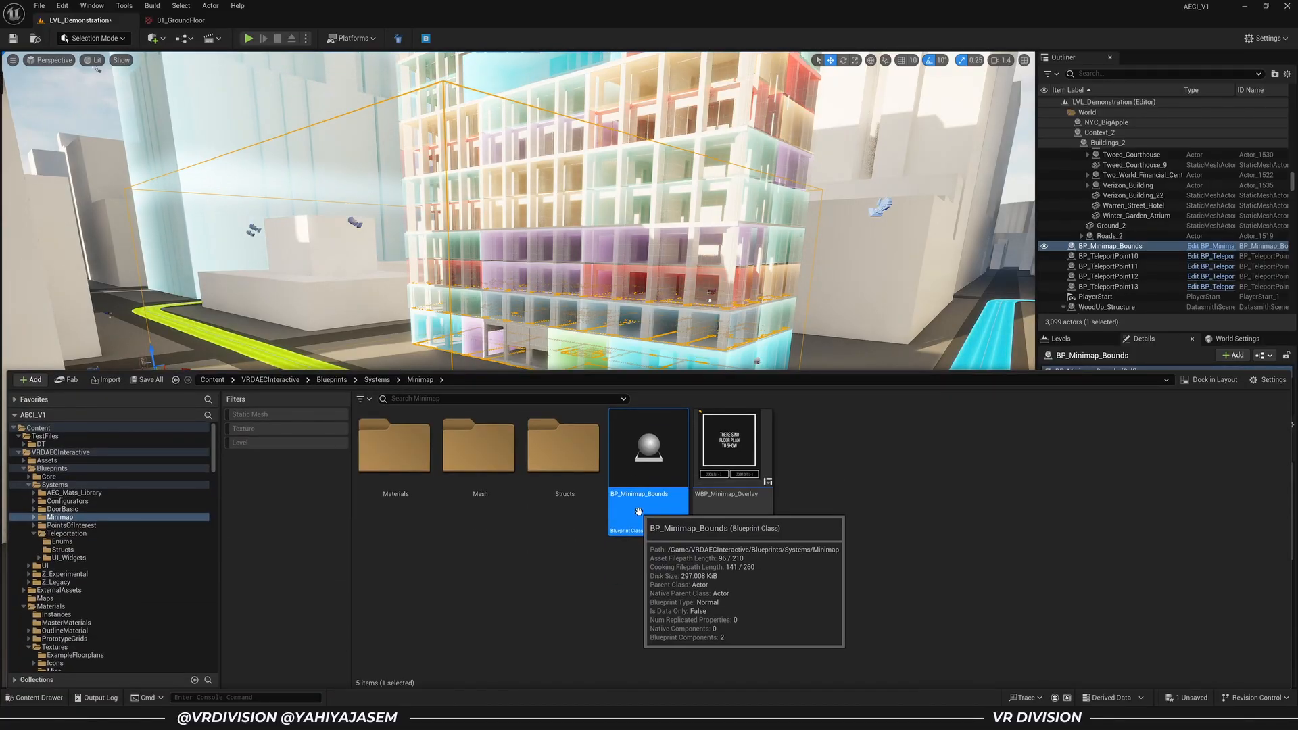
{"action": "left_click", "coordinate": [720, 450]}
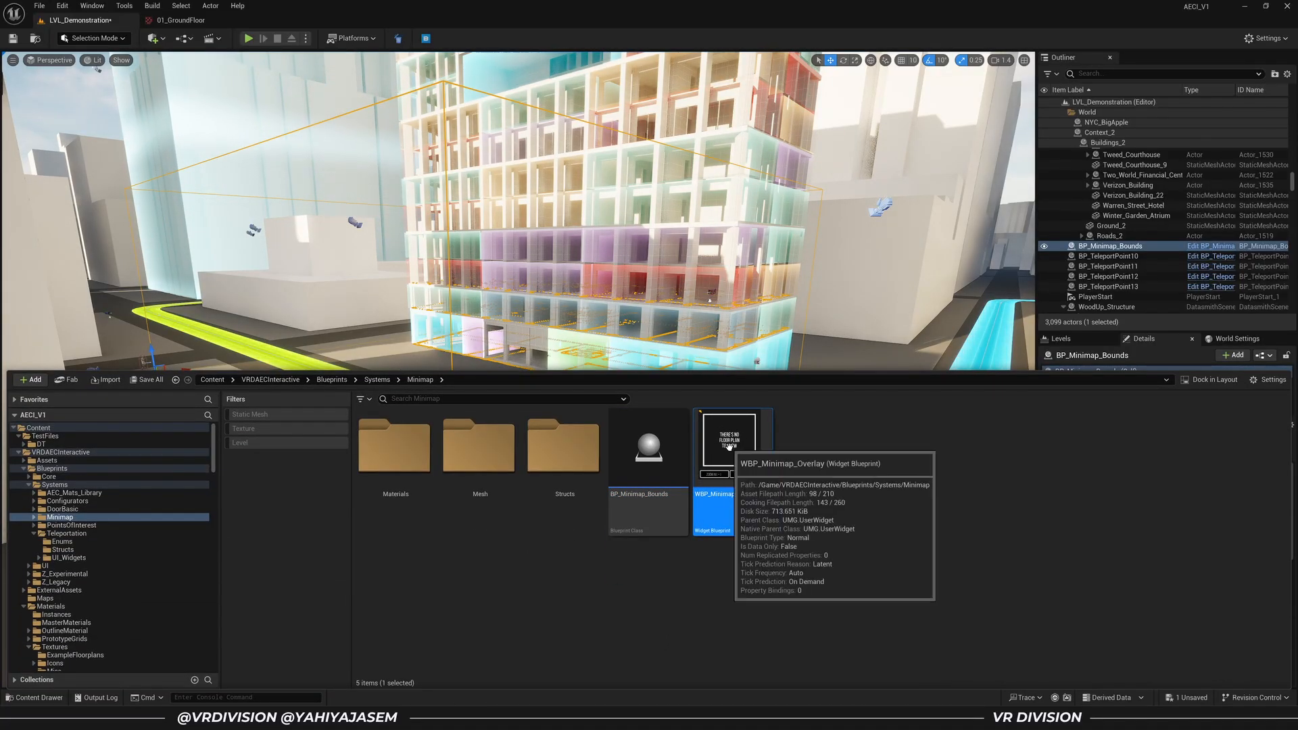
{"action": "left_click_drag", "start_coordinate": [660, 441], "coordinate": [893, 353]}
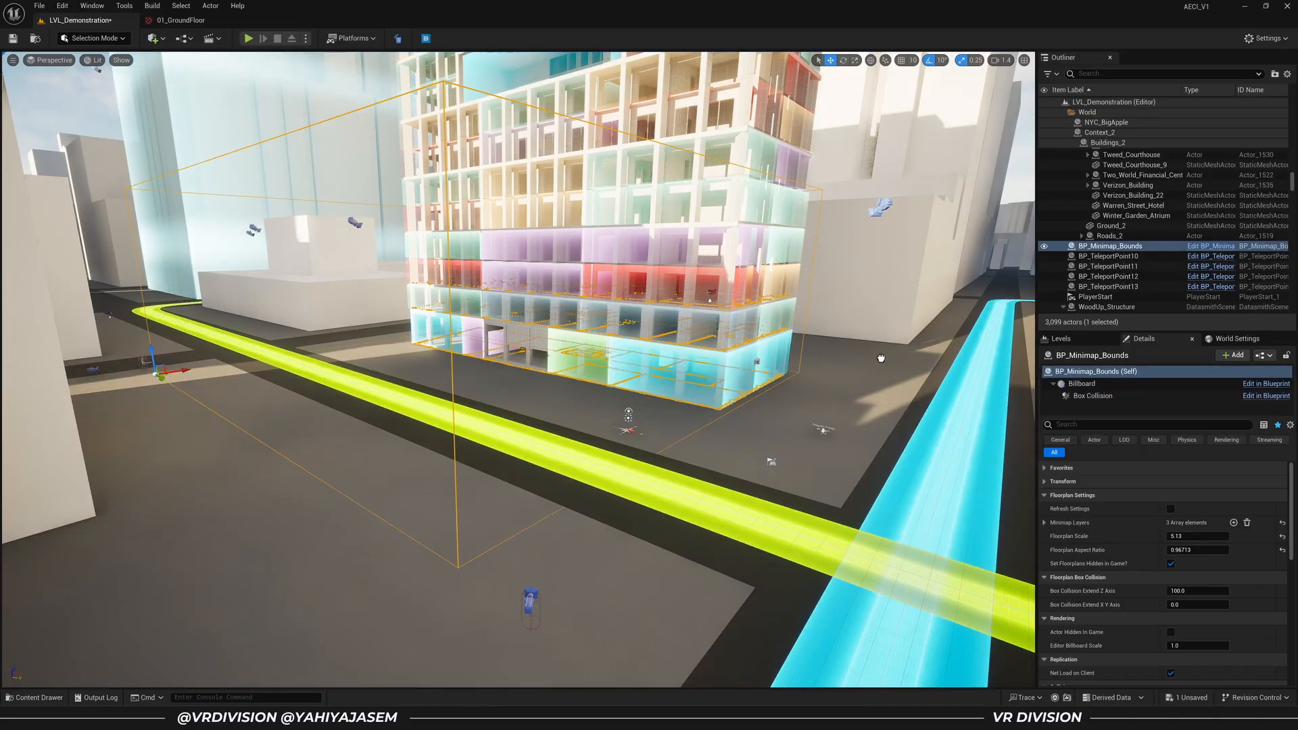
{"action": "key", "text": "f"}
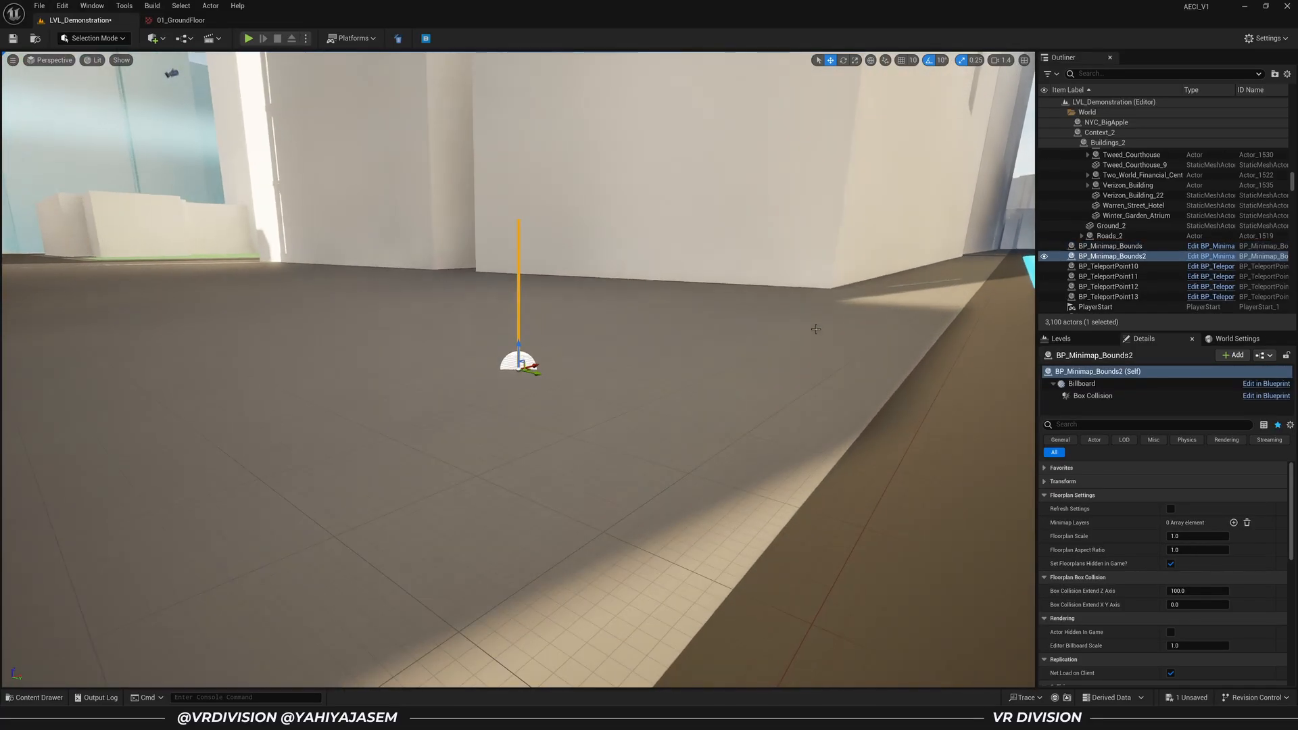
{"action": "scroll", "coordinate": [704, 318], "scroll_direction": "down", "scroll_amount": 5}
{"action": "scroll", "coordinate": [703, 319], "scroll_direction": "down", "scroll_amount": 8}
{"action": "mouse_move", "coordinate": [704, 318]}
{"action": "right_mouse_down"}
{"action": "mouse_move", "coordinate": [676, 318]}
{"action": "mouse_move", "coordinate": [729, 317]}
{"action": "mouse_move", "coordinate": [716, 307]}
{"action": "right_mouse_up"}
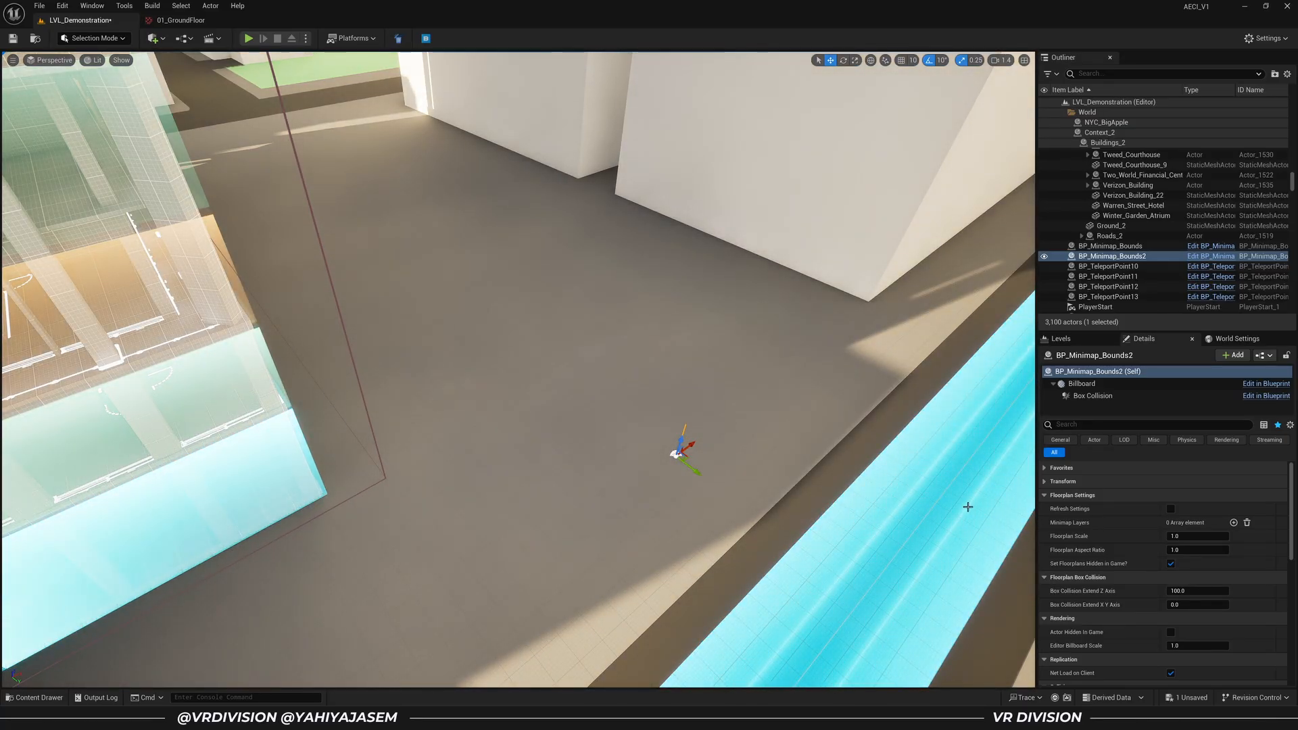
{"action": "key", "text": "Delete"}
{"action": "right_click_drag", "start_coordinate": [370, 403], "coordinate": [166, 151]}
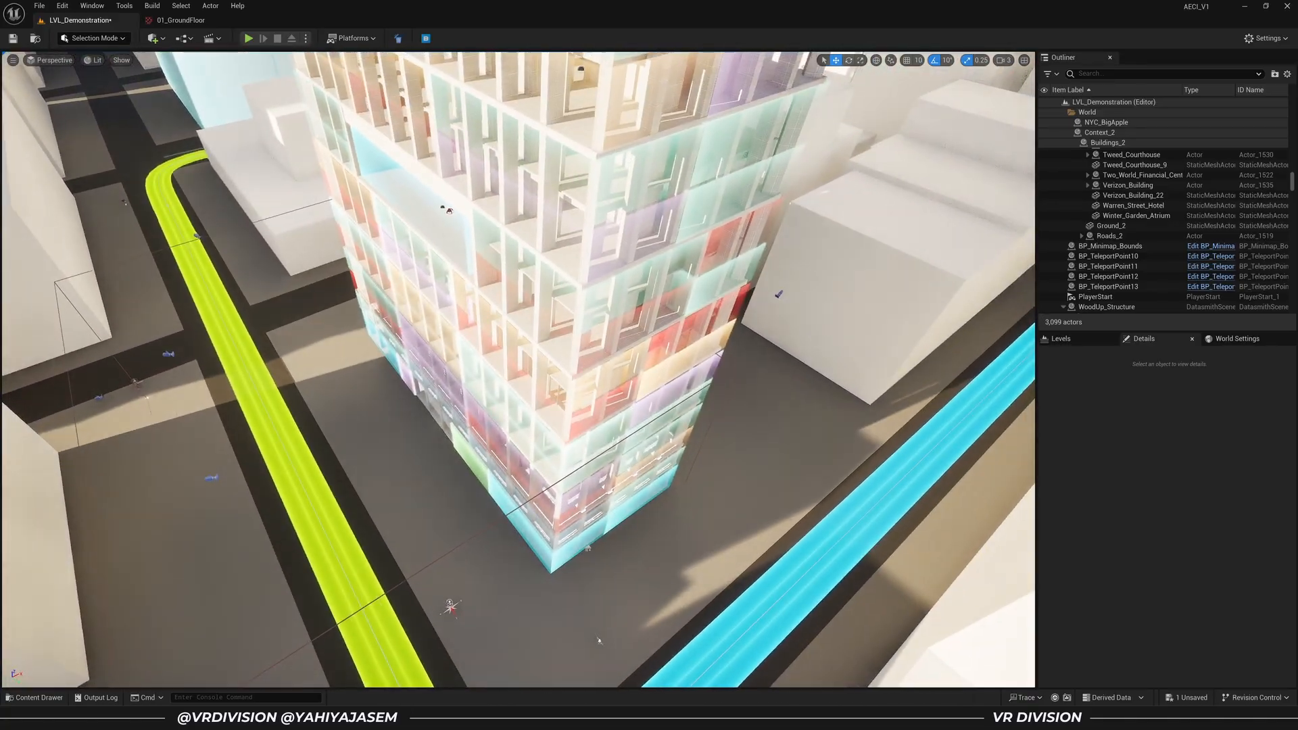
Try Z rotations of 45, 10 and 90 degrees on the WoodUp_Structure actor and undo them
{"action": "left_click", "coordinate": [1106, 307]}
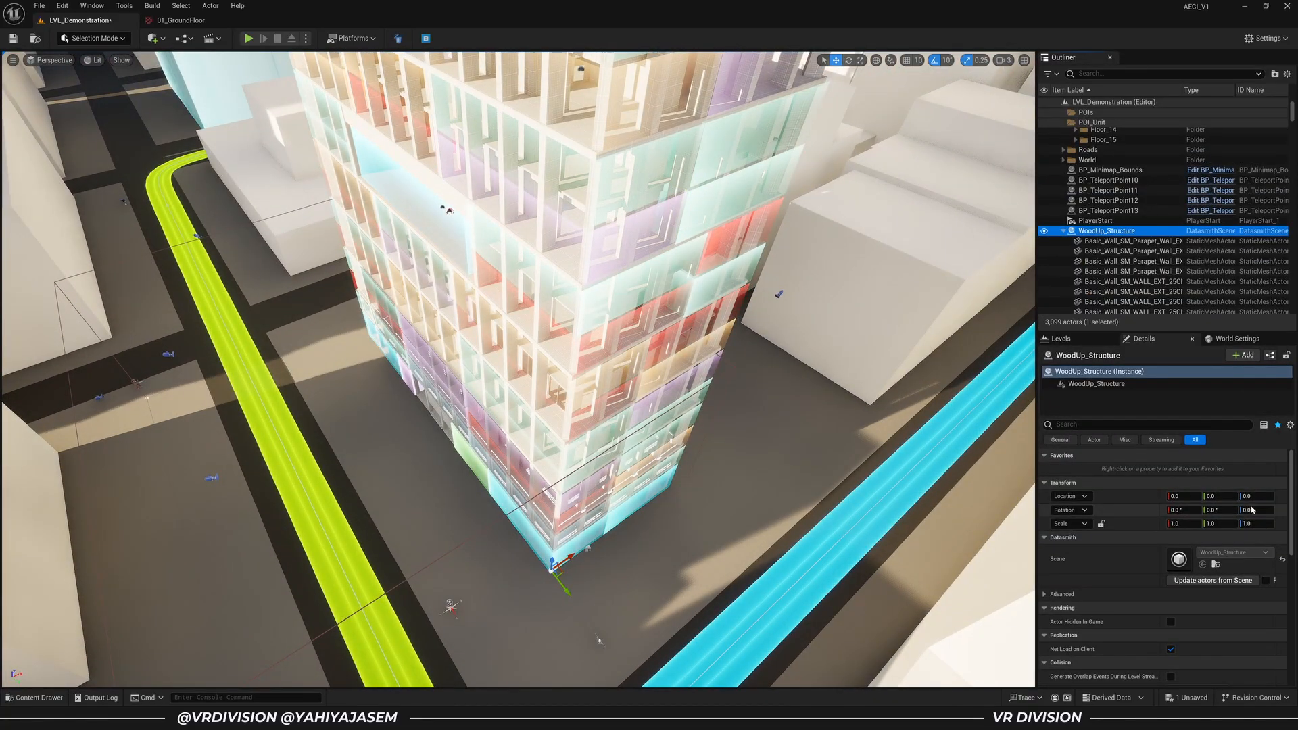
{"action": "left_click", "coordinate": [1252, 510]}
{"action": "type", "text": "45"}
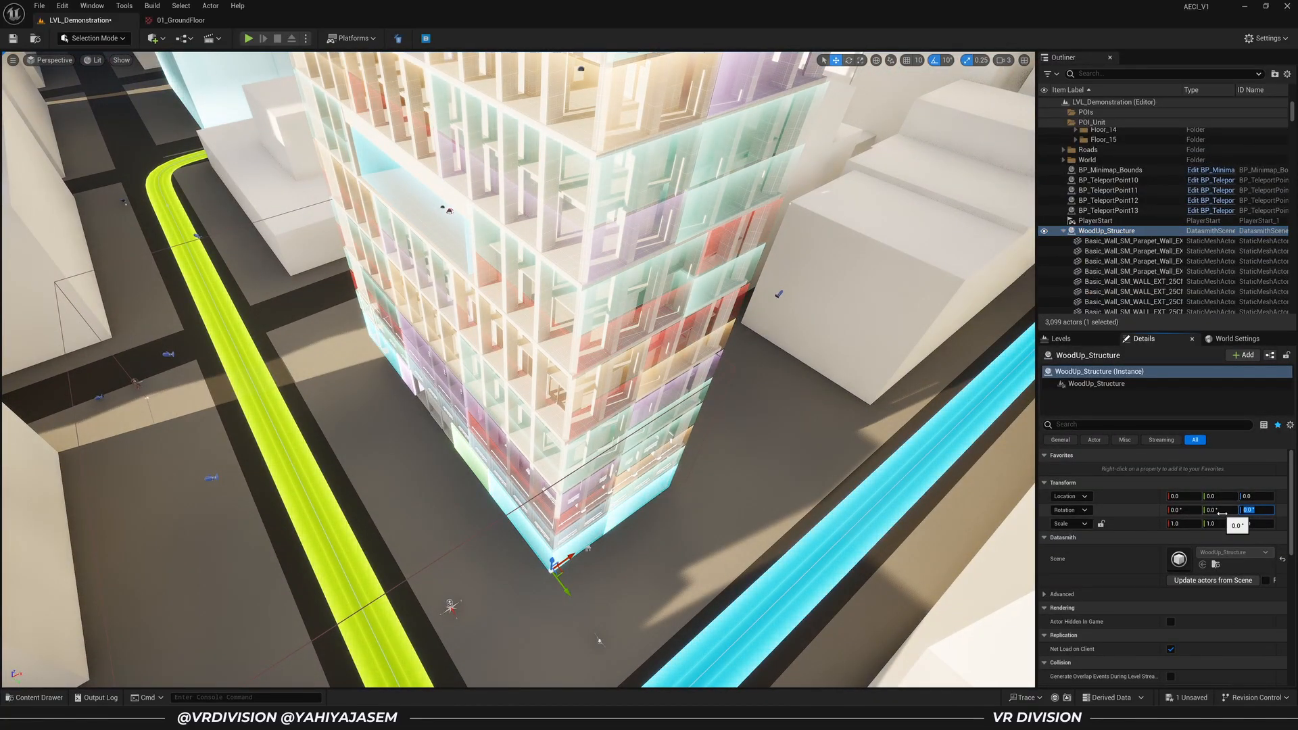
{"action": "key", "text": "Return"}
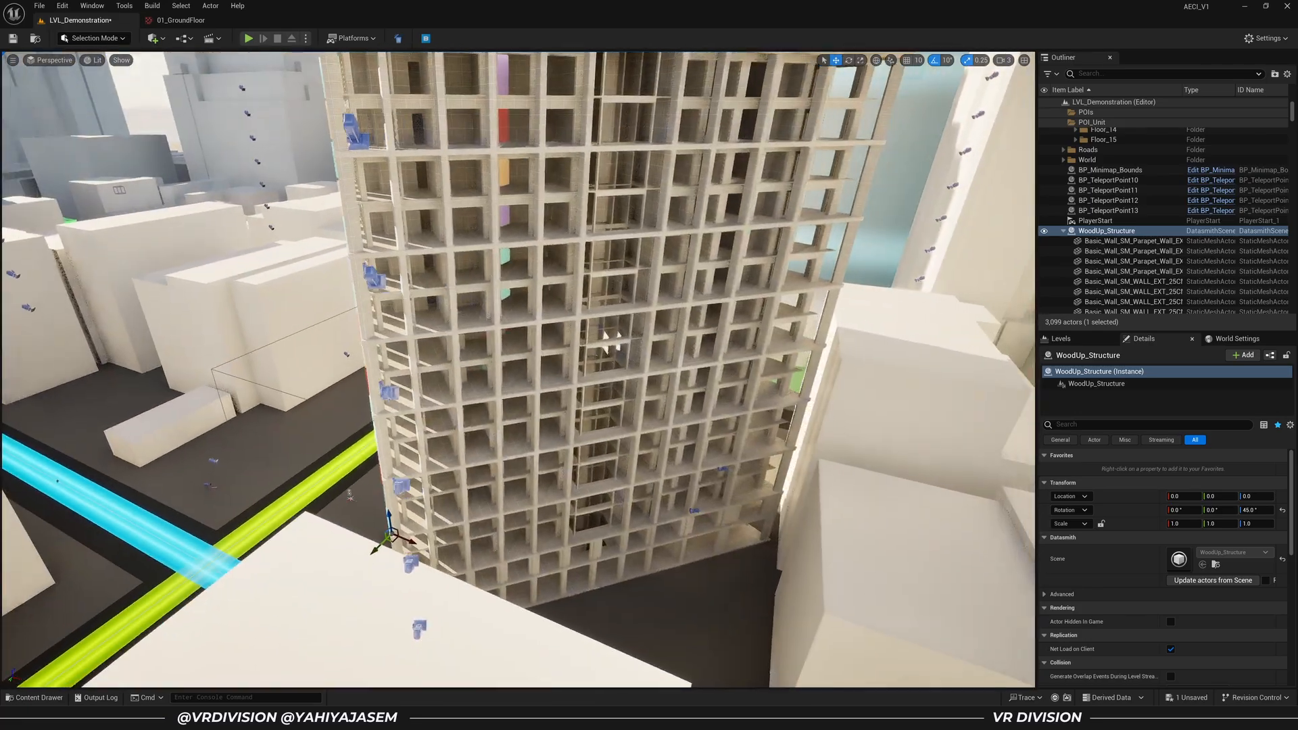
{"action": "type", "text": "10"}
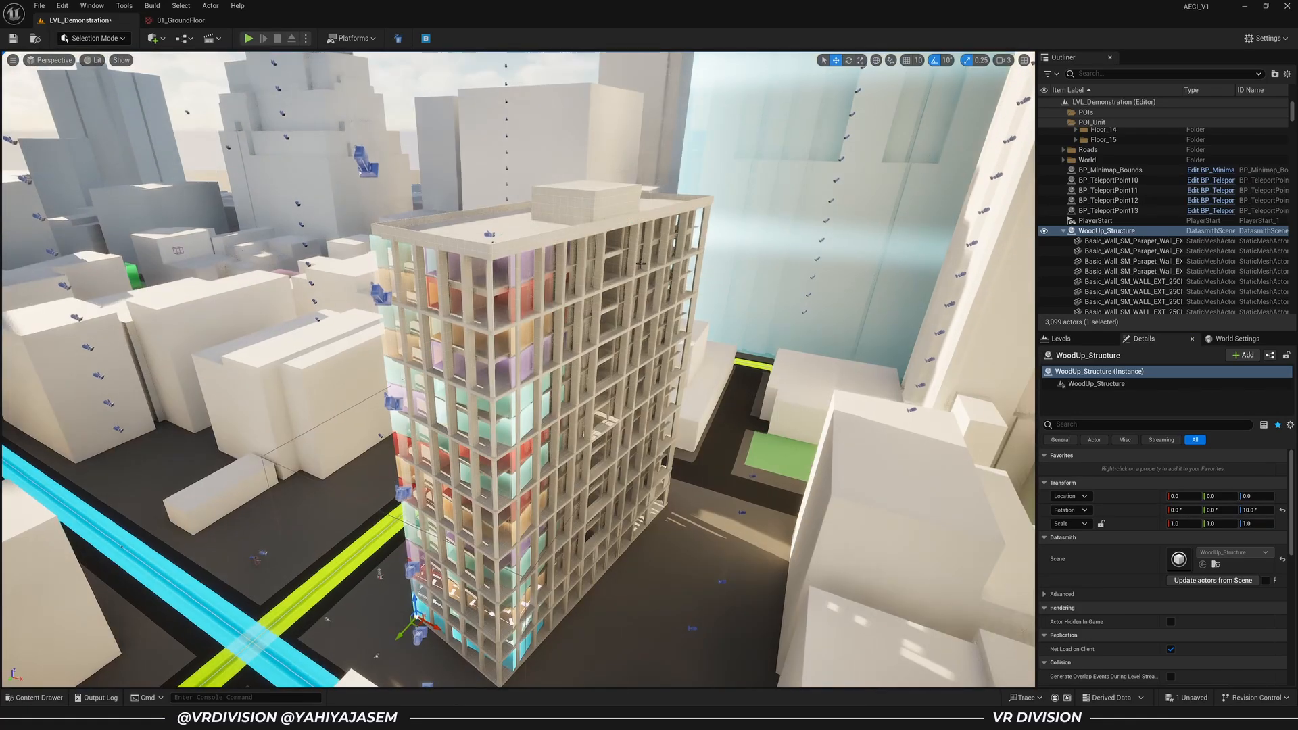
{"action": "key", "text": "Return"}
{"action": "type", "text": "90"}
{"action": "key", "text": "Return"}
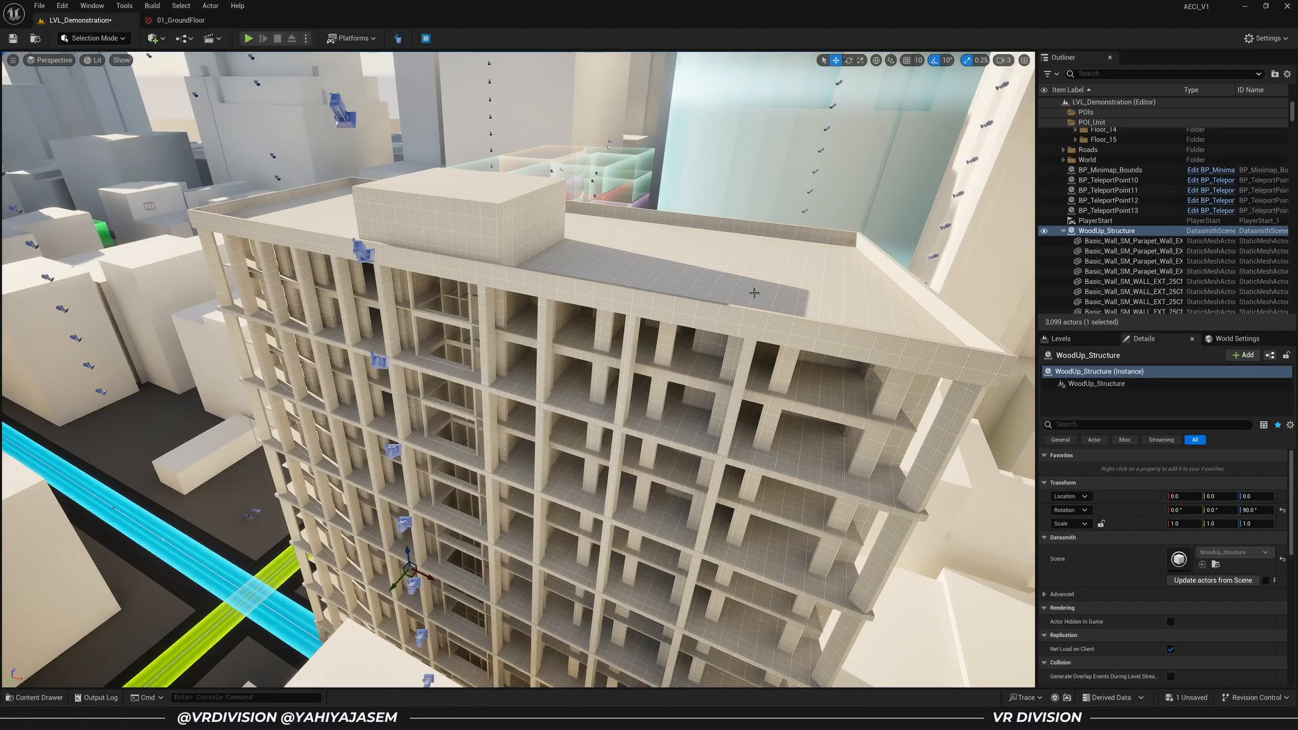
{"action": "key", "text": "ctrl+z"}
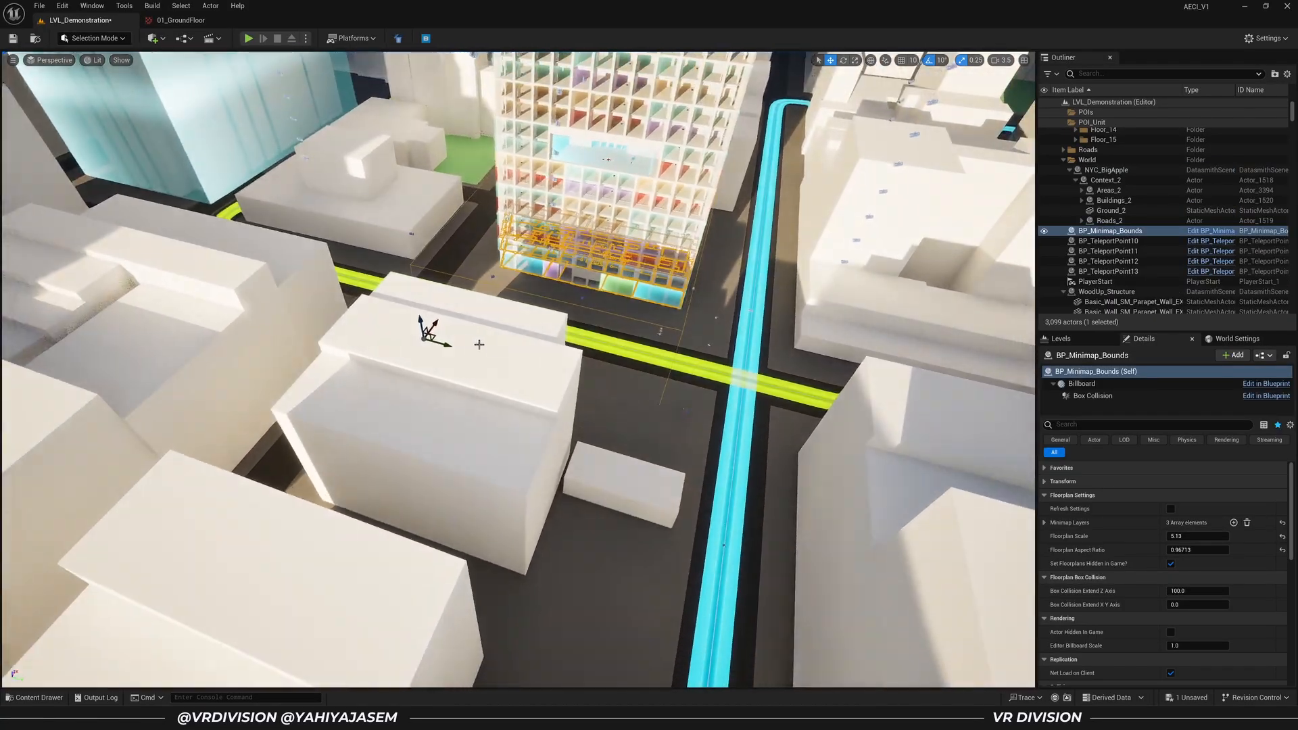
Duplicate the BP_Minimap_Bounds actor three times across the neighbouring city blocks and rotate a copy to a different angle
{"action": "left_click_drag", "start_coordinate": [443, 344], "coordinate": [703, 365], "text": "alt"}
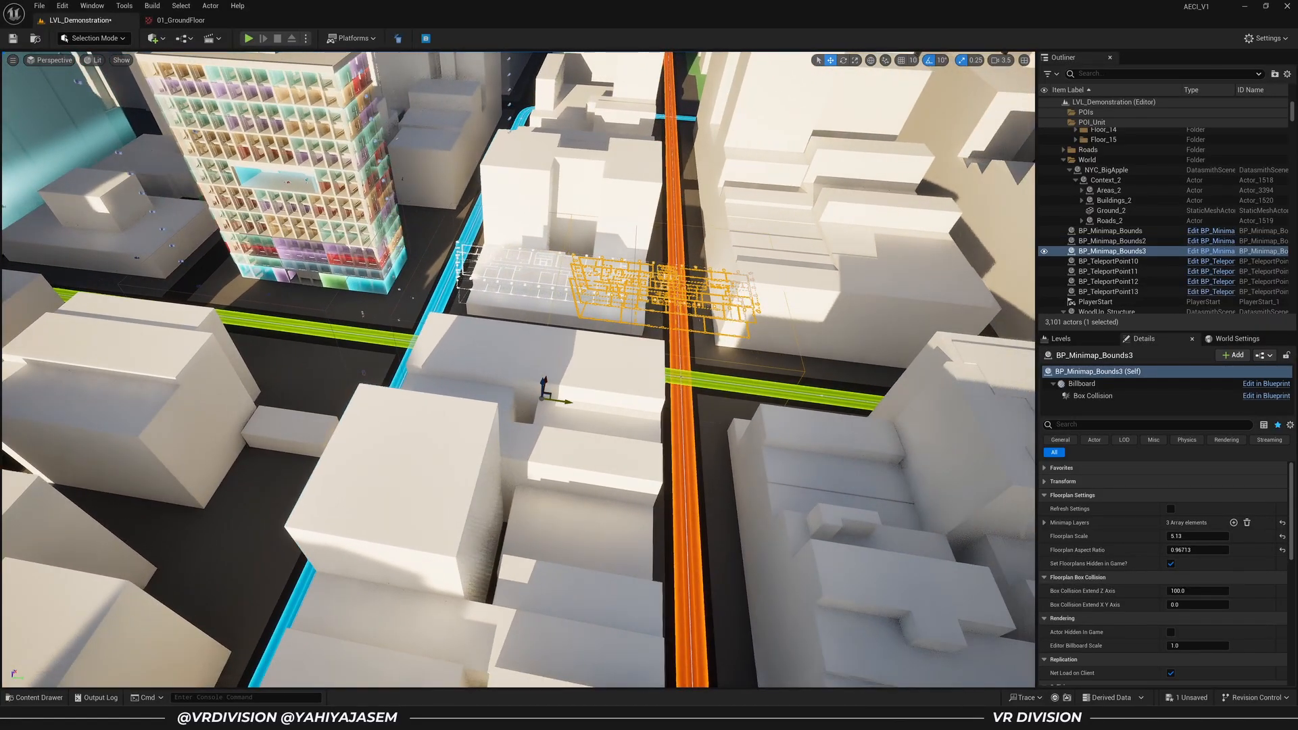
{"action": "left_click_drag", "start_coordinate": [560, 401], "coordinate": [784, 406], "text": "alt+shift"}
{"action": "key", "text": "e"}
{"action": "right_click_drag", "start_coordinate": [741, 407], "coordinate": [818, 409]}
{"action": "key", "text": "w"}
{"action": "left_click", "coordinate": [342, 338]}
{"action": "left_click", "coordinate": [361, 345]}
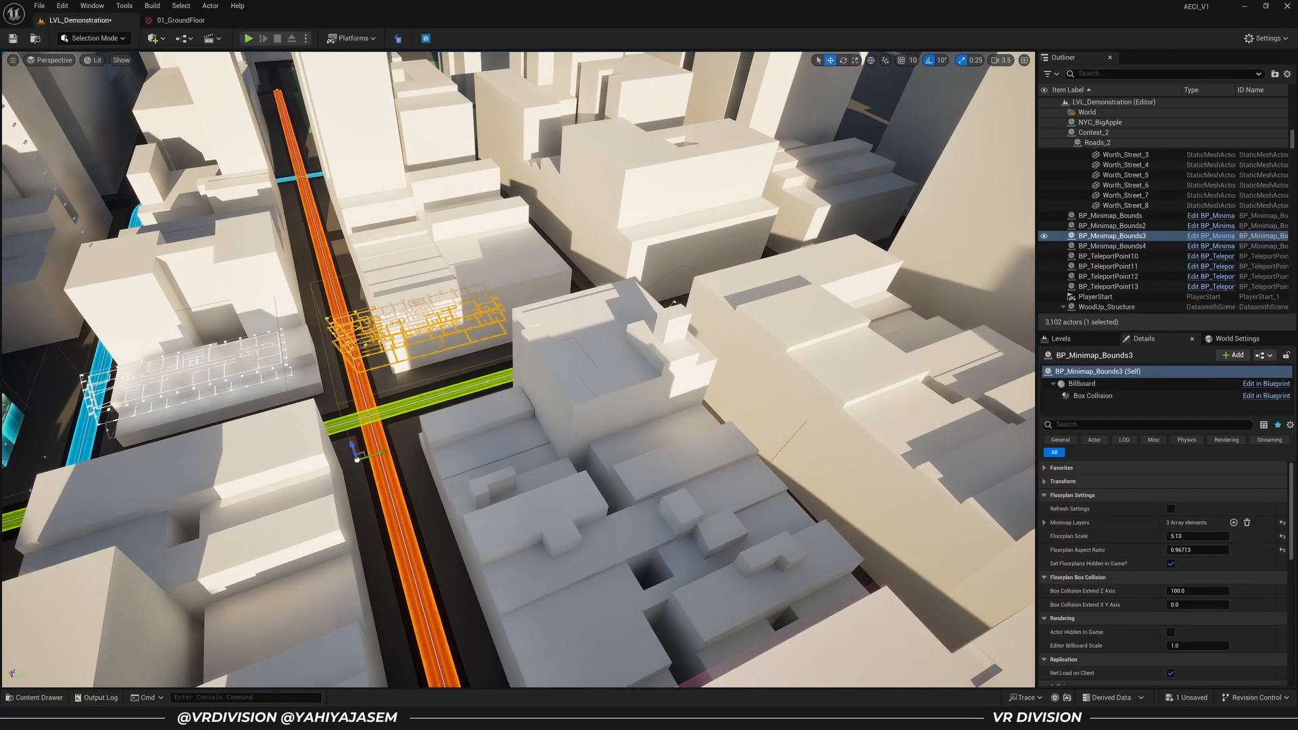
{"action": "mouse_move", "coordinate": [379, 485]}
{"action": "right_mouse_down"}
{"action": "mouse_move", "coordinate": [460, 473]}
{"action": "mouse_move", "coordinate": [386, 485]}
{"action": "right_mouse_up"}
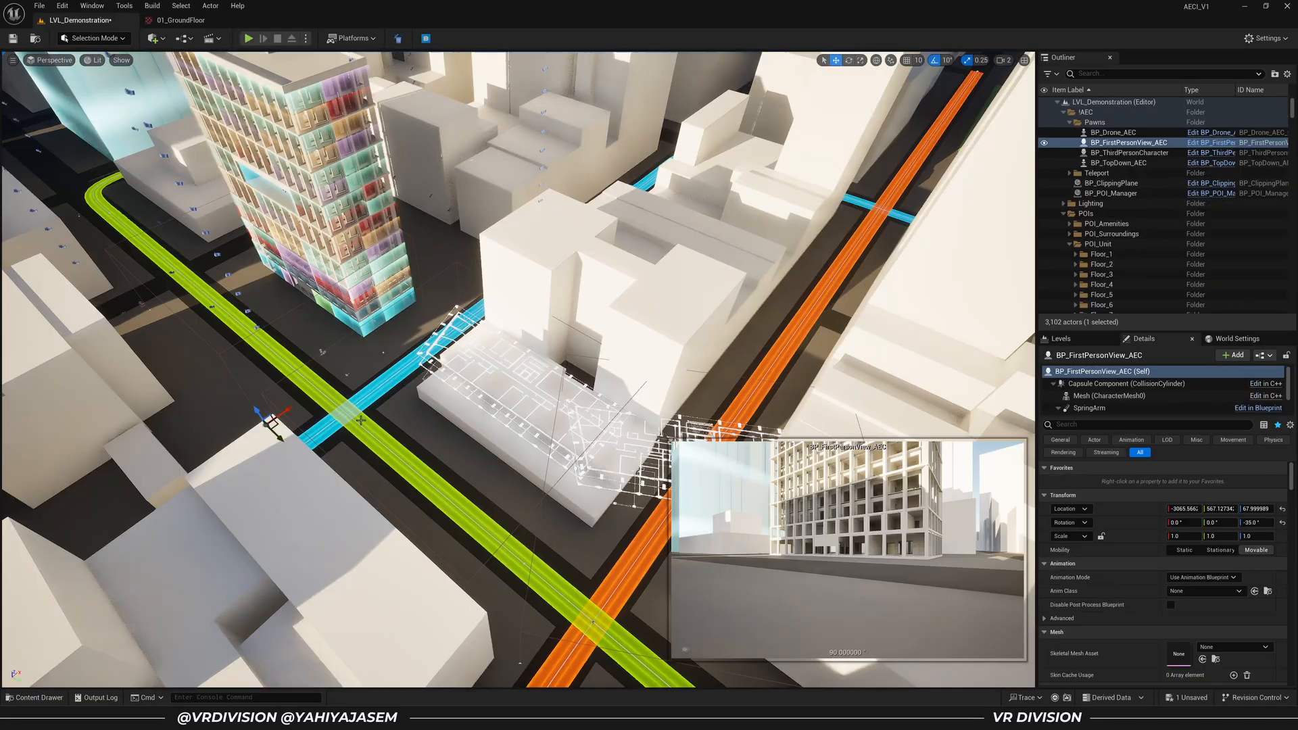
Move the BP_FirstPersonView_AEC pawn toward the duplicated floor plans and play the level to test the minimap there
{"action": "right_click_drag", "start_coordinate": [239, 423], "coordinate": [277, 423]}
{"action": "left_click_drag", "start_coordinate": [215, 420], "coordinate": [653, 468]}
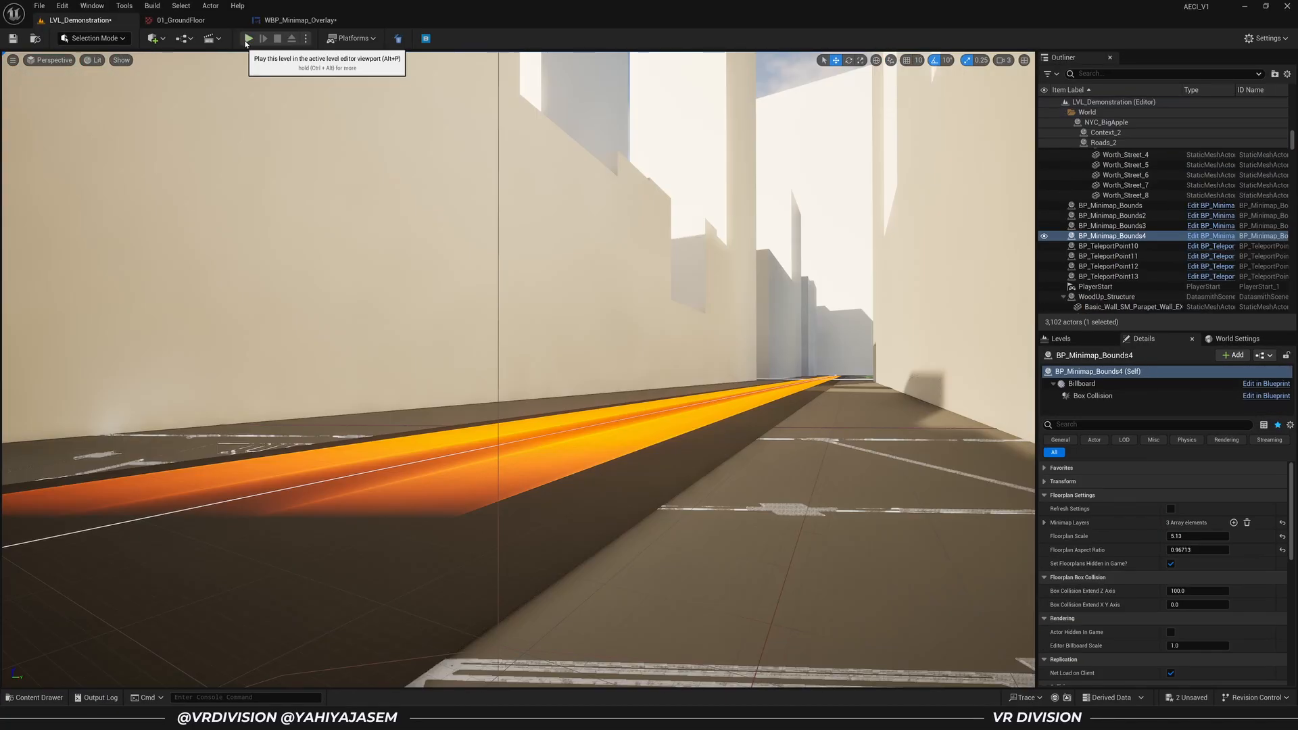
{"action": "left_click", "coordinate": [248, 39]}
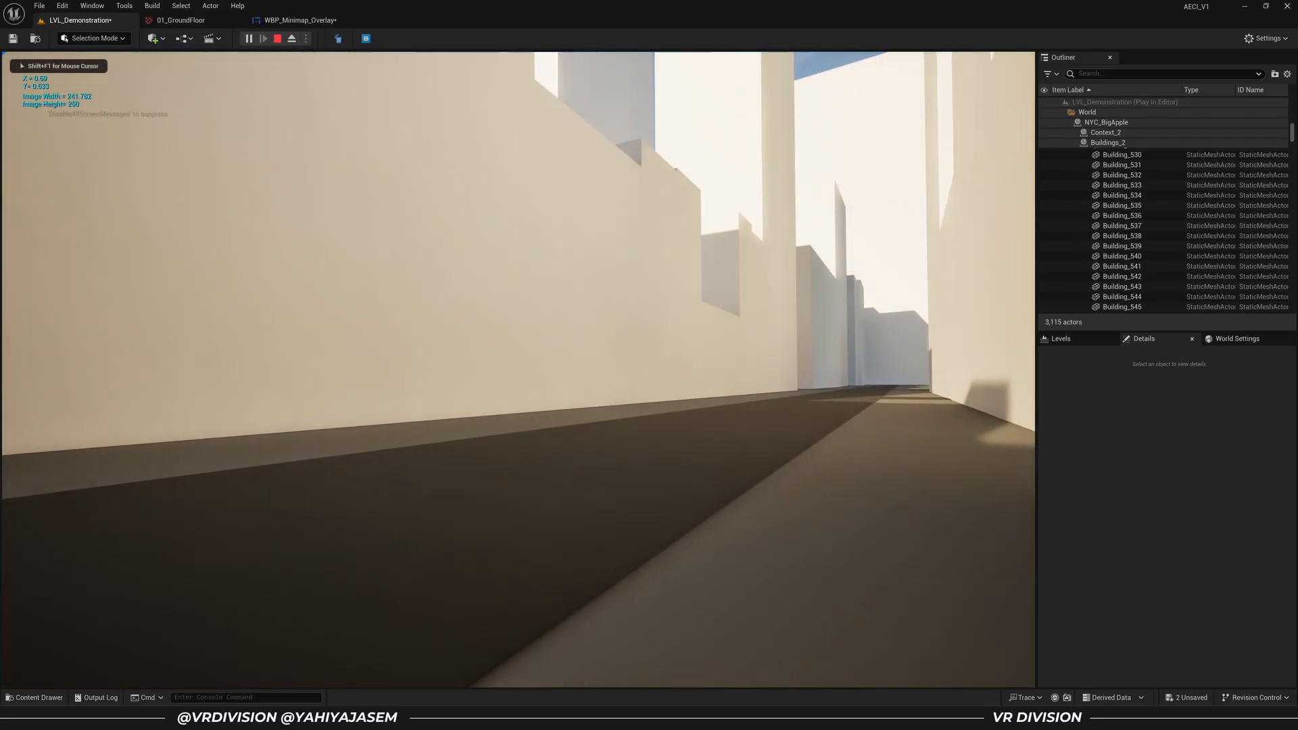
{"action": "key", "text": "shift+F1"}
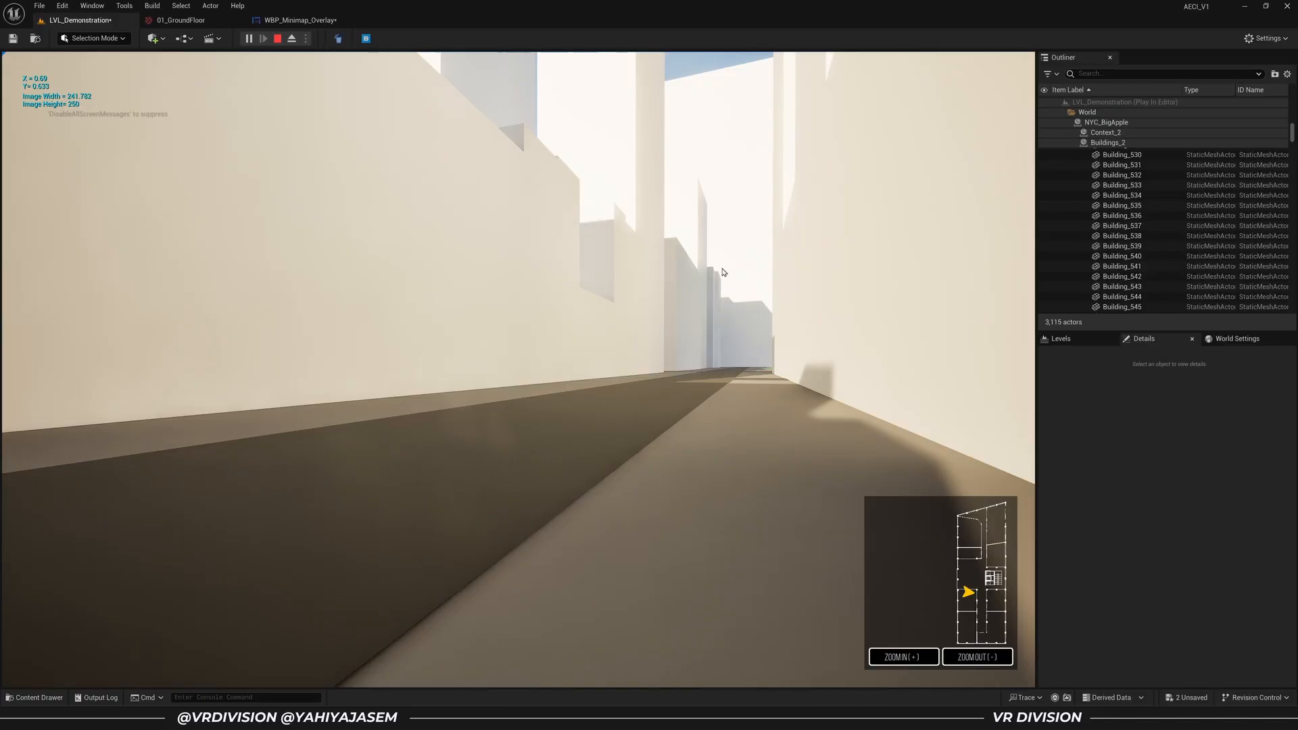
{"action": "key", "text": "Escape"}
{"action": "key", "text": "s"}
{"action": "right_click_drag", "start_coordinate": [552, 315], "coordinate": [556, 433]}
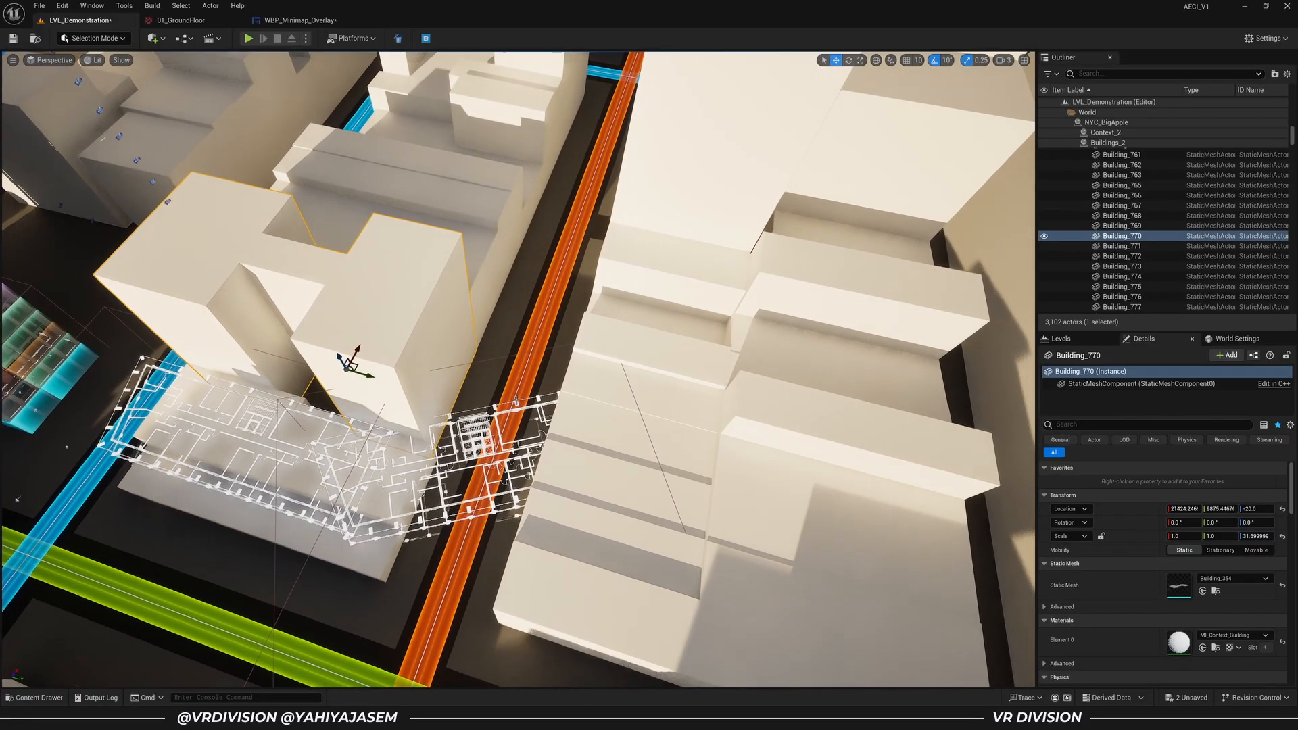
{"action": "key", "text": "a"}
{"action": "right_click_drag", "start_coordinate": [563, 359], "coordinate": [570, 361]}
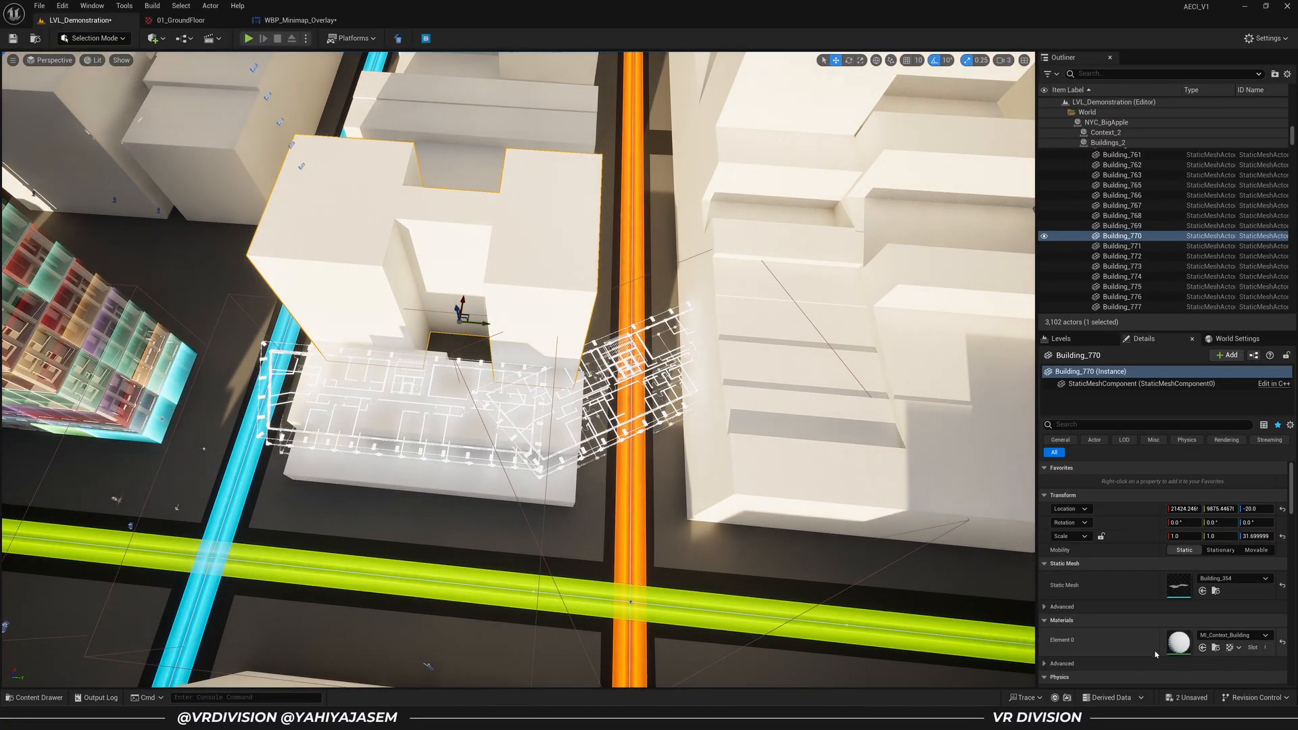
{"action": "right_click_drag", "start_coordinate": [524, 398], "coordinate": [449, 407]}
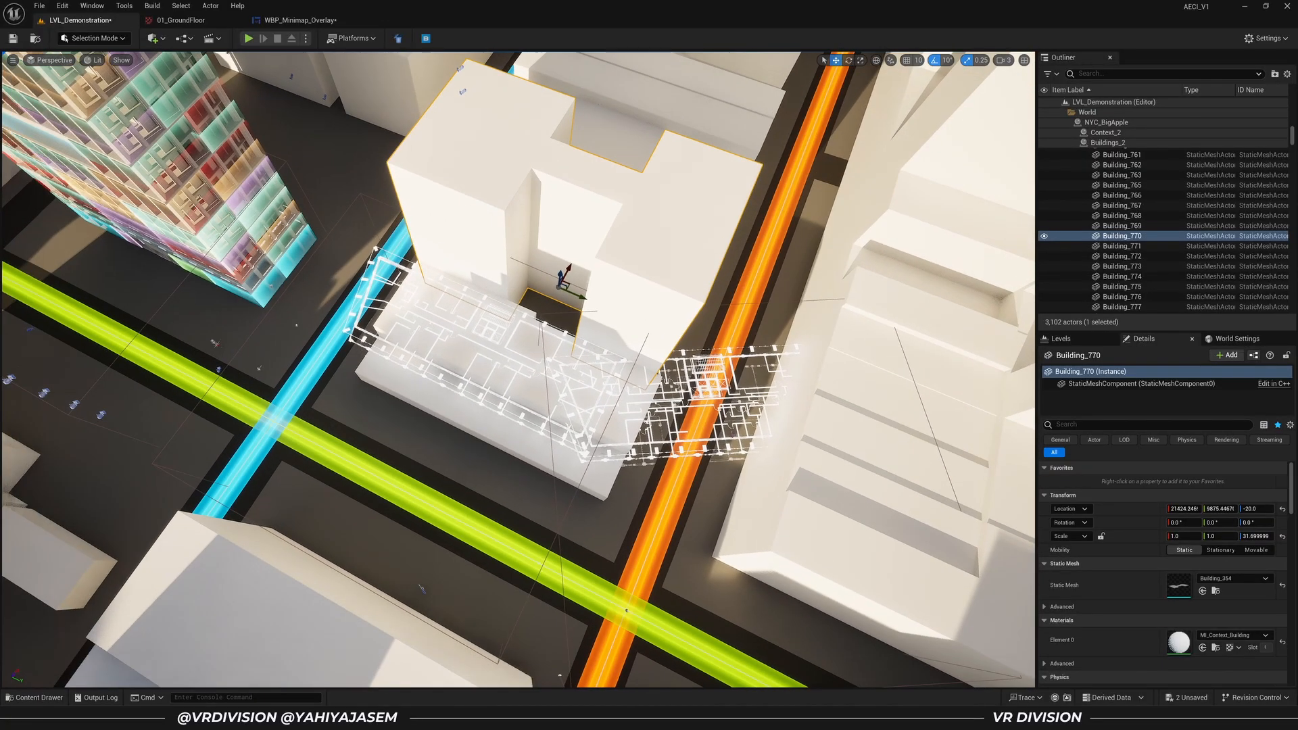
{"action": "key", "text": "ctrl+z"}
{"action": "key", "text": "ctrl+y"}
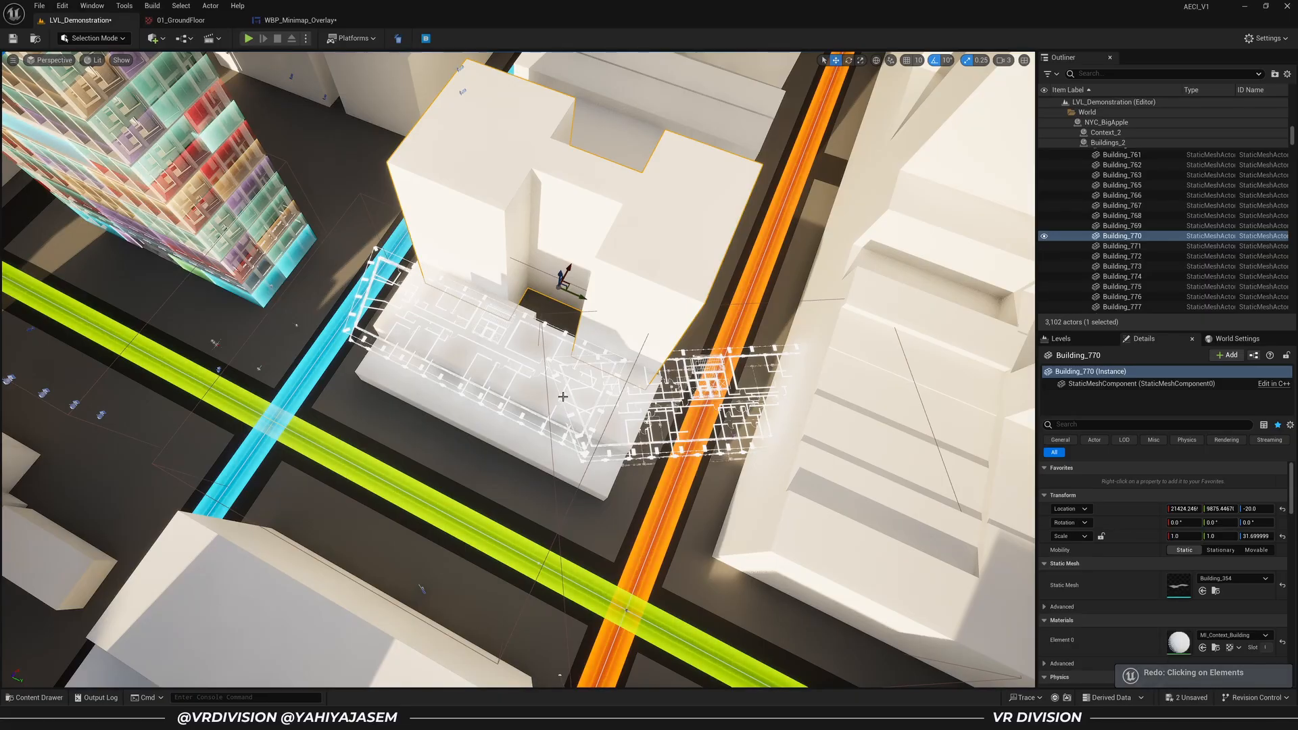
{"action": "key", "text": "Escape"}
Expand the first Minimap Layers entry of BP_Minimap_Bounds3, view its 01_GroundFloor texture, and close the texture
{"action": "left_click", "coordinate": [659, 372]}
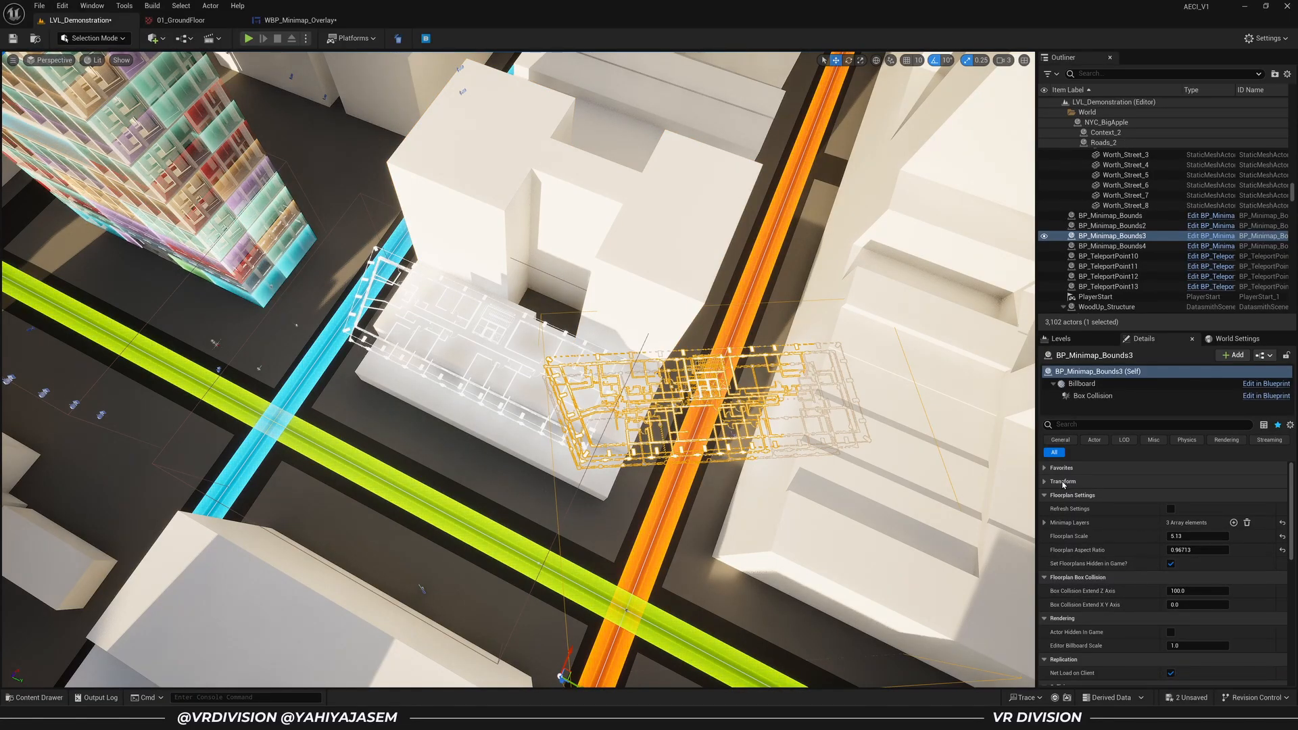
{"action": "left_click", "coordinate": [1044, 522]}
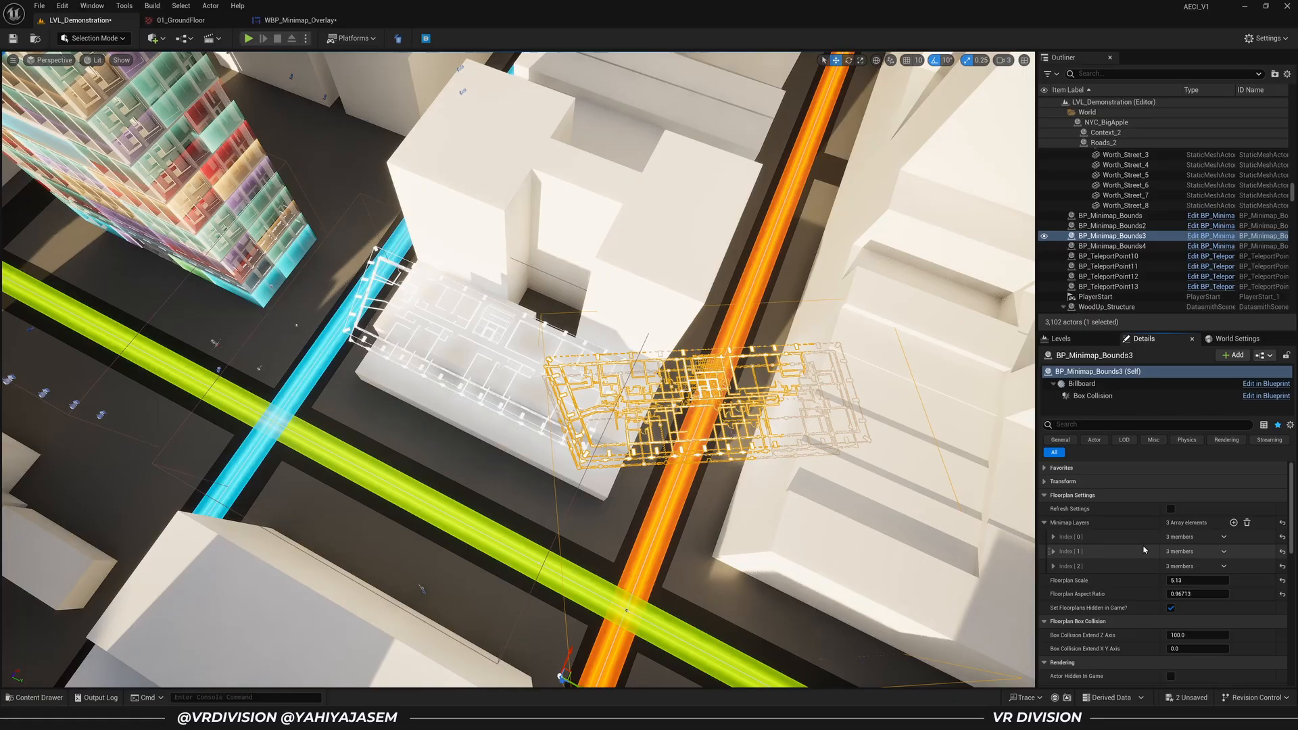
{"action": "left_click", "coordinate": [1054, 537]}
{"action": "double_click", "coordinate": [1178, 587]}
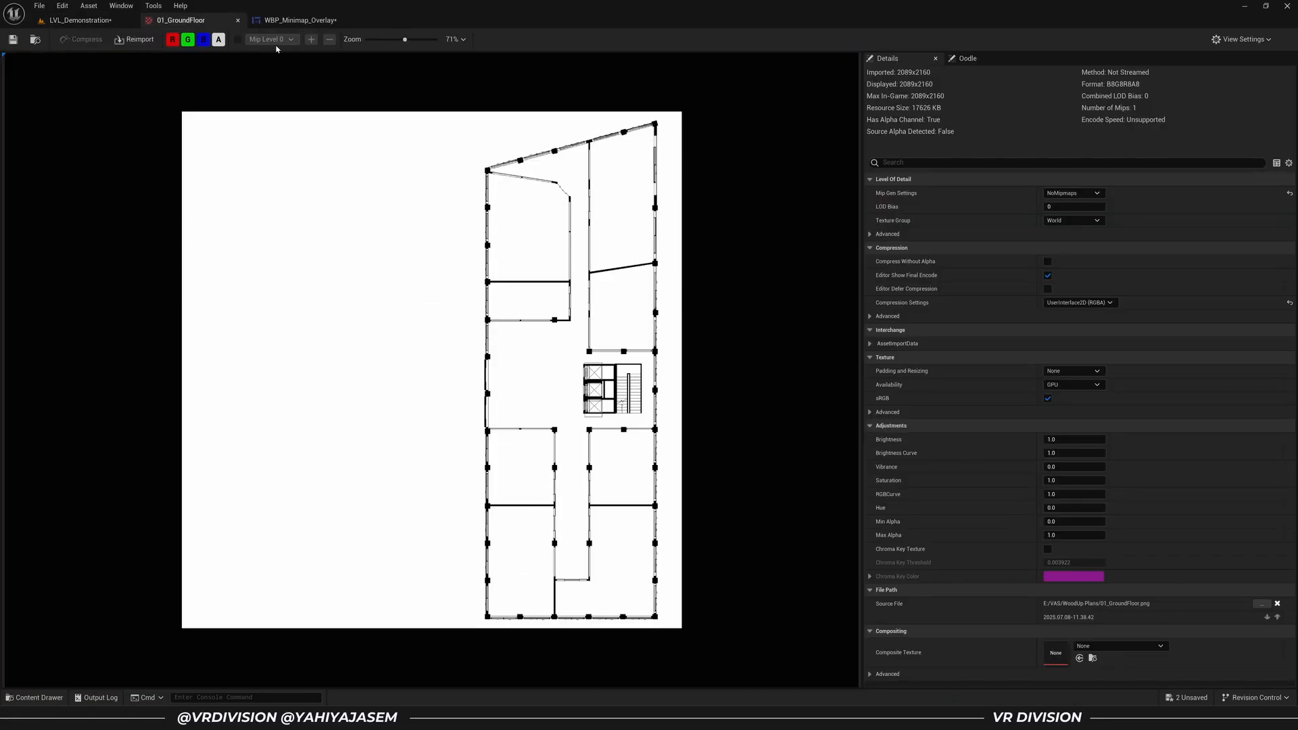
{"action": "middle_click", "coordinate": [216, 21]}
Delete the duplicated actors BP_Minimap_Bounds2, BP_Minimap_Bounds3 and BP_Minimap_Bounds4
{"action": "right_click_drag", "start_coordinate": [607, 225], "coordinate": [679, 281]}
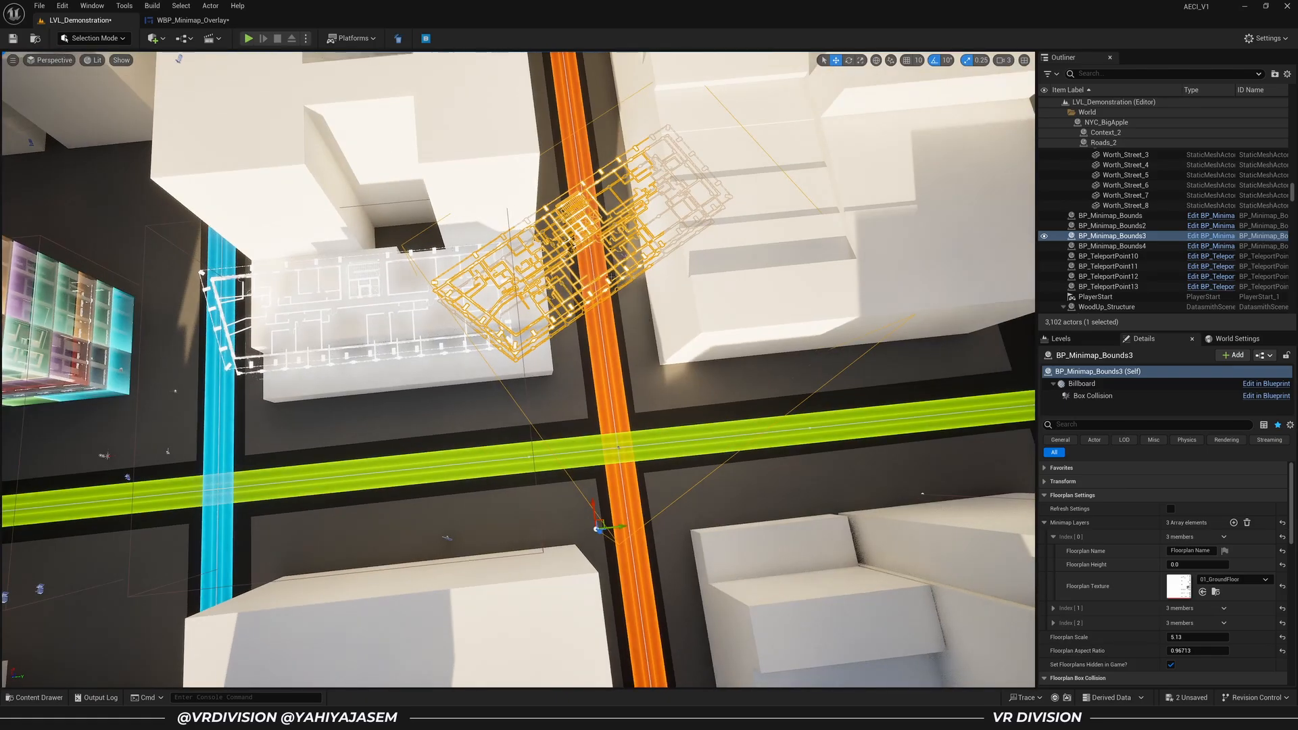
{"action": "right_click_drag", "start_coordinate": [607, 225], "coordinate": [641, 201]}
{"action": "left_click", "coordinate": [1099, 247], "text": "ctrl"}
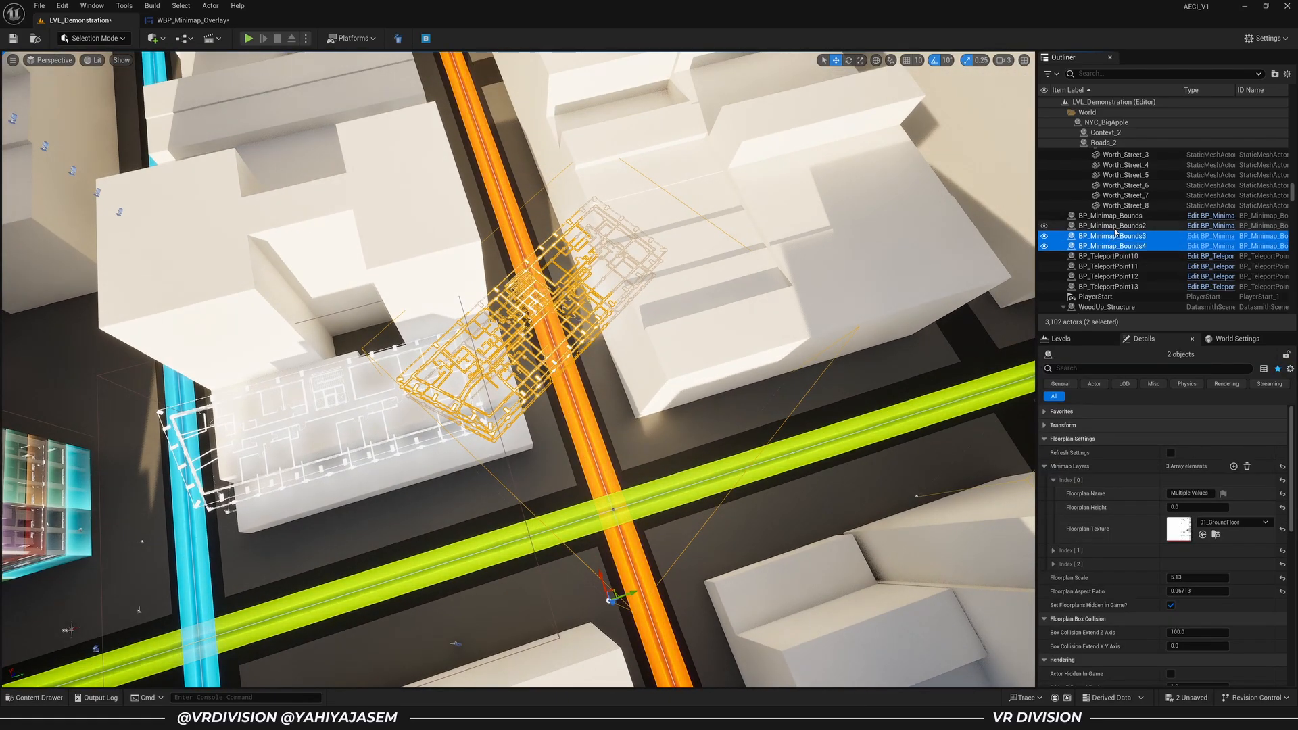
{"action": "left_click", "coordinate": [1114, 226], "text": "ctrl"}
{"action": "right_click_drag", "start_coordinate": [774, 235], "coordinate": [909, 234]}
{"action": "key", "text": "Delete"}
Locate the 01_GroundFloor texture used by the original BP_Minimap_Bounds actor's first layer and open it for inspection
{"action": "right_click_drag", "start_coordinate": [774, 234], "coordinate": [413, 273]}
{"action": "key", "text": "w"}
{"action": "key", "text": "d"}
{"action": "left_click", "coordinate": [474, 273]}
{"action": "right_click_drag", "start_coordinate": [368, 163], "coordinate": [331, 150]}
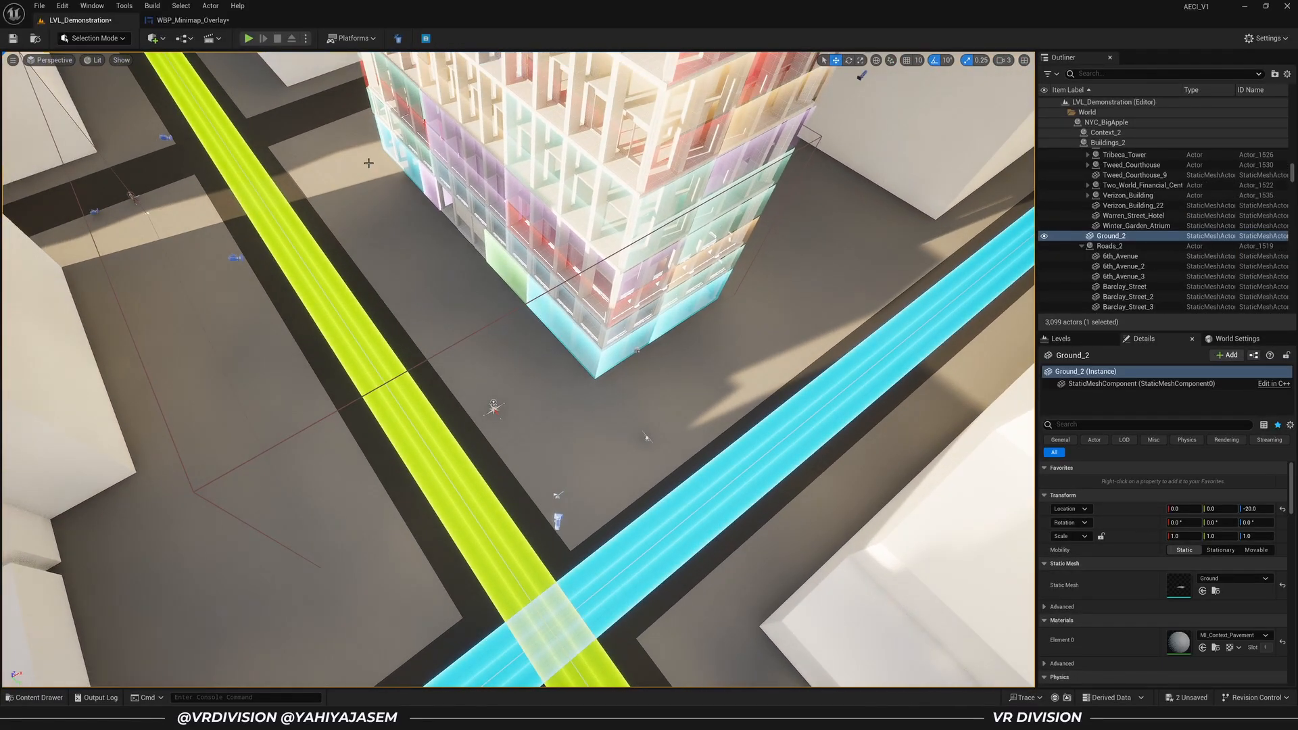
{"action": "left_click", "coordinate": [452, 345]}
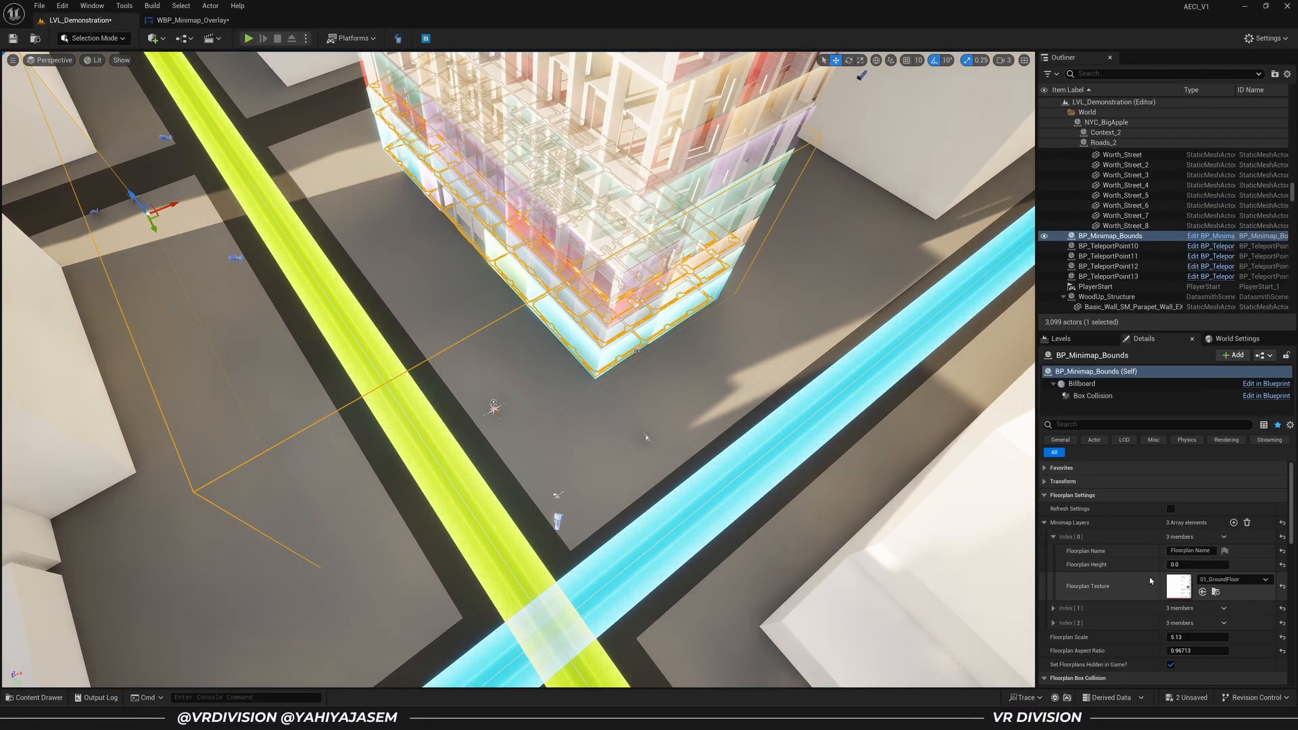
{"action": "left_click", "coordinate": [1216, 592]}
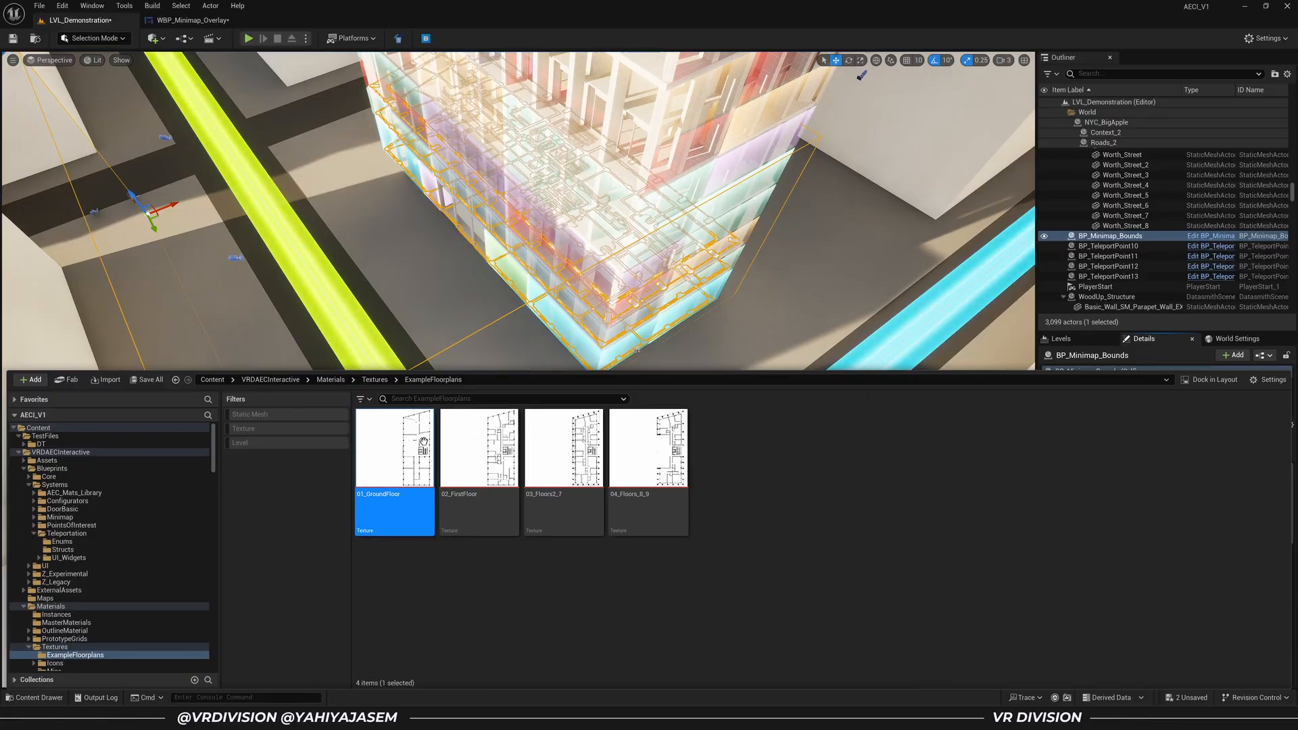
{"action": "double_click", "coordinate": [395, 473]}
{"action": "scroll", "coordinate": [562, 386], "scroll_direction": "down", "scroll_amount": 3}
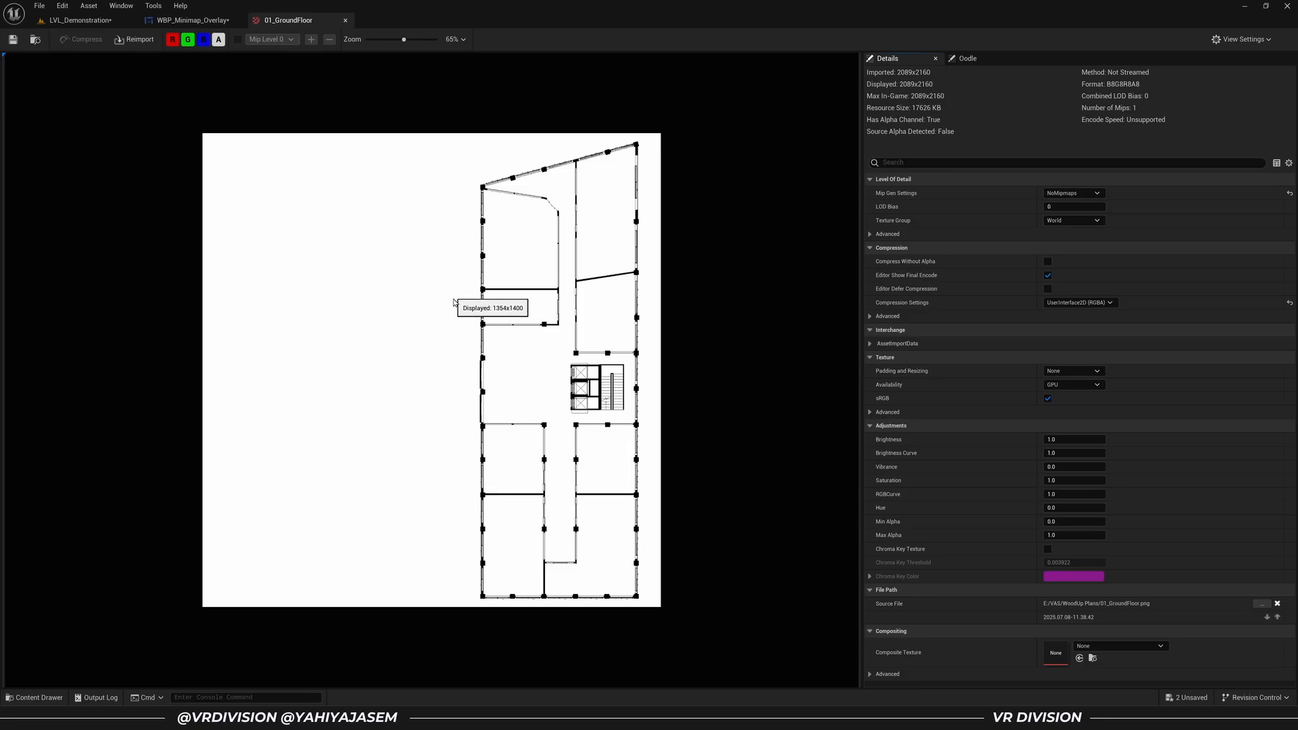
Review the WBP_Minimap_Overlay event graph, from the Event Construct logic down to the event chains below it
{"action": "left_click", "coordinate": [193, 20]}
{"action": "scroll", "coordinate": [600, 291], "scroll_direction": "down", "scroll_amount": 4}
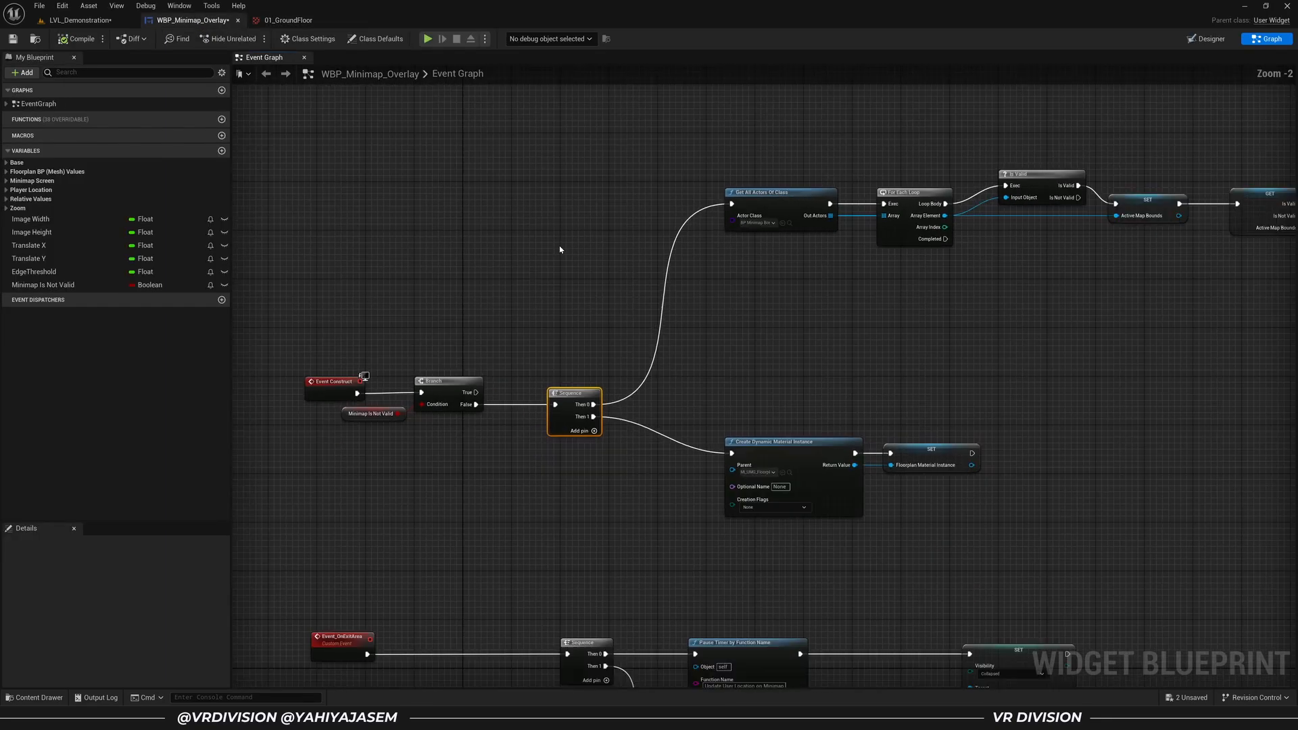
{"action": "right_click_drag", "start_coordinate": [682, 356], "coordinate": [517, 97]}
{"action": "right_click_drag", "start_coordinate": [836, 476], "coordinate": [718, 264]}
{"action": "right_click_drag", "start_coordinate": [806, 546], "coordinate": [646, 227]}
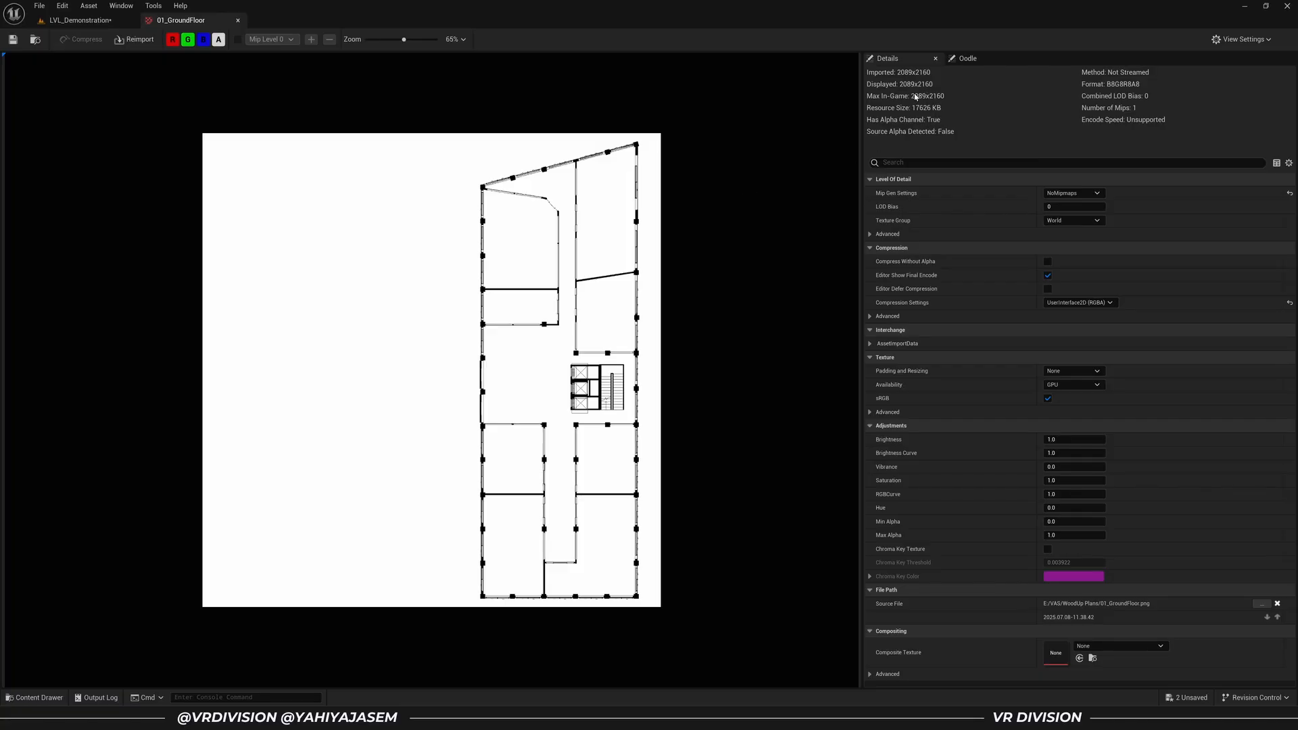
Reopen WBP_Minimap_Overlay from the Minimap folder to examine its designer layout, and close the 01_GroundFloor texture
{"action": "key", "text": "ctrl+space"}
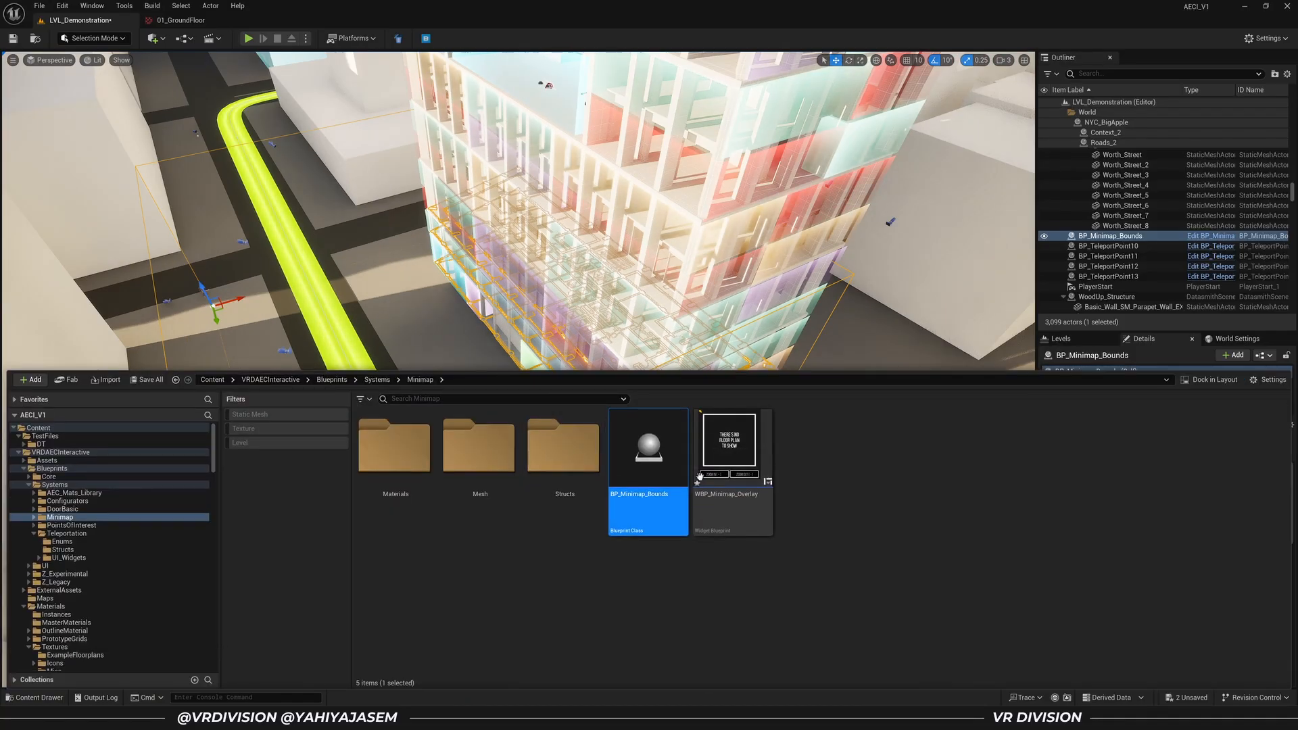
{"action": "double_click", "coordinate": [715, 454]}
{"action": "scroll", "coordinate": [644, 422], "scroll_direction": "up", "scroll_amount": 3}
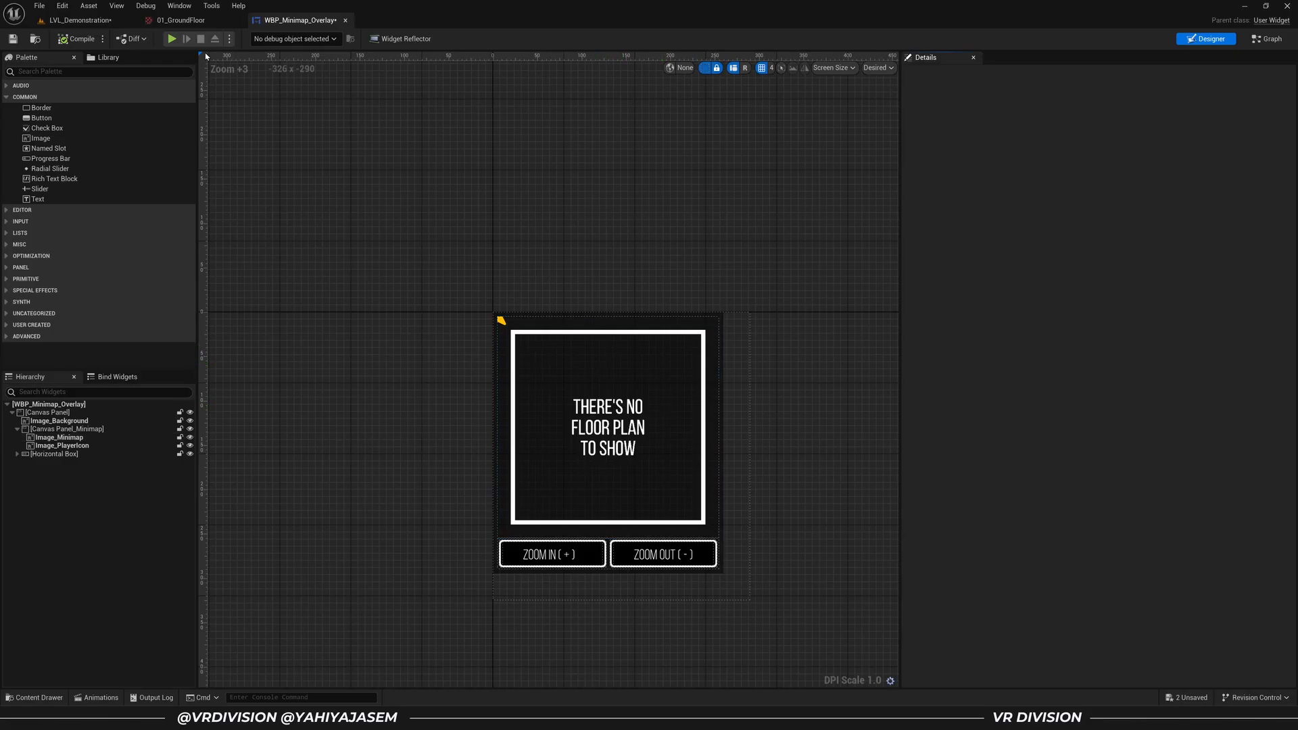
{"action": "left_click", "coordinate": [199, 24]}
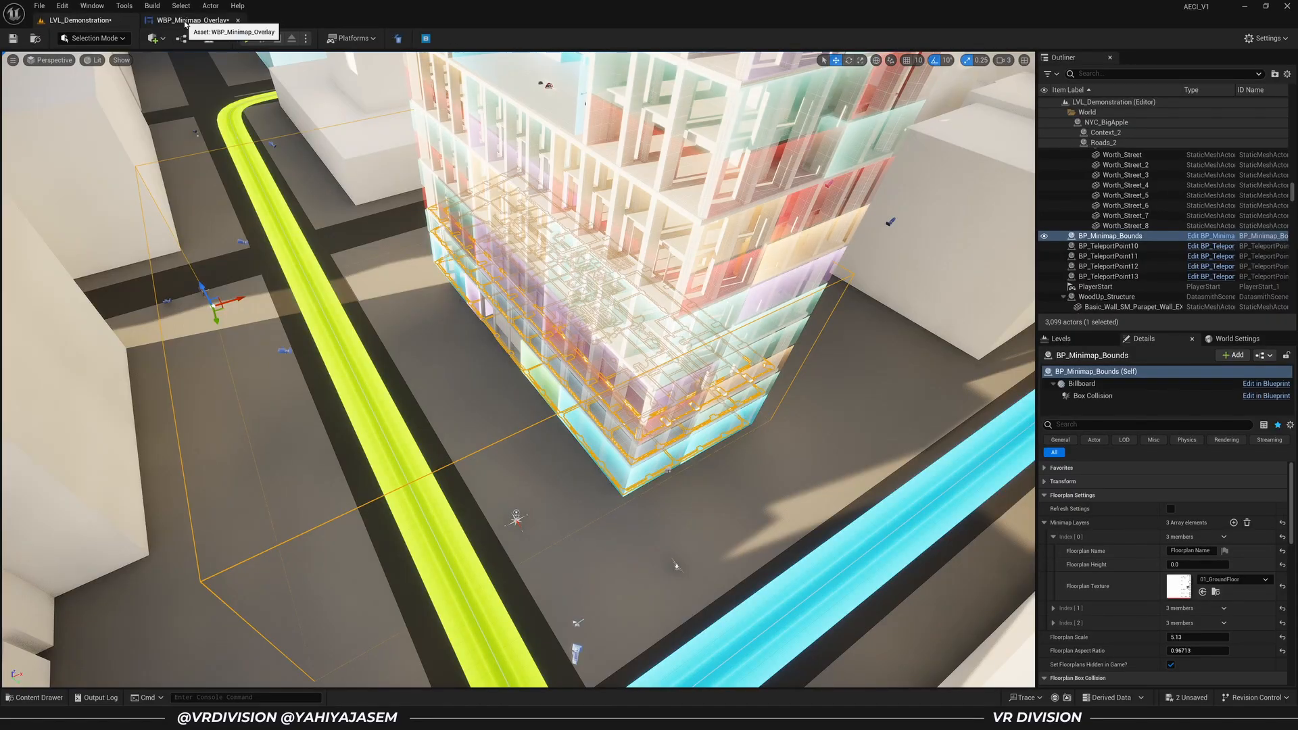
{"action": "left_click", "coordinate": [193, 21]}
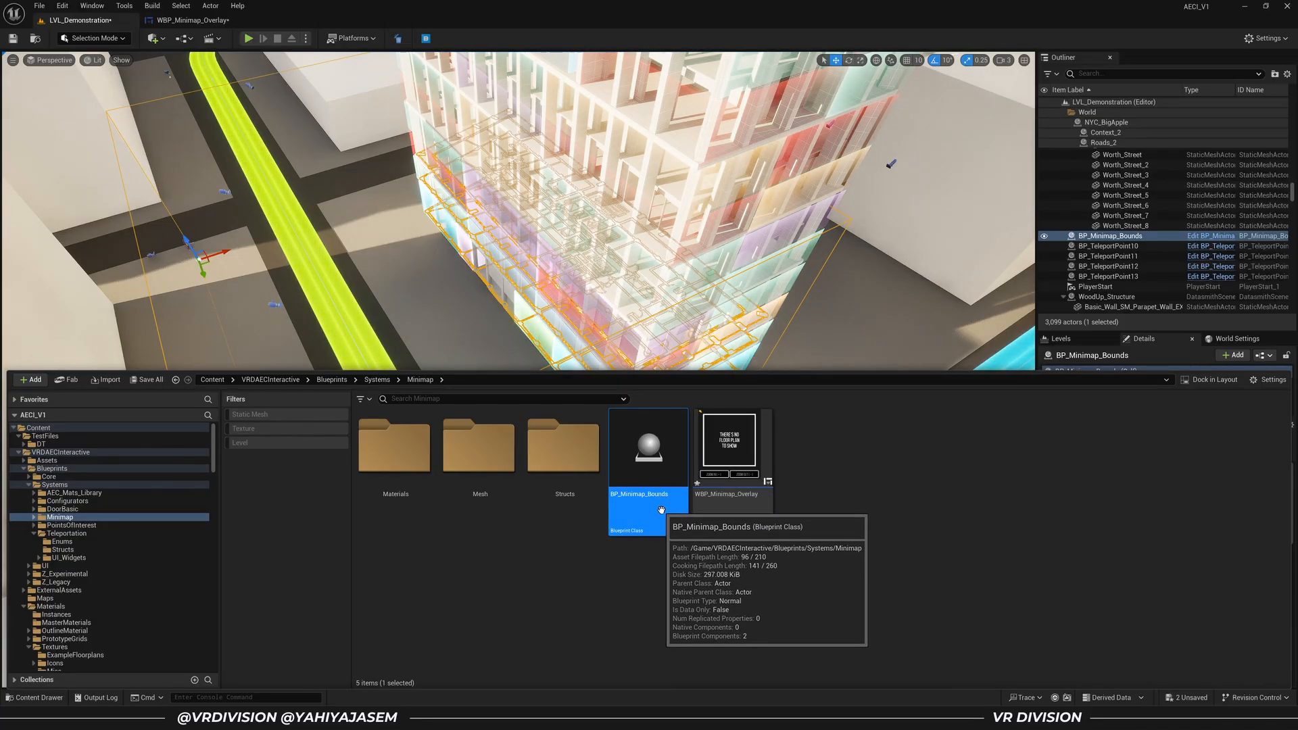
Place a new BP_Minimap_Bounds actor on the ground beside the building and reset its Floorplan Aspect Ratio to default
{"action": "left_click_drag", "start_coordinate": [661, 509], "coordinate": [820, 406]}
{"action": "key", "text": "f"}
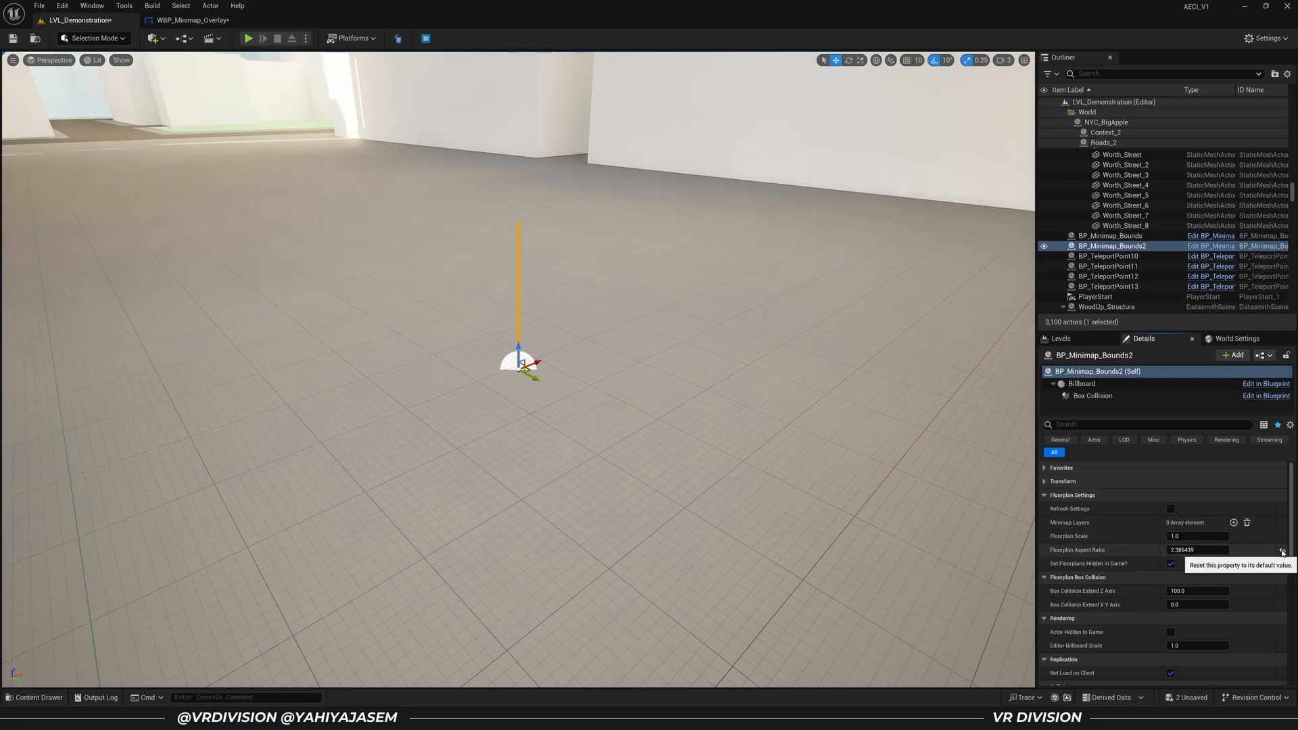
{"action": "left_click", "coordinate": [1282, 552]}
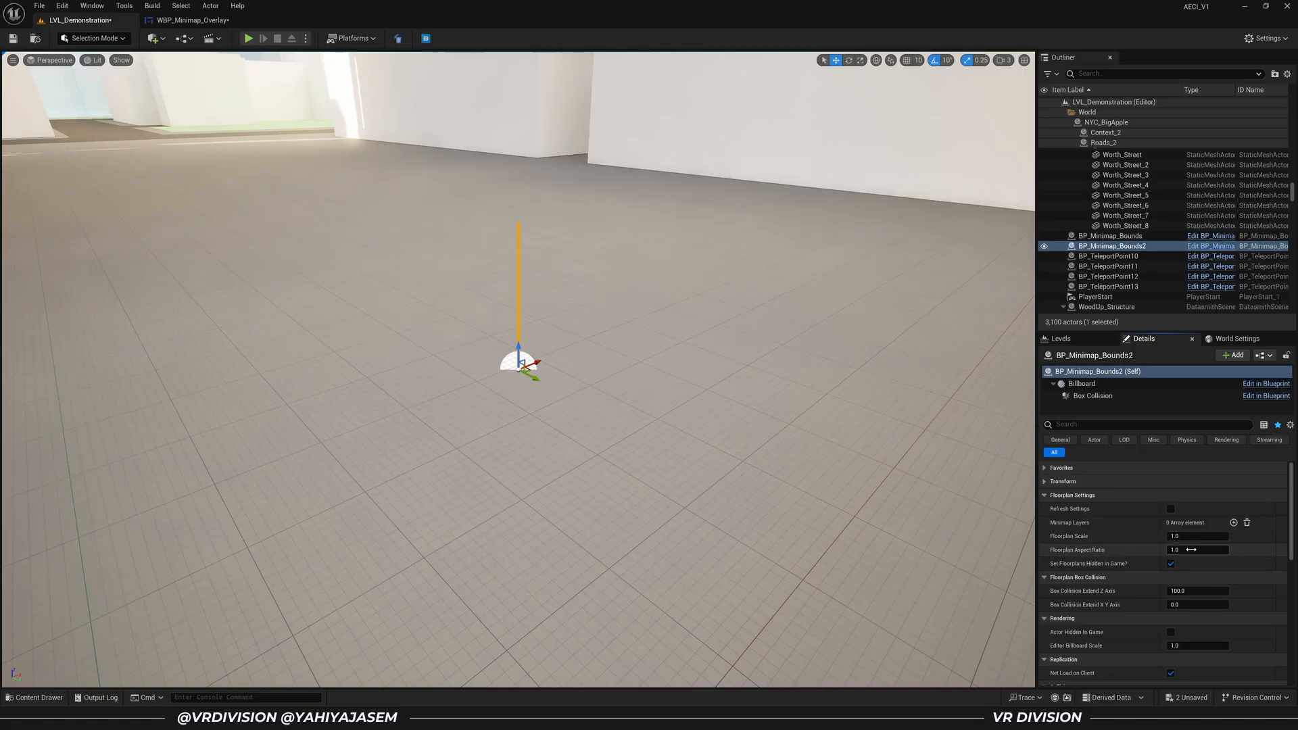
{"action": "left_click", "coordinate": [1281, 551]}
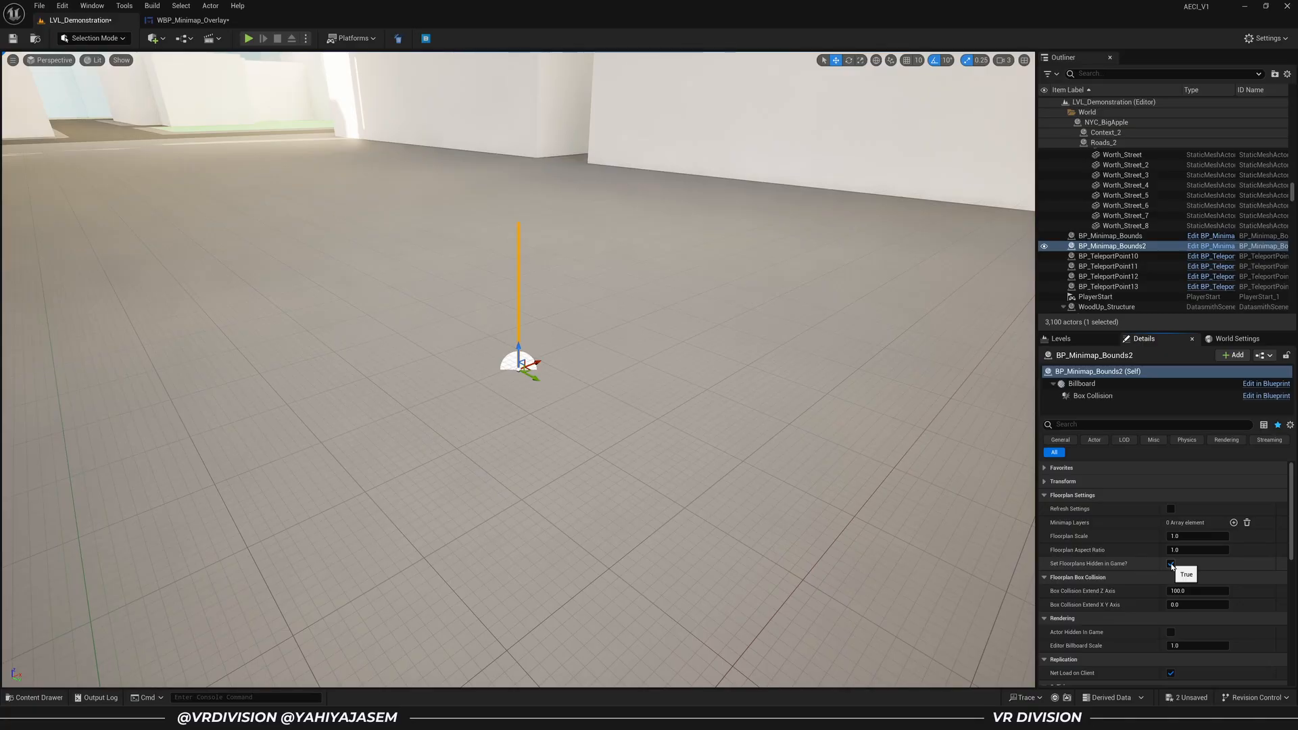
Add one Minimap Layers entry to the new bounds actor and assign it the original actor's 01_GroundFloor texture
{"action": "left_click", "coordinate": [1233, 523]}
{"action": "left_click", "coordinate": [1053, 537]}
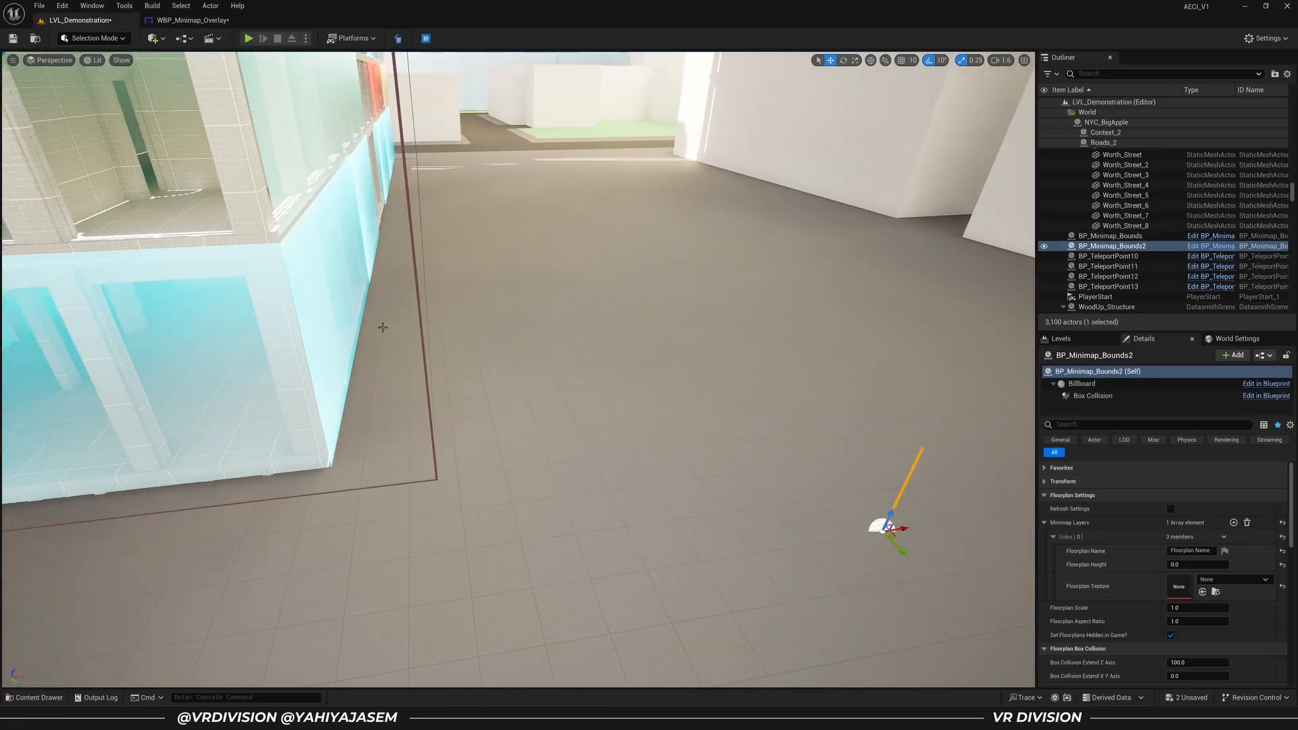
{"action": "left_click", "coordinate": [419, 326]}
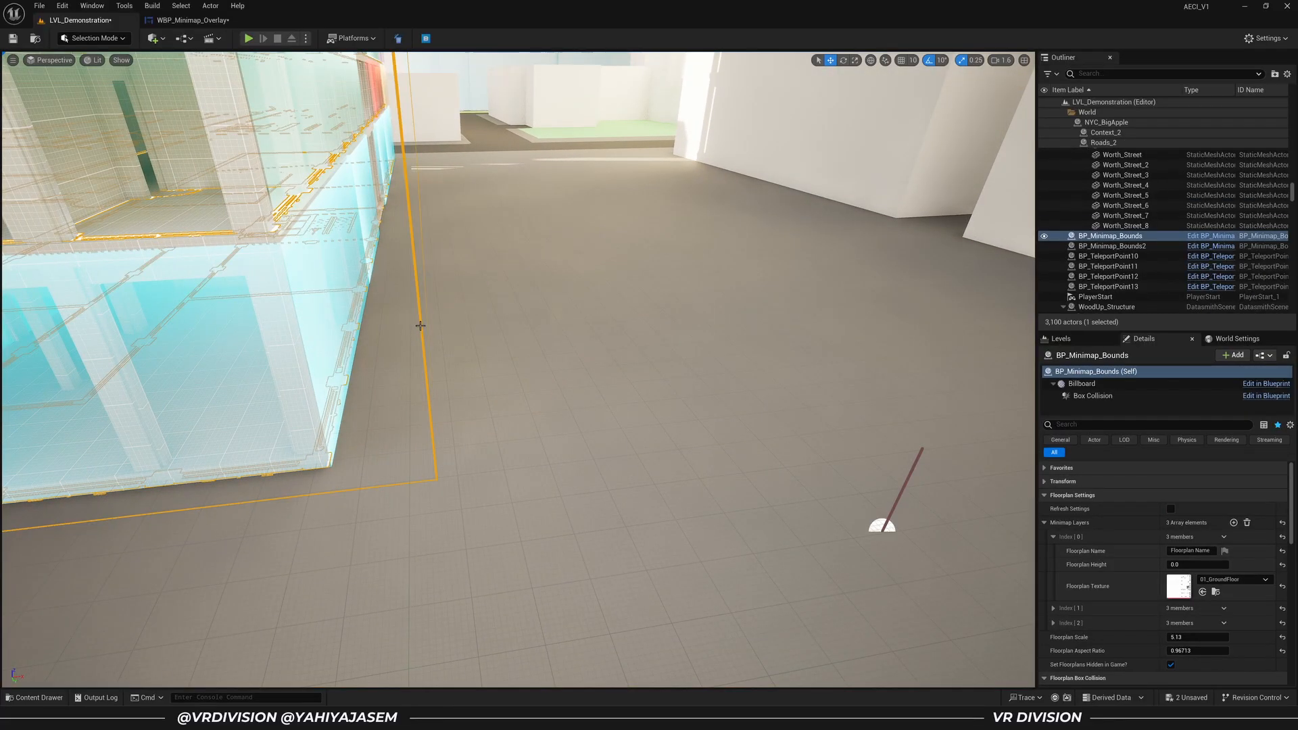
{"action": "left_click", "coordinate": [1215, 592]}
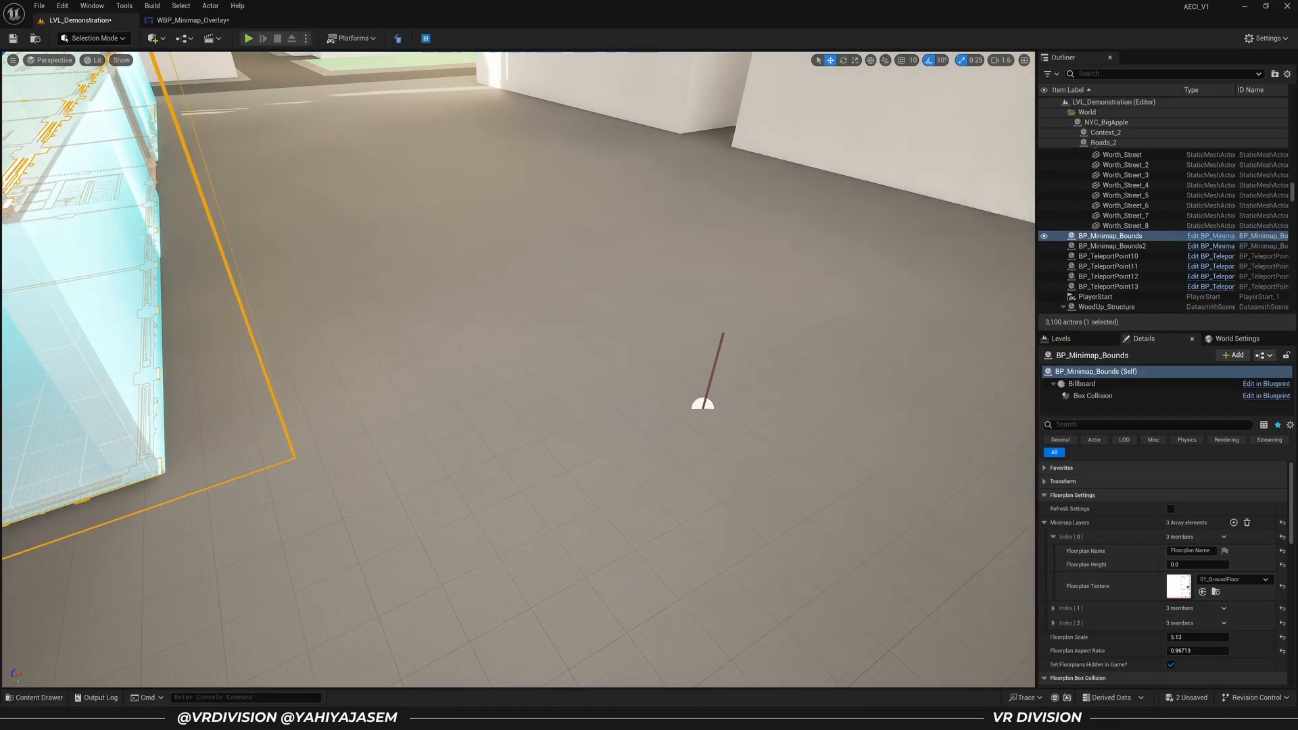
{"action": "left_click", "coordinate": [700, 403]}
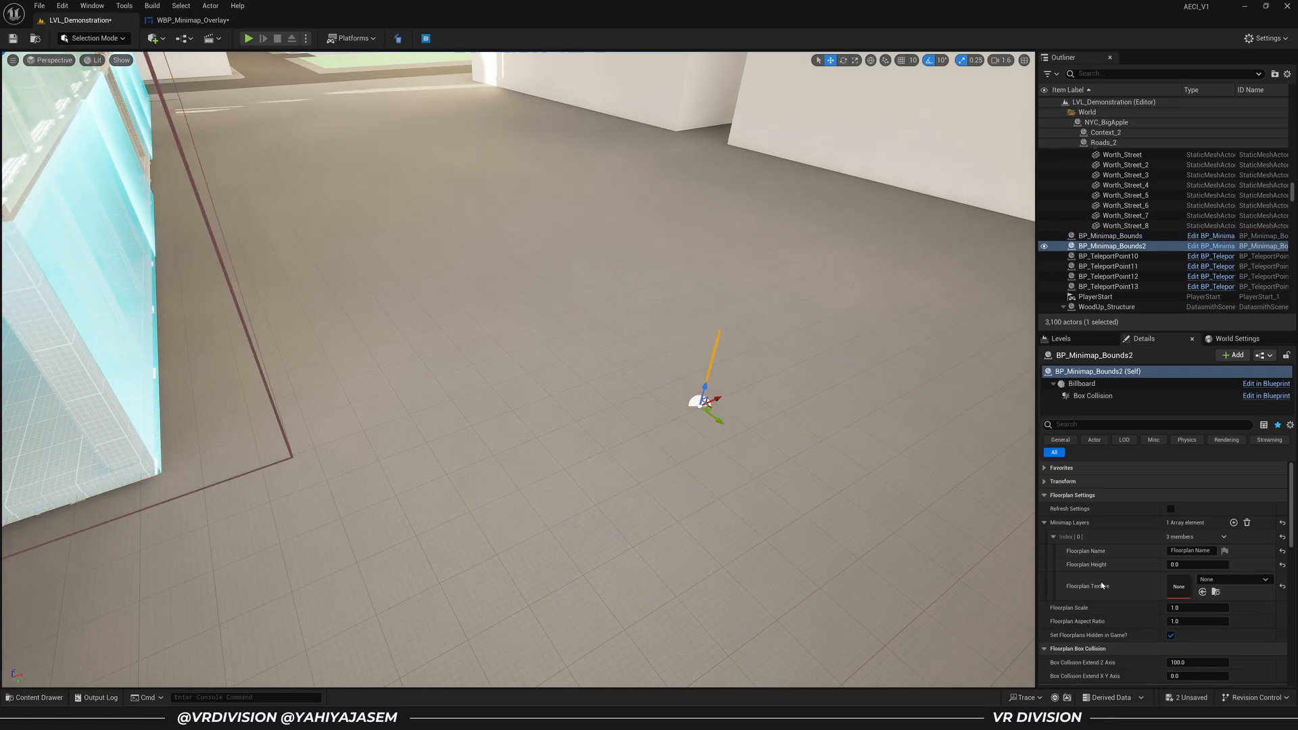
{"action": "left_click", "coordinate": [1202, 592]}
{"action": "key", "text": "f"}
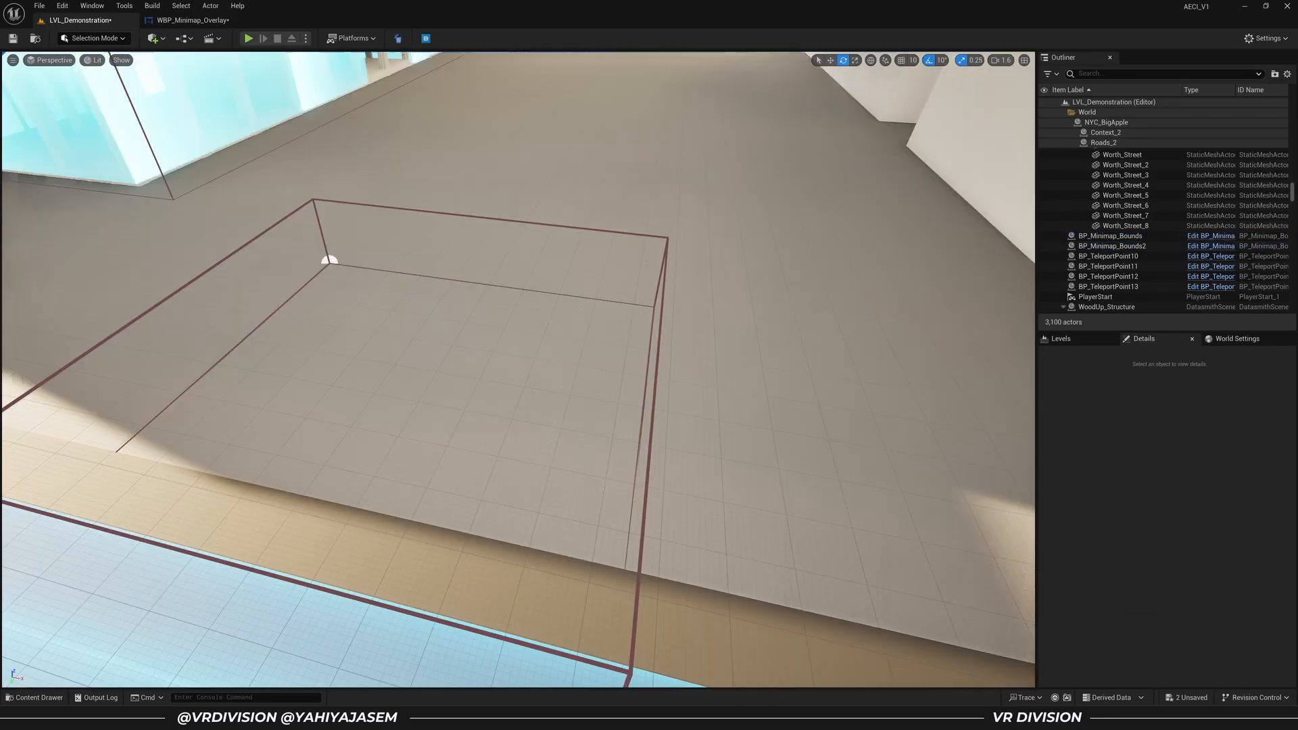
{"action": "right_click_drag", "start_coordinate": [519, 369], "coordinate": [473, 392]}
{"action": "left_click", "coordinate": [403, 224]}
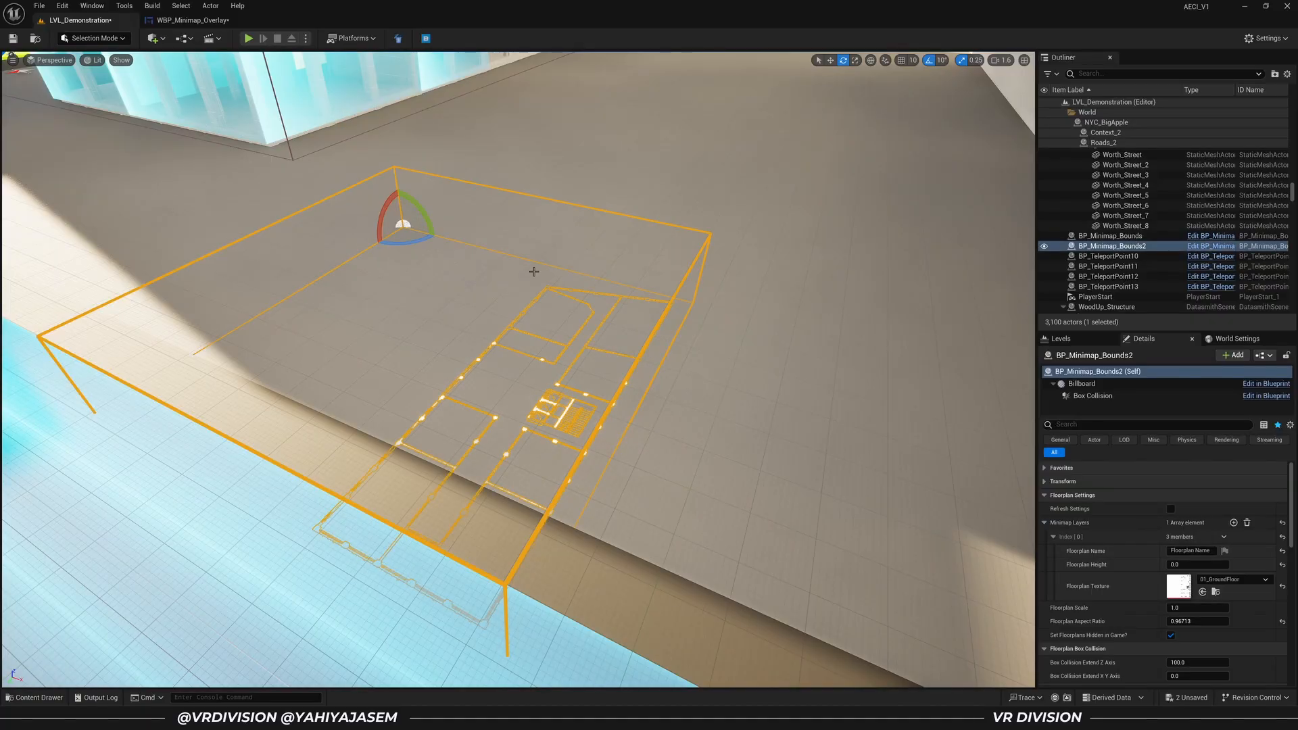
Try Floorplan Height values of 50 and 500 on the new actor's layer and inspect the floor plan's elevation
{"action": "key", "text": "Return"}
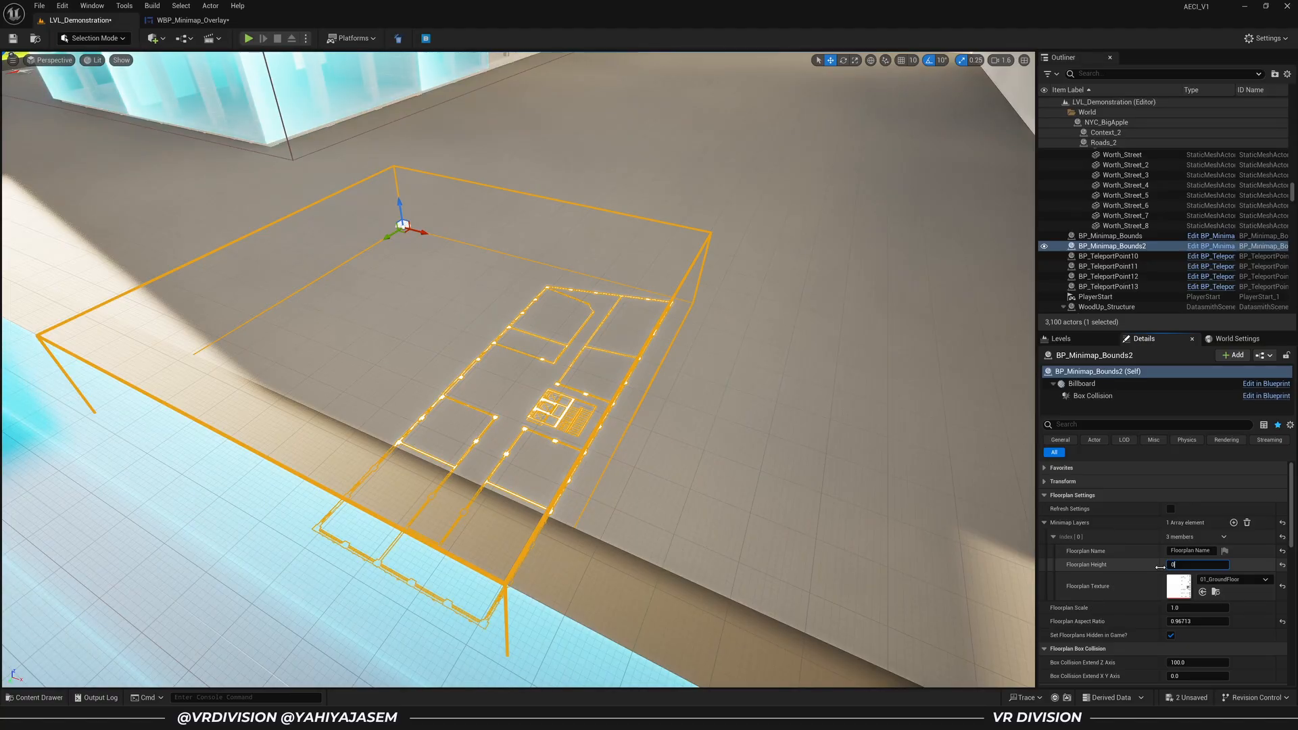
{"action": "type", "text": "0"}
{"action": "key", "text": "Return"}
{"action": "type", "text": "50"}
{"action": "key", "text": "Return"}
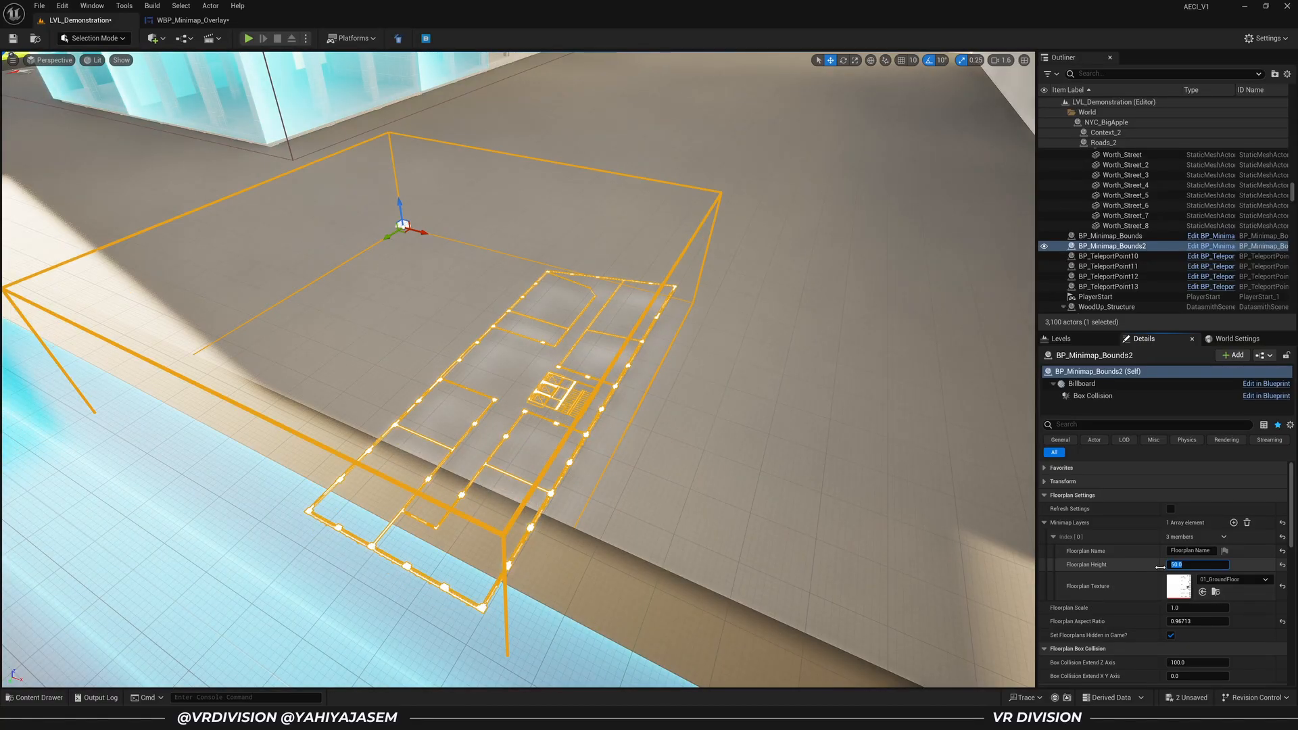
{"action": "type", "text": "1"}
{"action": "key", "text": "Return"}
{"action": "type", "text": "500"}
{"action": "key", "text": "Return"}
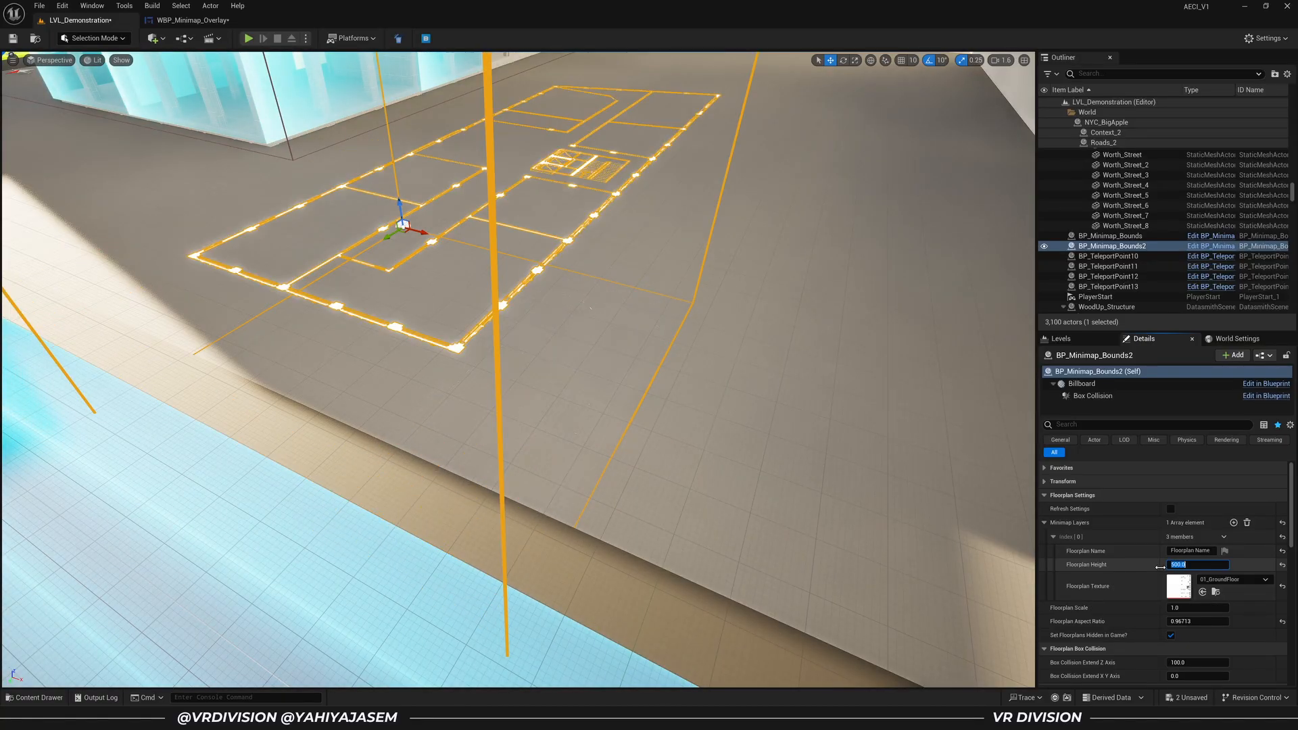
{"action": "right_click_drag", "start_coordinate": [764, 378], "coordinate": [946, 271]}
{"action": "right_click_drag", "start_coordinate": [768, 305], "coordinate": [757, 355]}
{"action": "right_click_drag", "start_coordinate": [861, 211], "coordinate": [862, 175]}
{"action": "key", "text": "q"}
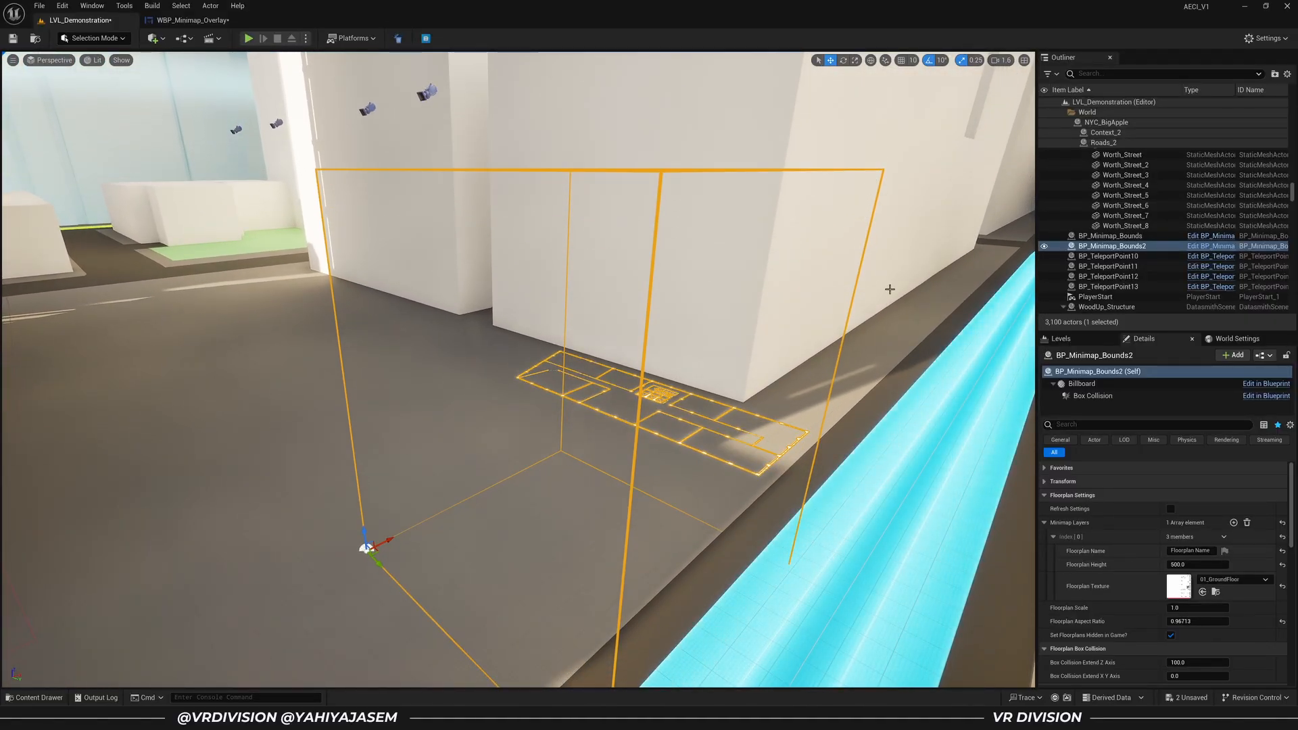
Set the Floorplan Height of BP_Minimap_Bounds2's layer to 1 and inspect the plan and its bounds near ground level
{"action": "left_click", "coordinate": [1193, 565]}
{"action": "type", "text": "1"}
{"action": "key", "text": "Return"}
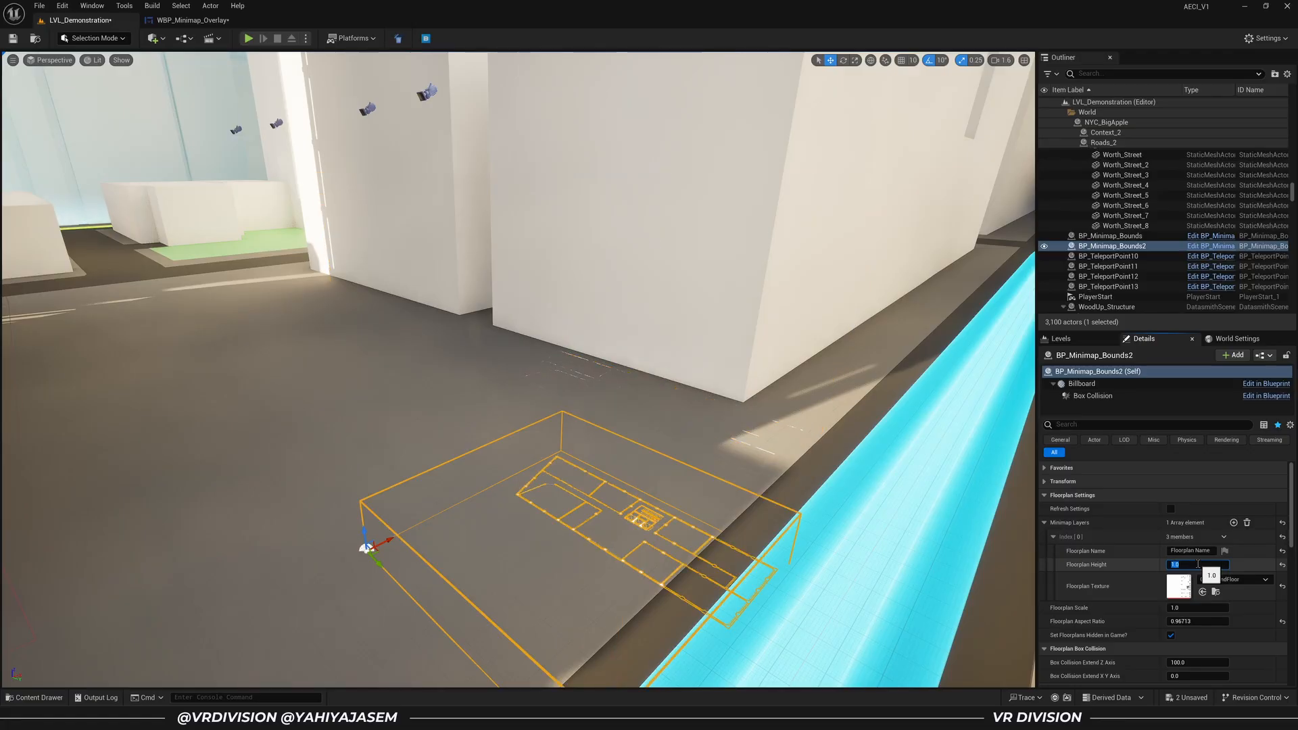
{"action": "mouse_move", "coordinate": [812, 406]}
{"action": "right_mouse_down"}
{"action": "mouse_move", "coordinate": [807, 426]}
{"action": "mouse_move", "coordinate": [814, 392]}
{"action": "right_mouse_up"}
{"action": "key", "text": "q"}
{"action": "right_click_drag", "start_coordinate": [631, 311], "coordinate": [631, 312]}
{"action": "key", "text": "e"}
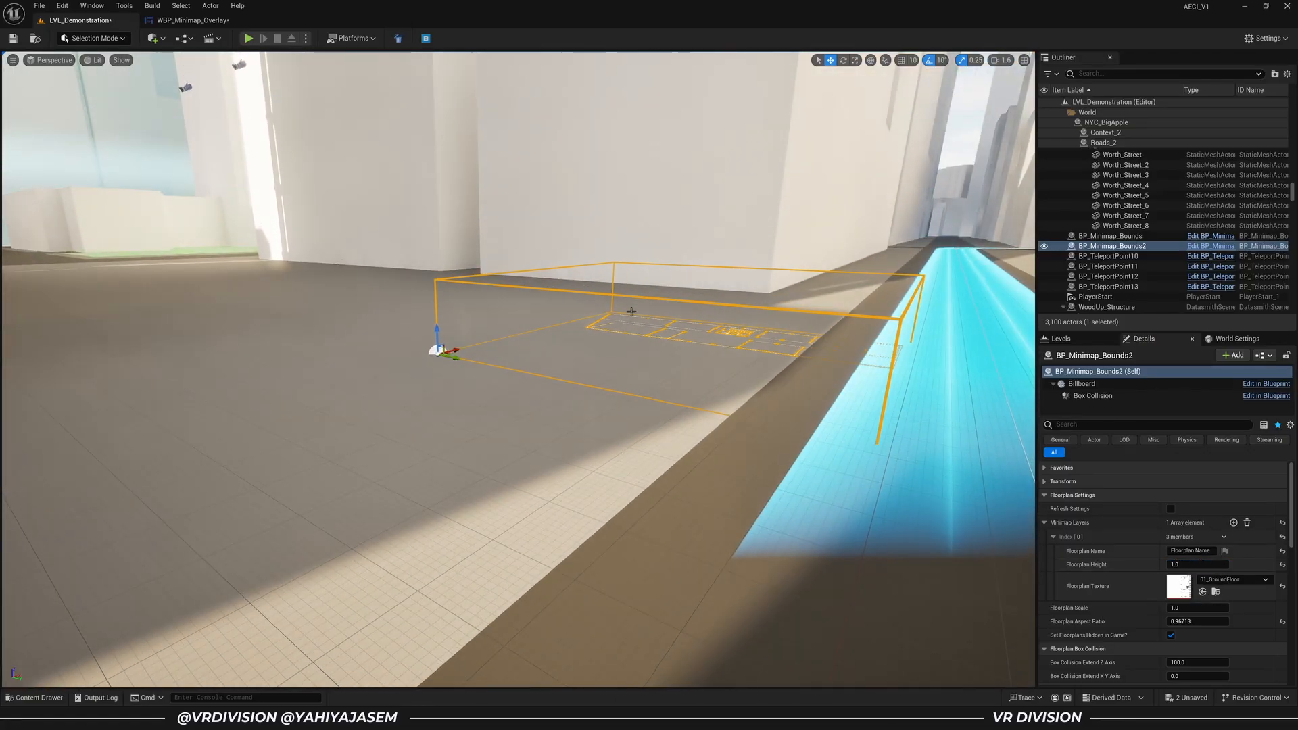
Set the Box Collision Extend Z Axis of BP_Minimap_Bounds2 to 500
{"action": "scroll", "coordinate": [1116, 629], "scroll_direction": "down", "scroll_amount": 2}
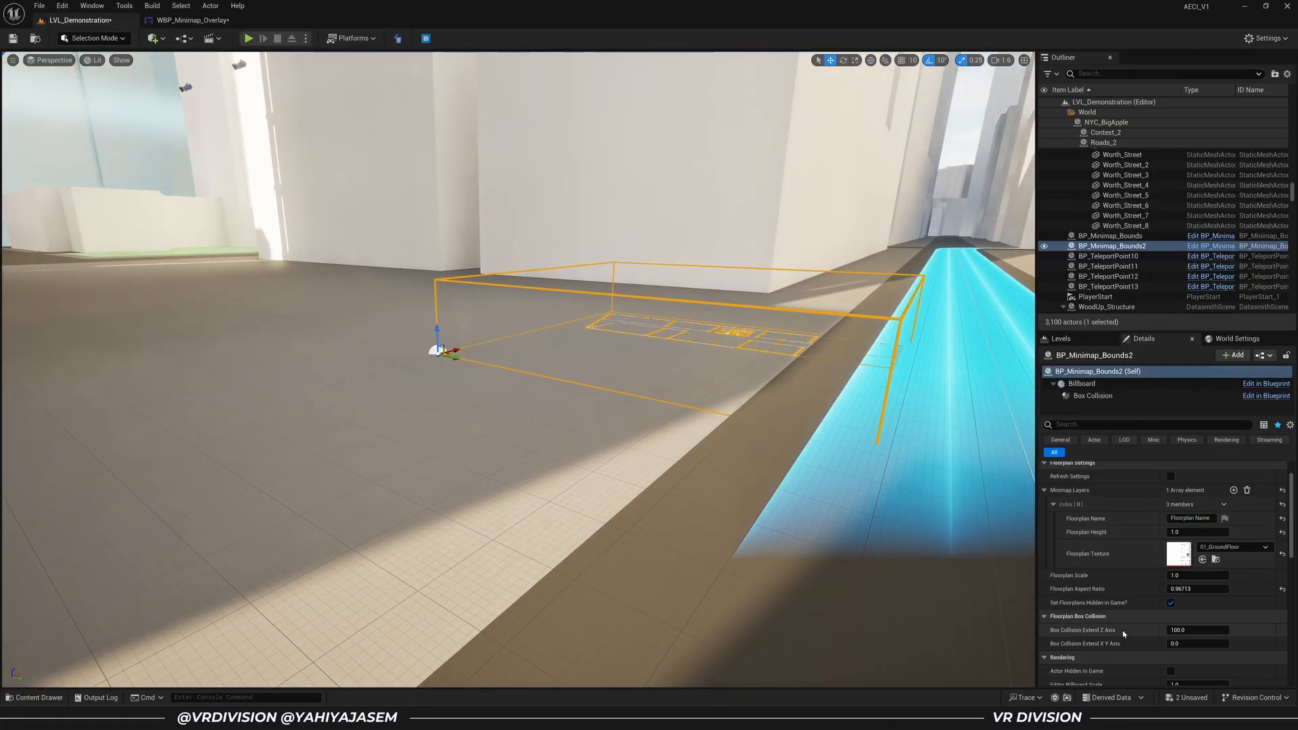
{"action": "left_click", "coordinate": [1179, 630]}
{"action": "type", "text": "500"}
{"action": "key", "text": "Return"}
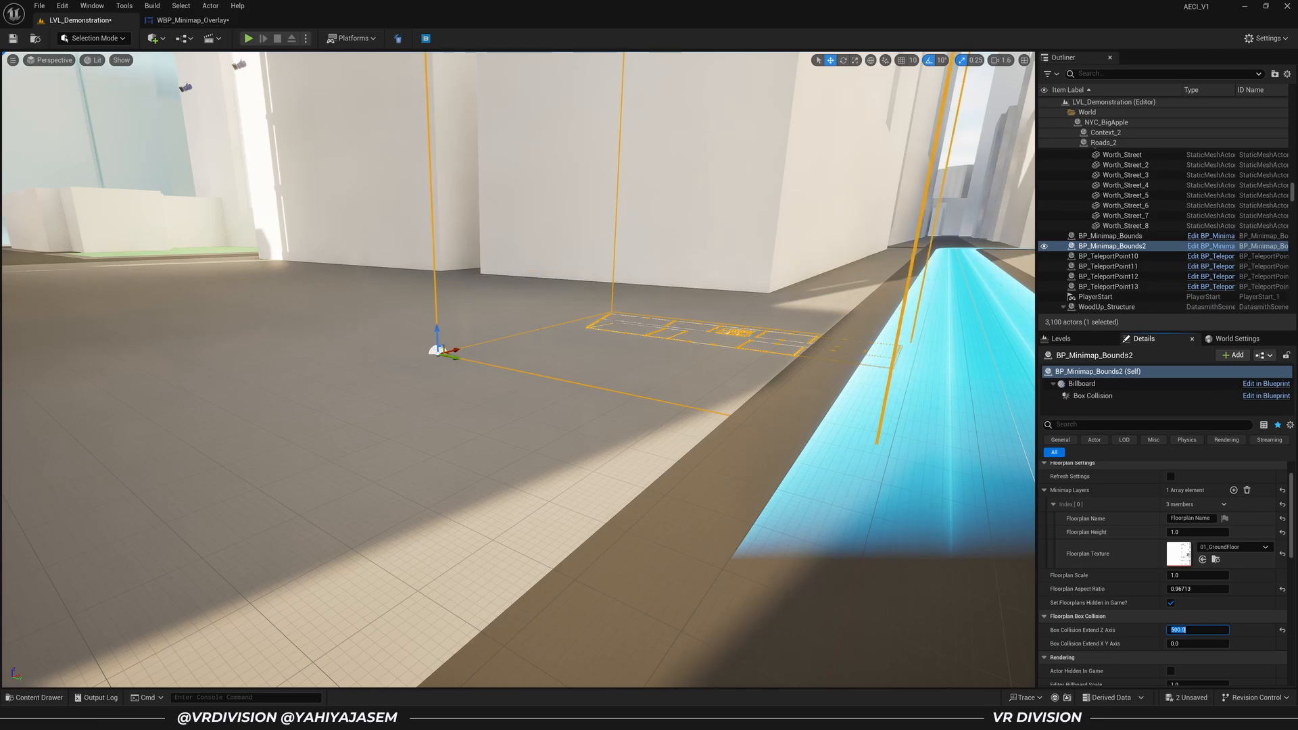
{"action": "right_click_drag", "start_coordinate": [636, 304], "coordinate": [643, 309]}
{"action": "right_click", "coordinate": [642, 309]}
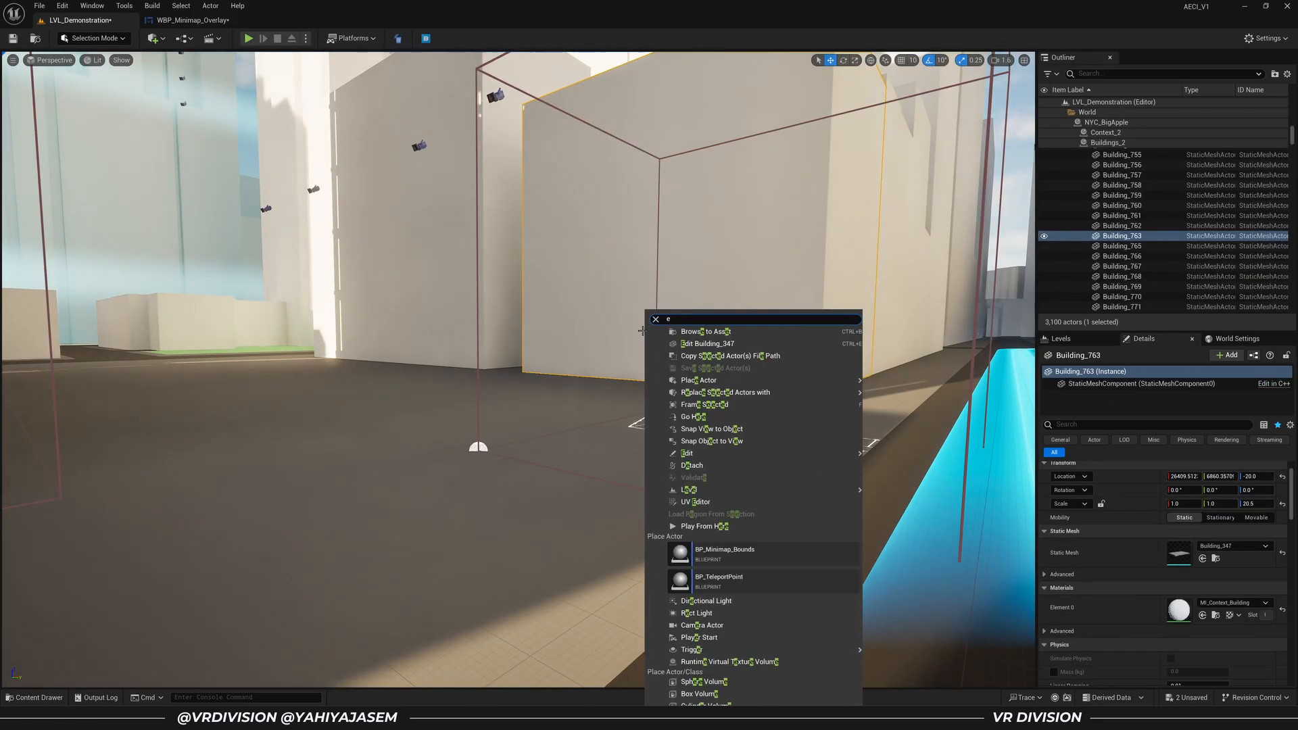
Reselect BP_Minimap_Bounds2 and enlarge its Box Collision Extend X Y Axis to about 1625
{"action": "left_click", "coordinate": [478, 445]}
{"action": "left_click", "coordinate": [478, 445]}
{"action": "right_click_drag", "start_coordinate": [478, 445], "coordinate": [478, 456]}
{"action": "right_click_drag", "start_coordinate": [626, 435], "coordinate": [626, 434]}
{"action": "left_click_drag", "start_coordinate": [1176, 643], "coordinate": [1284, 643]}
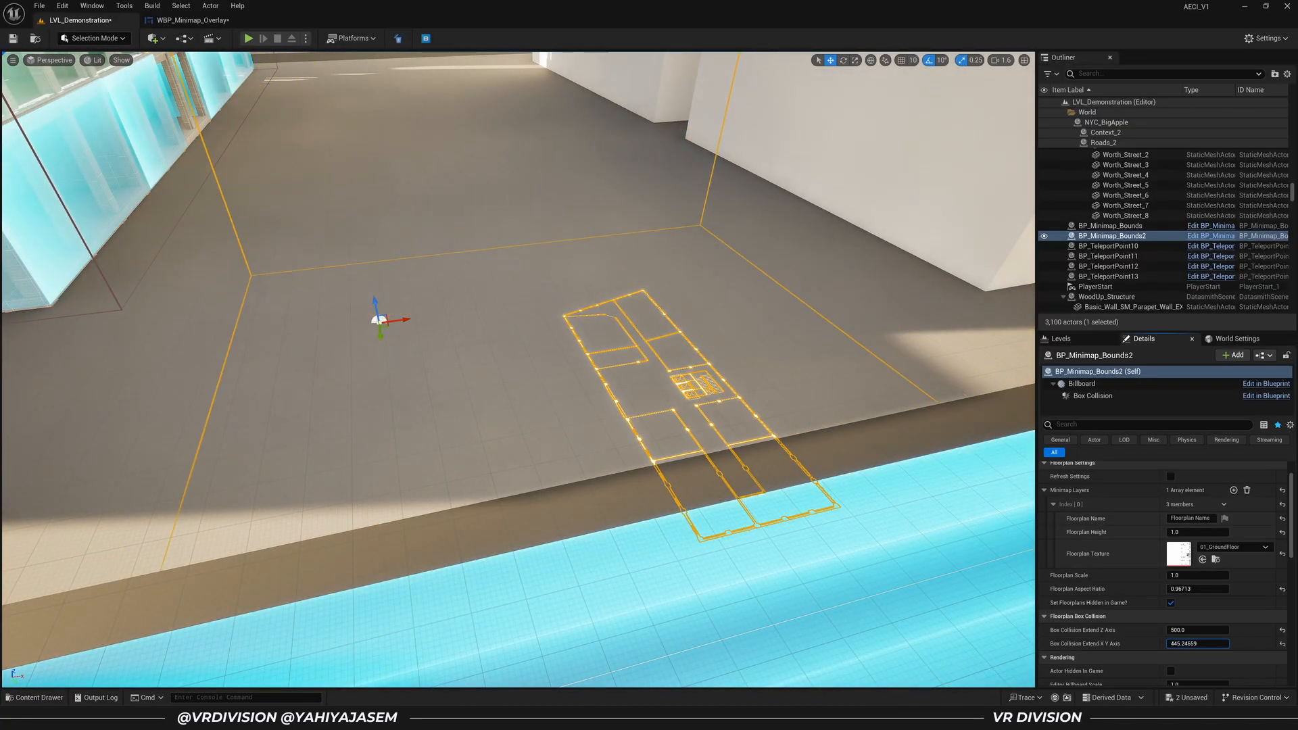
{"action": "left_click_drag", "start_coordinate": [1190, 643], "coordinate": [1186, 643]}
{"action": "right_click_drag", "start_coordinate": [743, 433], "coordinate": [845, 432]}
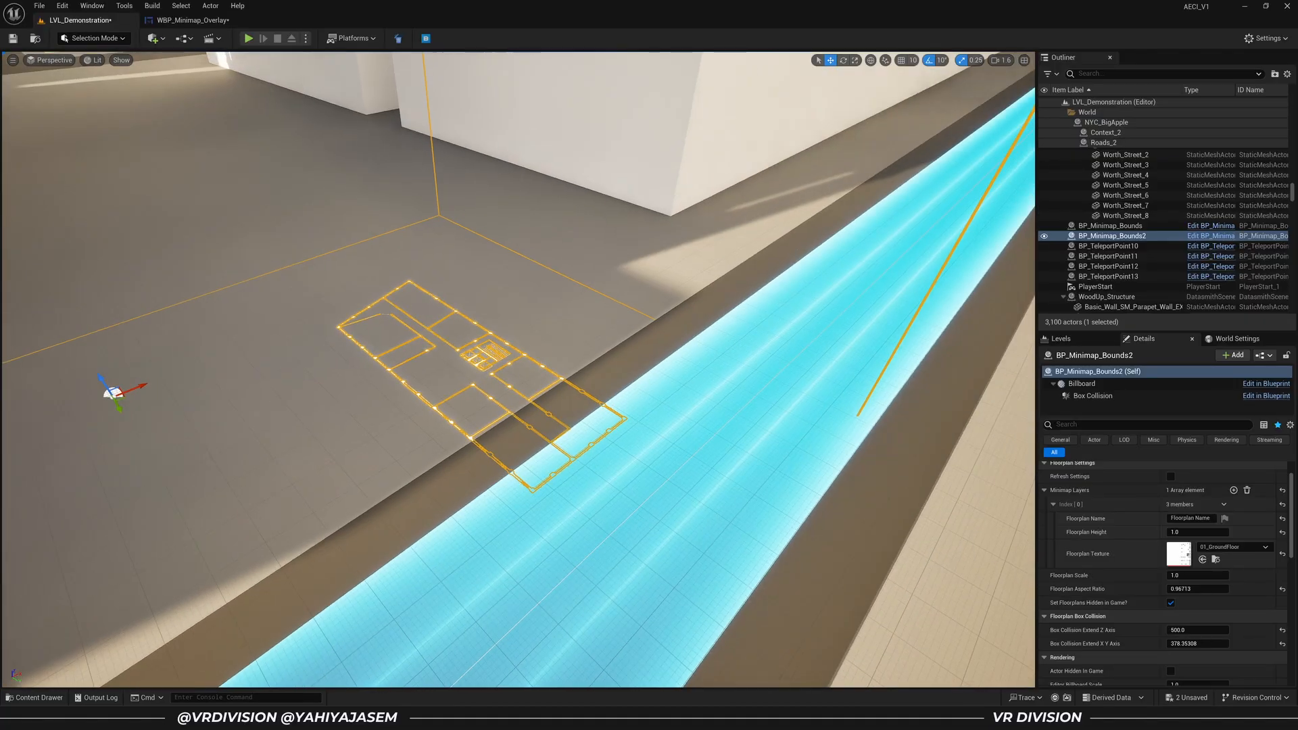
{"action": "right_click_drag", "start_coordinate": [577, 397], "coordinate": [690, 397]}
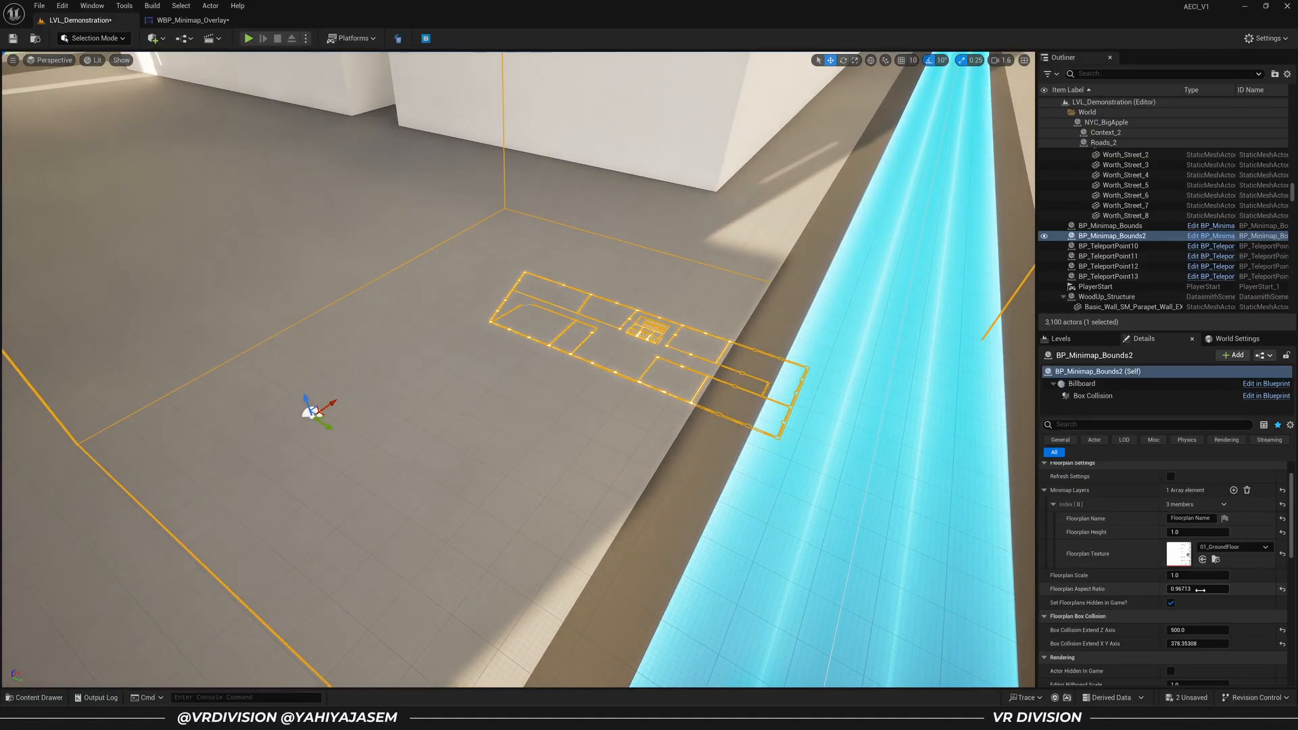
{"action": "key", "text": "f"}
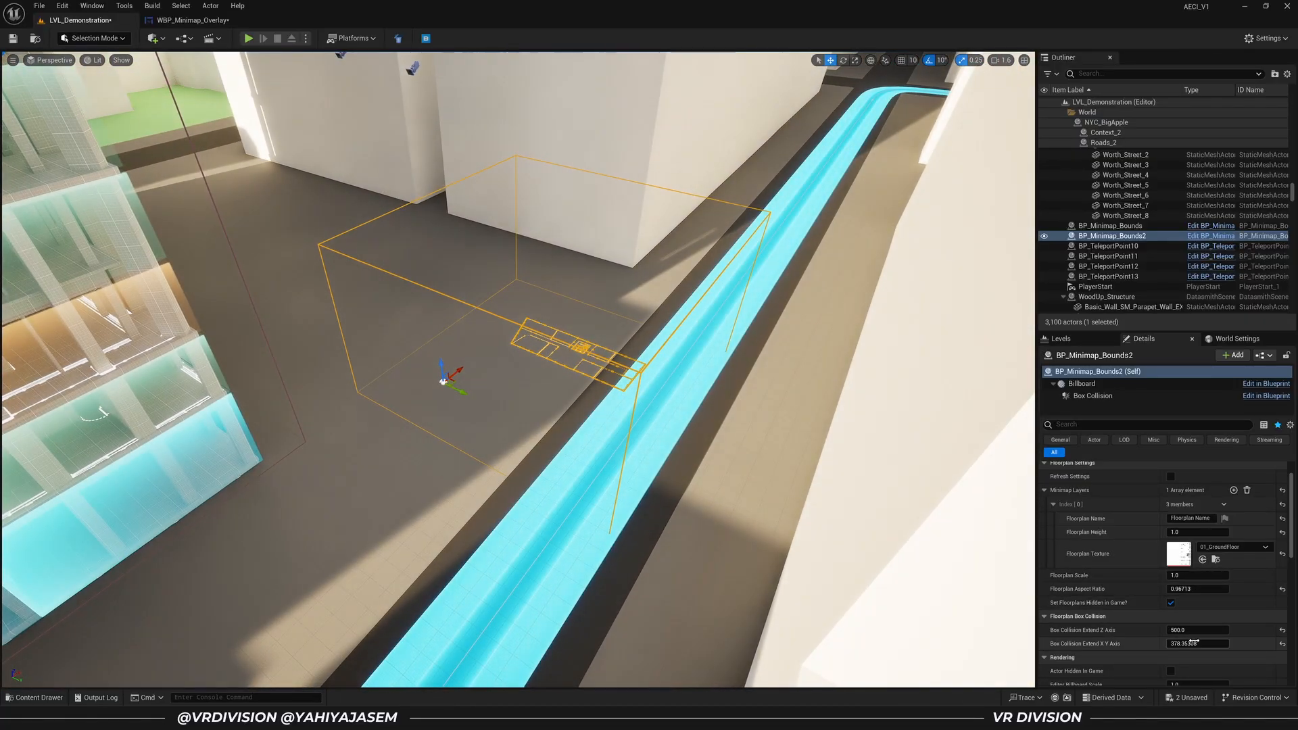
{"action": "left_click_drag", "start_coordinate": [1194, 642], "coordinate": [1238, 642]}
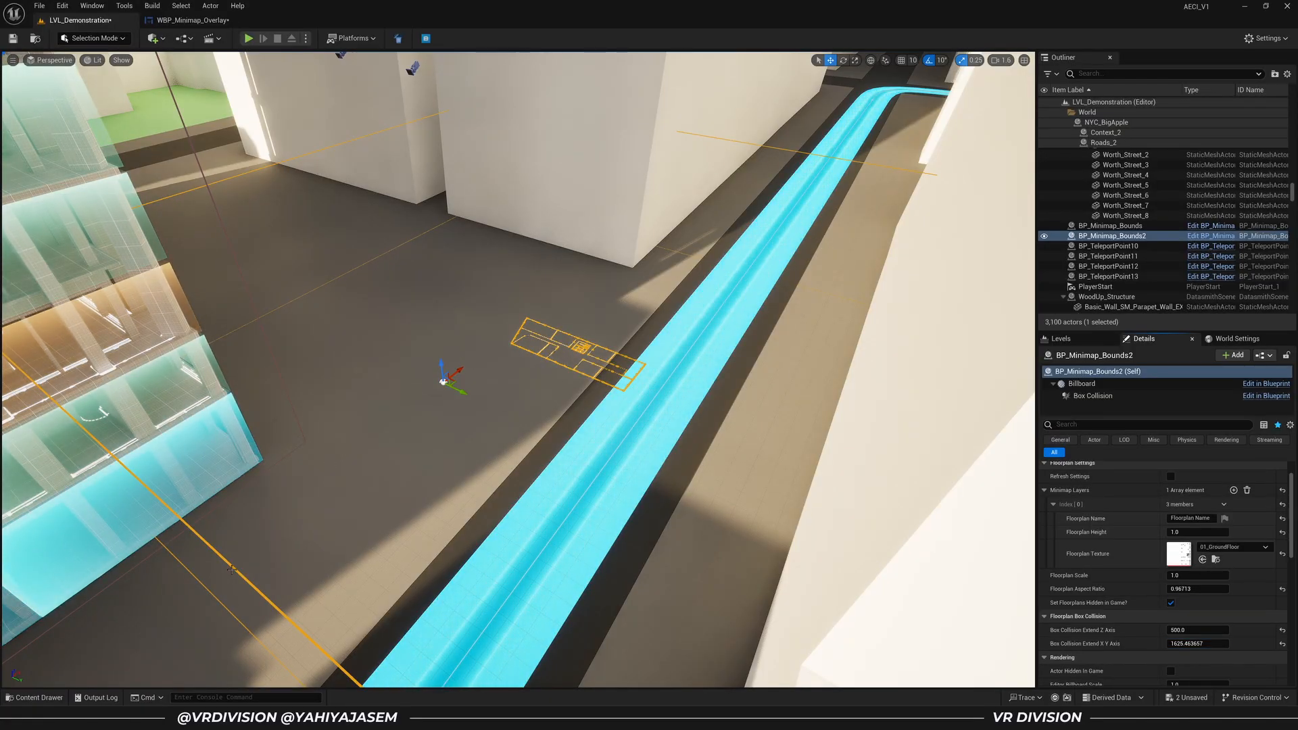
Play the level, show the minimap, walk around inside the enlarged bounds to test the player marker, and stop playing
{"action": "right_click_drag", "start_coordinate": [262, 60], "coordinate": [251, 72]}
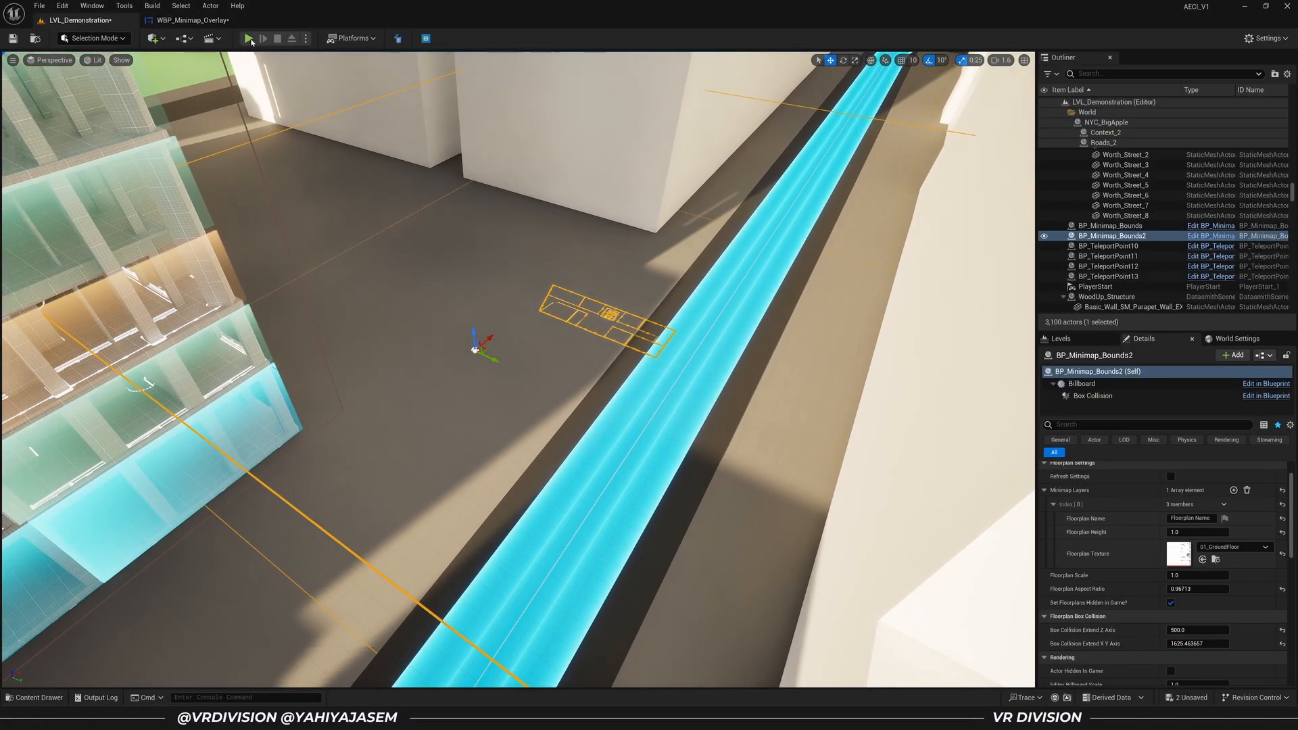
{"action": "key", "text": "alt+p"}
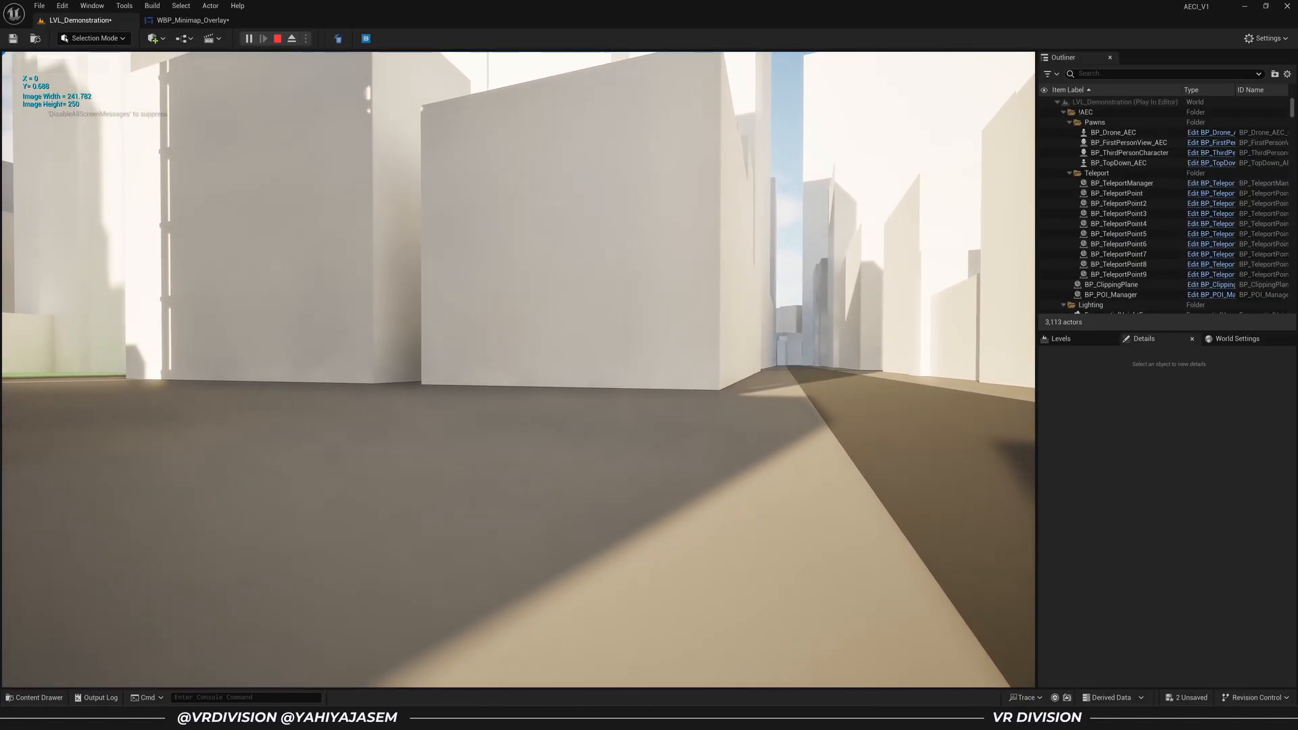
{"action": "key", "text": "m"}
{"action": "key", "text": "w"}
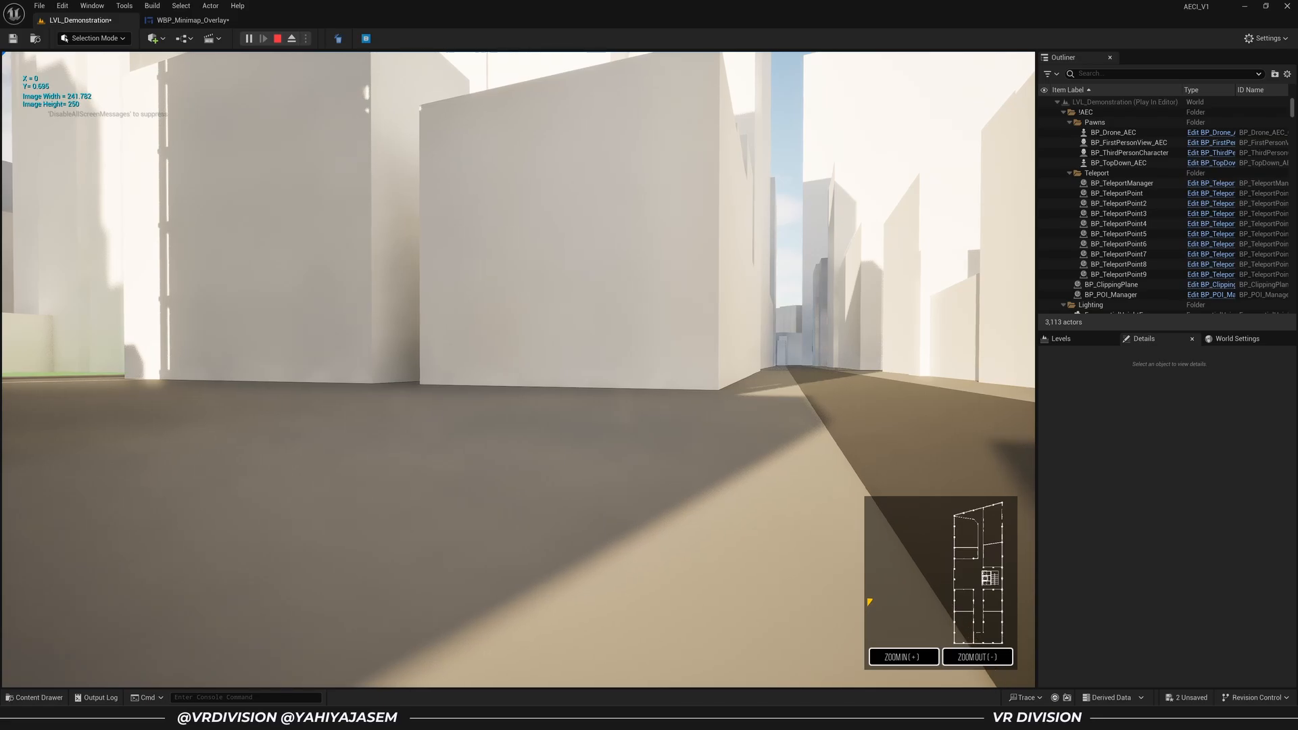
{"action": "key", "text": "d"}
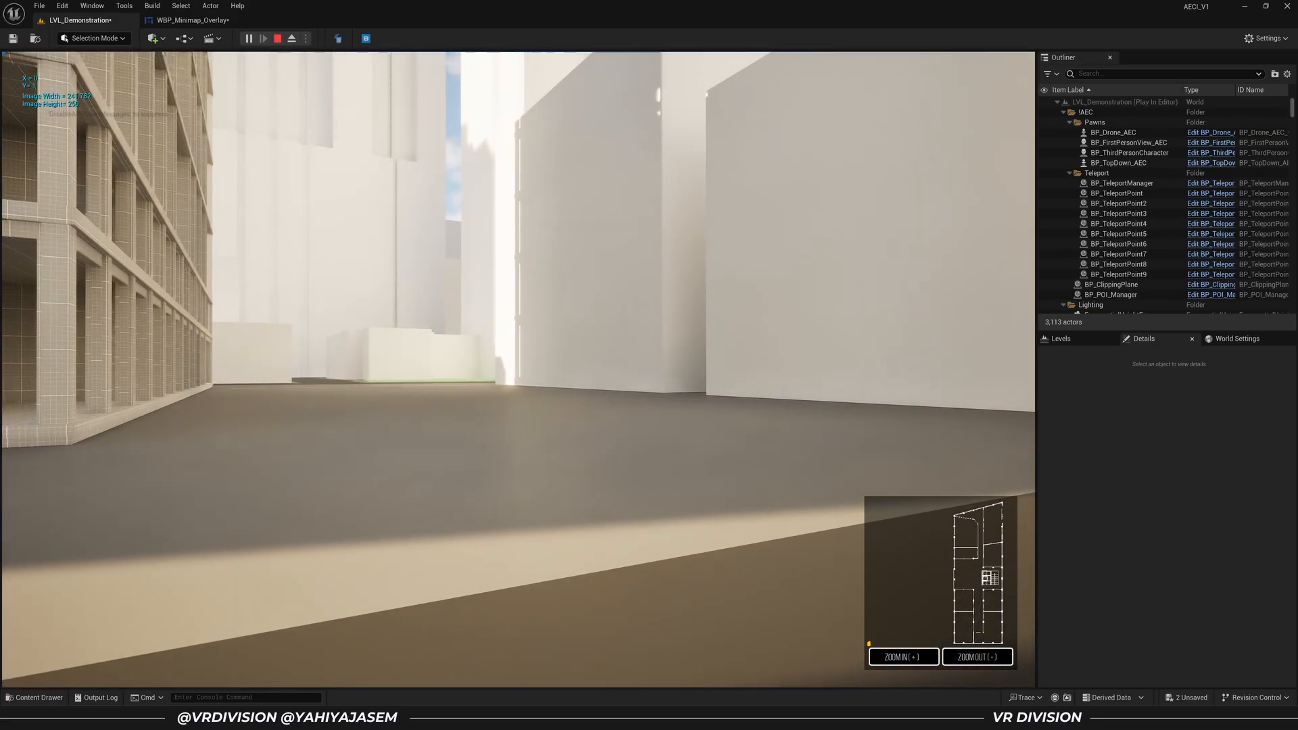
{"action": "key", "text": "Escape"}
{"action": "right_click_drag", "start_coordinate": [518, 379], "coordinate": [541, 433]}
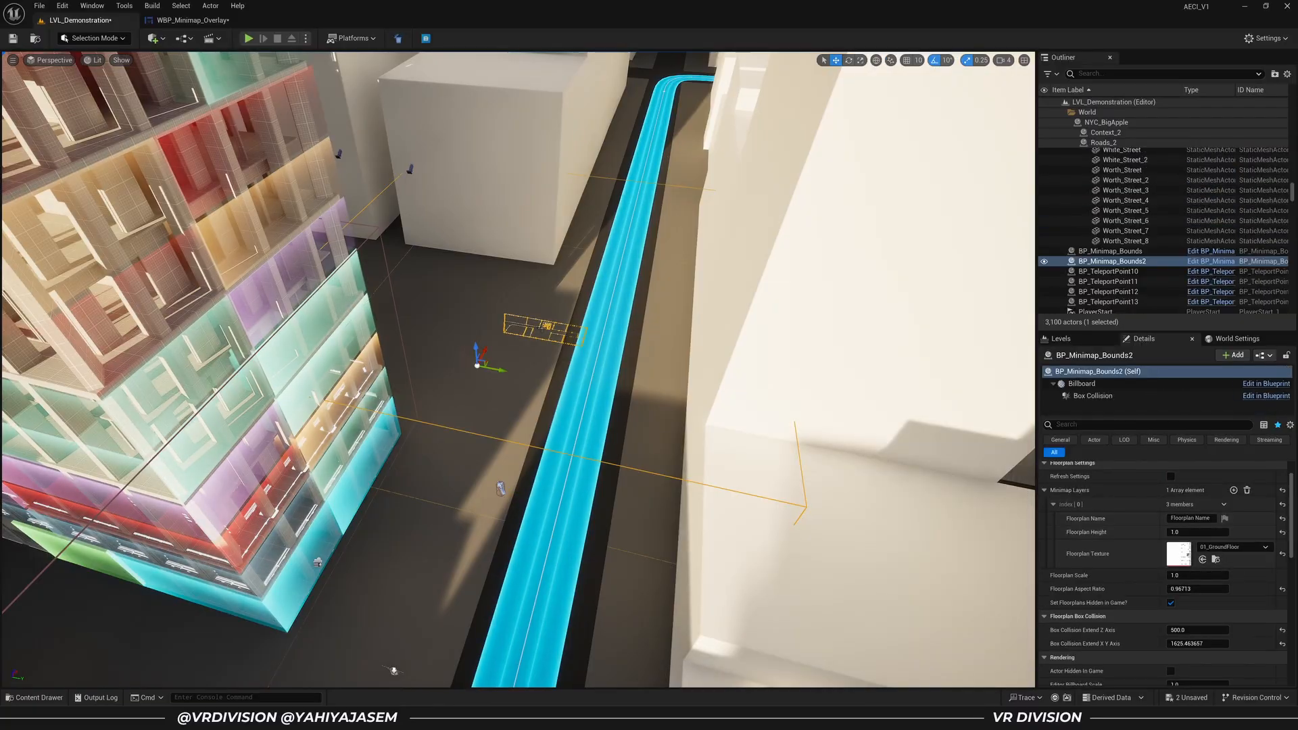
{"action": "right_click_drag", "start_coordinate": [504, 419], "coordinate": [352, 466]}
{"action": "key", "text": "d"}
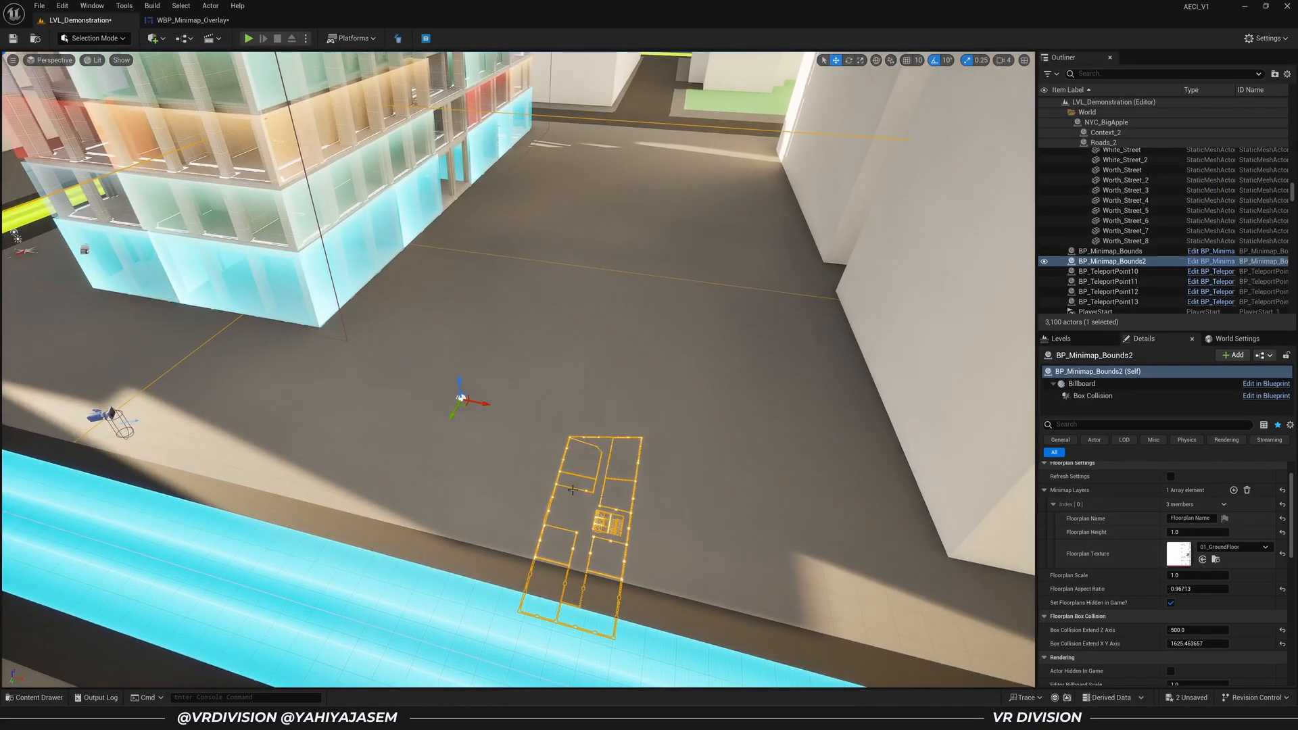
Collapse the Minimap Layers of BP_Minimap_Bounds2 and turn off Set Floorplans Hidden in Game?
{"action": "scroll", "coordinate": [588, 464], "scroll_direction": "down", "scroll_amount": 3}
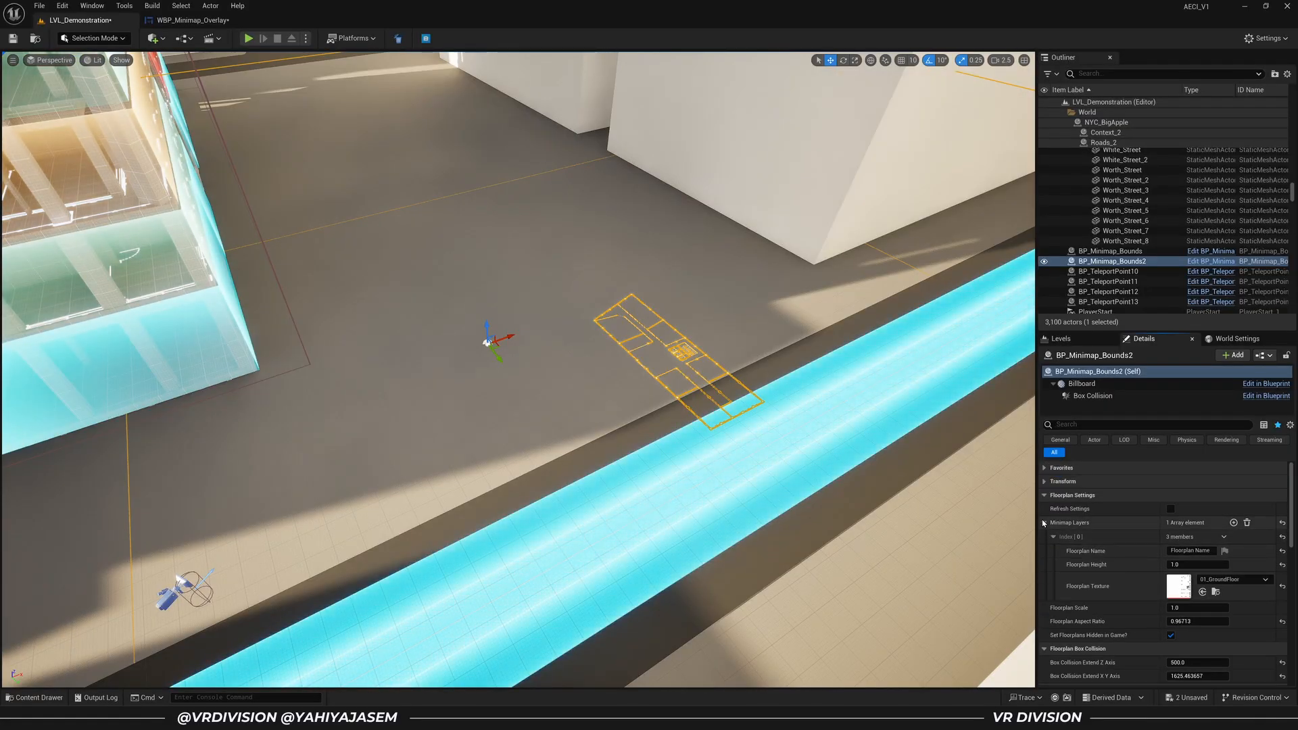
{"action": "left_click", "coordinate": [1042, 521]}
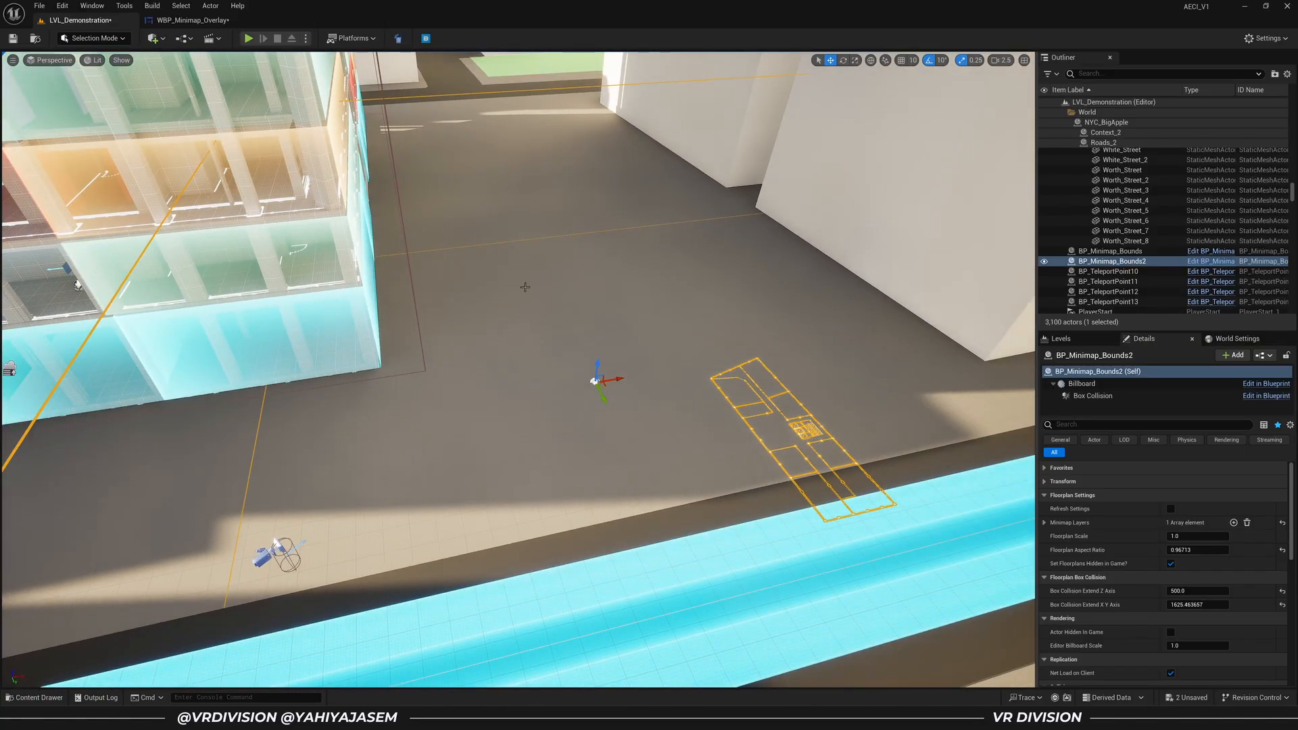
{"action": "left_click", "coordinate": [1188, 536]}
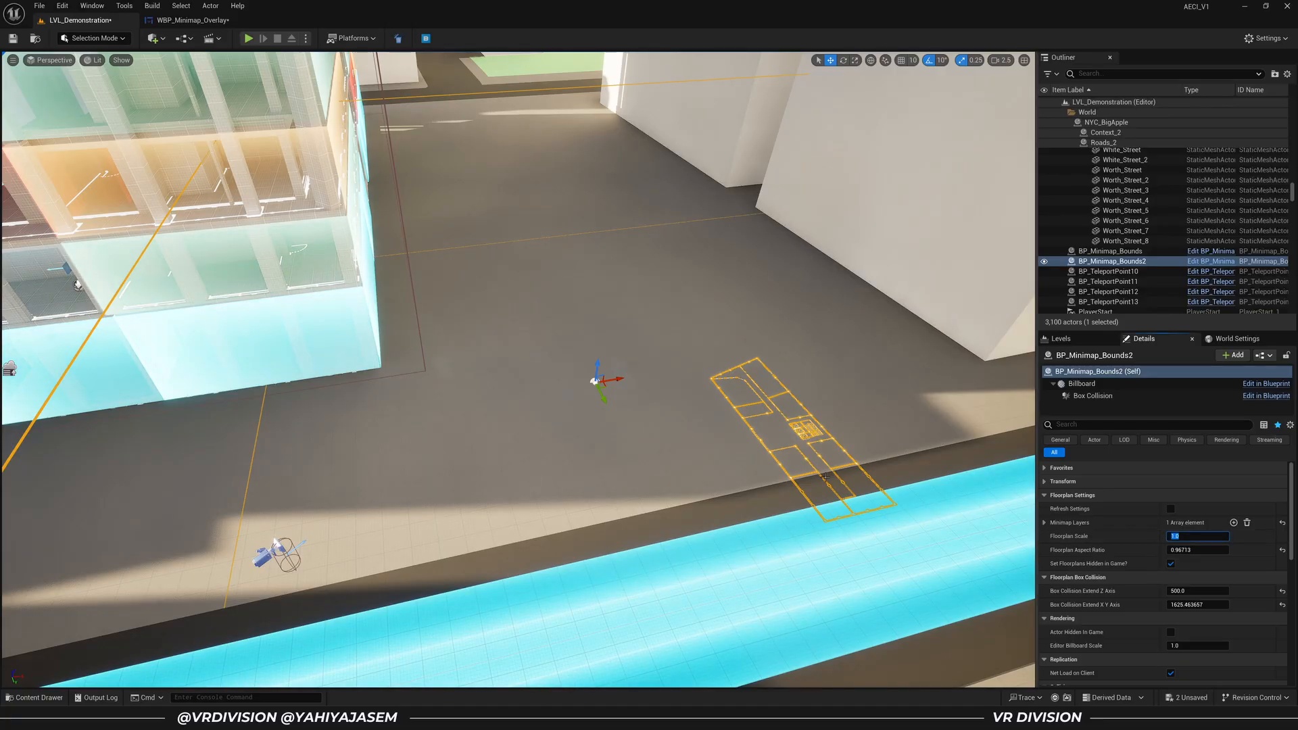
{"action": "right_click_drag", "start_coordinate": [825, 477], "coordinate": [701, 453]}
{"action": "right_click_drag", "start_coordinate": [405, 338], "coordinate": [392, 355]}
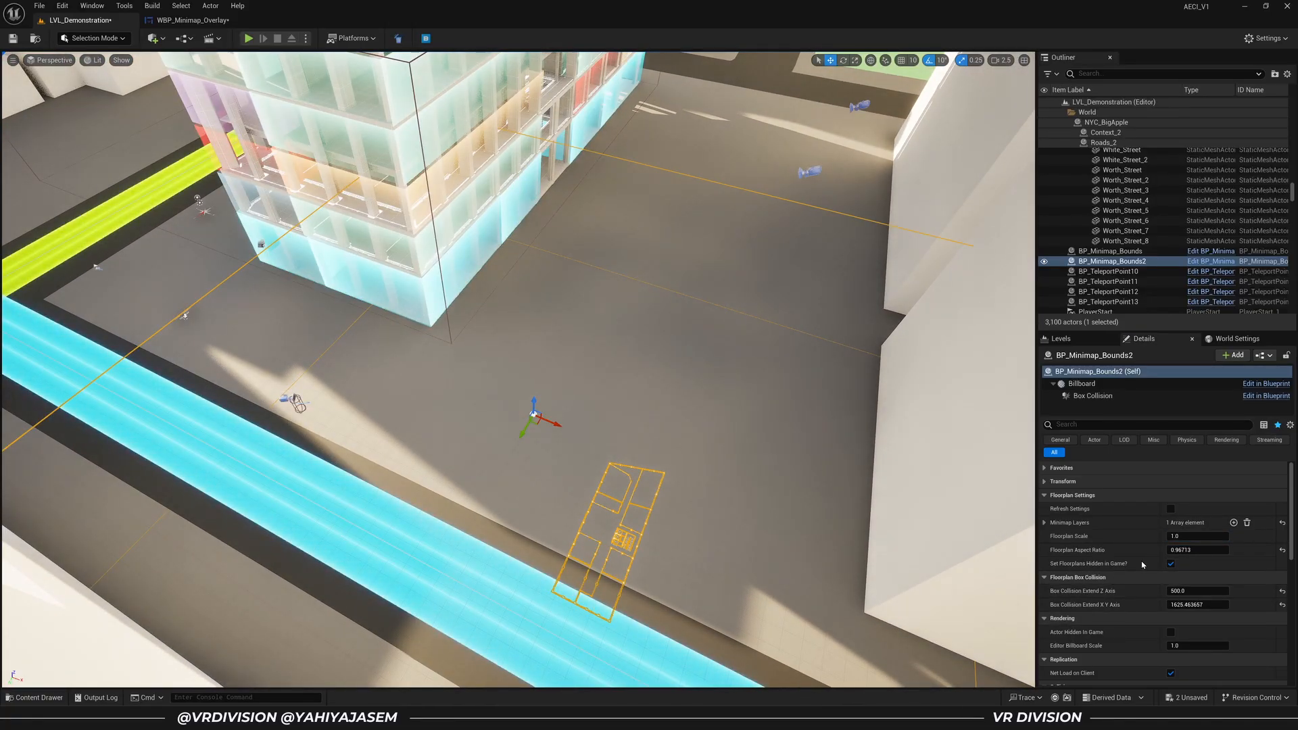
{"action": "right_click_drag", "start_coordinate": [915, 538], "coordinate": [913, 578]}
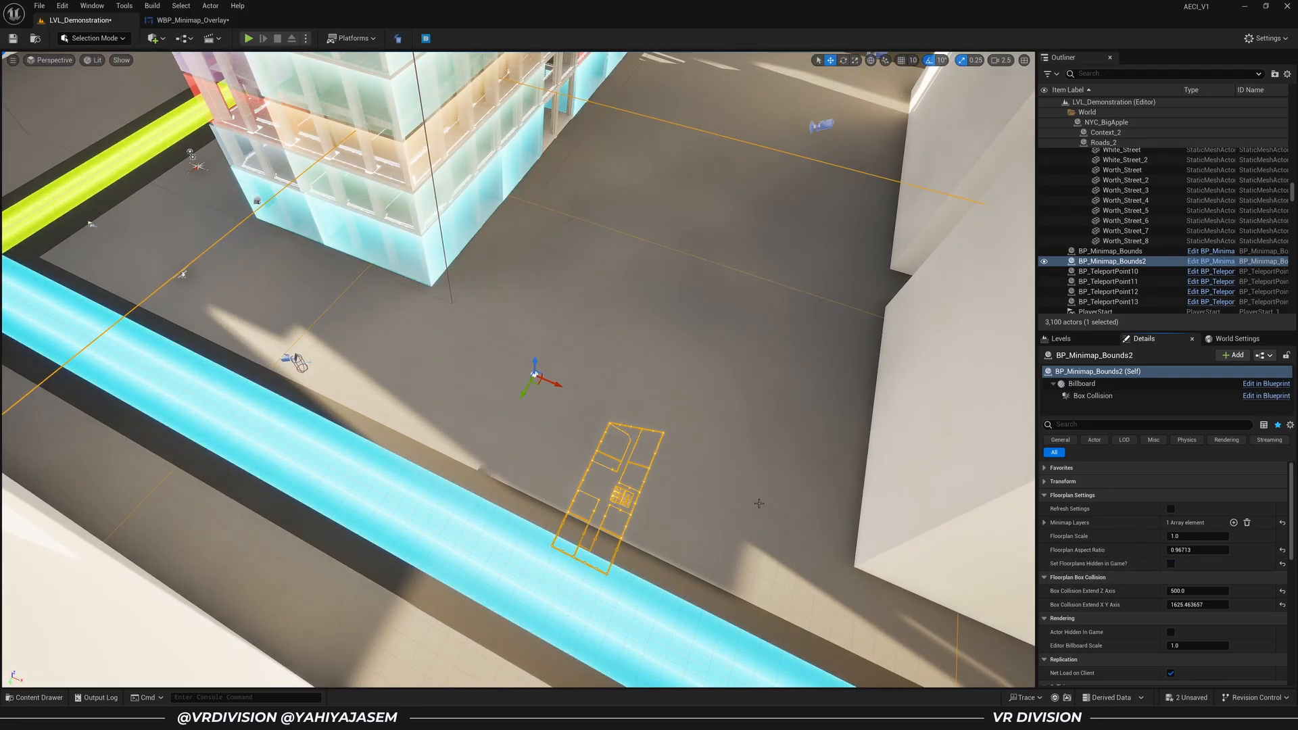
Clear the selection and preview the floor plan on the ground in game view
{"action": "key", "text": "Escape"}
{"action": "right_click_drag", "start_coordinate": [661, 463], "coordinate": [661, 476]}
{"action": "key", "text": "g"}
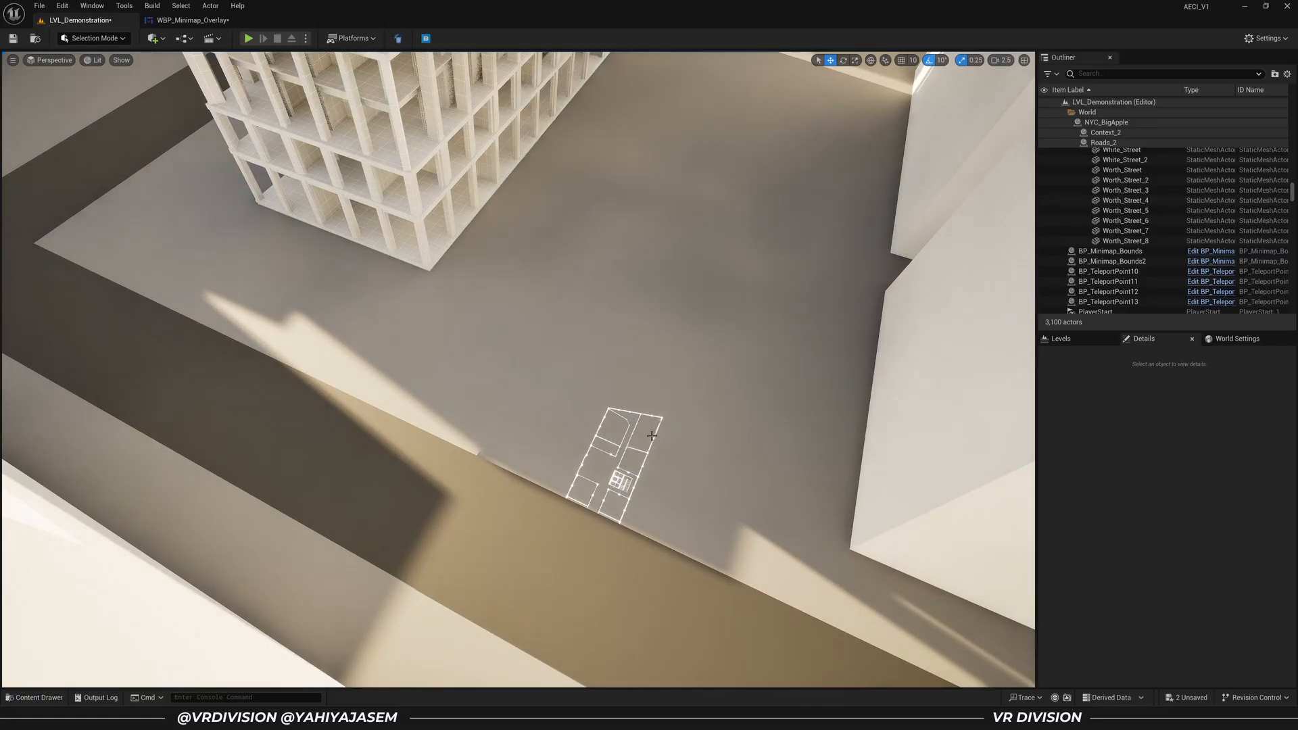
Leave game view and select the floor slab SM_Floor_Floor_00_001, two ground-floor corner columns and BP_Minimap_Bounds2 together
{"action": "left_click", "coordinate": [426, 235]}
{"action": "right_click_drag", "start_coordinate": [428, 253], "coordinate": [142, 230]}
{"action": "right_click_drag", "start_coordinate": [454, 304], "coordinate": [378, 304]}
{"action": "left_click", "coordinate": [505, 311], "text": "ctrl"}
{"action": "left_click", "coordinate": [552, 441], "text": "ctrl"}
{"action": "mouse_move", "coordinate": [594, 449]}
{"action": "right_mouse_down"}
{"action": "mouse_move", "coordinate": [608, 446]}
{"action": "mouse_move", "coordinate": [601, 433]}
{"action": "right_mouse_up"}
{"action": "right_click_drag", "start_coordinate": [327, 258], "coordinate": [337, 263]}
{"action": "key", "text": "g"}
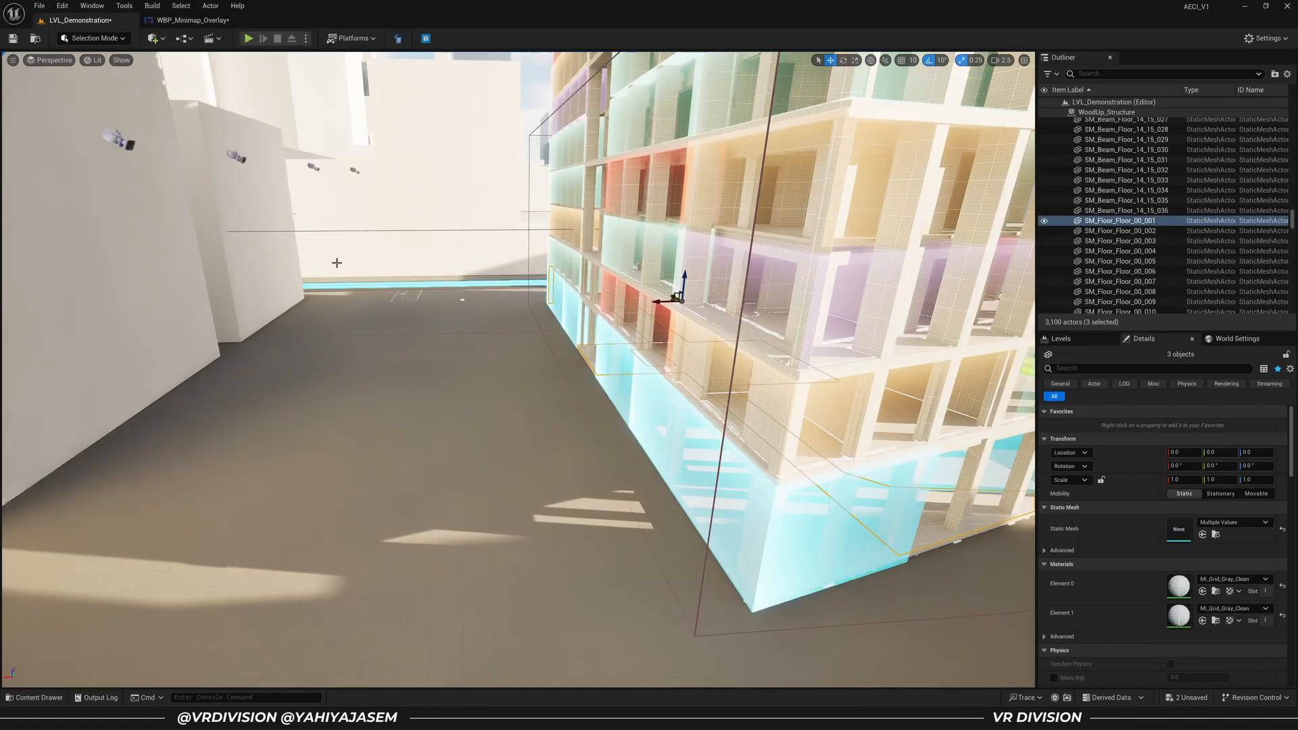
{"action": "left_click", "coordinate": [462, 300], "text": "ctrl"}
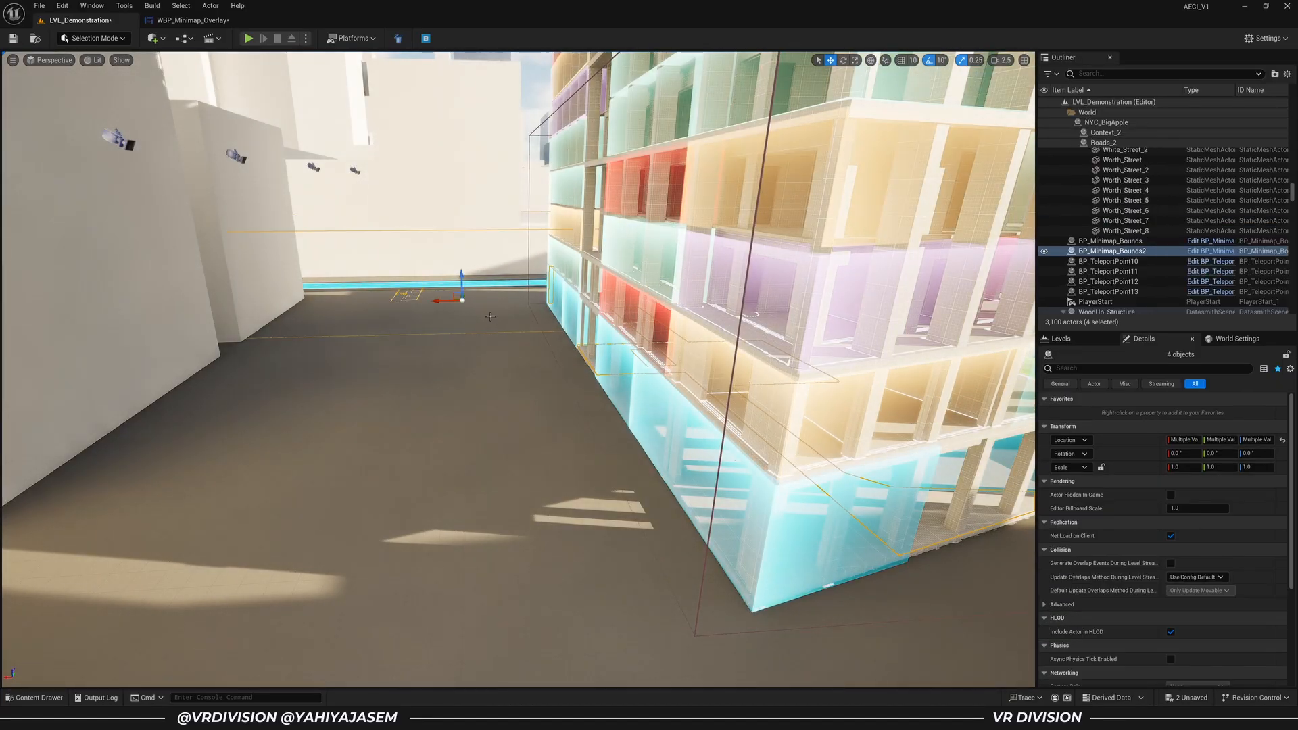
{"action": "right_click_drag", "start_coordinate": [463, 299], "coordinate": [493, 304]}
{"action": "key", "text": "Escape"}
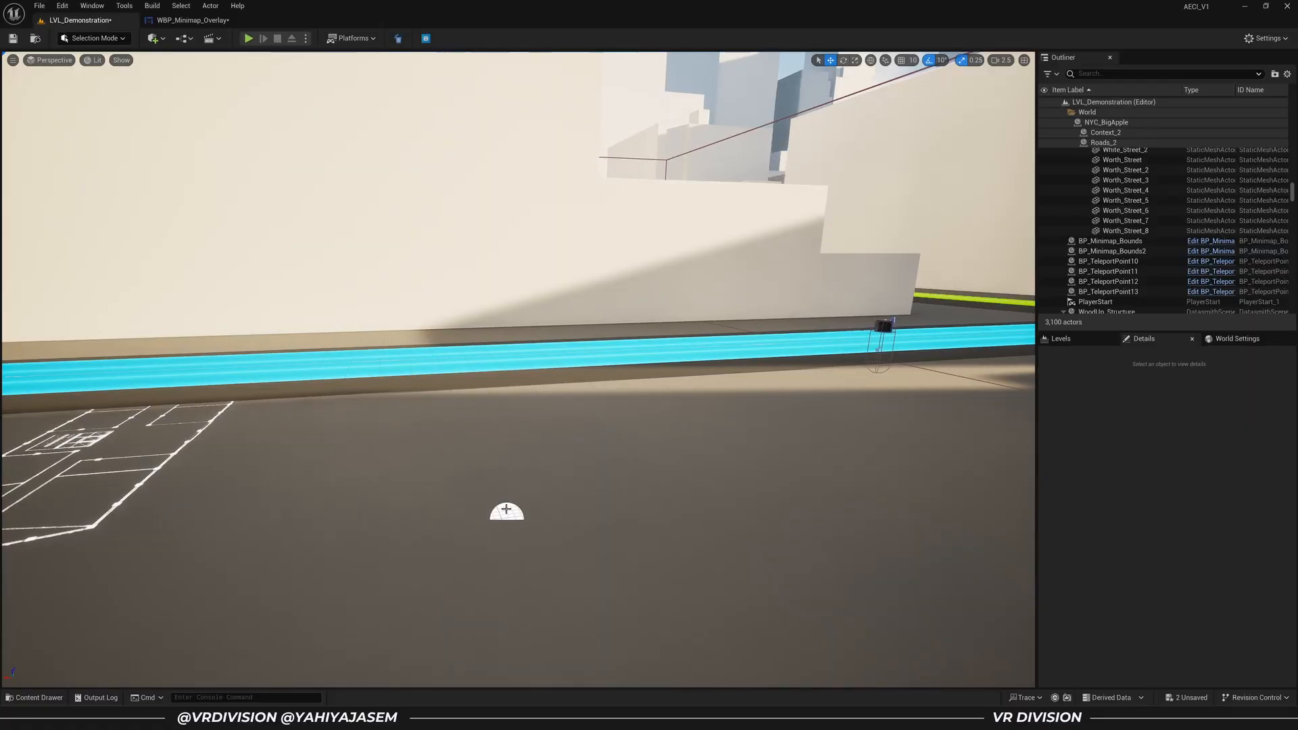
{"action": "left_click", "coordinate": [508, 507]}
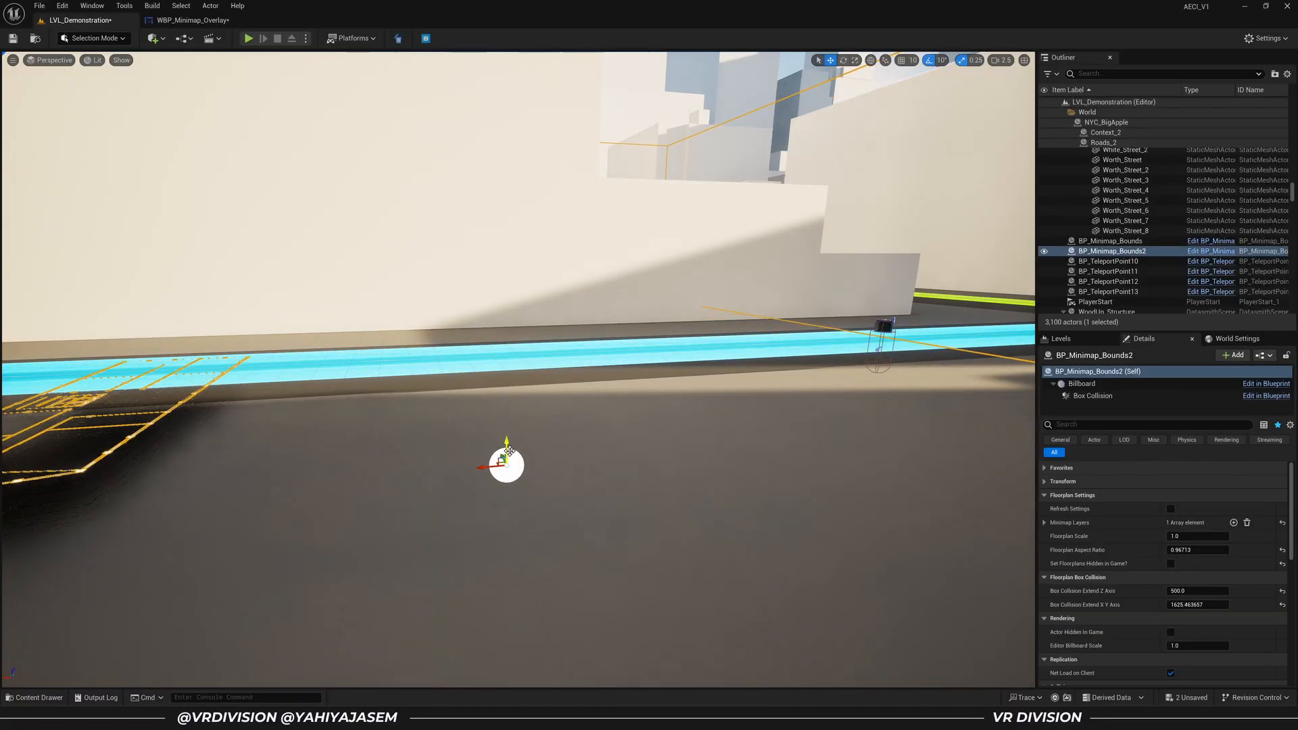
{"action": "key", "text": "ctrl+z"}
{"action": "left_click", "coordinate": [506, 507]}
{"action": "right_click_drag", "start_coordinate": [506, 507], "coordinate": [584, 485]}
{"action": "scroll", "coordinate": [558, 490], "scroll_direction": "up", "scroll_amount": 1}
{"action": "key", "text": "shift+h"}
{"action": "key", "text": "ctrl+z"}
{"action": "key", "text": "ctrl+z"}
{"action": "key", "text": "ctrl+z"}
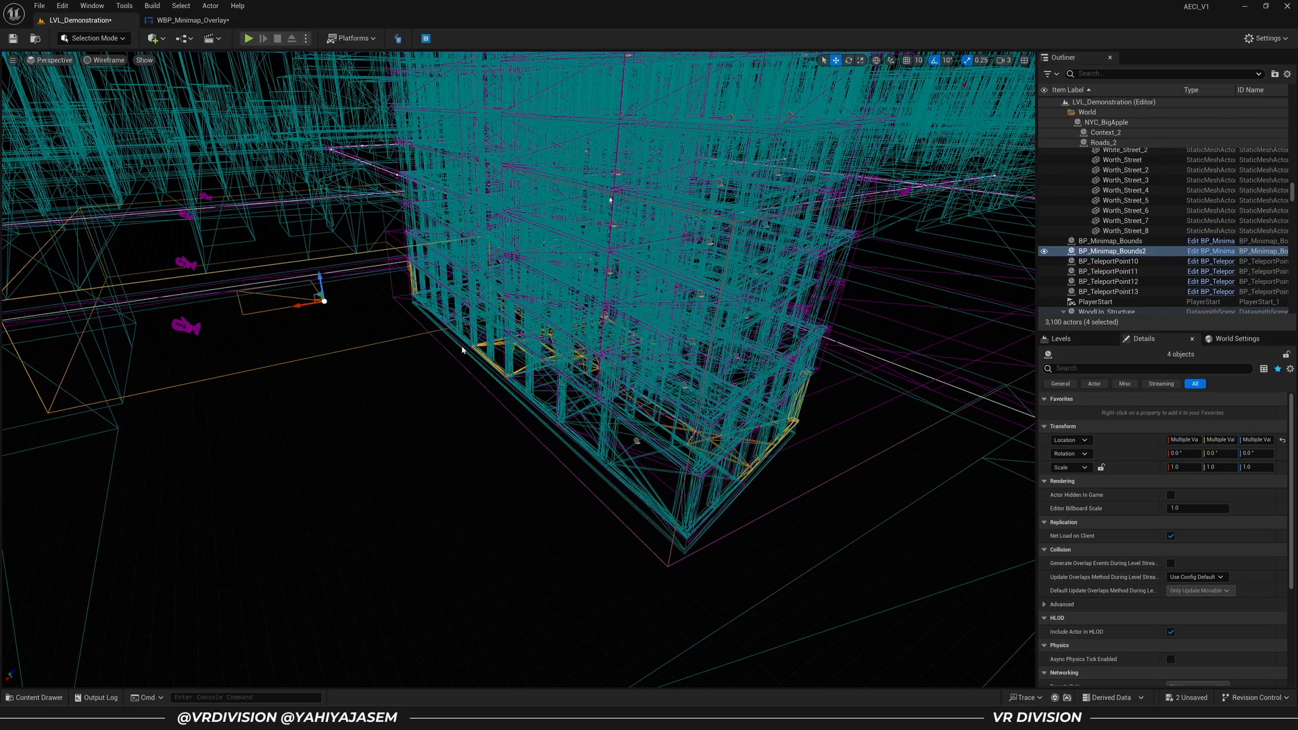
Show only the selected floor slab, columns and BP_Minimap_Bounds2, and reselect the bounds actor alone
{"action": "key", "text": "shift+h"}
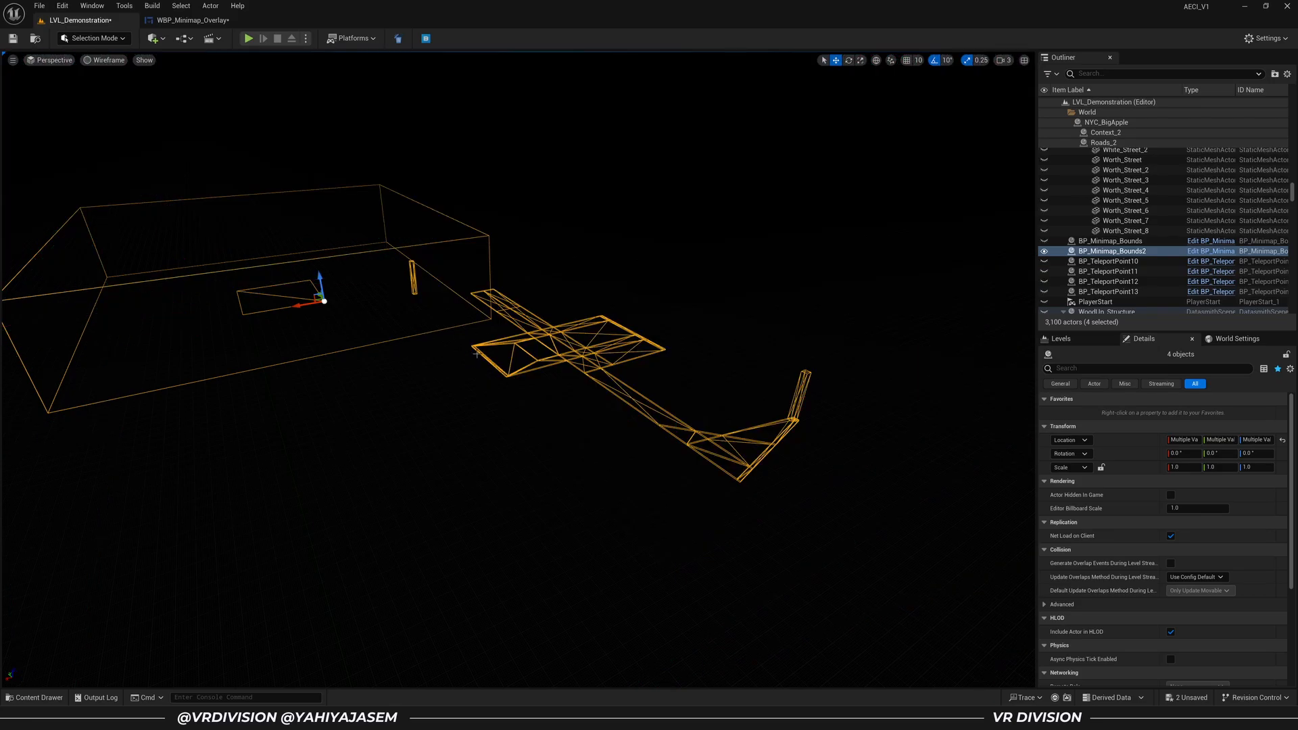
{"action": "right_click", "coordinate": [403, 340]}
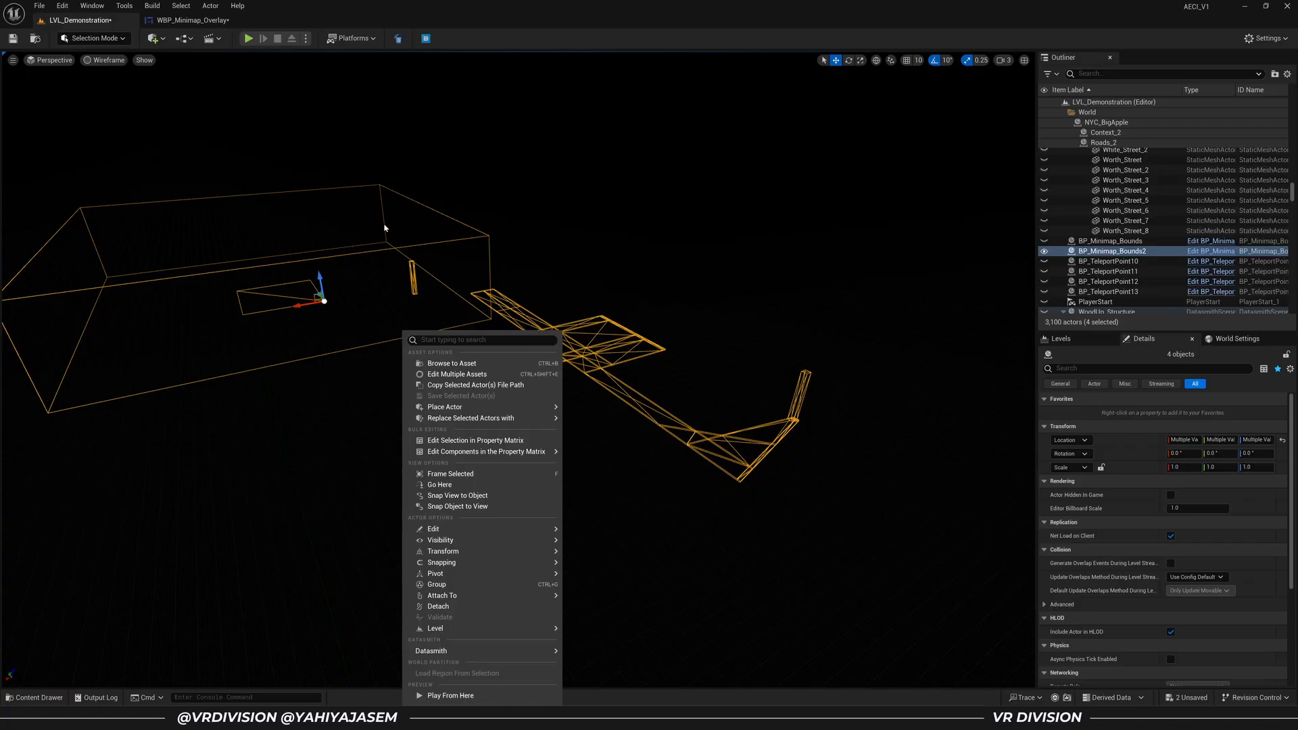
{"action": "mouse_move", "coordinate": [504, 540]}
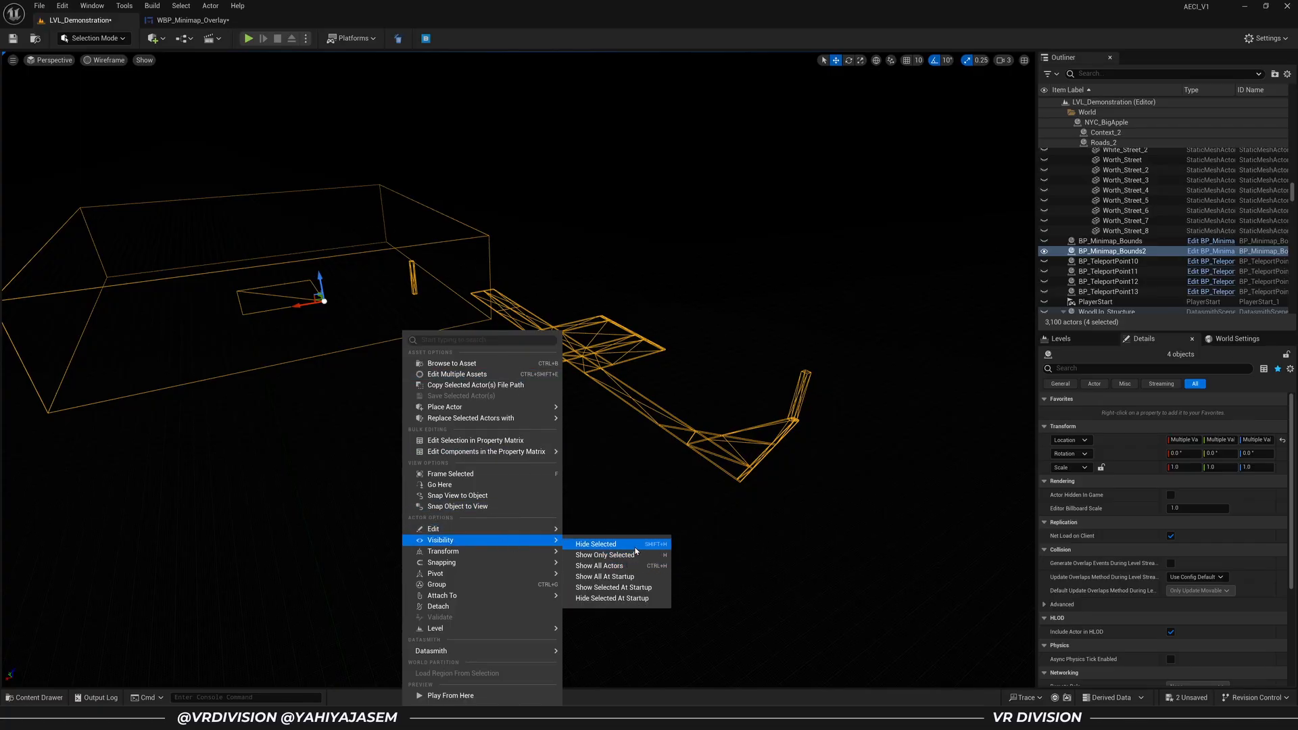
{"action": "left_click", "coordinate": [638, 558]}
{"action": "right_click_drag", "start_coordinate": [637, 558], "coordinate": [637, 558]}
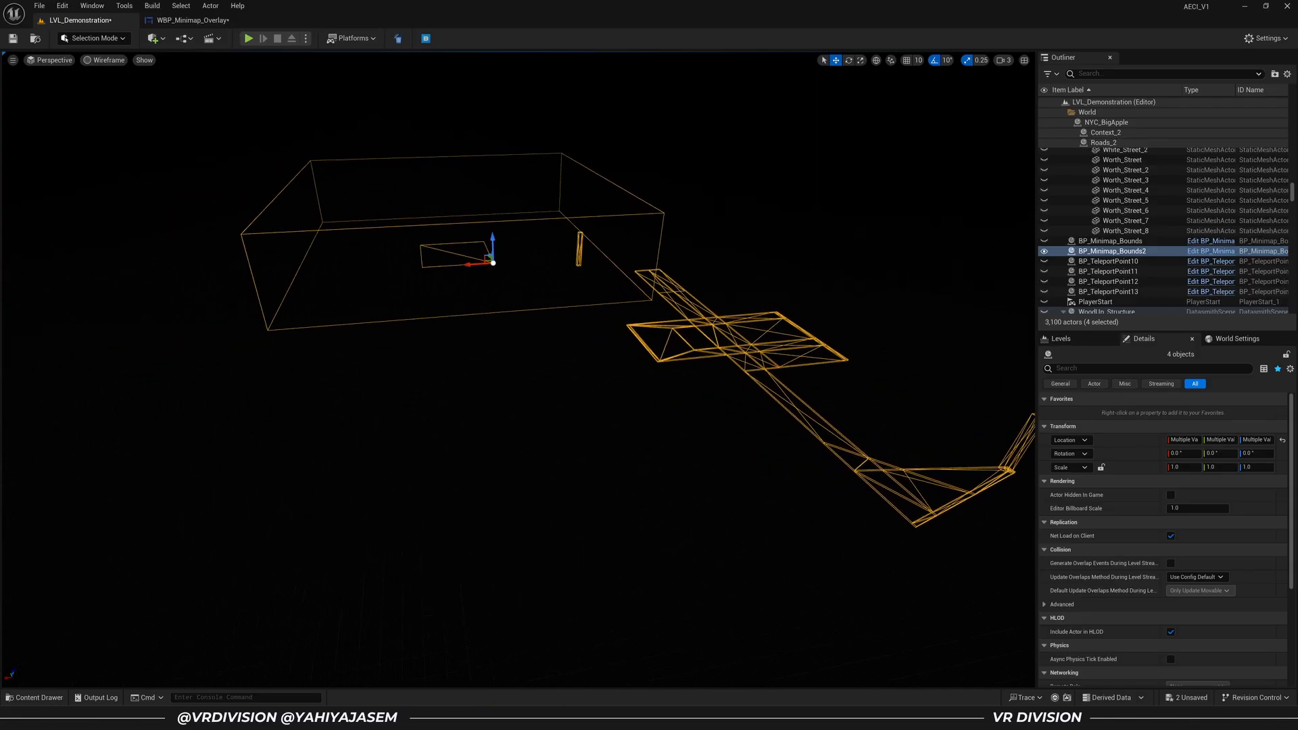
{"action": "right_click_drag", "start_coordinate": [744, 407], "coordinate": [741, 405]}
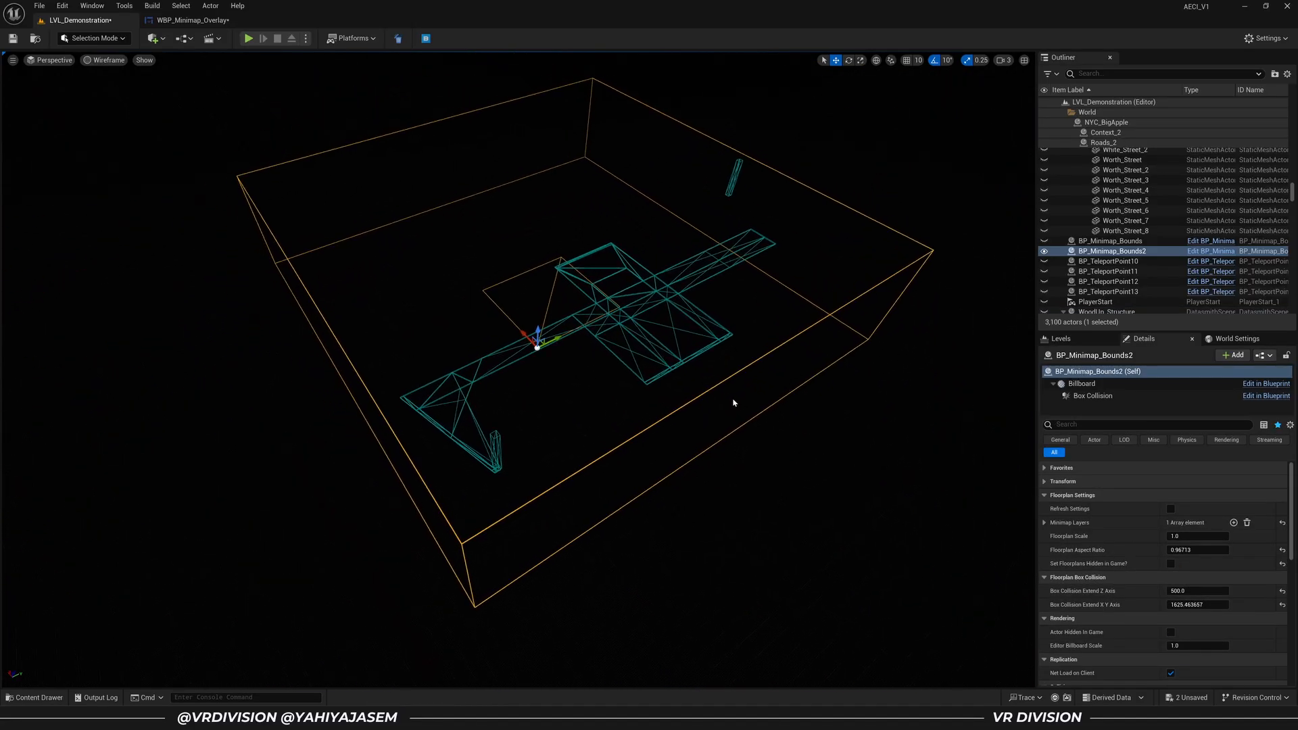
Move BP_Minimap_Bounds2 down and across so its plan lies near the isolated floor slab, and display the viewport unlit
{"action": "left_click_drag", "start_coordinate": [557, 338], "coordinate": [474, 333]}
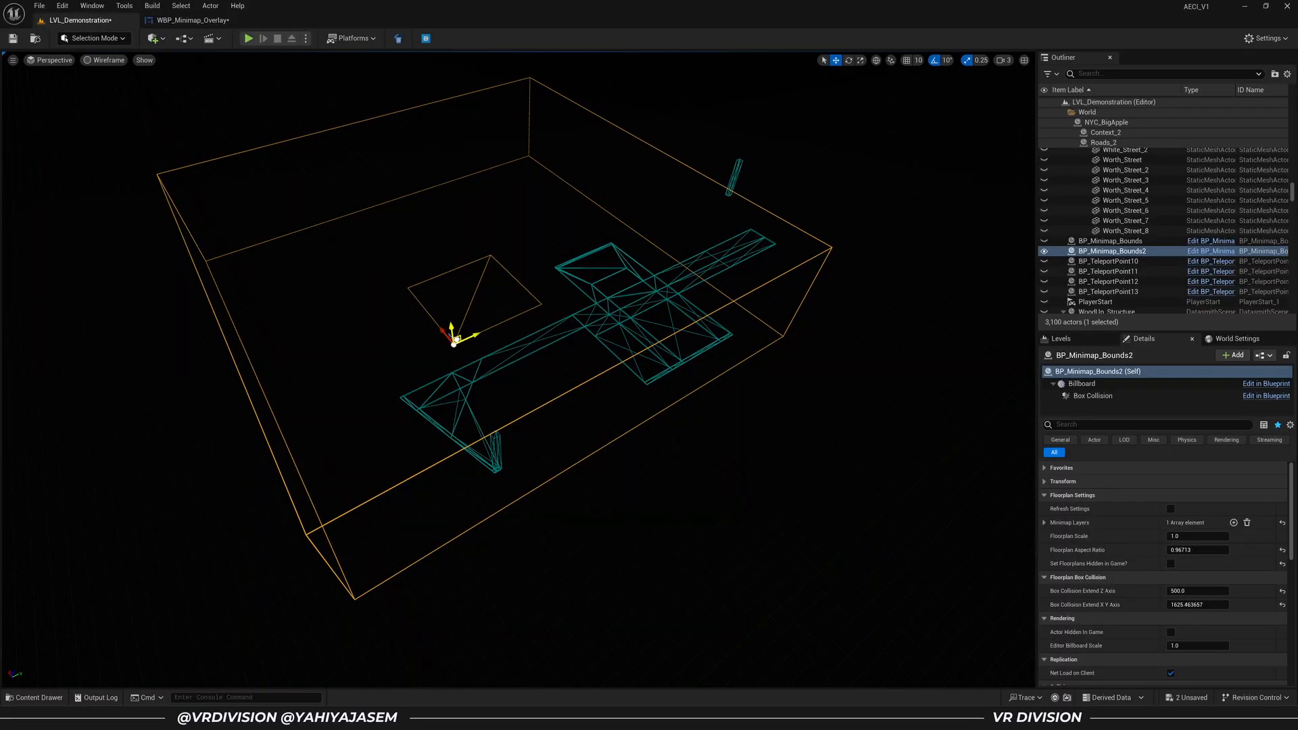
{"action": "key", "text": "ctrl+z"}
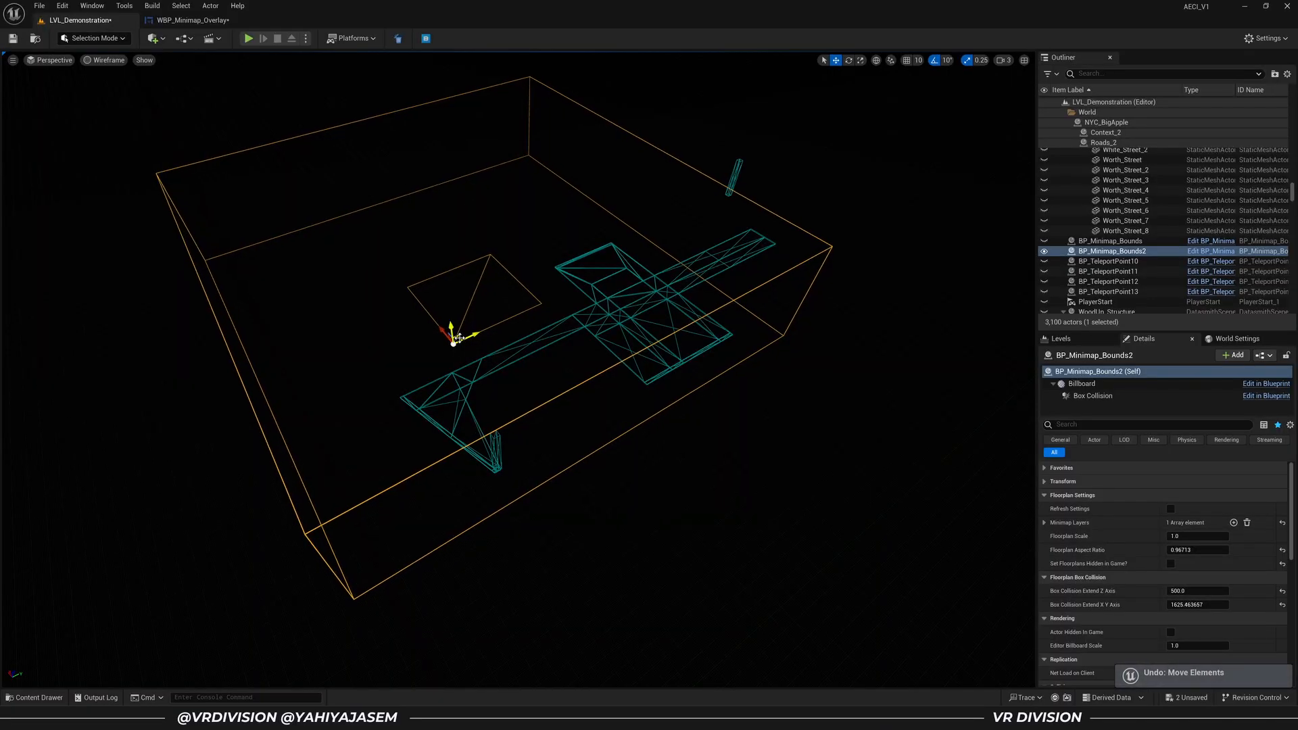
{"action": "left_click_drag", "start_coordinate": [458, 338], "coordinate": [586, 333]}
{"action": "left_click_drag", "start_coordinate": [578, 261], "coordinate": [575, 373]}
{"action": "key", "text": "alt+3"}
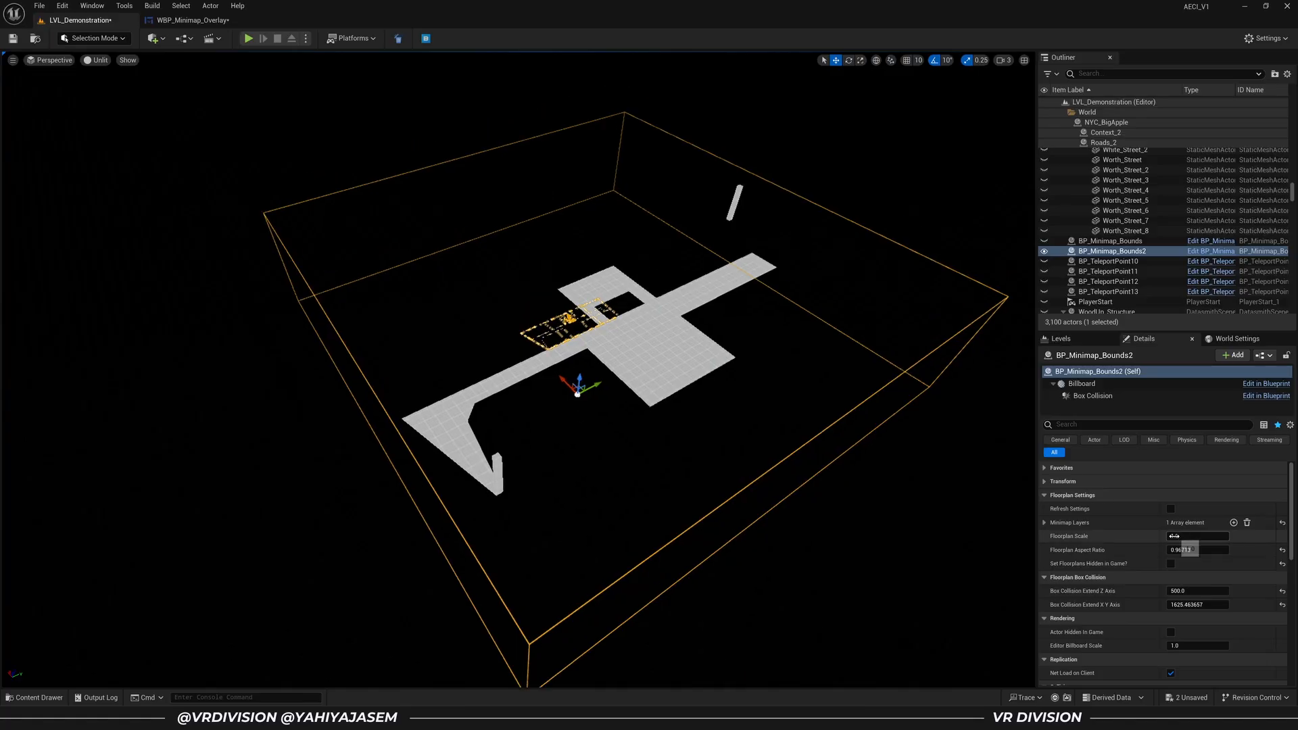
Increase the Floorplan Scale to about 1.166 and reset the Box Collision Z and X Y extents to their defaults
{"action": "left_click_drag", "start_coordinate": [1185, 536], "coordinate": [1207, 537]}
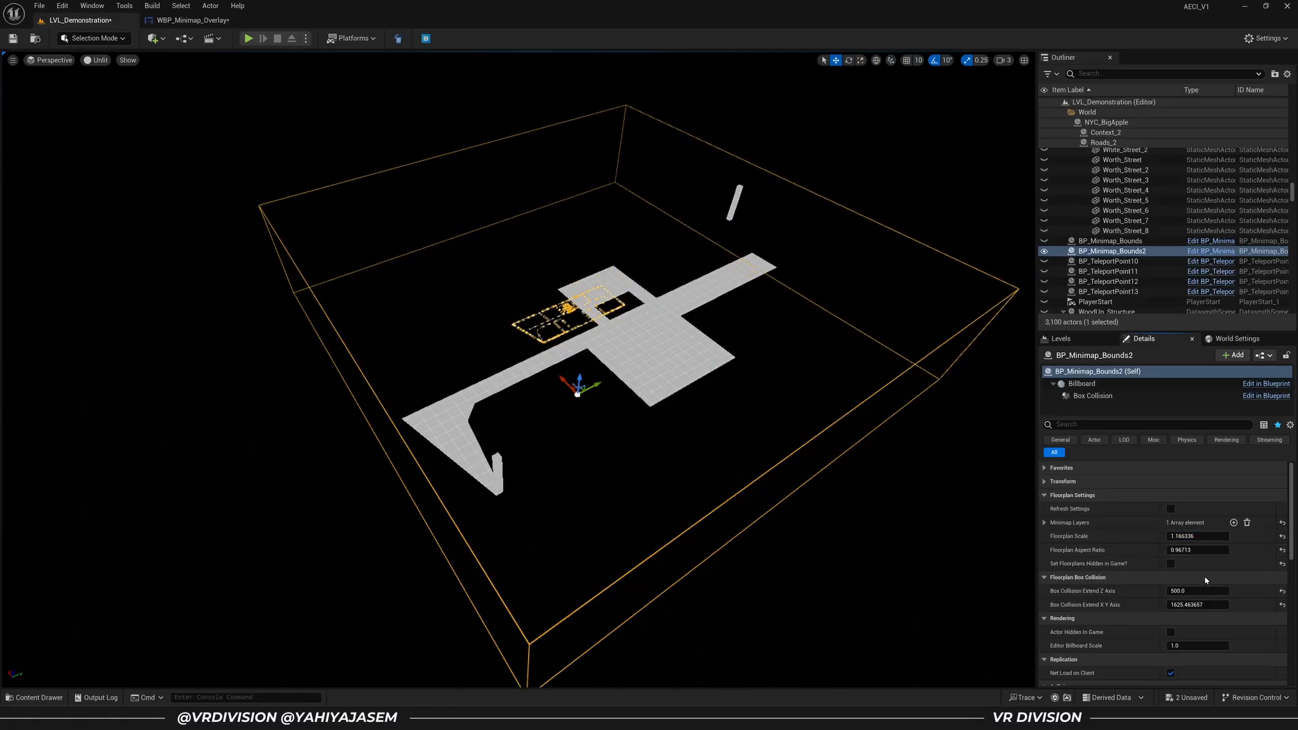
{"action": "left_click", "coordinate": [1281, 605]}
{"action": "left_click", "coordinate": [1281, 592]}
{"action": "key", "text": "w"}
{"action": "right_click_drag", "start_coordinate": [661, 373], "coordinate": [574, 391]}
{"action": "scroll", "coordinate": [661, 372], "scroll_direction": "down", "scroll_amount": 1}
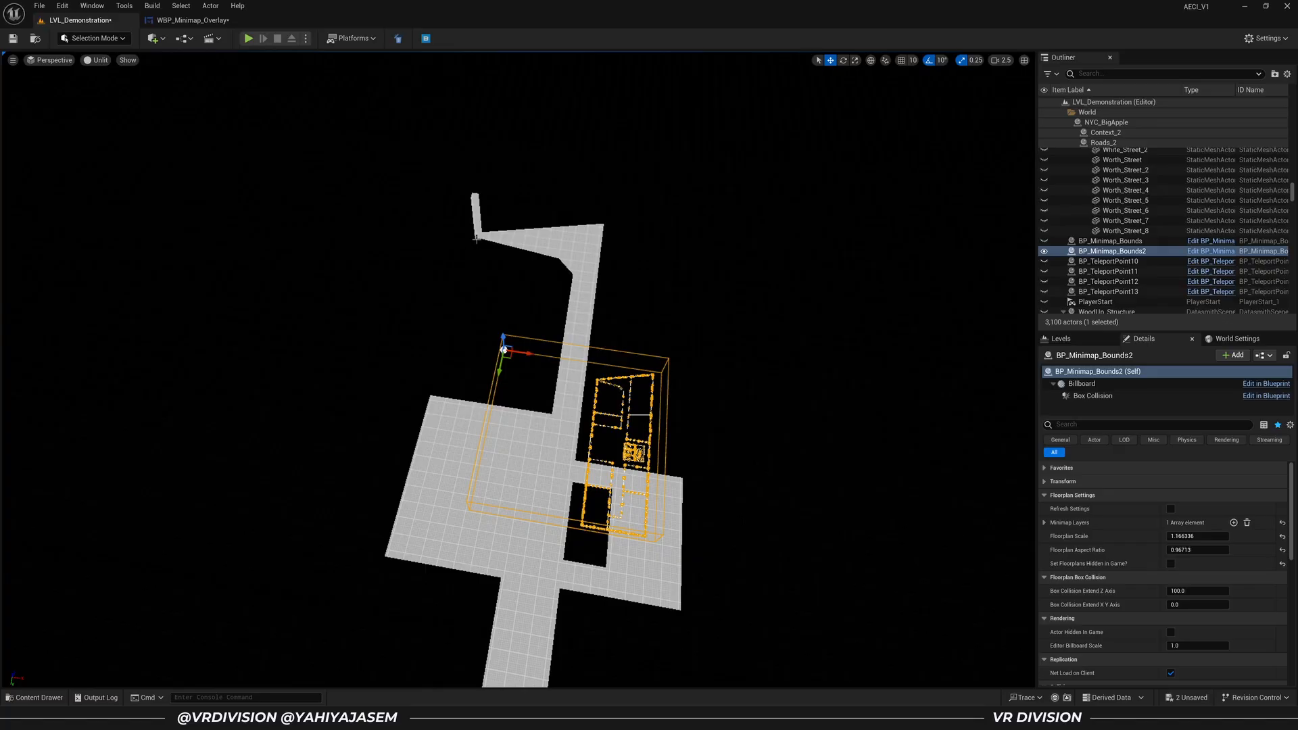
{"action": "scroll", "coordinate": [578, 303], "scroll_direction": "down", "scroll_amount": 2}
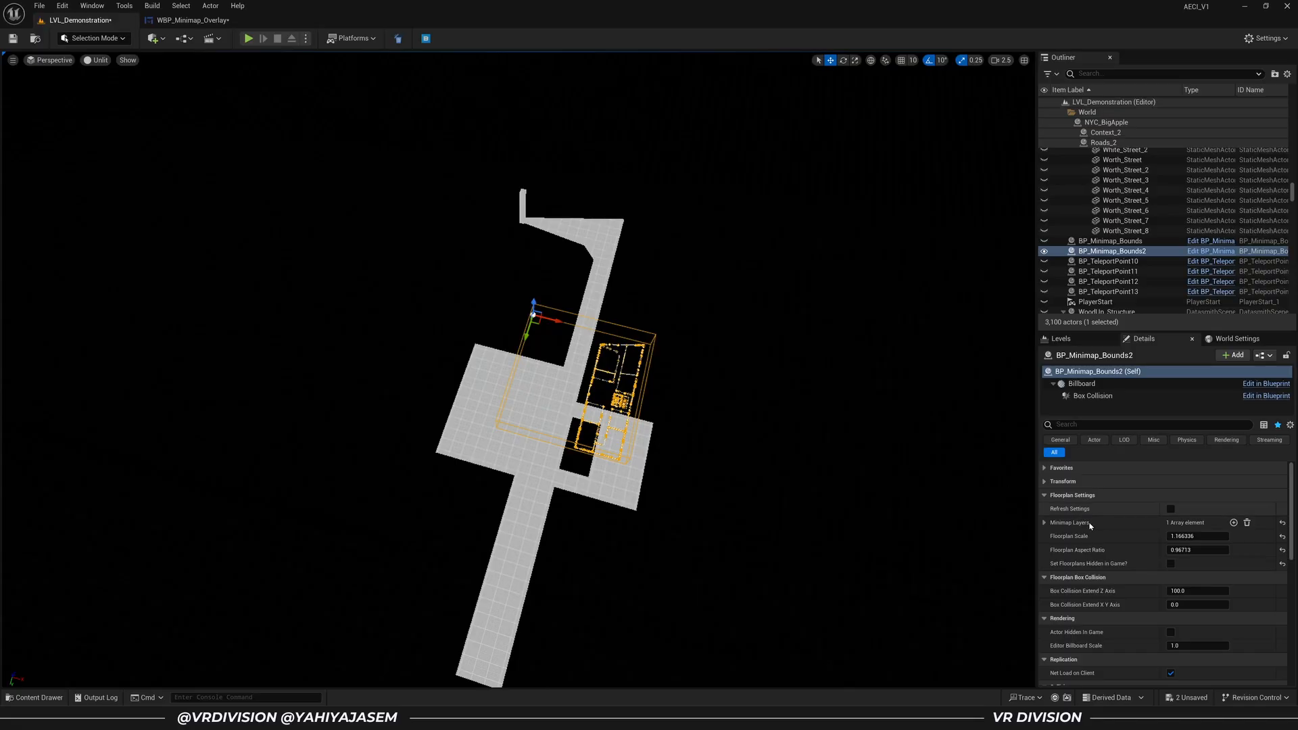
Expand the Minimap Layers and set the Floorplan Scale to 5, and raise it to 6
{"action": "left_click", "coordinate": [1044, 523]}
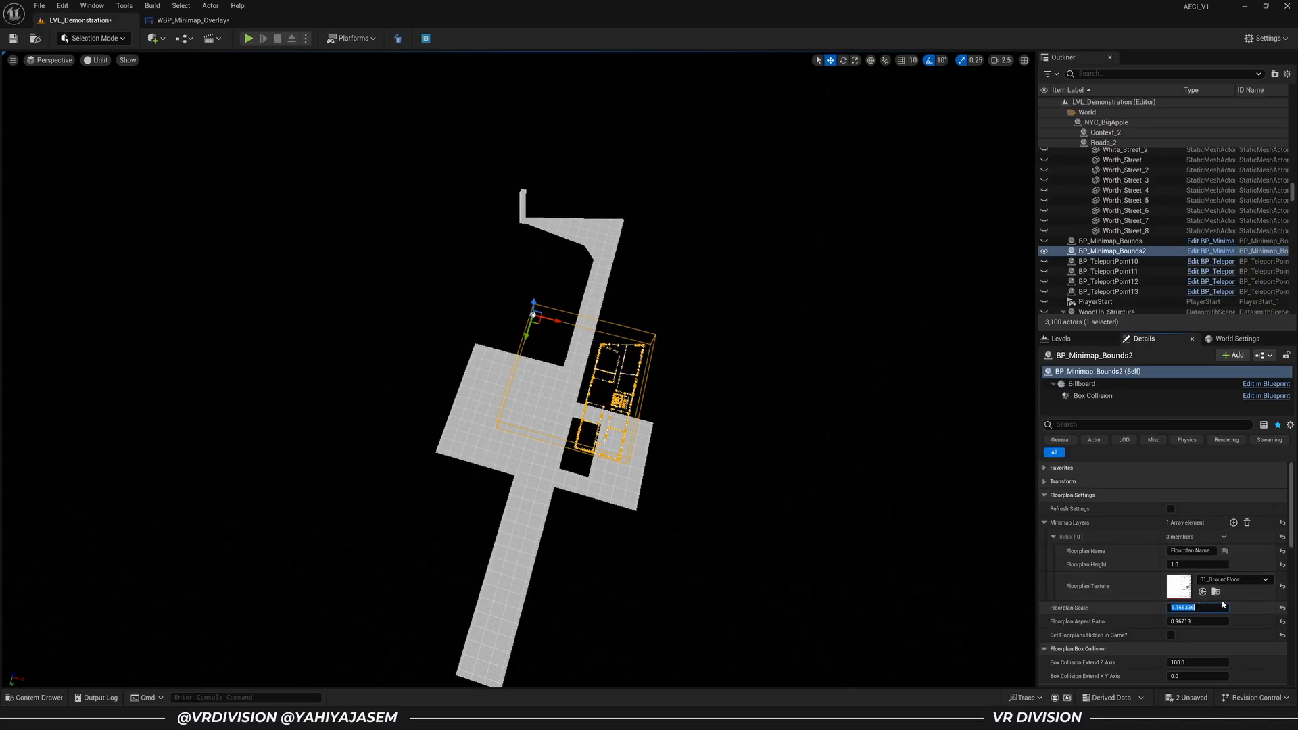
{"action": "type", "text": "5"}
{"action": "key", "text": "Return"}
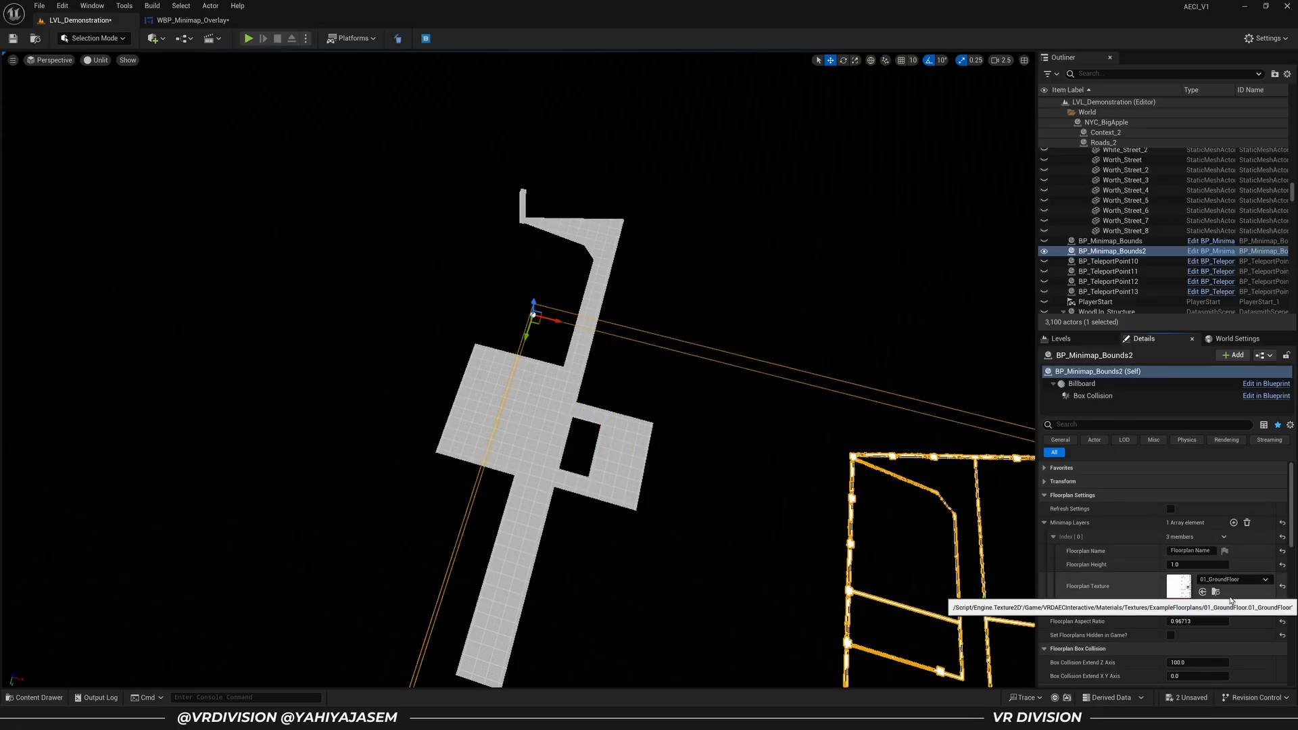
{"action": "right_click_drag", "start_coordinate": [749, 422], "coordinate": [872, 405]}
{"action": "left_click", "coordinate": [1173, 610]}
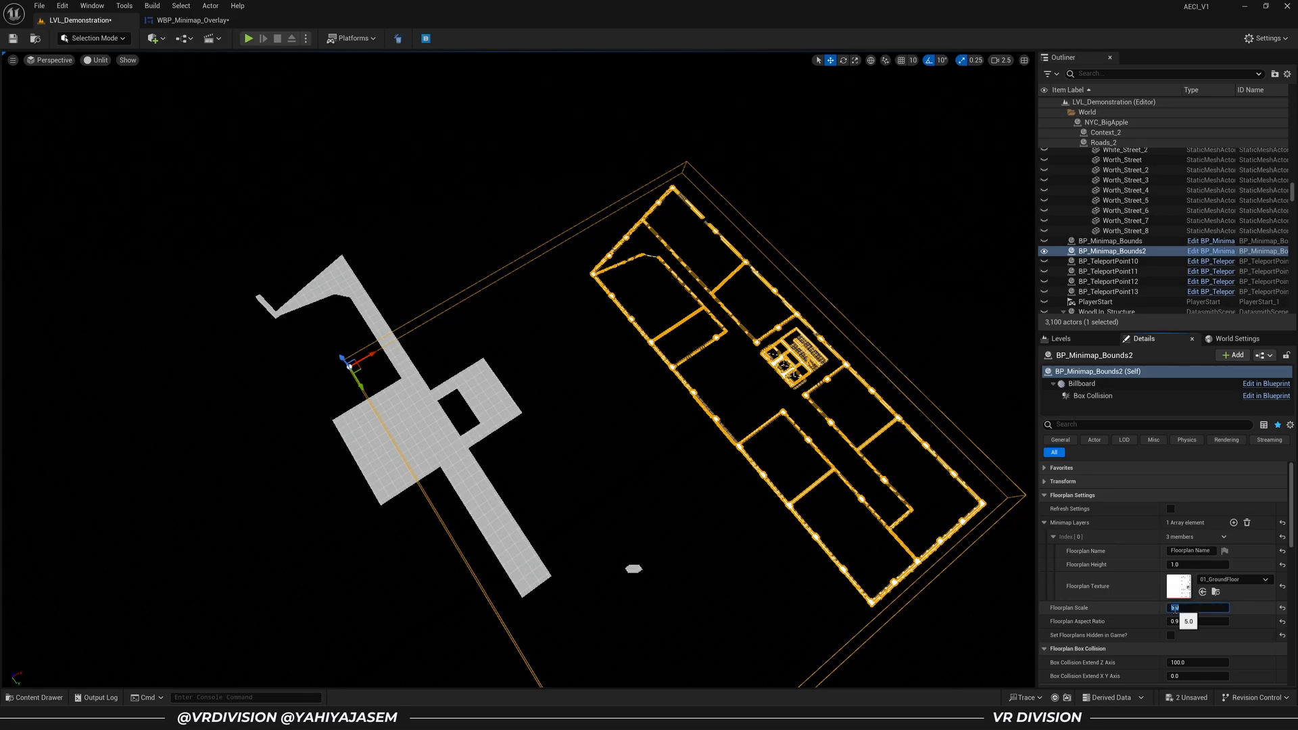
{"action": "type", "text": "6"}
{"action": "key", "text": "Return"}
Hide the floor slab, leaving only the two columns and BP_Minimap_Bounds2 visible, and reselect the bounds actor
{"action": "right_click_drag", "start_coordinate": [727, 492], "coordinate": [878, 467]}
{"action": "key", "text": "ctrl+a"}
{"action": "key", "text": "Delete"}
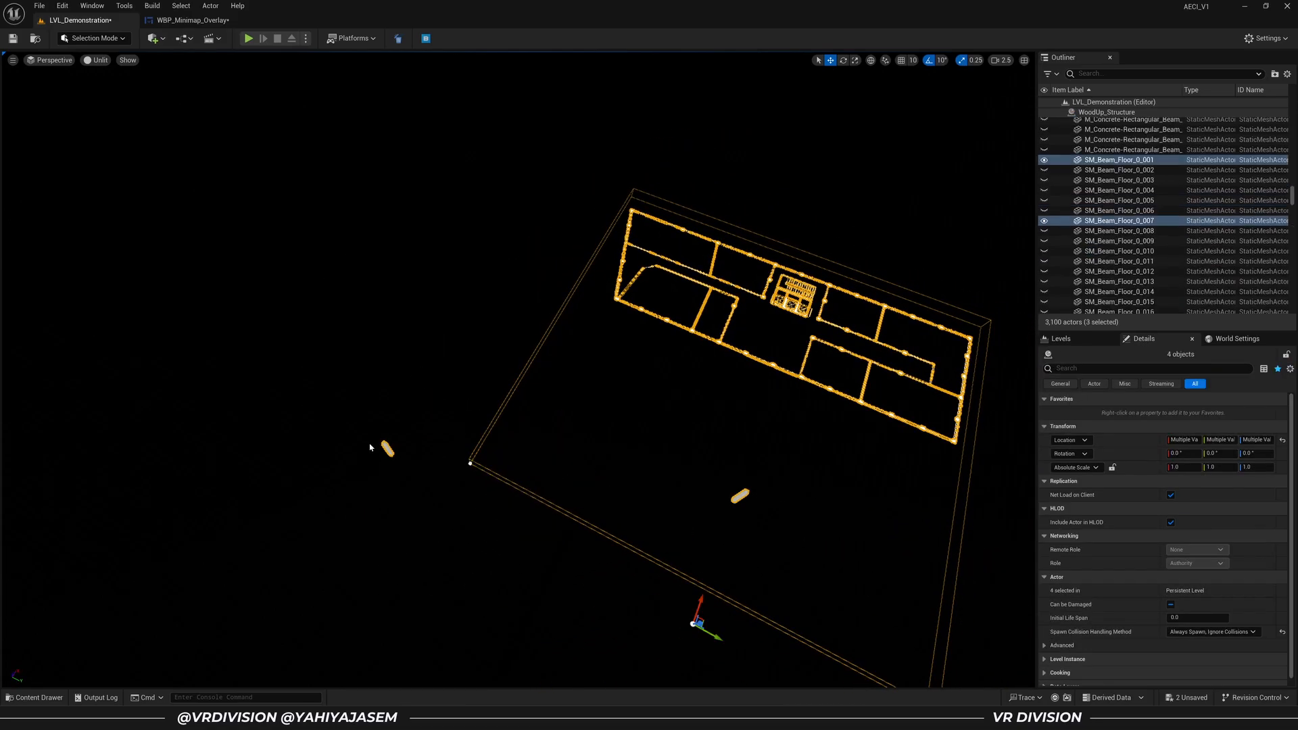
{"action": "left_click", "coordinate": [387, 448]}
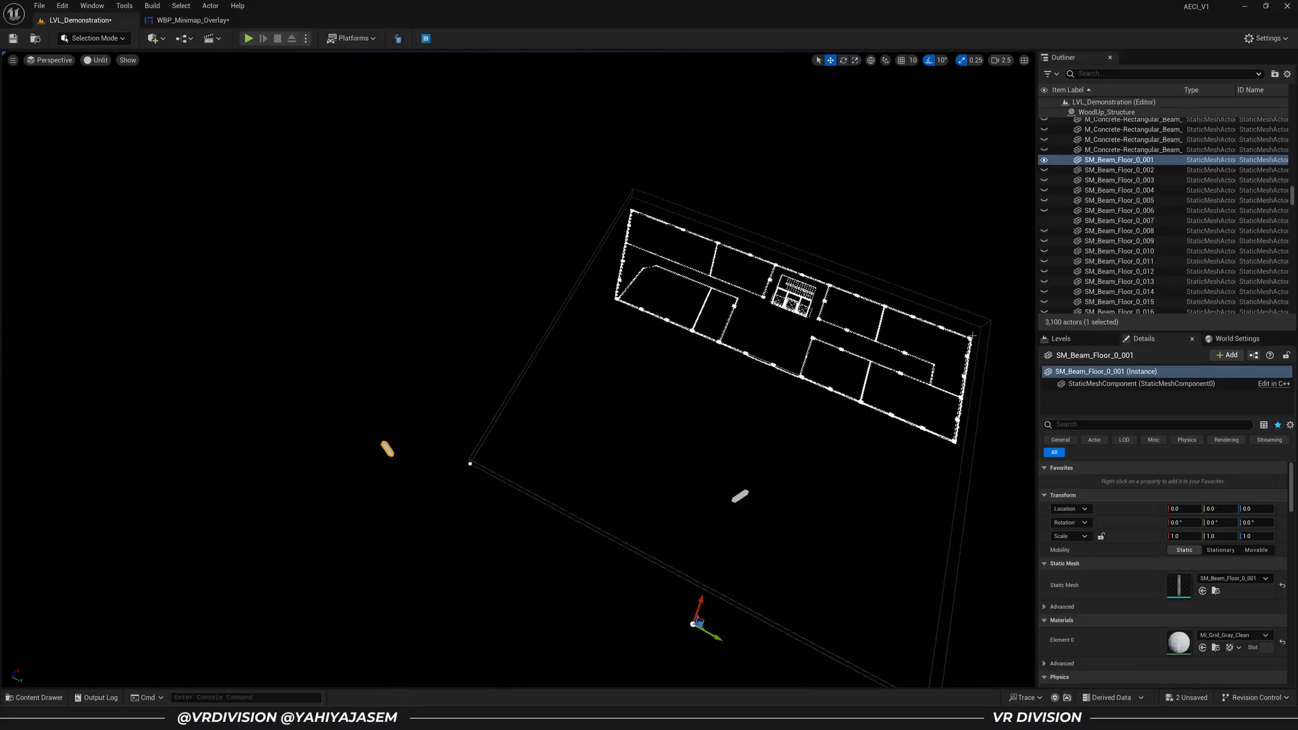
{"action": "left_click", "coordinate": [862, 403]}
{"action": "right_click_drag", "start_coordinate": [634, 432], "coordinate": [676, 427]}
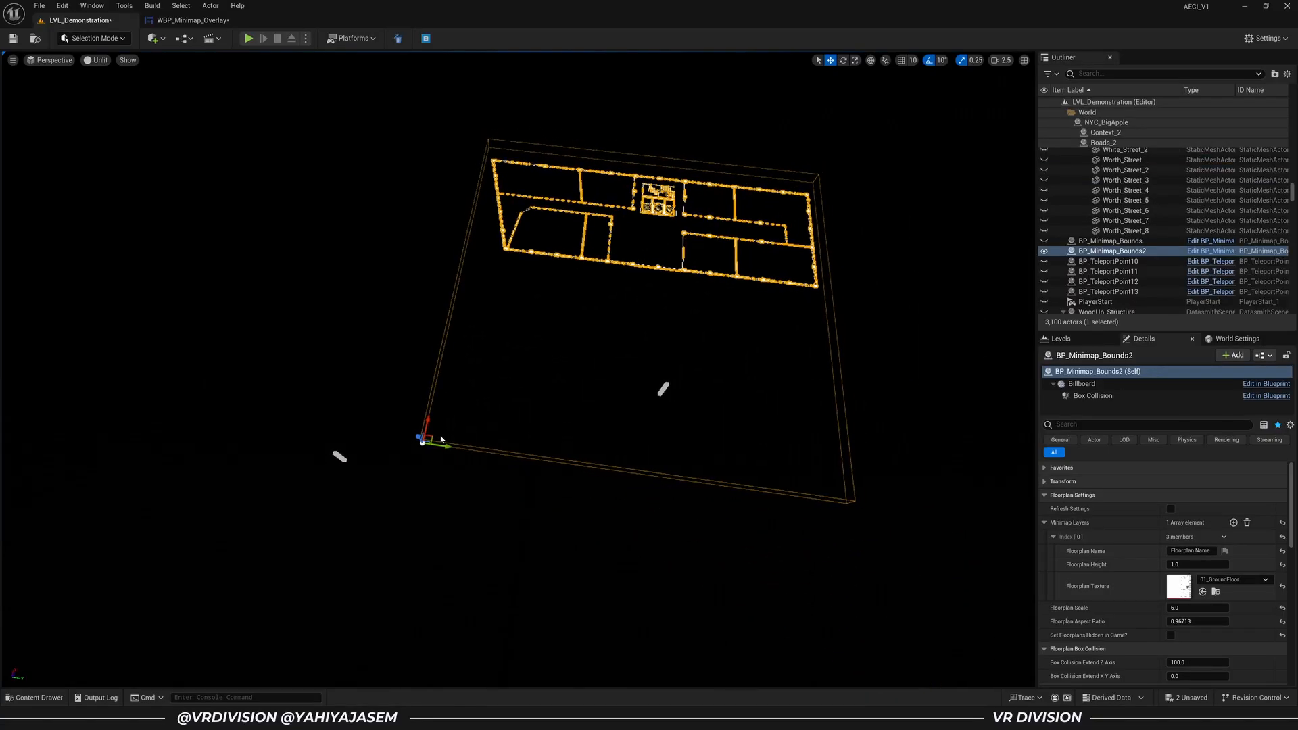
Move BP_Minimap_Bounds2 so its plan roughly covers the two columns, and frame it in an unlit top view
{"action": "right_click_drag", "start_coordinate": [433, 438], "coordinate": [405, 438]}
{"action": "left_click_drag", "start_coordinate": [452, 419], "coordinate": [175, 669]}
{"action": "key", "text": "alt+j"}
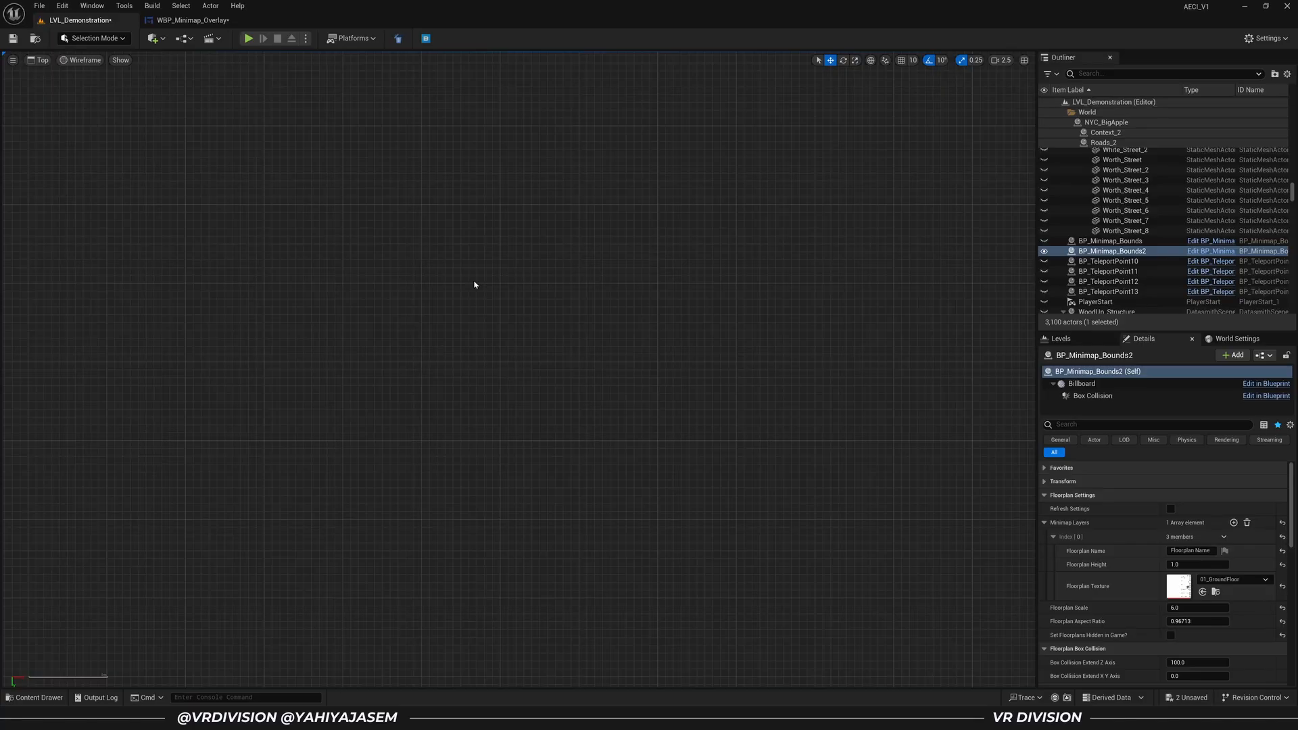
{"action": "scroll", "coordinate": [500, 344], "scroll_direction": "up", "scroll_amount": 4}
{"action": "key", "text": "alt+3"}
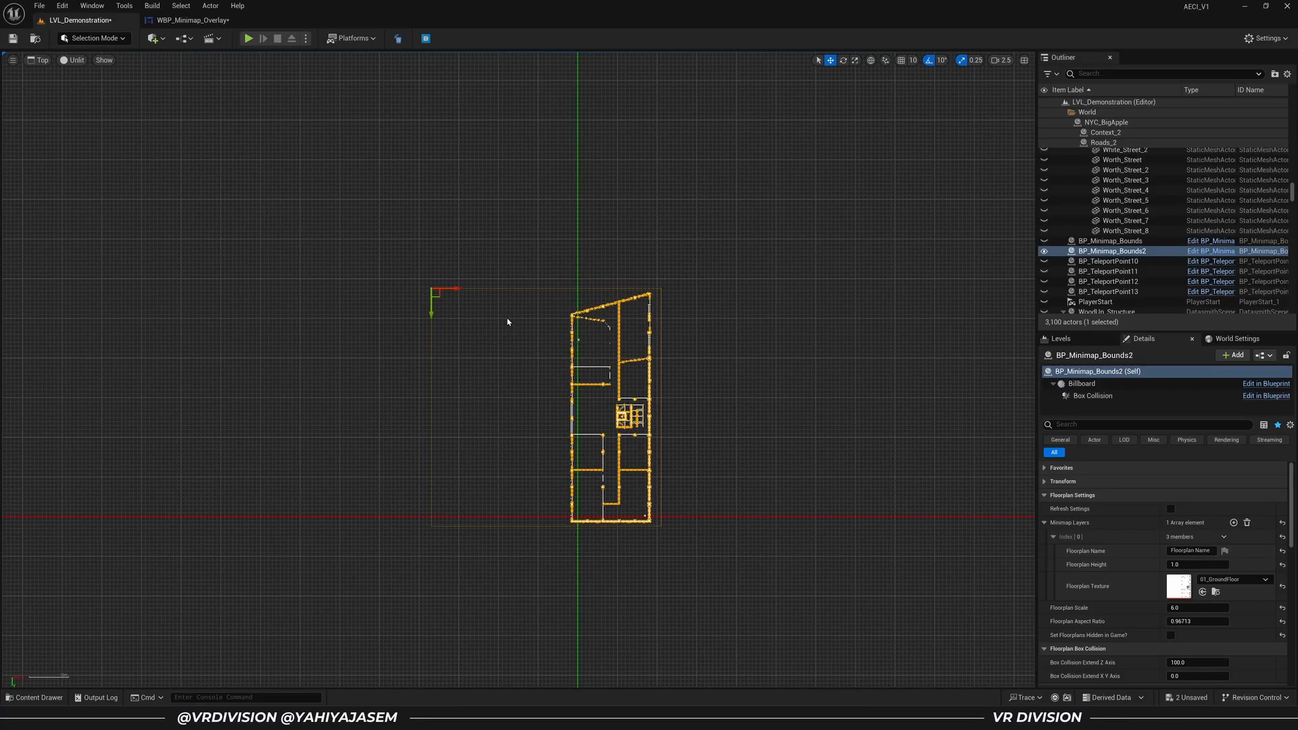
{"action": "scroll", "coordinate": [550, 328], "scroll_direction": "up", "scroll_amount": 4}
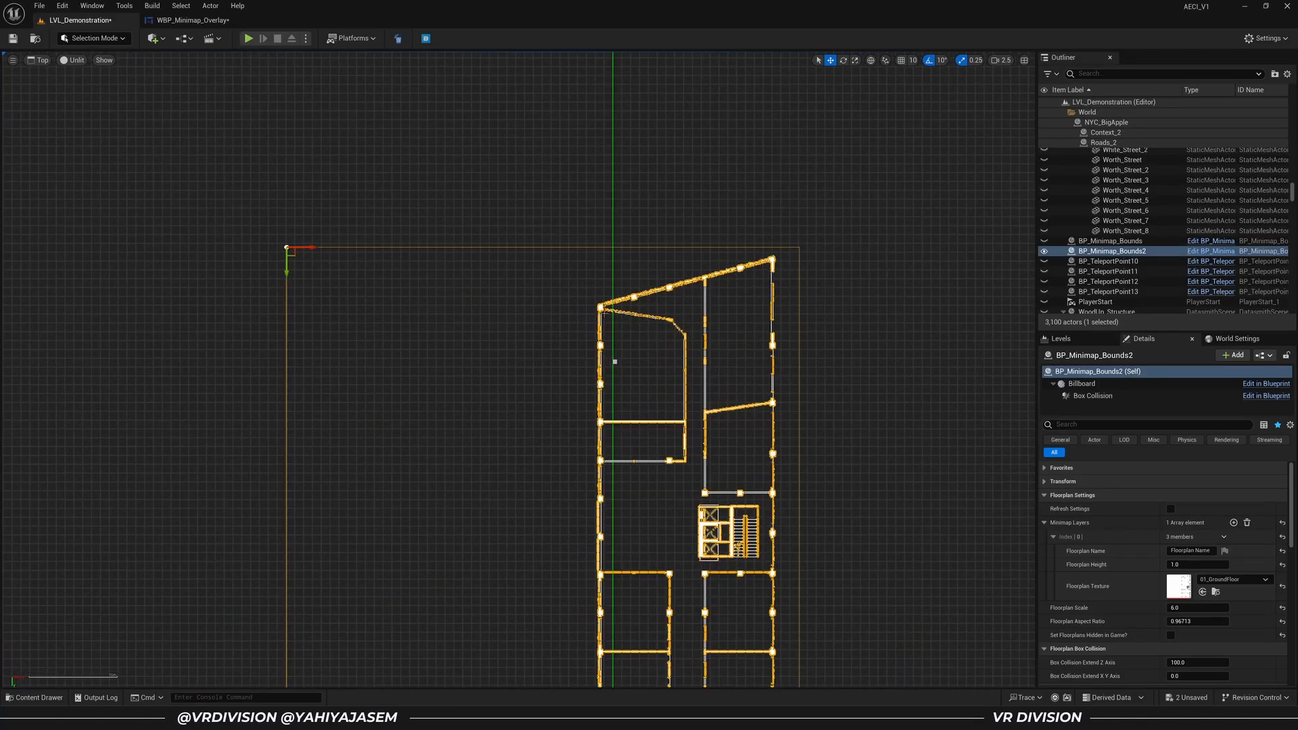
{"action": "right_click_drag", "start_coordinate": [647, 367], "coordinate": [572, 292]}
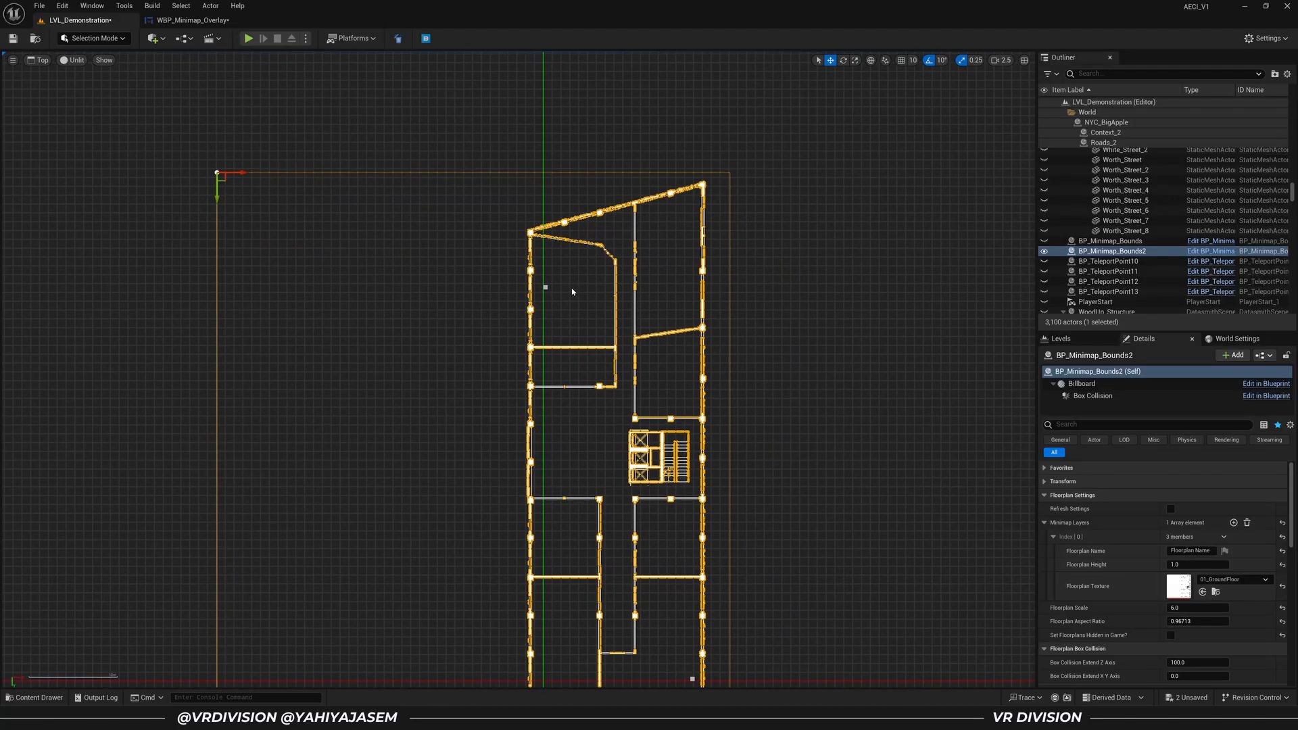
{"action": "right_click_drag", "start_coordinate": [480, 310], "coordinate": [277, 176]}
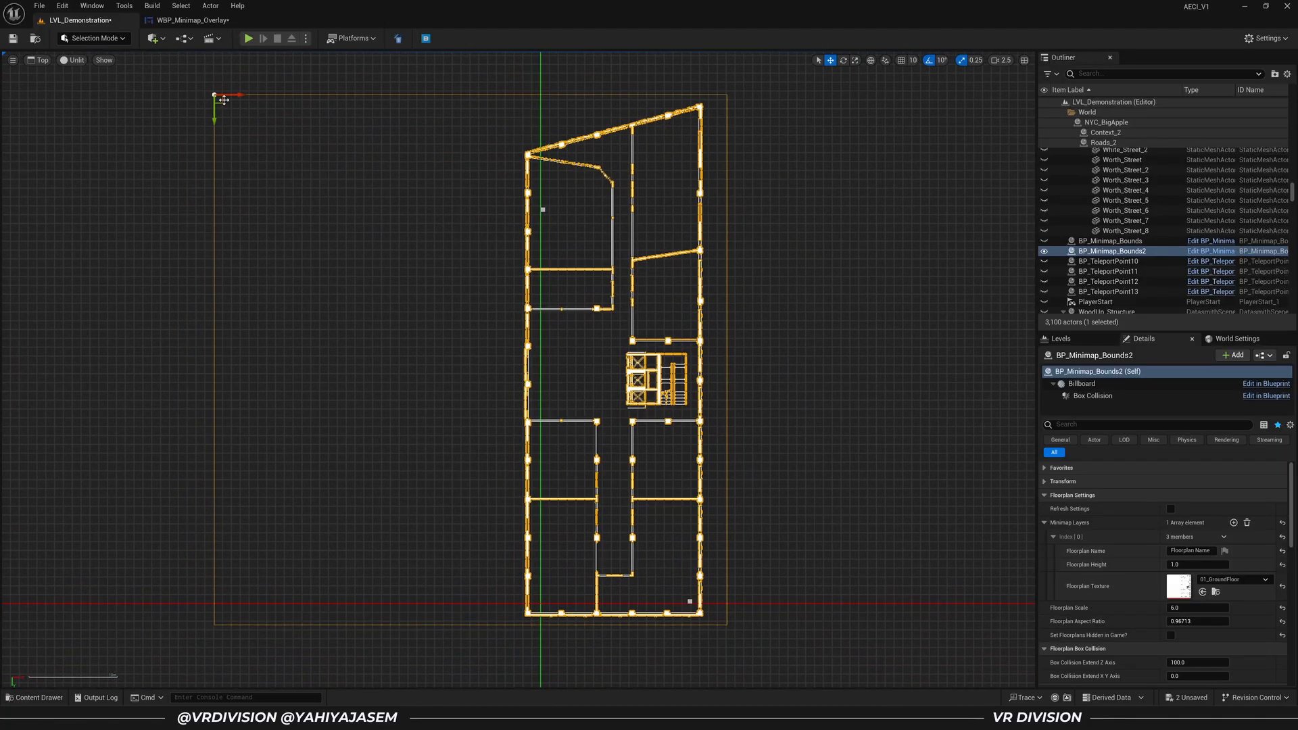
Align the plan's upper-left corner with the first structural column, and select the second column near the opposite corner
{"action": "left_click_drag", "start_coordinate": [224, 100], "coordinate": [238, 155]}
{"action": "scroll", "coordinate": [472, 203], "scroll_direction": "up", "scroll_amount": 5}
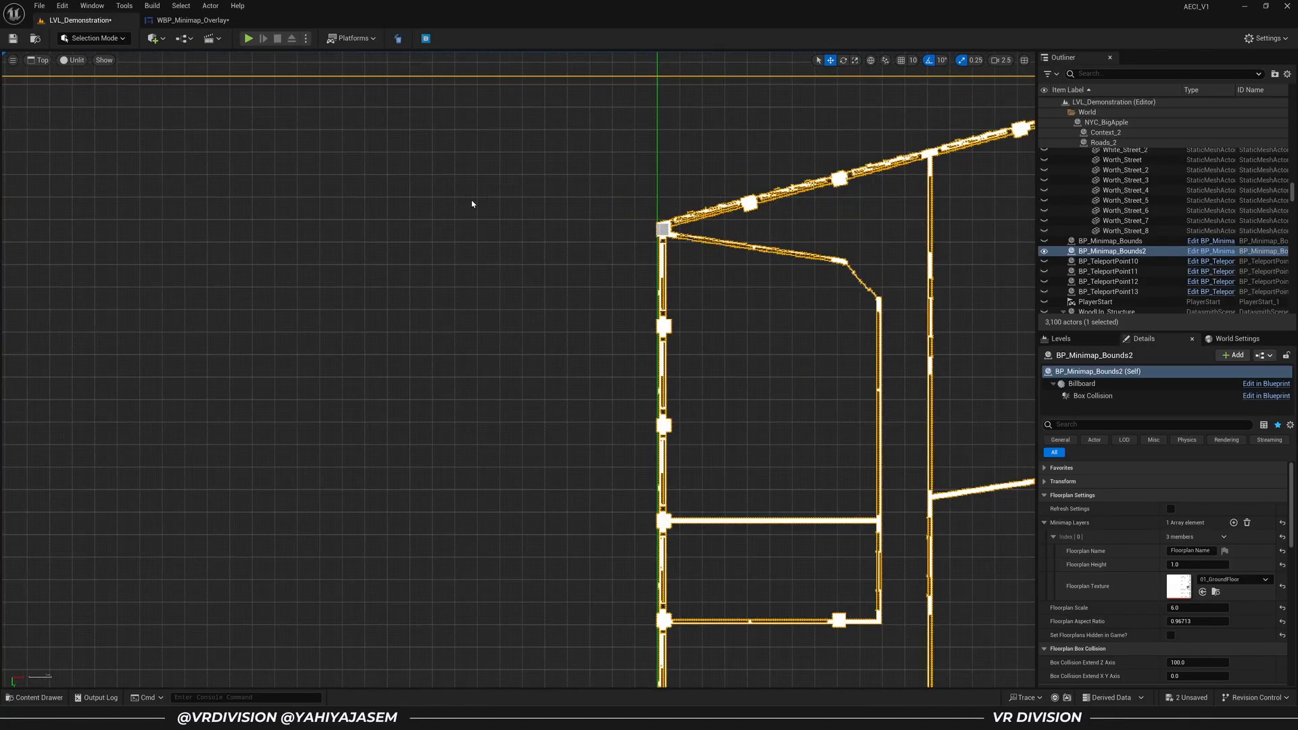
{"action": "scroll", "coordinate": [669, 236], "scroll_direction": "up", "scroll_amount": 5}
{"action": "scroll", "coordinate": [669, 237], "scroll_direction": "down", "scroll_amount": 8}
{"action": "right_click_drag", "start_coordinate": [819, 412], "coordinate": [741, 425]}
{"action": "left_click", "coordinate": [660, 512]}
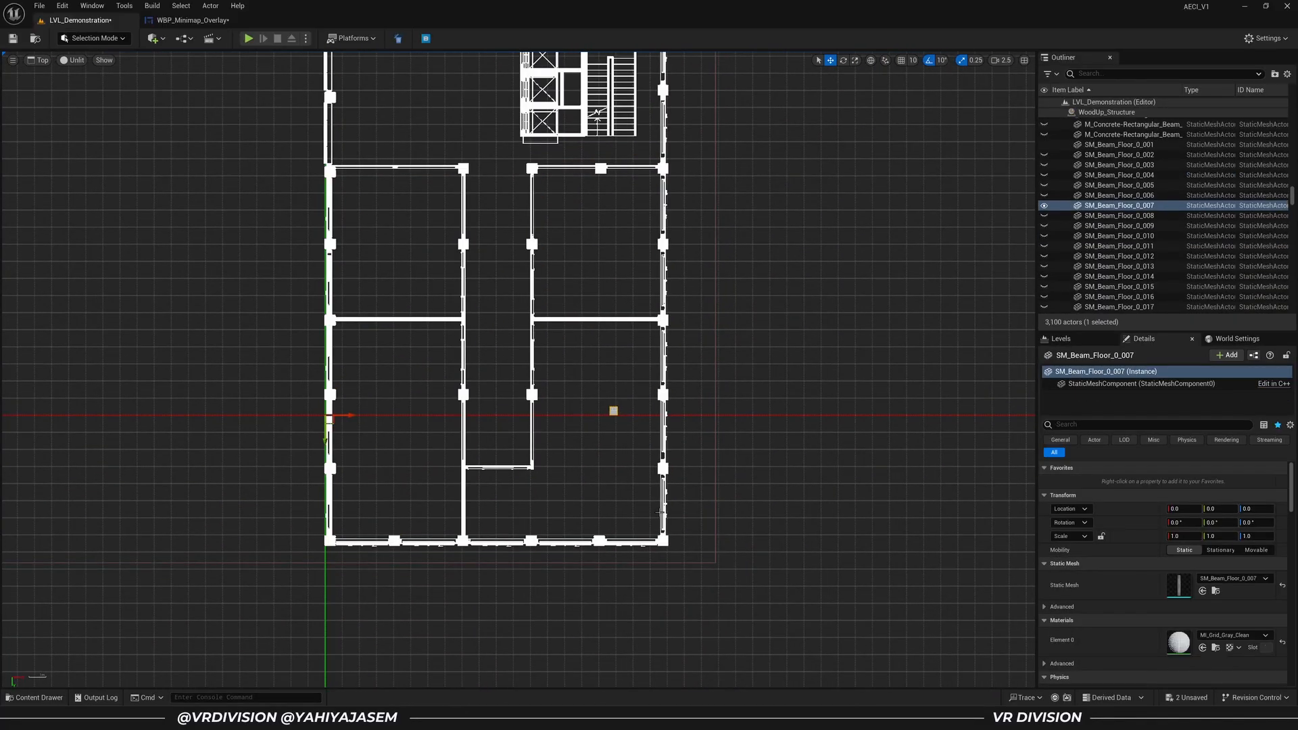
Reselect BP_Minimap_Bounds2, set its Floorplan Scale to 4, and move the plan toward the two columns
{"action": "left_click", "coordinate": [662, 546]}
{"action": "key", "text": "f"}
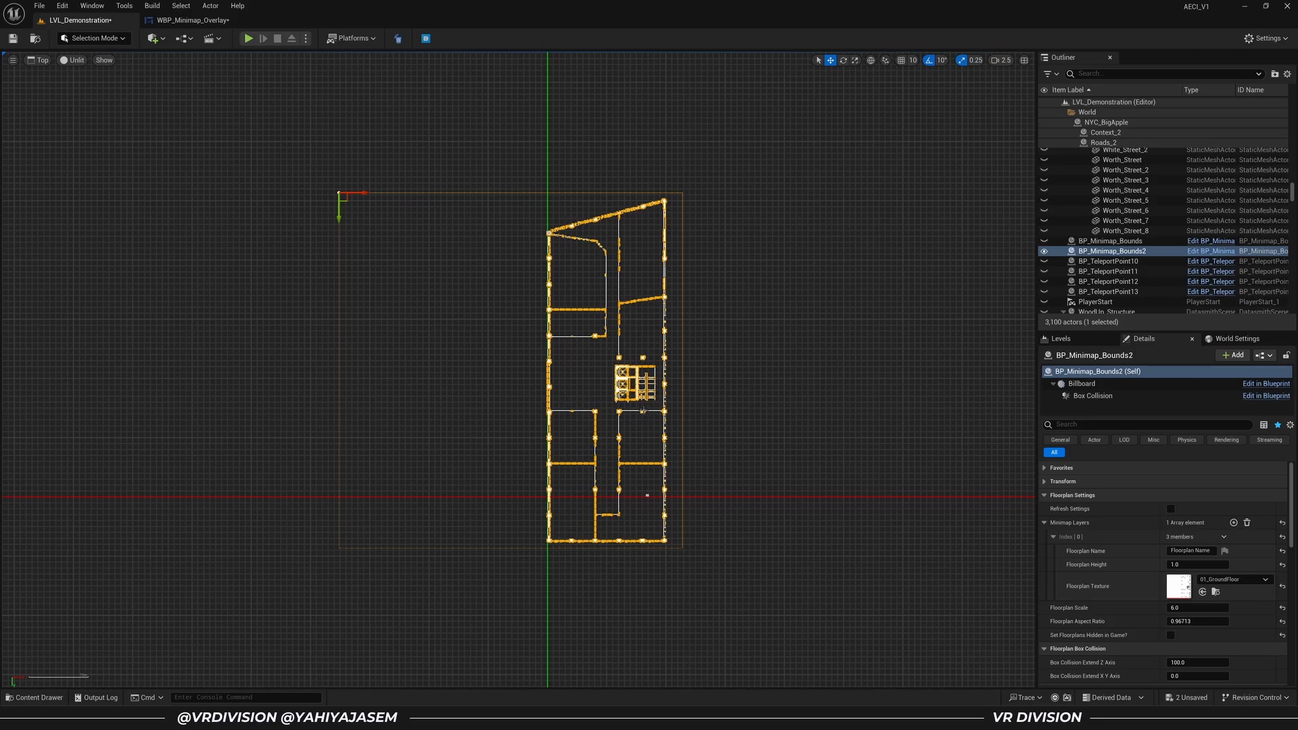
{"action": "left_click", "coordinate": [1198, 610]}
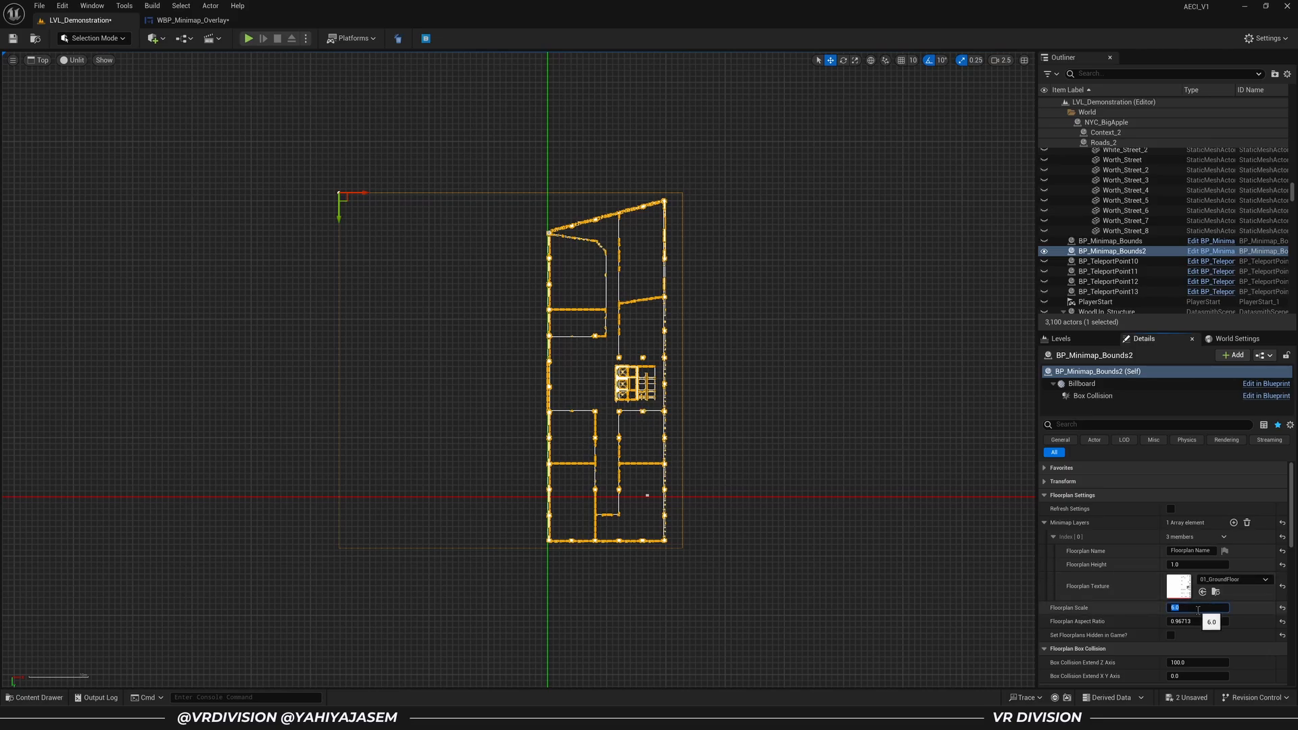
{"action": "type", "text": "4"}
{"action": "key", "text": "Return"}
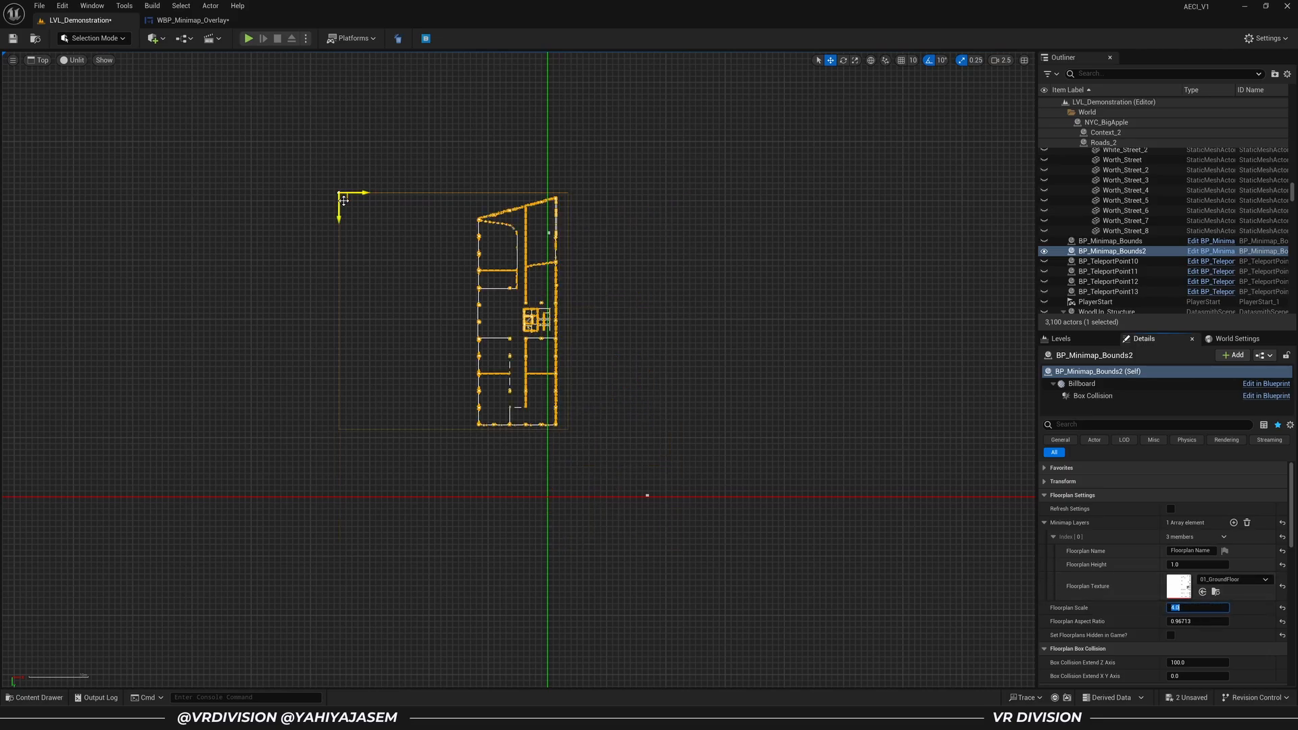
{"action": "left_click_drag", "start_coordinate": [344, 200], "coordinate": [424, 245]}
Set the Floorplan Scale to 5 and move the plan so its upper-left corner meets the first column
{"action": "left_click", "coordinate": [1192, 607]}
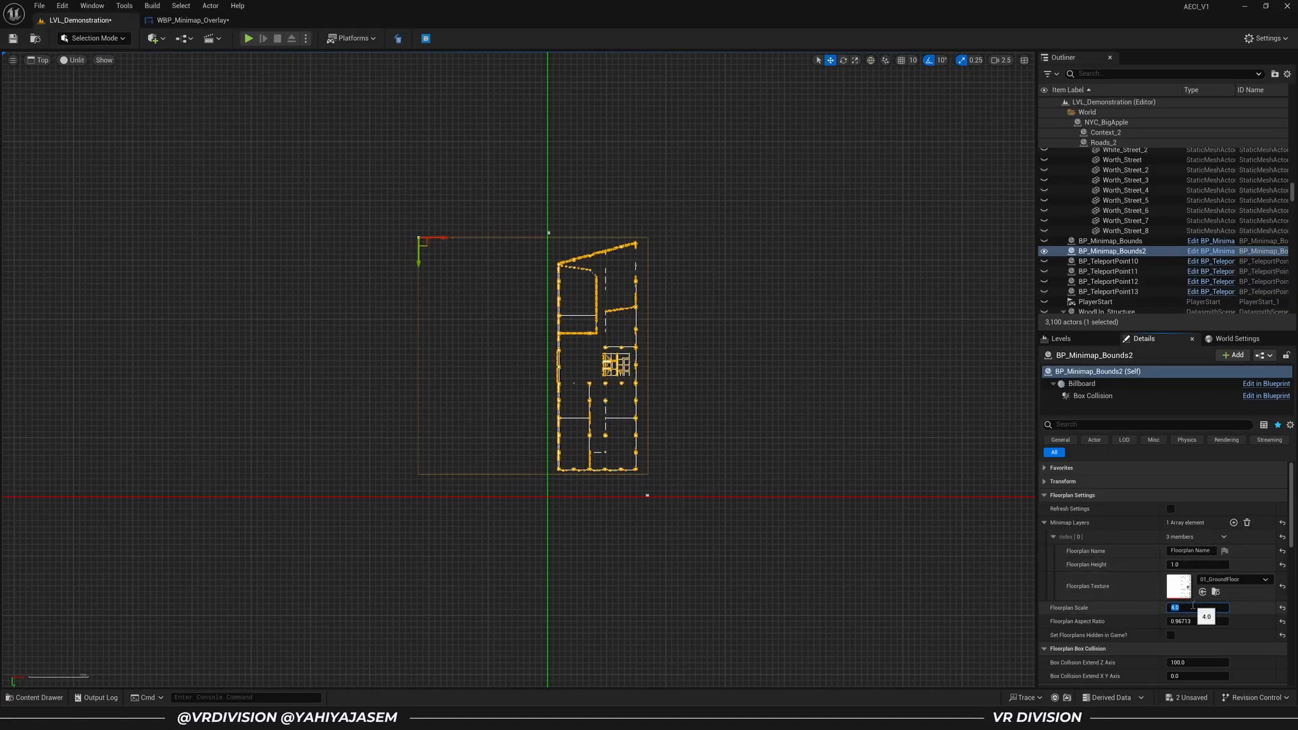
{"action": "type", "text": "5"}
{"action": "key", "text": "Return"}
{"action": "left_click_drag", "start_coordinate": [424, 245], "coordinate": [380, 209]}
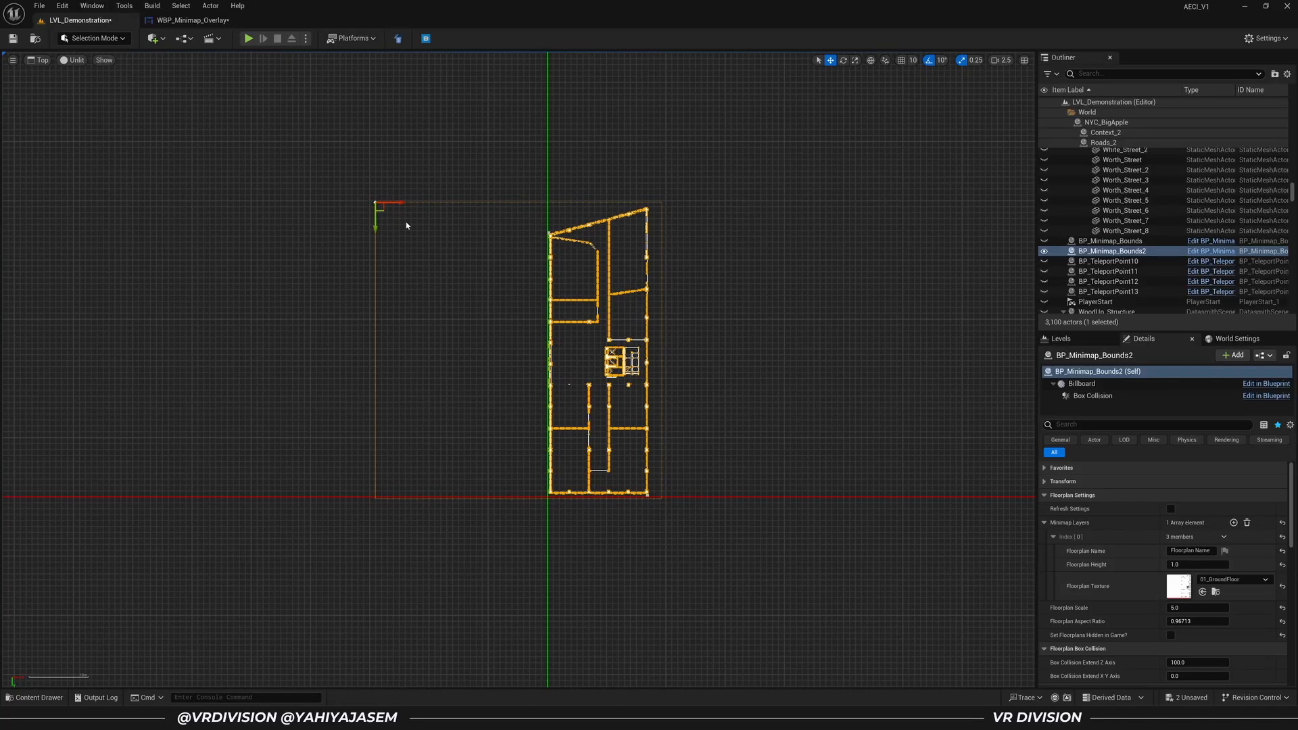
Examine how closely the plan's opposite corners line up with the two structural columns
{"action": "scroll", "coordinate": [590, 243], "scroll_direction": "up", "scroll_amount": 10}
{"action": "scroll", "coordinate": [590, 251], "scroll_direction": "up", "scroll_amount": 4}
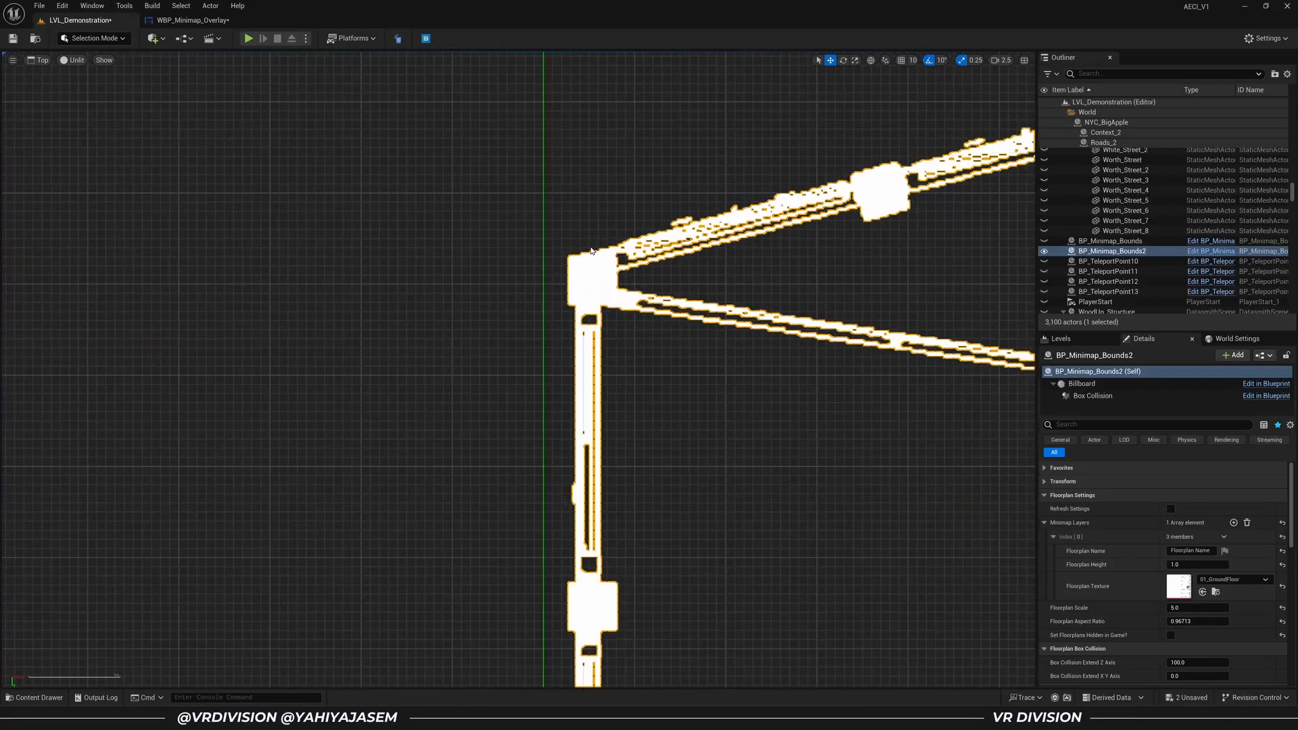
{"action": "scroll", "coordinate": [591, 250], "scroll_direction": "down", "scroll_amount": 8}
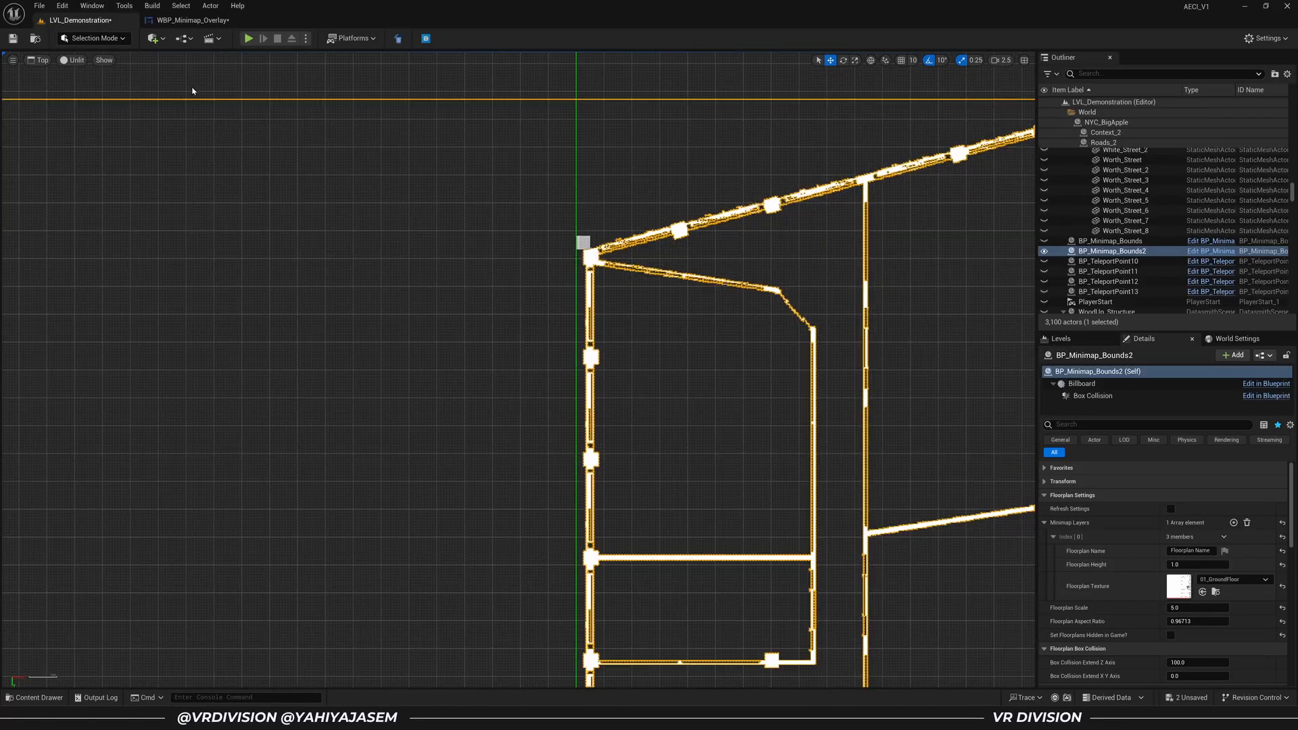
{"action": "scroll", "coordinate": [584, 241], "scroll_direction": "up", "scroll_amount": 4}
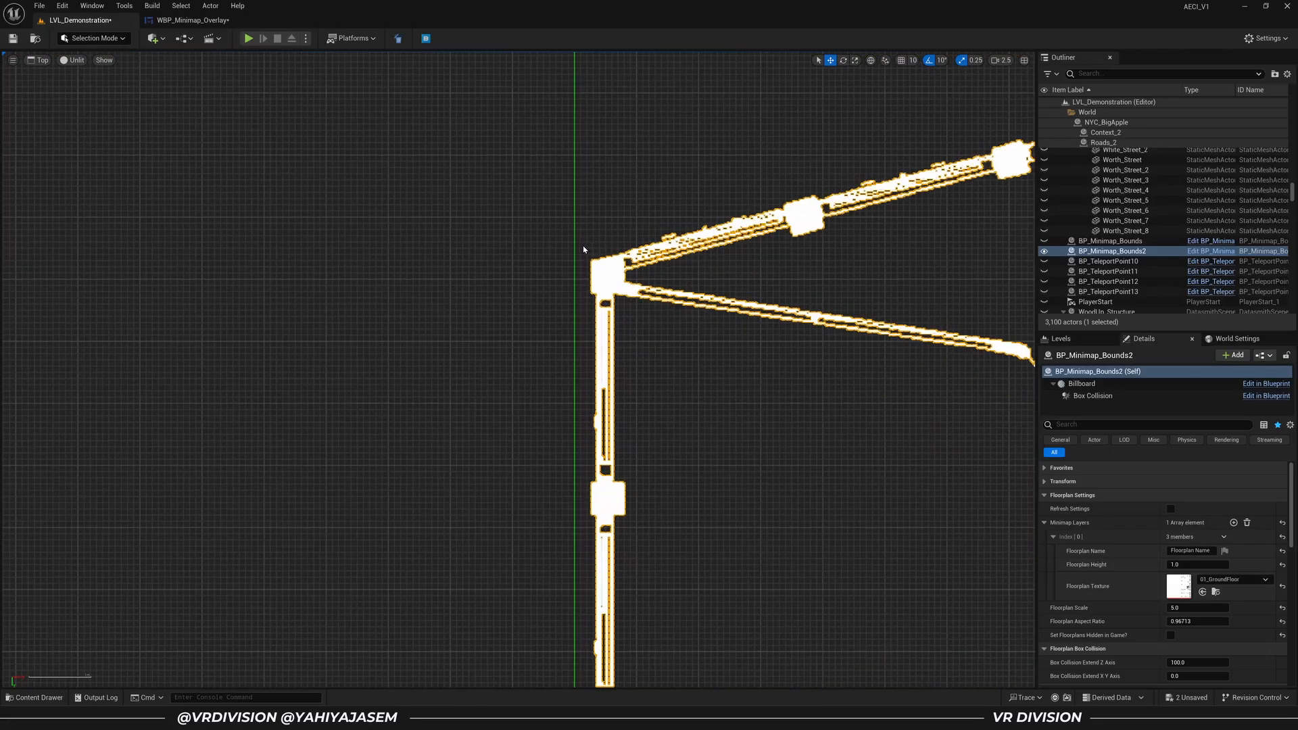
{"action": "scroll", "coordinate": [585, 243], "scroll_direction": "down", "scroll_amount": 2}
{"action": "scroll", "coordinate": [588, 241], "scroll_direction": "up", "scroll_amount": 1}
{"action": "scroll", "coordinate": [592, 235], "scroll_direction": "down", "scroll_amount": 2}
{"action": "scroll", "coordinate": [592, 236], "scroll_direction": "down", "scroll_amount": 5}
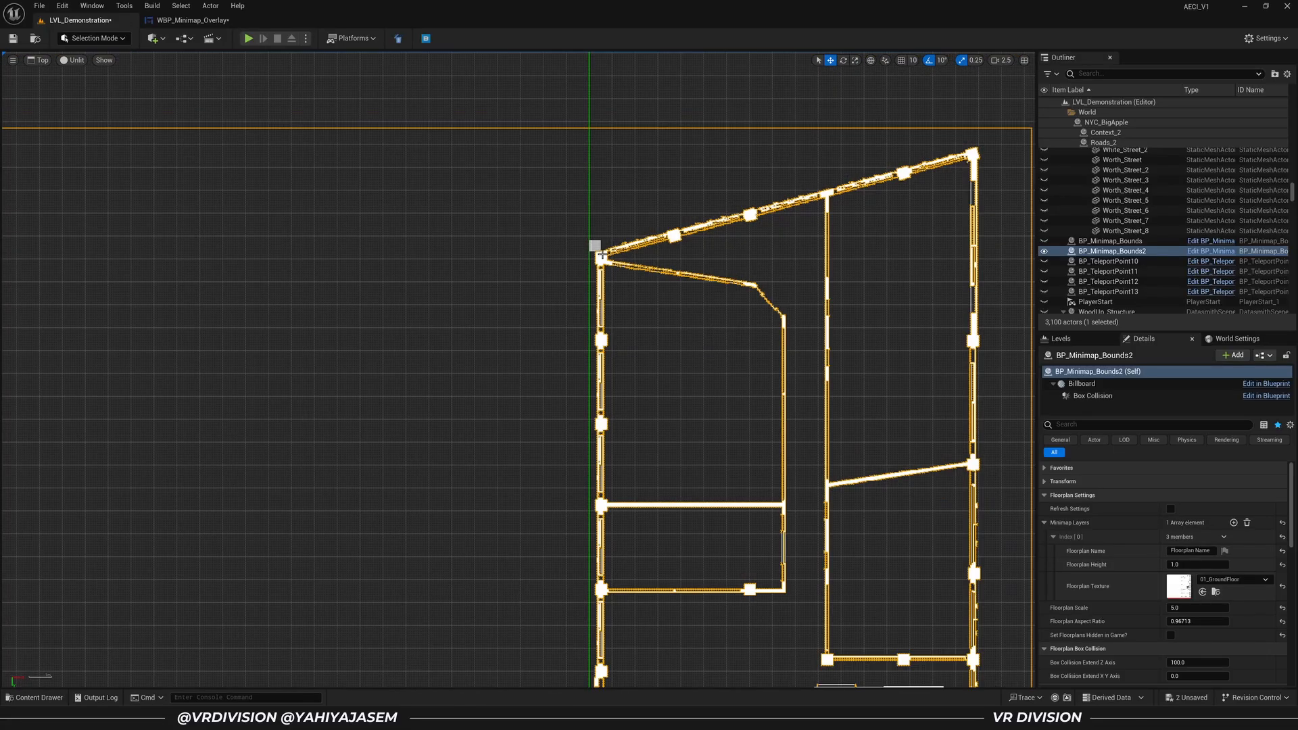
{"action": "scroll", "coordinate": [599, 293], "scroll_direction": "up", "scroll_amount": 5}
{"action": "right_click_drag", "start_coordinate": [707, 520], "coordinate": [689, 459]}
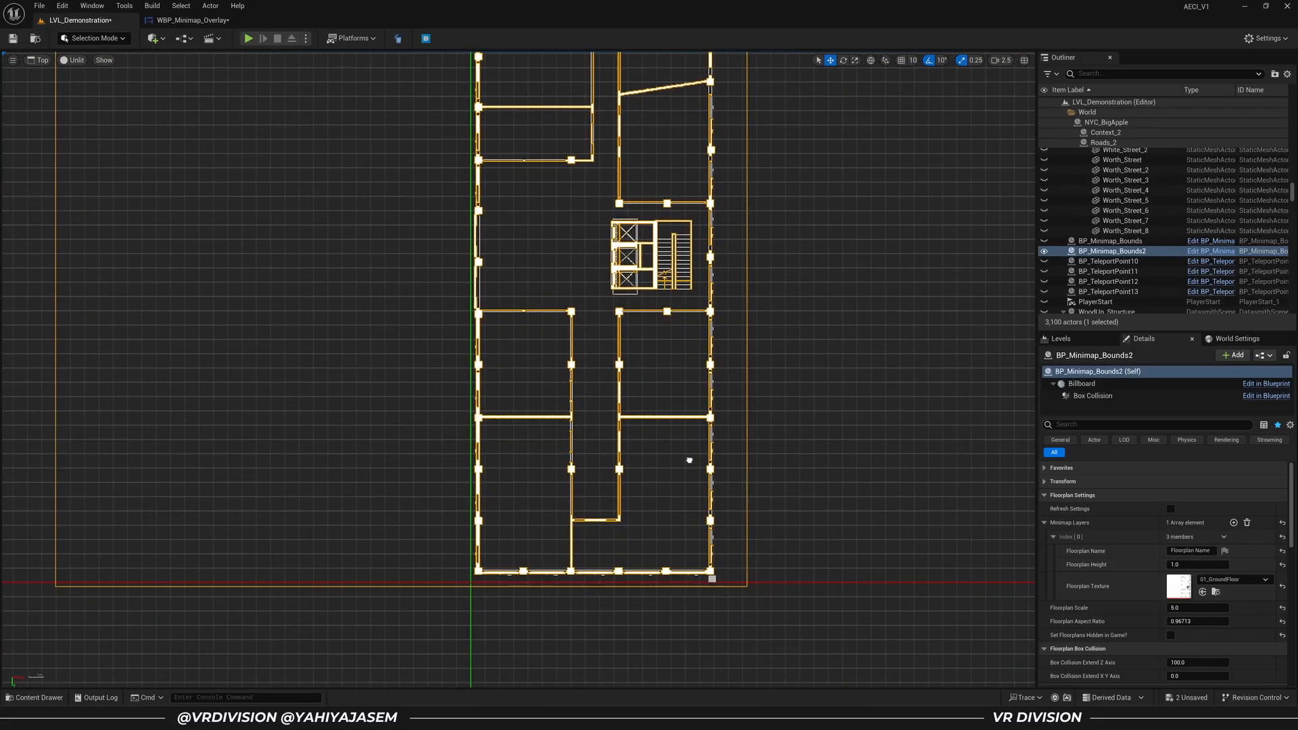
{"action": "scroll", "coordinate": [687, 461], "scroll_direction": "down", "scroll_amount": 3}
{"action": "scroll", "coordinate": [580, 215], "scroll_direction": "up", "scroll_amount": 2}
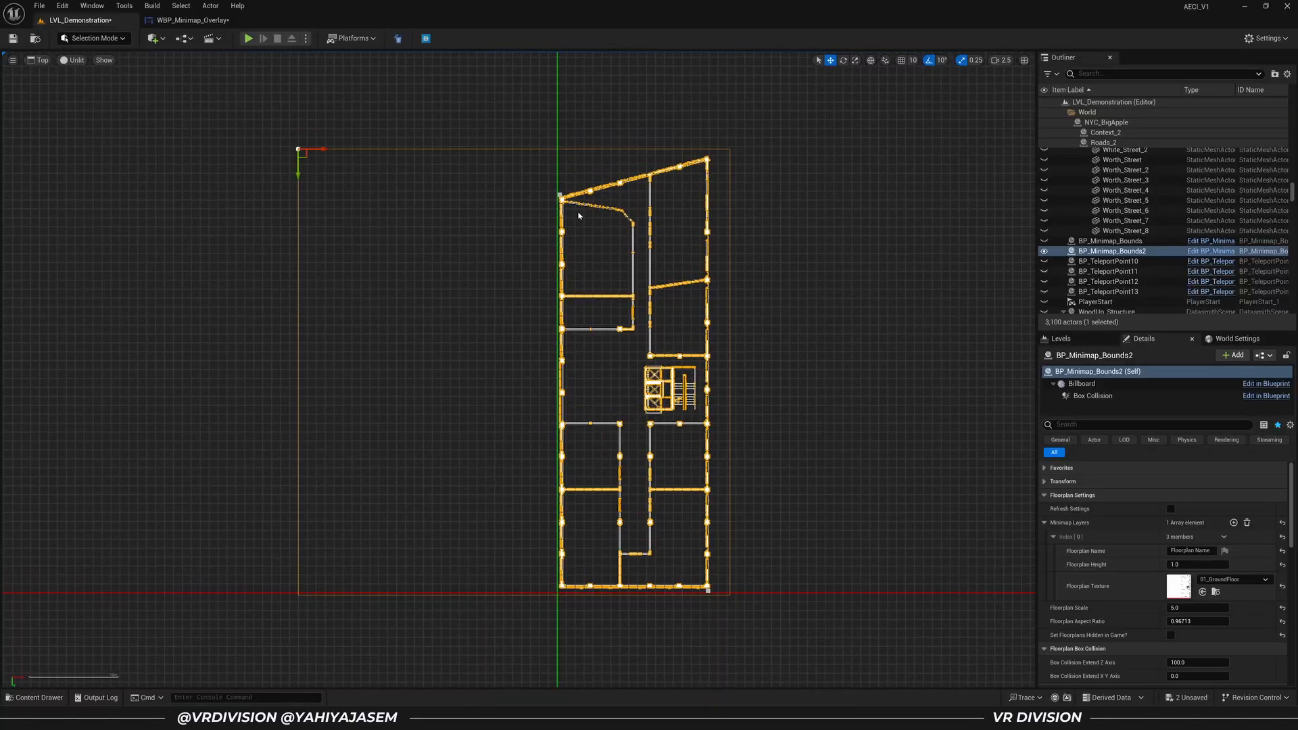
{"action": "scroll", "coordinate": [575, 196], "scroll_direction": "up", "scroll_amount": 6}
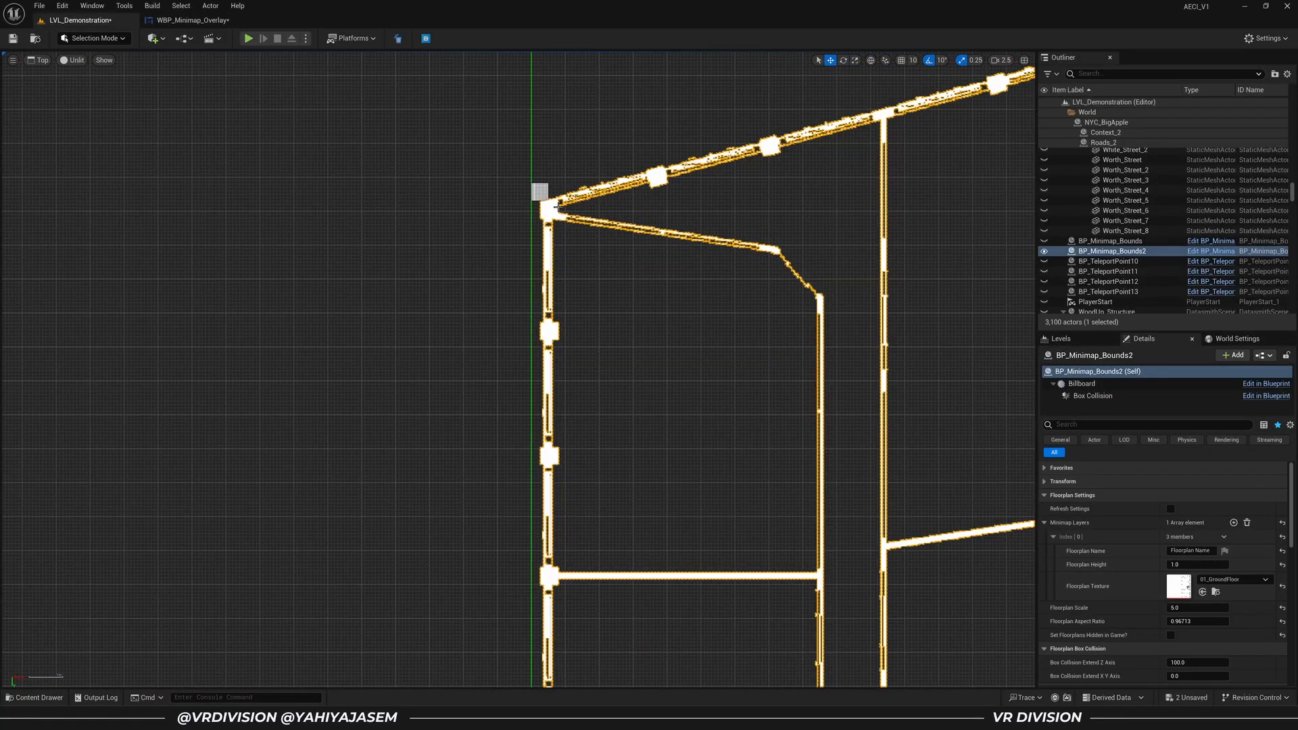
{"action": "scroll", "coordinate": [556, 209], "scroll_direction": "up", "scroll_amount": 2}
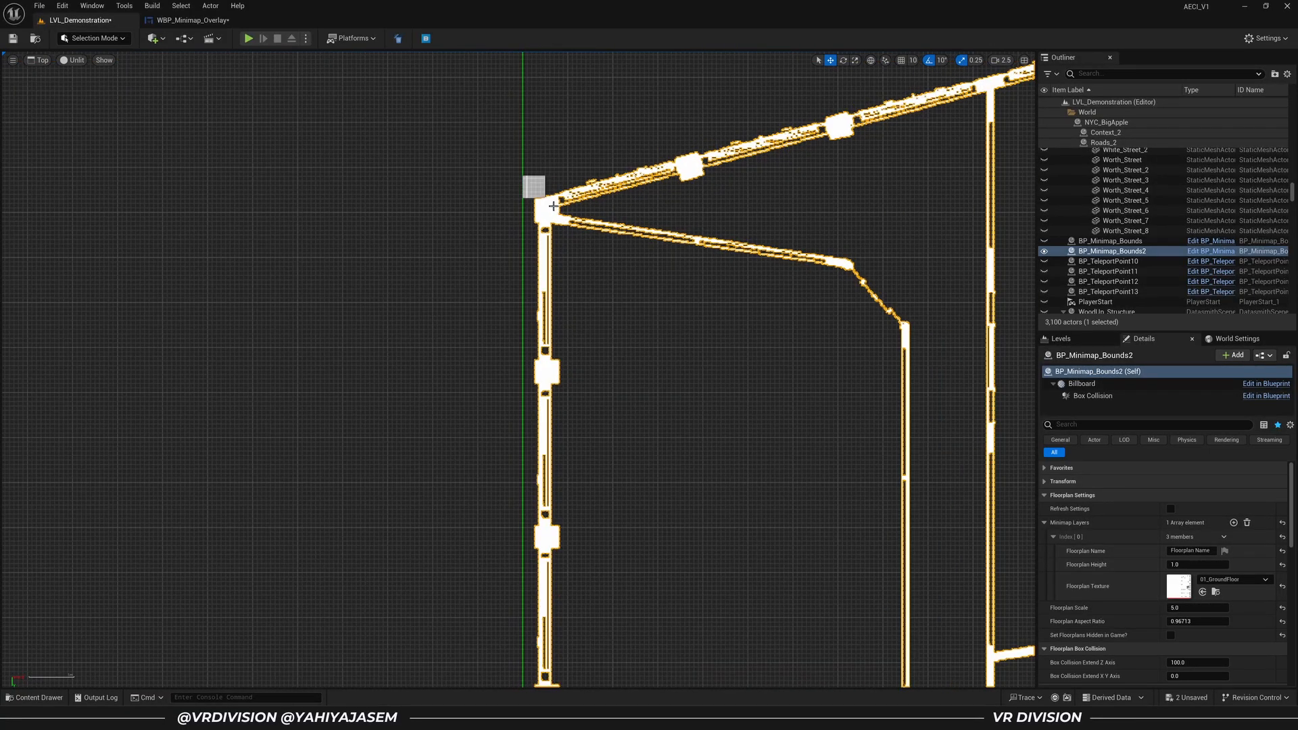
{"action": "scroll", "coordinate": [558, 216], "scroll_direction": "up", "scroll_amount": 1}
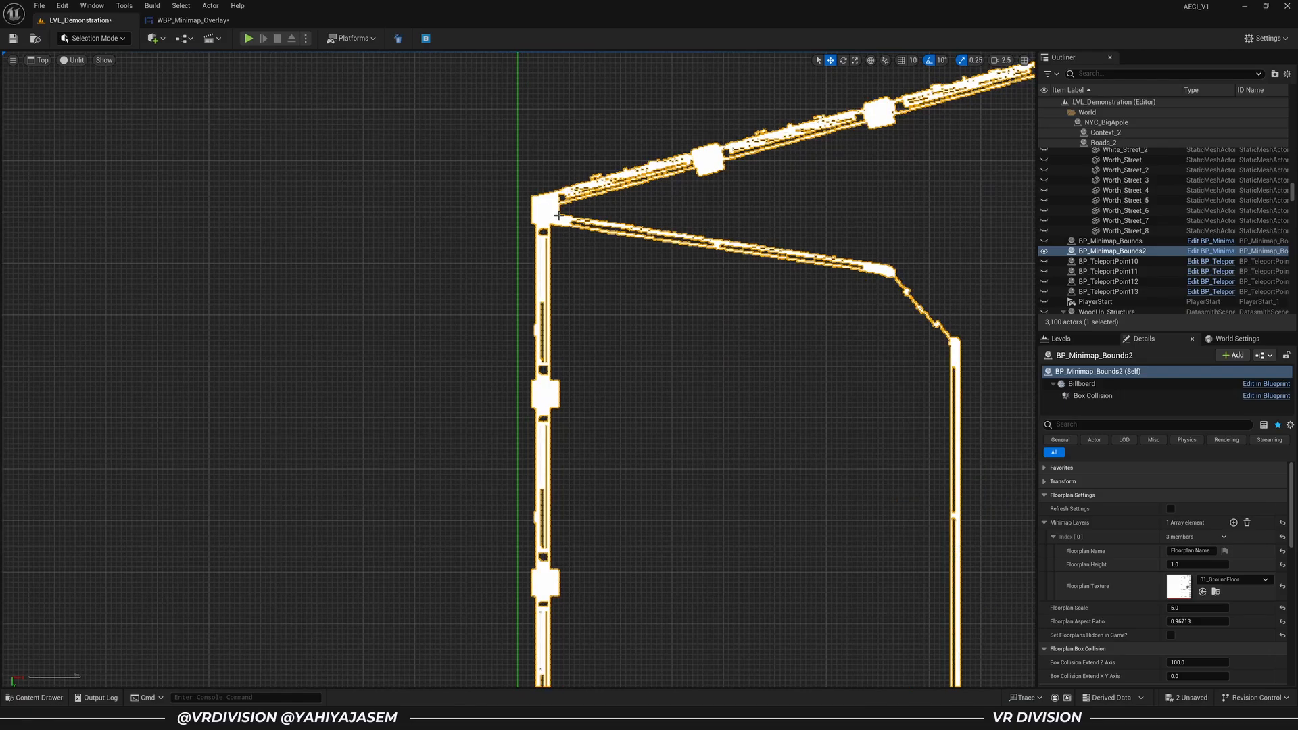
{"action": "scroll", "coordinate": [569, 225], "scroll_direction": "down", "scroll_amount": 1}
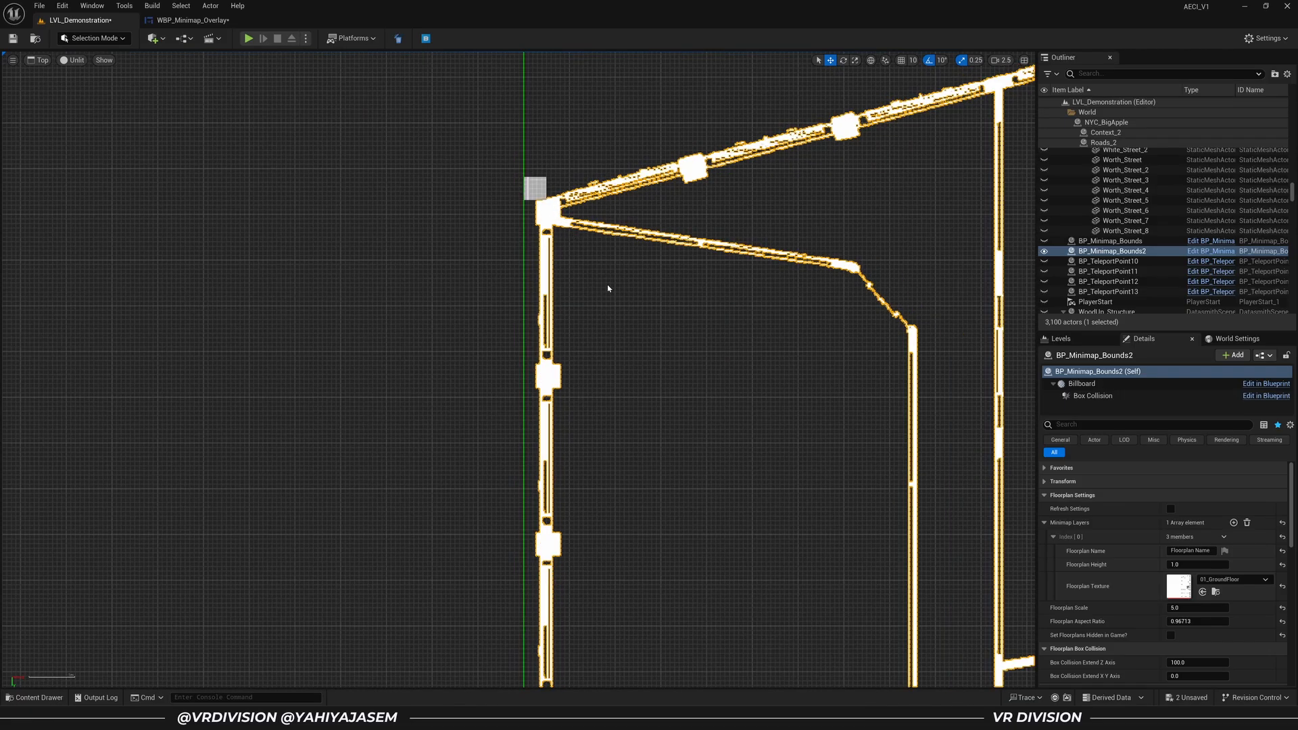
Check the plan against the column at the lower-right building corner and set the Floorplan Scale to 5.2
{"action": "right_click_drag", "start_coordinate": [736, 453], "coordinate": [614, 244]}
{"action": "right_click_drag", "start_coordinate": [727, 544], "coordinate": [561, 122]}
{"action": "right_click_drag", "start_coordinate": [764, 540], "coordinate": [603, 164]}
{"action": "right_click_drag", "start_coordinate": [696, 419], "coordinate": [586, 164]}
{"action": "right_click_drag", "start_coordinate": [747, 480], "coordinate": [678, 331]}
{"action": "right_click_drag", "start_coordinate": [756, 559], "coordinate": [649, 131]}
{"action": "left_click", "coordinate": [1196, 607]}
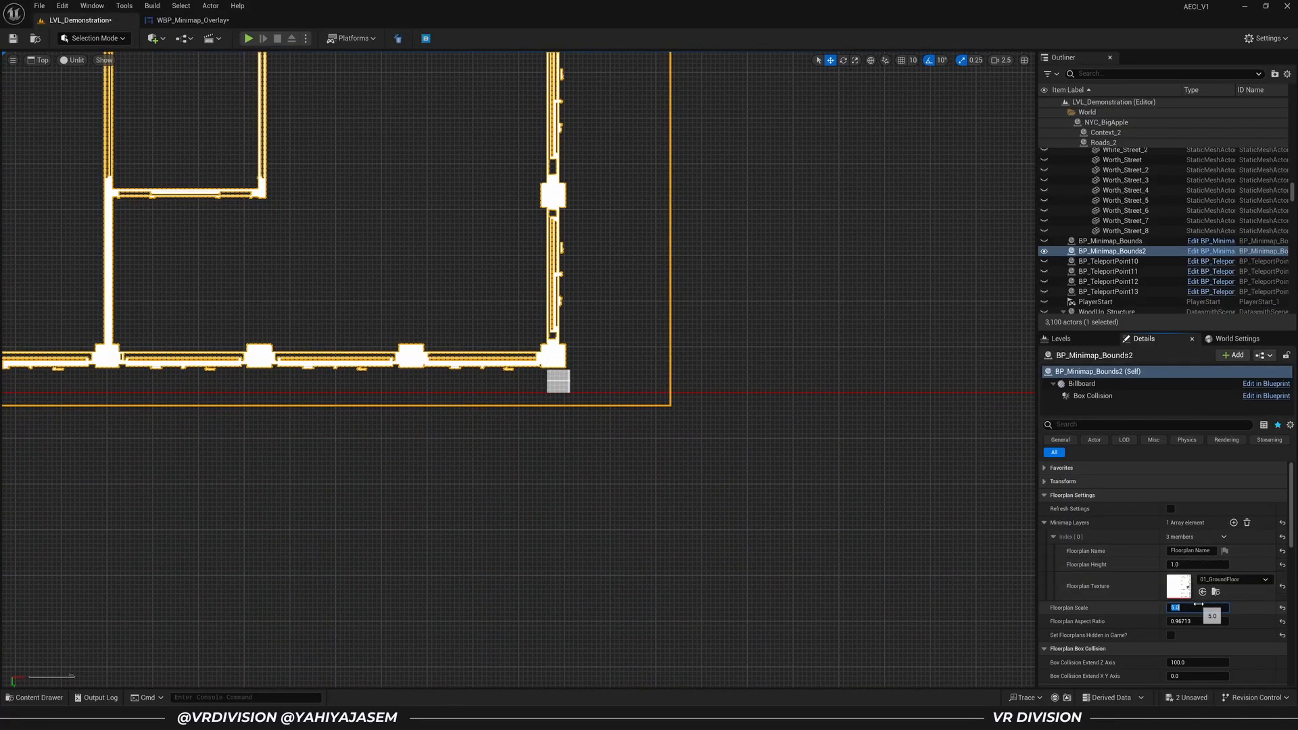
{"action": "type", "text": "5.2"}
{"action": "key", "text": "Return"}
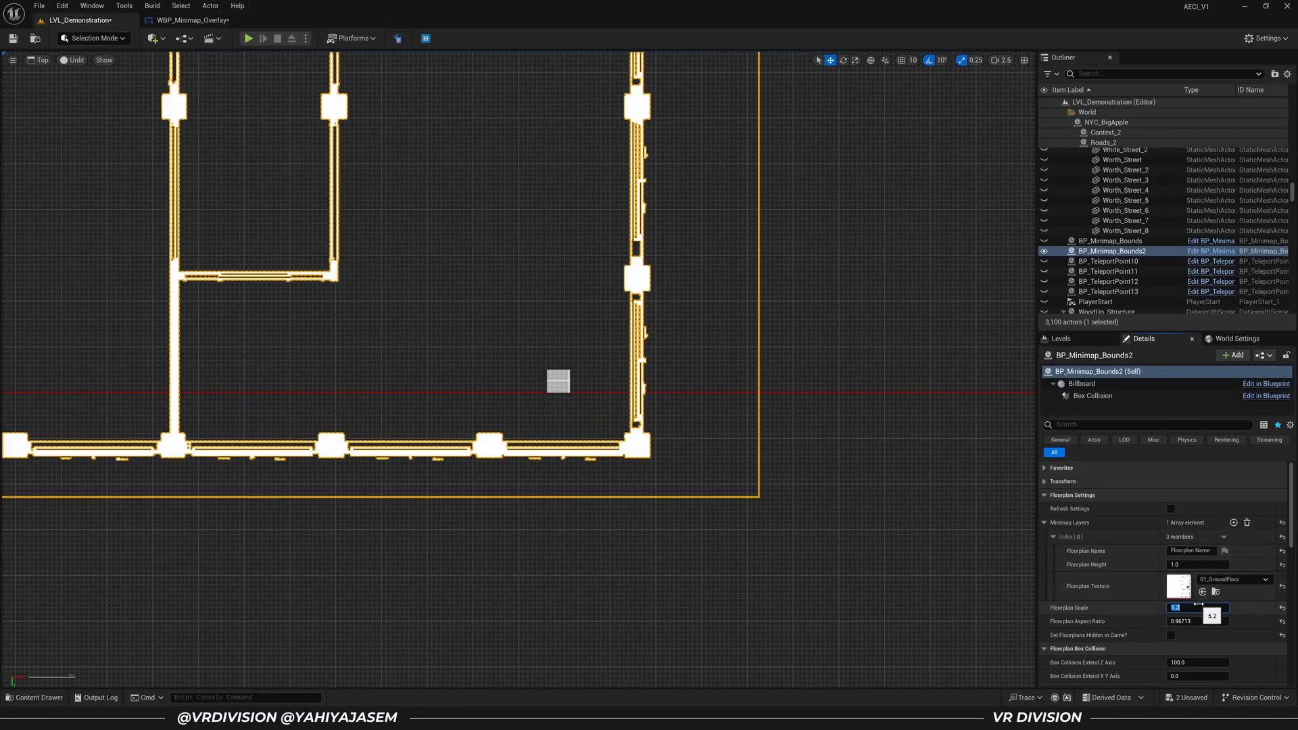
Undo the accidental rotation of the bounds actor and shift the plan slightly up and left onto the first column
{"action": "scroll", "coordinate": [537, 234], "scroll_direction": "down", "scroll_amount": 5}
{"action": "right_click_drag", "start_coordinate": [487, 162], "coordinate": [659, 504]}
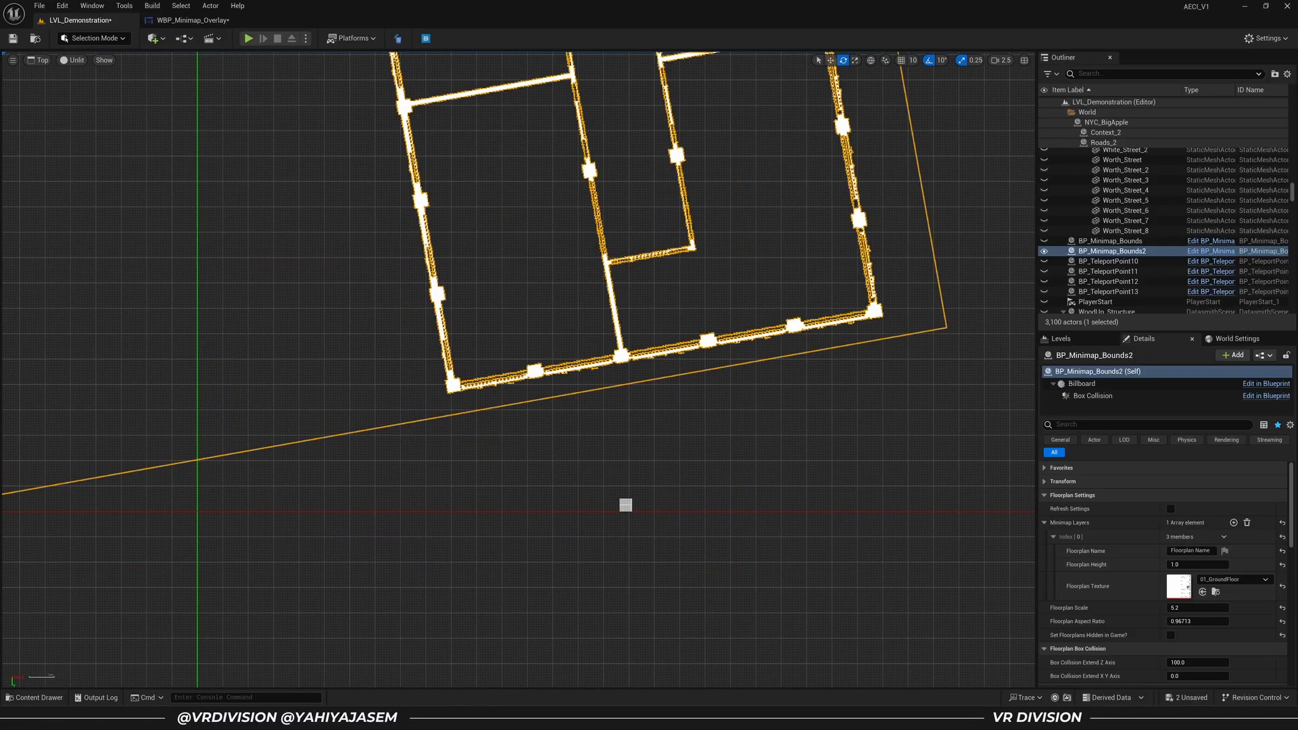
{"action": "key", "text": "ctrl+z"}
{"action": "scroll", "coordinate": [596, 424], "scroll_direction": "down", "scroll_amount": 3}
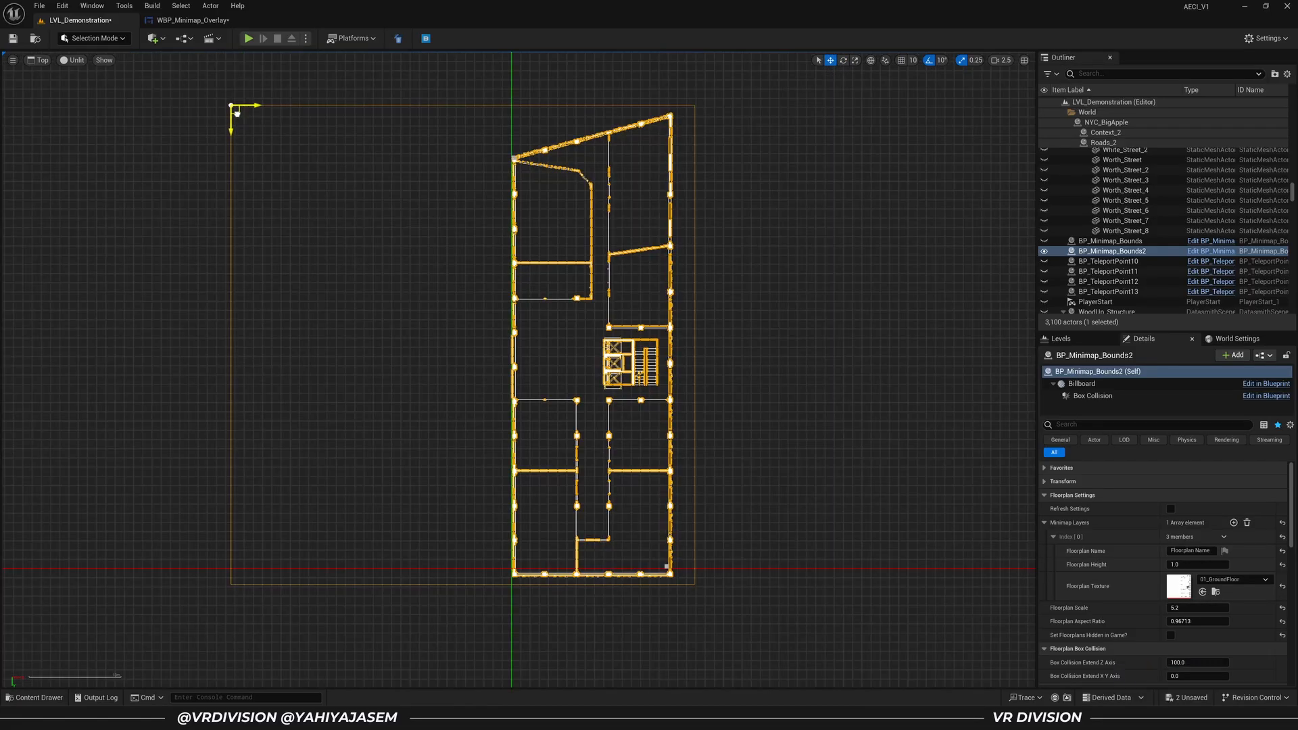
{"action": "left_click_drag", "start_coordinate": [237, 116], "coordinate": [233, 107]}
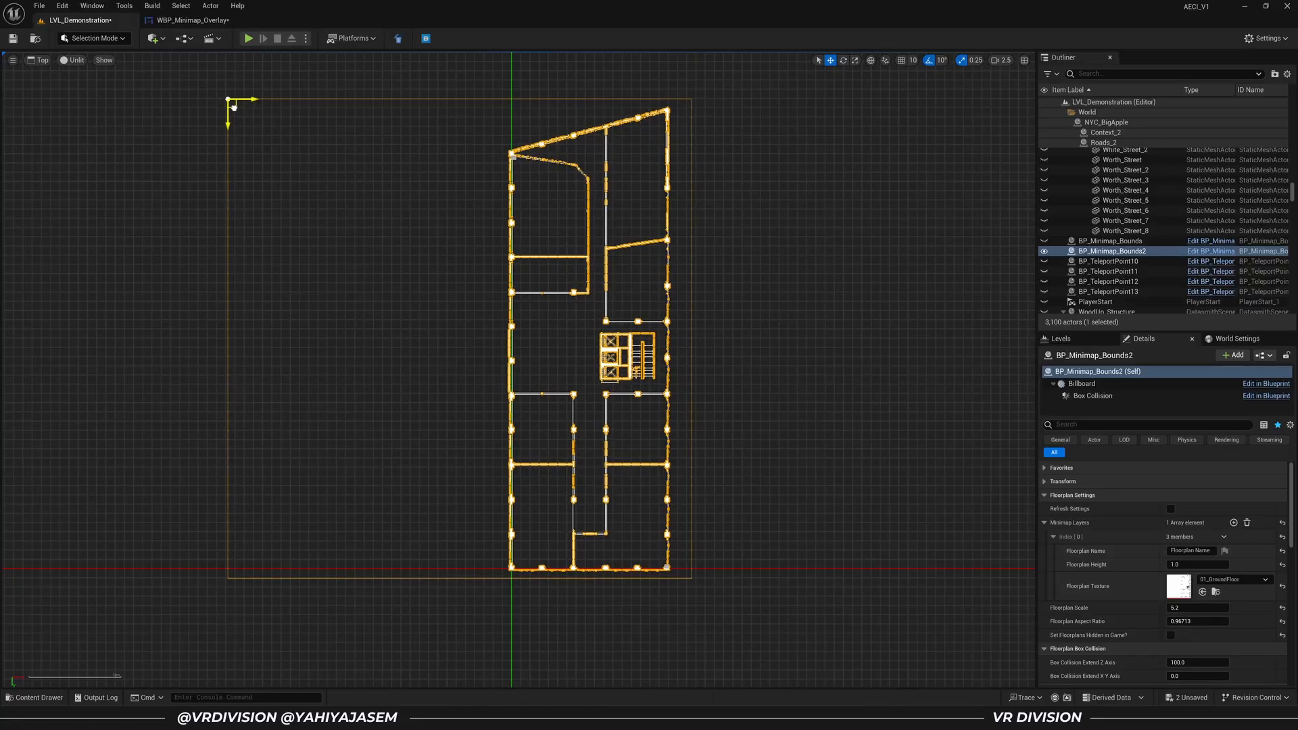
{"action": "scroll", "coordinate": [718, 556], "scroll_direction": "up", "scroll_amount": 2}
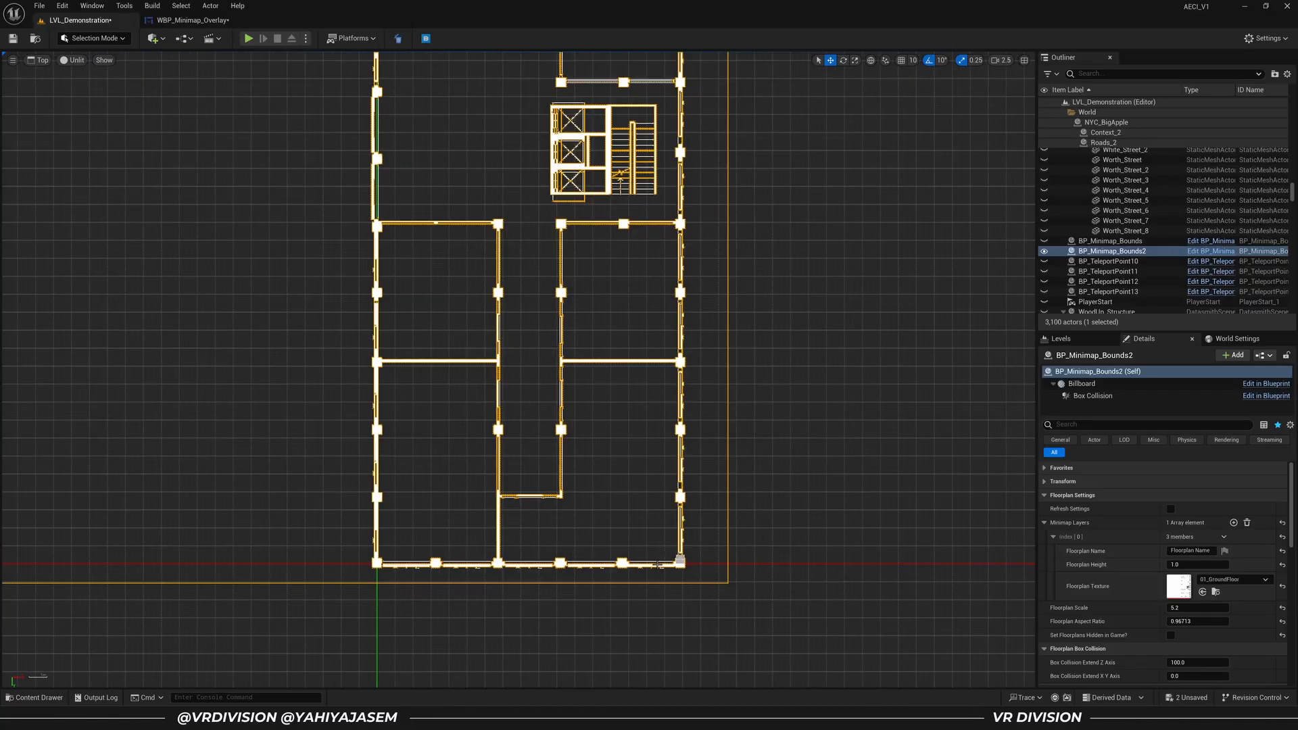
Set the Floorplan Scale to 5.1 and move the plan so its corners line up with both columns
{"action": "left_click", "coordinate": [1197, 608]}
{"action": "type", "text": "5"}
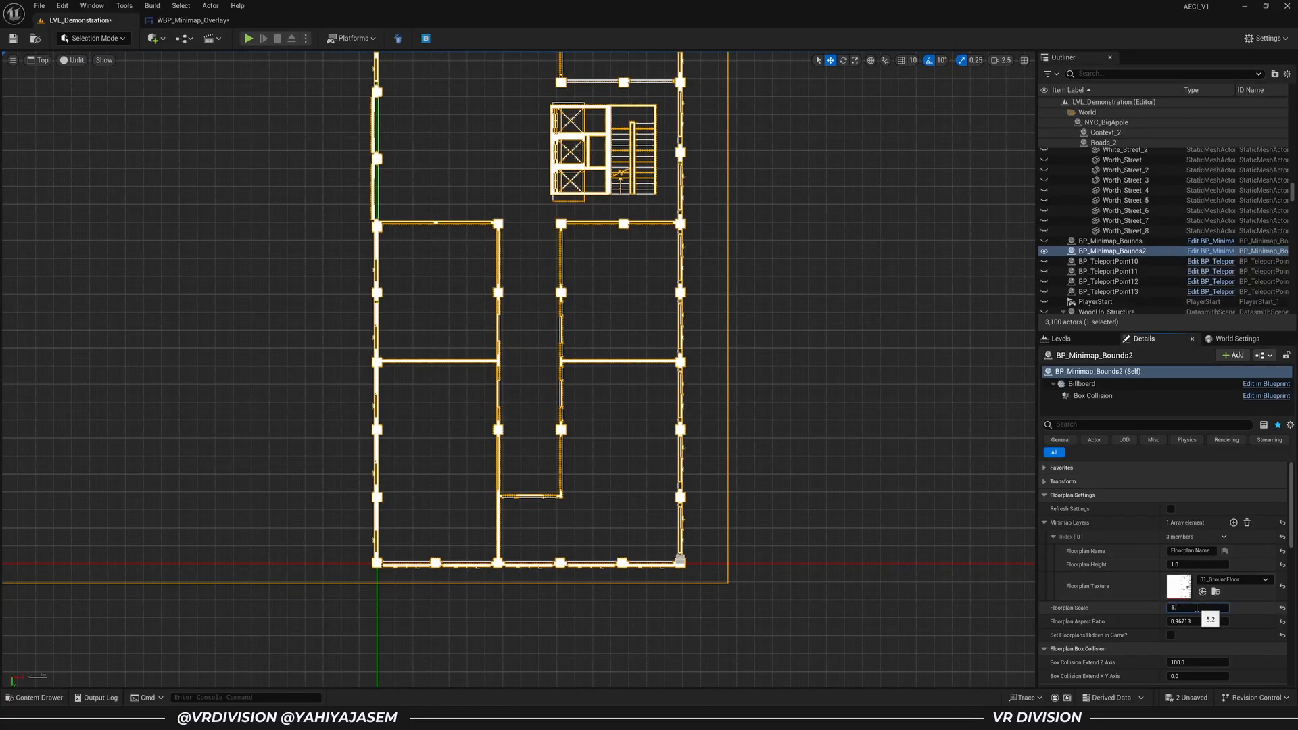
{"action": "type", "text": ".1"}
{"action": "key", "text": "Return"}
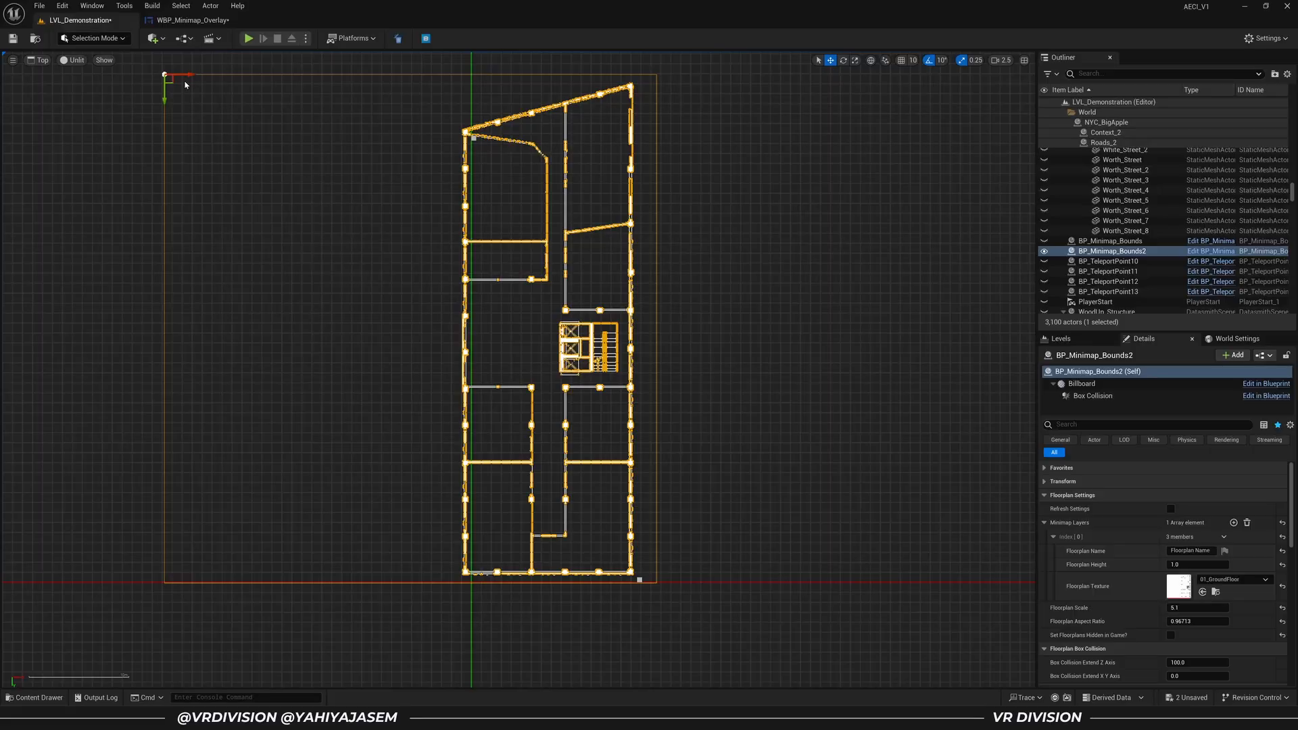
{"action": "left_click_drag", "start_coordinate": [173, 80], "coordinate": [182, 88]}
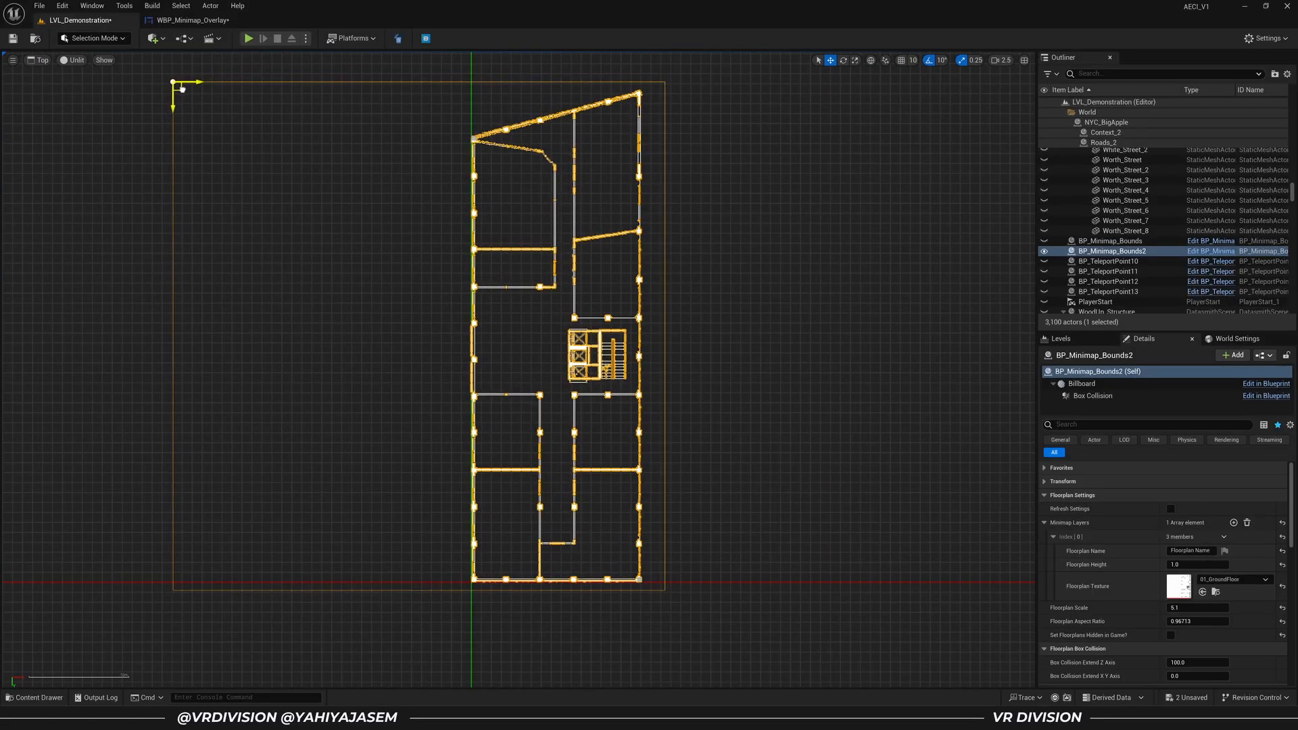
Switch to a perspective view and nudge BP_Minimap_Bounds2 slightly along the X axis
{"action": "key", "text": "alt+g"}
{"action": "right_click_drag", "start_coordinate": [434, 420], "coordinate": [318, 385]}
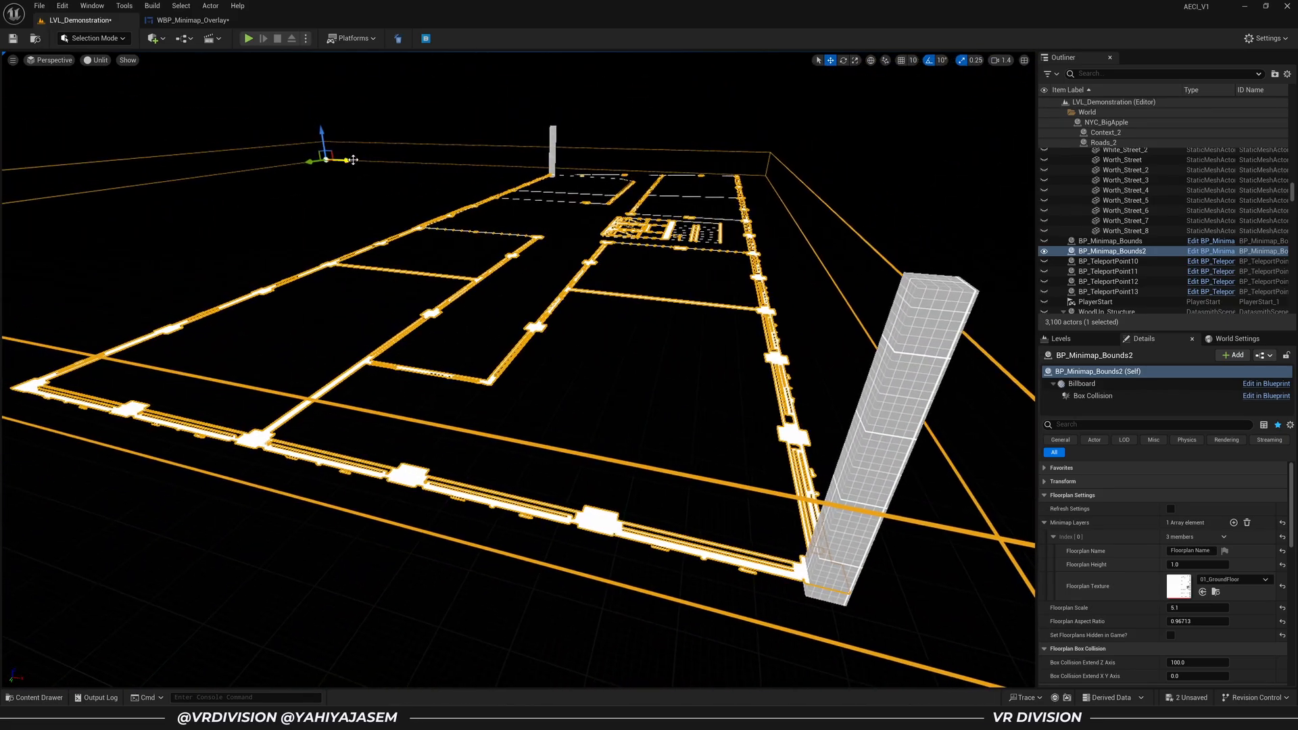
{"action": "left_click_drag", "start_coordinate": [351, 161], "coordinate": [349, 162]}
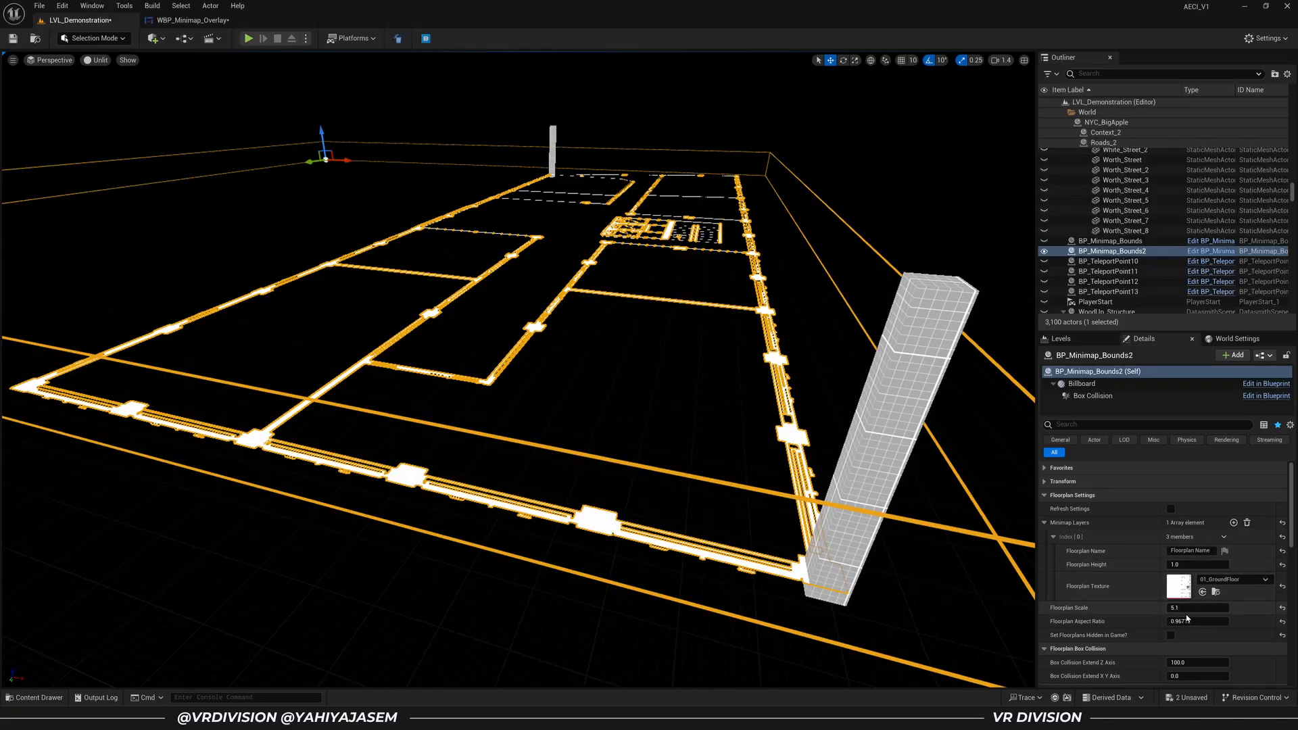
Delete BP_Minimap_Bounds2 and isolate the finished three-layer BP_Minimap_Bounds actor in the viewport
{"action": "key", "text": "Delete"}
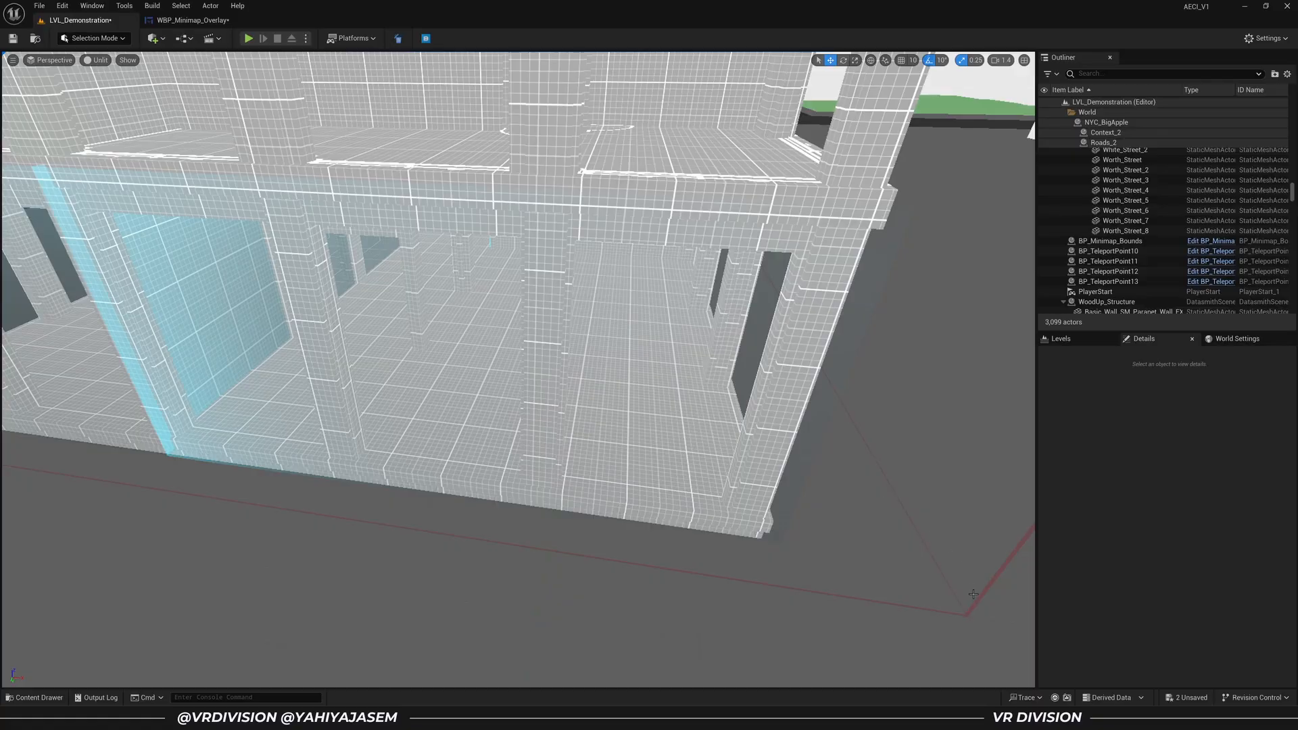
{"action": "left_click", "coordinate": [975, 600]}
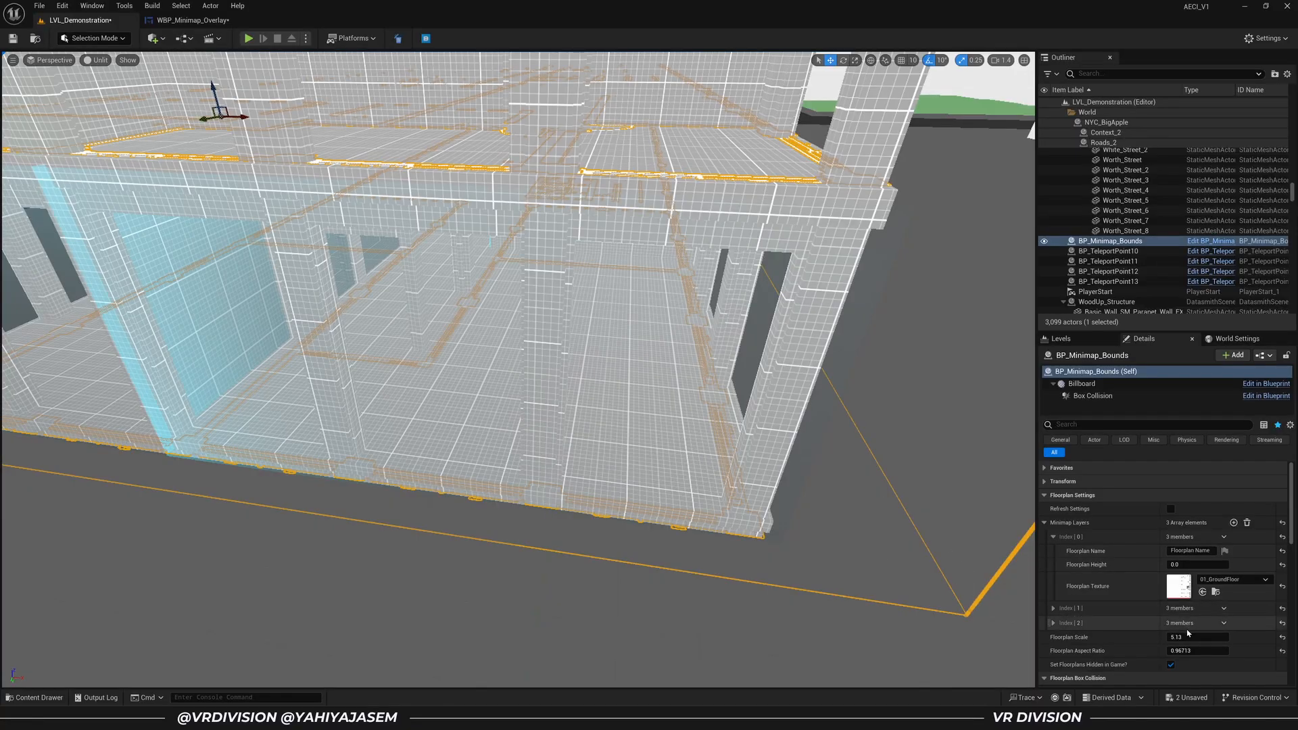
{"action": "key", "text": "f"}
{"action": "key", "text": "a"}
{"action": "right_click_drag", "start_coordinate": [681, 446], "coordinate": [763, 420]}
{"action": "key", "text": "shift+h"}
{"action": "key", "text": "d"}
{"action": "key", "text": "e"}
{"action": "key", "text": "q"}
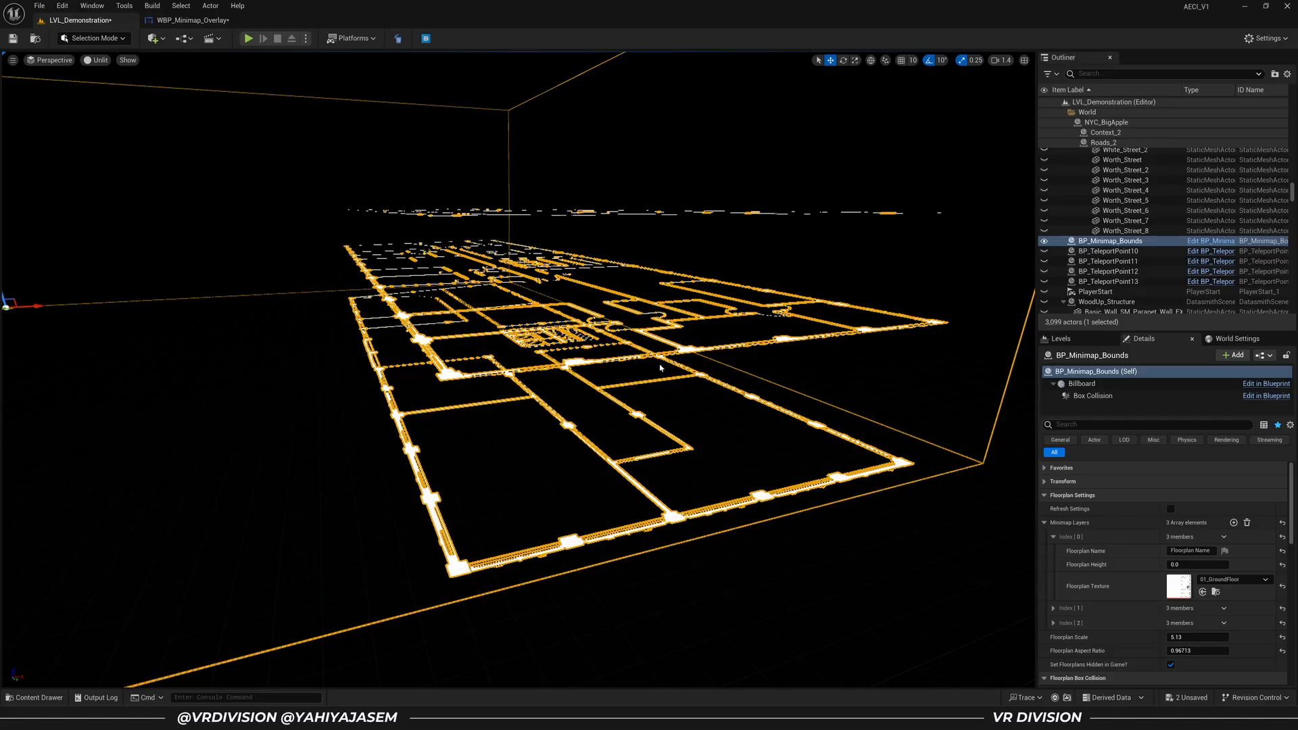
Collapse the first minimap layer and expand the third to examine its floor plan height and texture
{"action": "left_click", "coordinate": [1052, 537]}
{"action": "left_click", "coordinate": [1052, 565]}
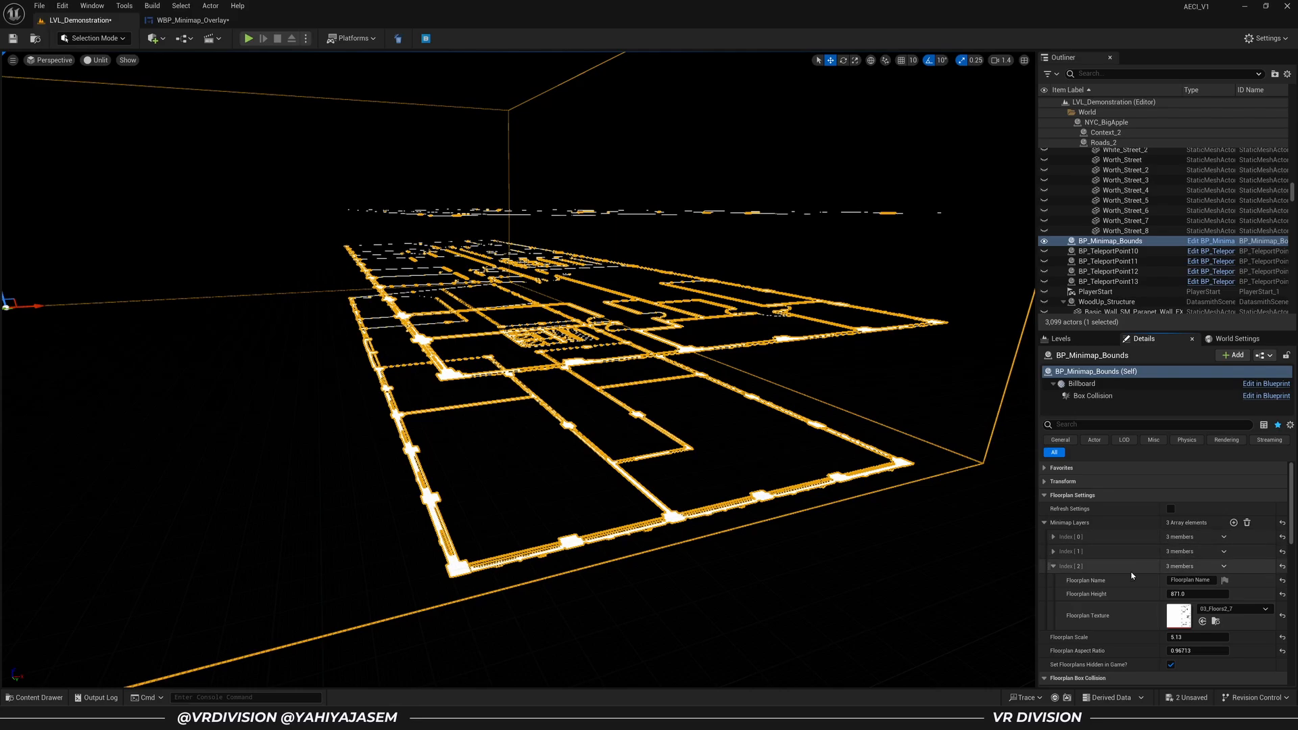
{"action": "right_click_drag", "start_coordinate": [846, 467], "coordinate": [885, 468]}
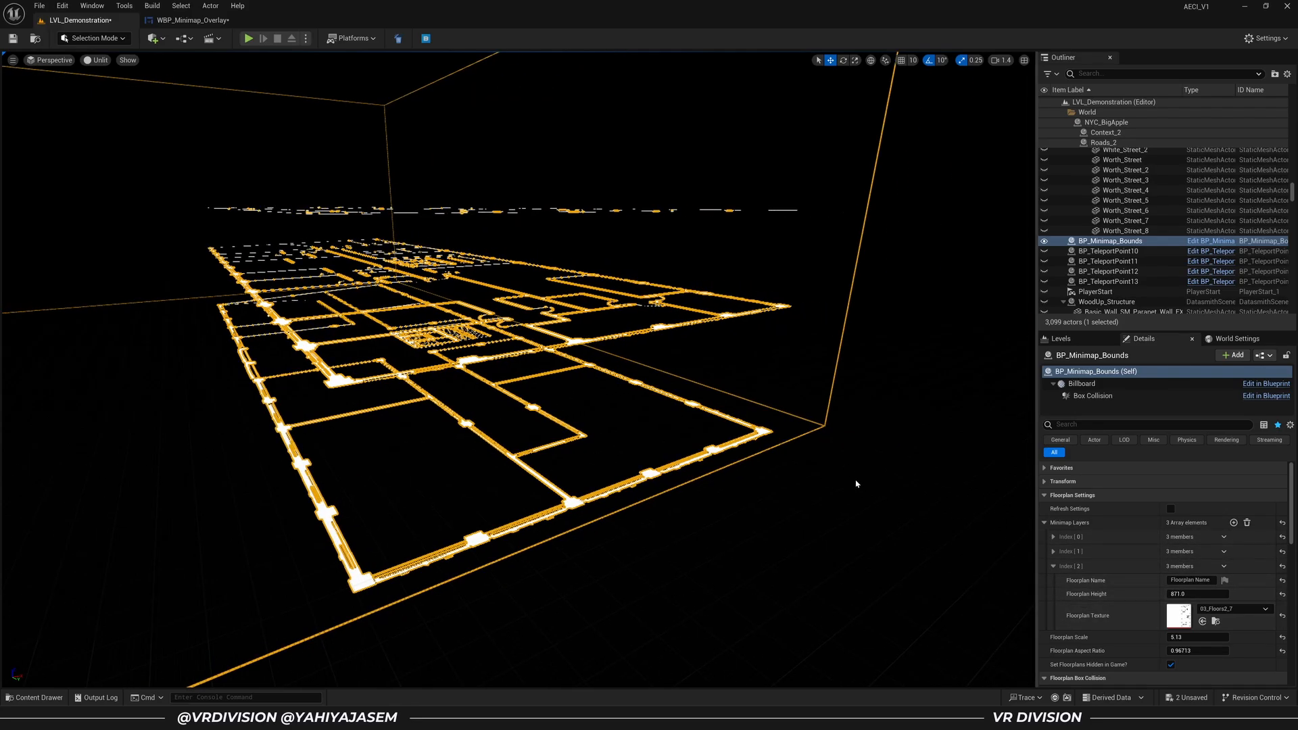
Undo the deletion of BP_Minimap_Bounds2 and nudge it slightly along the X axis against the columns
{"action": "key", "text": "ctrl+z"}
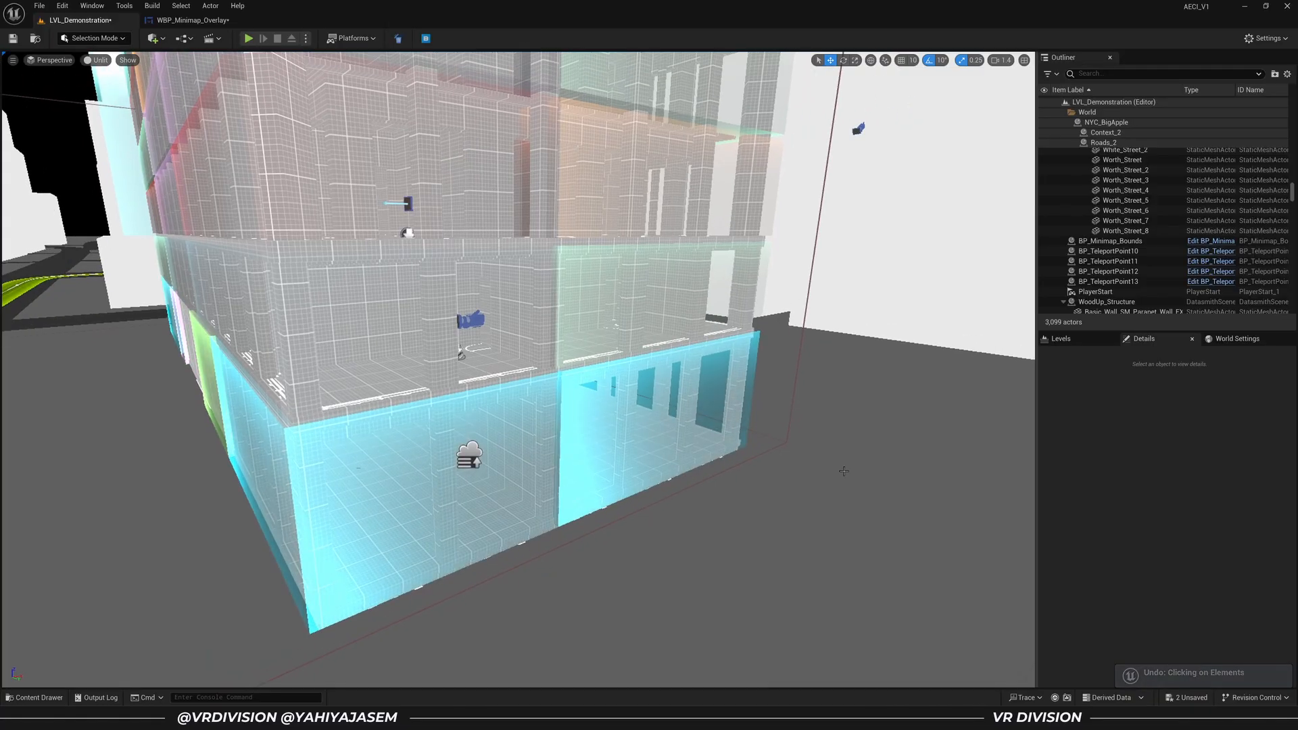
{"action": "key", "text": "ctrl+z"}
{"action": "key", "text": "ctrl+z"}
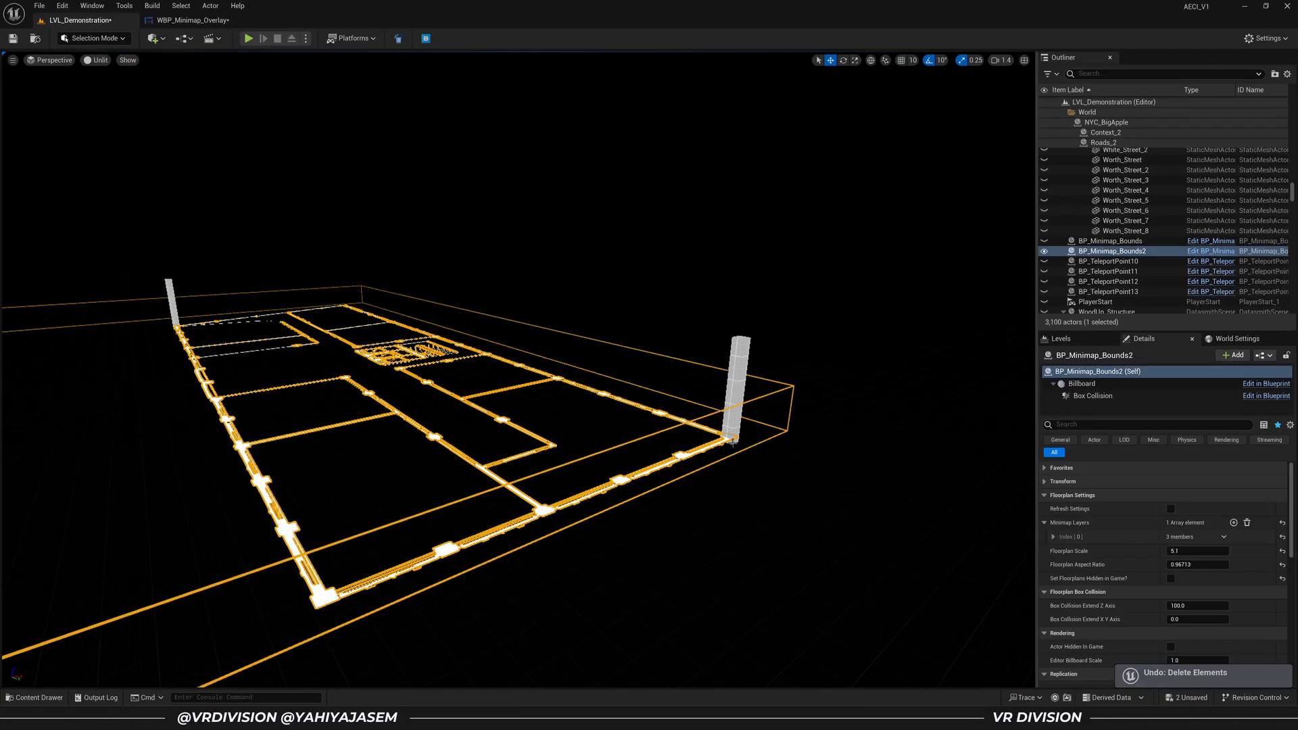
{"action": "right_click_drag", "start_coordinate": [779, 453], "coordinate": [387, 334]}
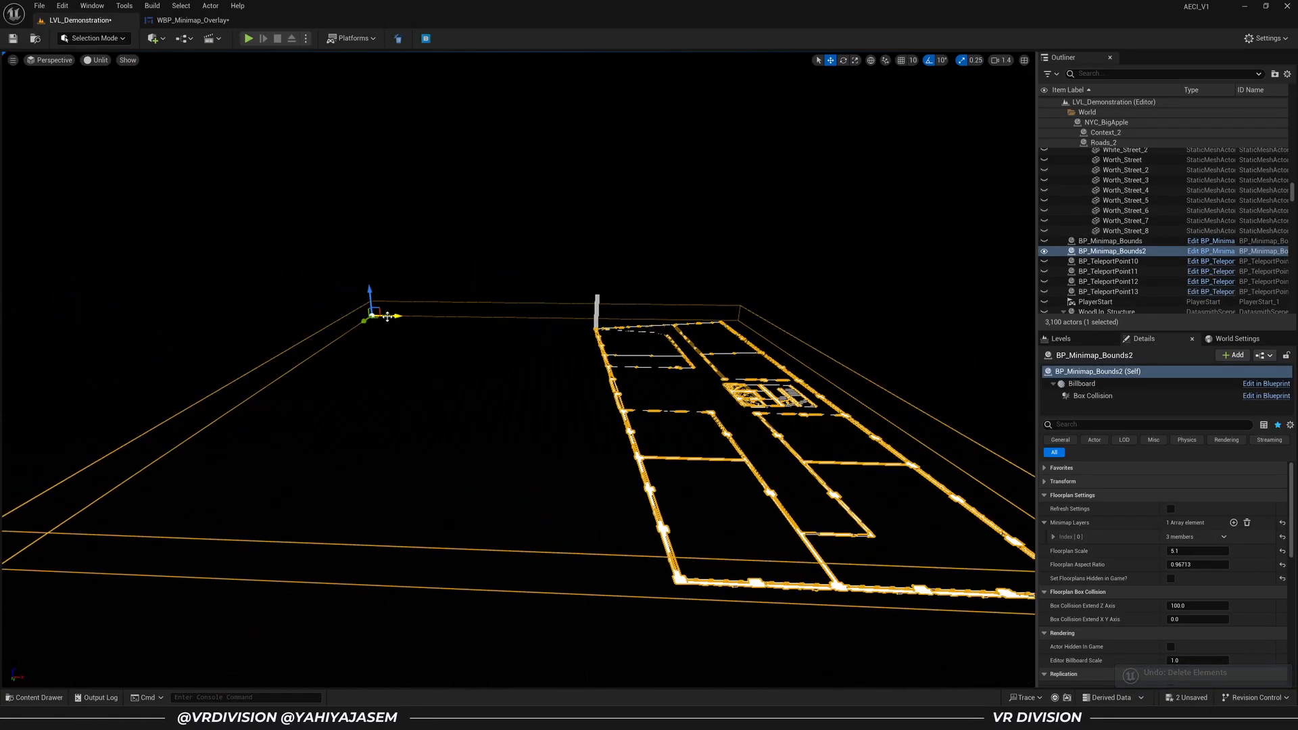
{"action": "left_click_drag", "start_coordinate": [390, 317], "coordinate": [400, 316]}
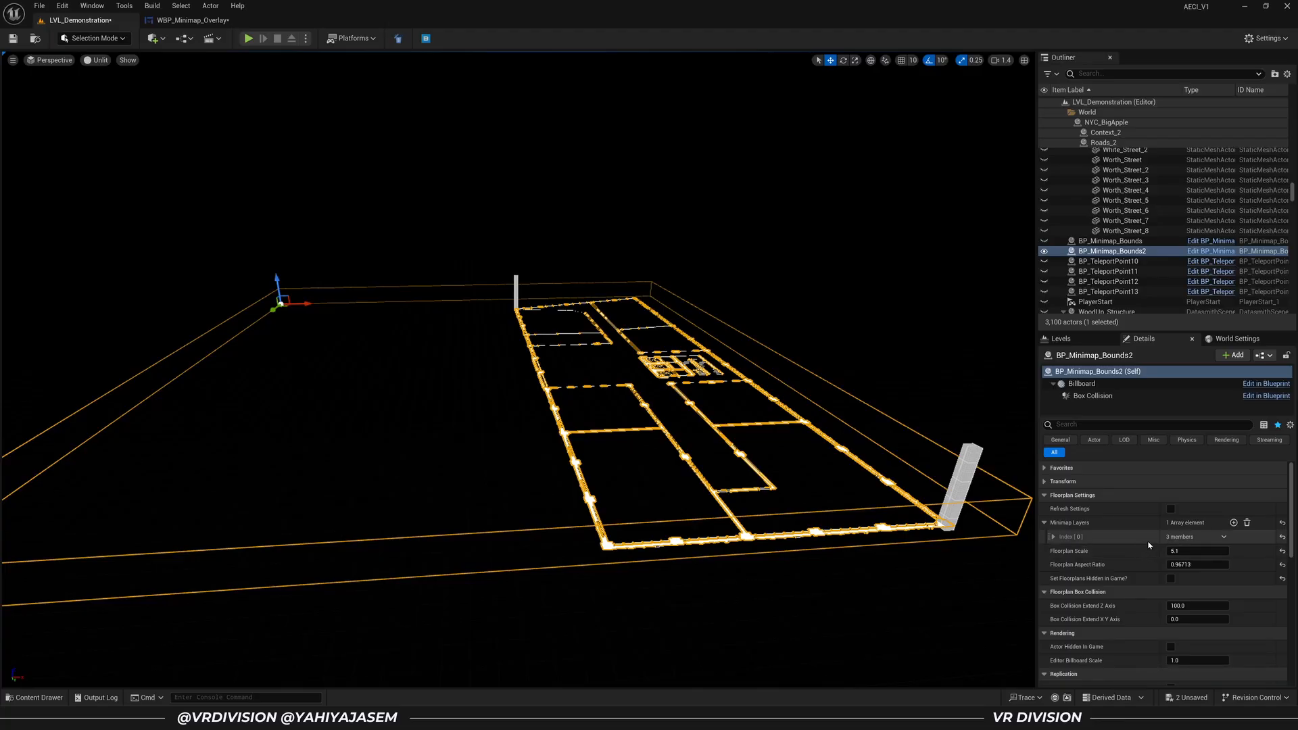
Add a second minimap layer to BP_Minimap_Bounds2 and name its floor plan "First Floor"
{"action": "left_click", "coordinate": [1232, 522]}
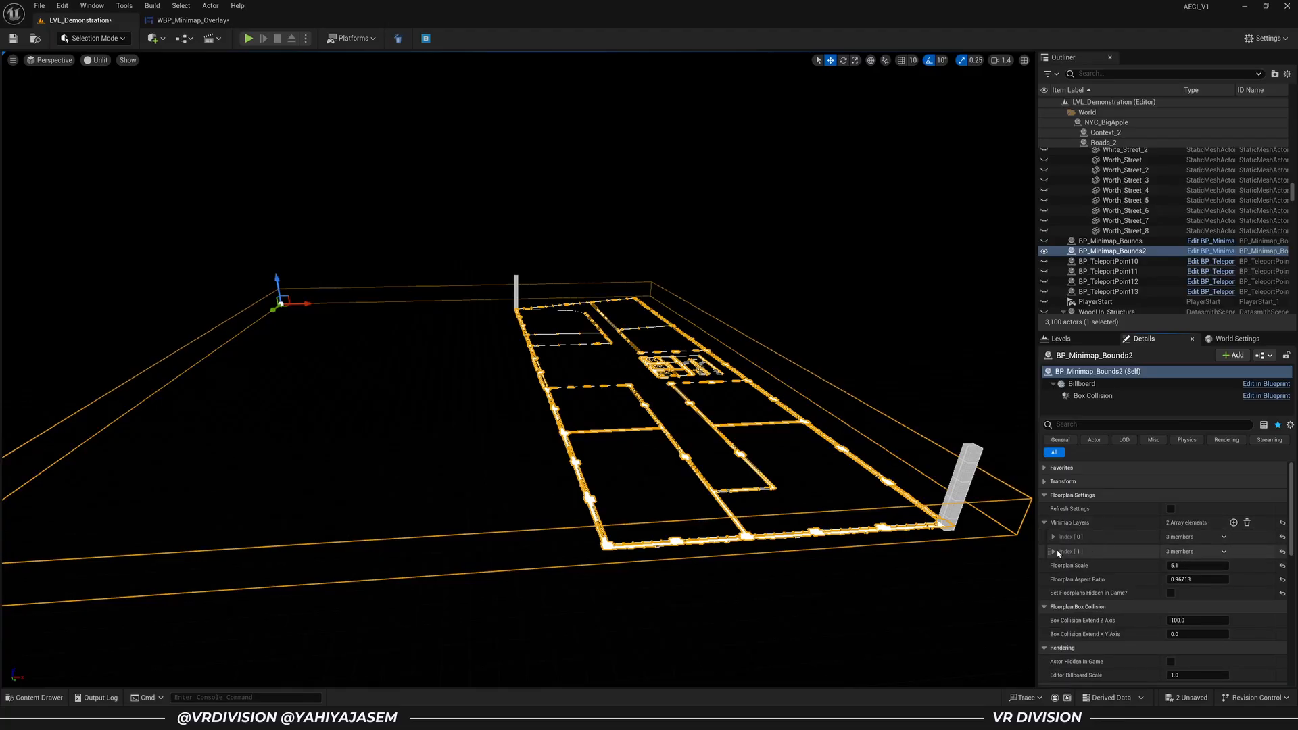
{"action": "left_click", "coordinate": [1082, 552]}
{"action": "left_click", "coordinate": [1189, 565]}
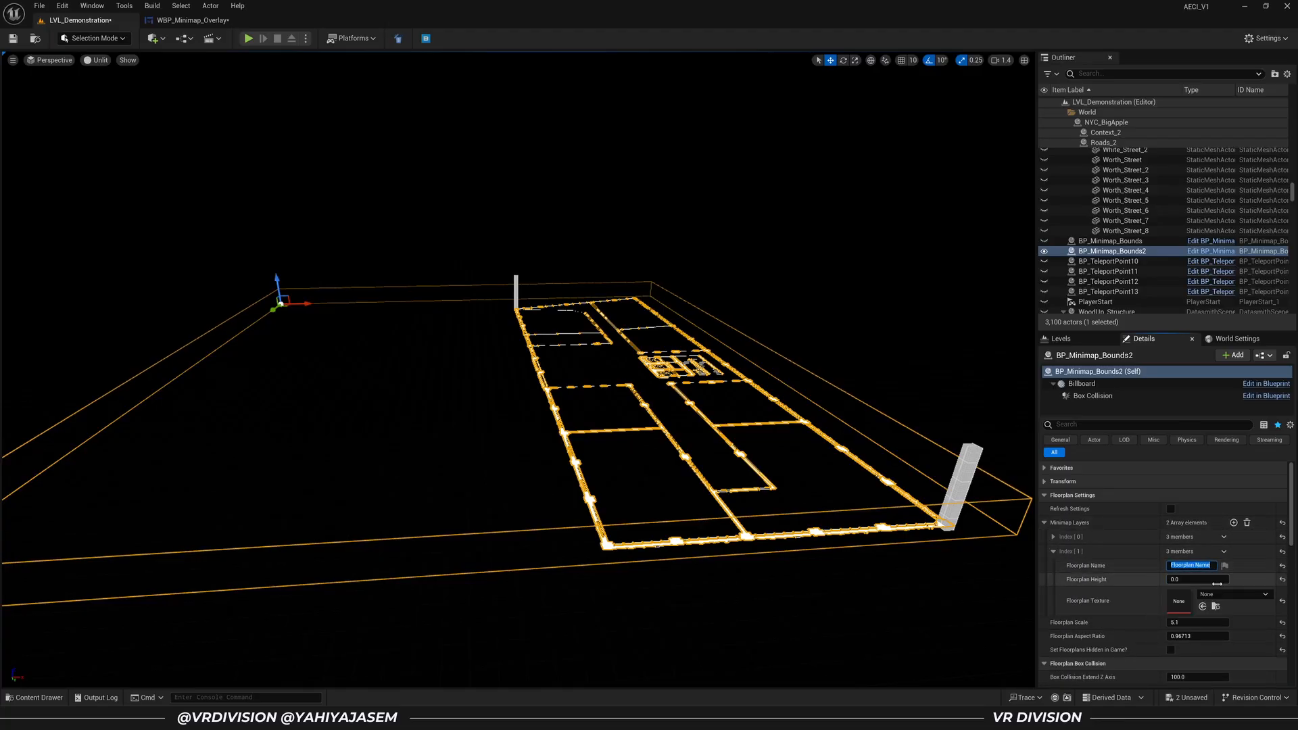
{"action": "type", "text": "First Floor"}
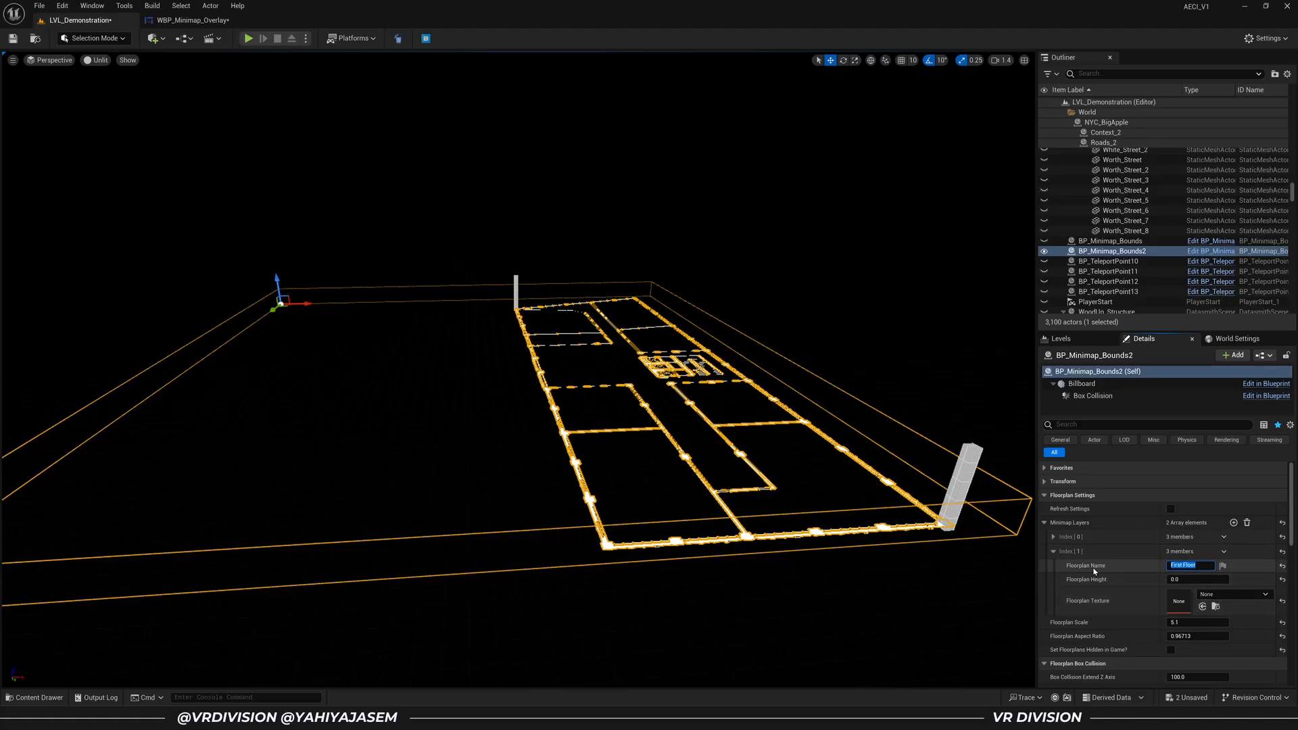
Expand the first minimap layer of BP_Minimap_Bounds2 and name its floor plan "Ground Floor"
{"action": "left_click", "coordinate": [1053, 537]}
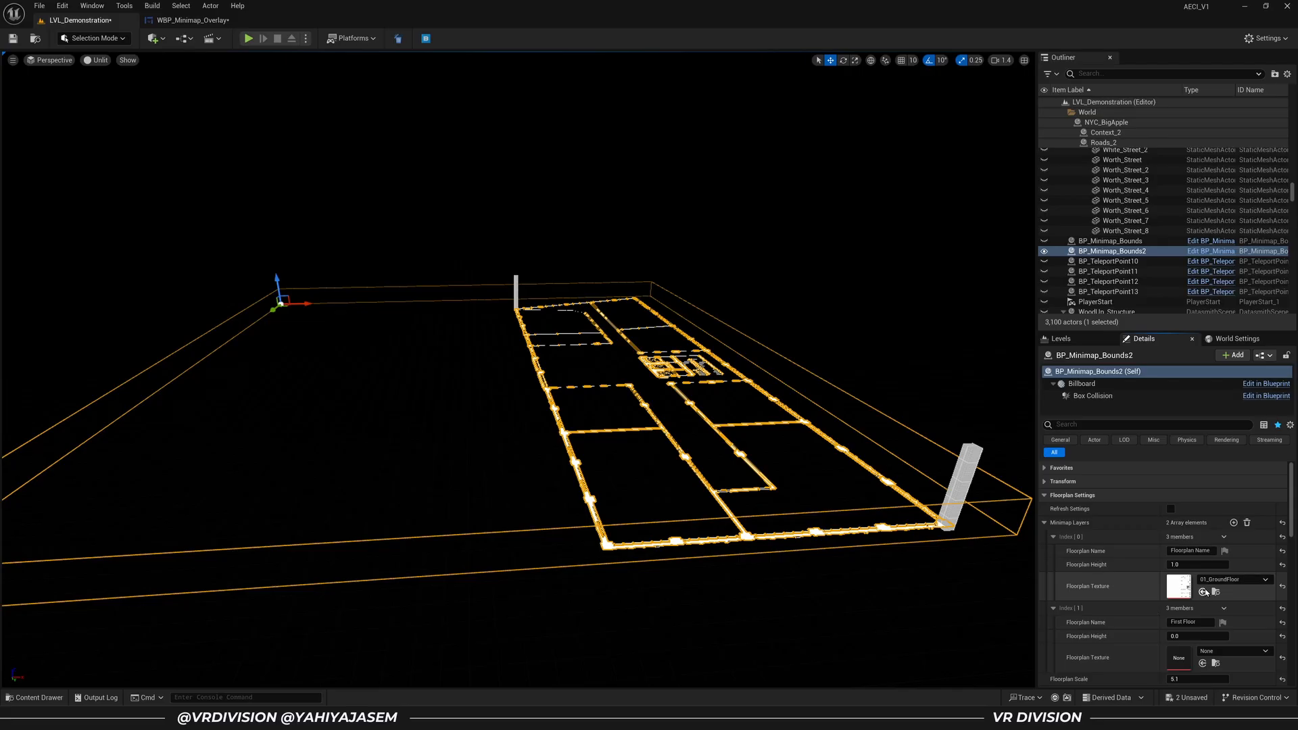
{"action": "scroll", "coordinate": [1204, 592], "scroll_direction": "down", "scroll_amount": 3}
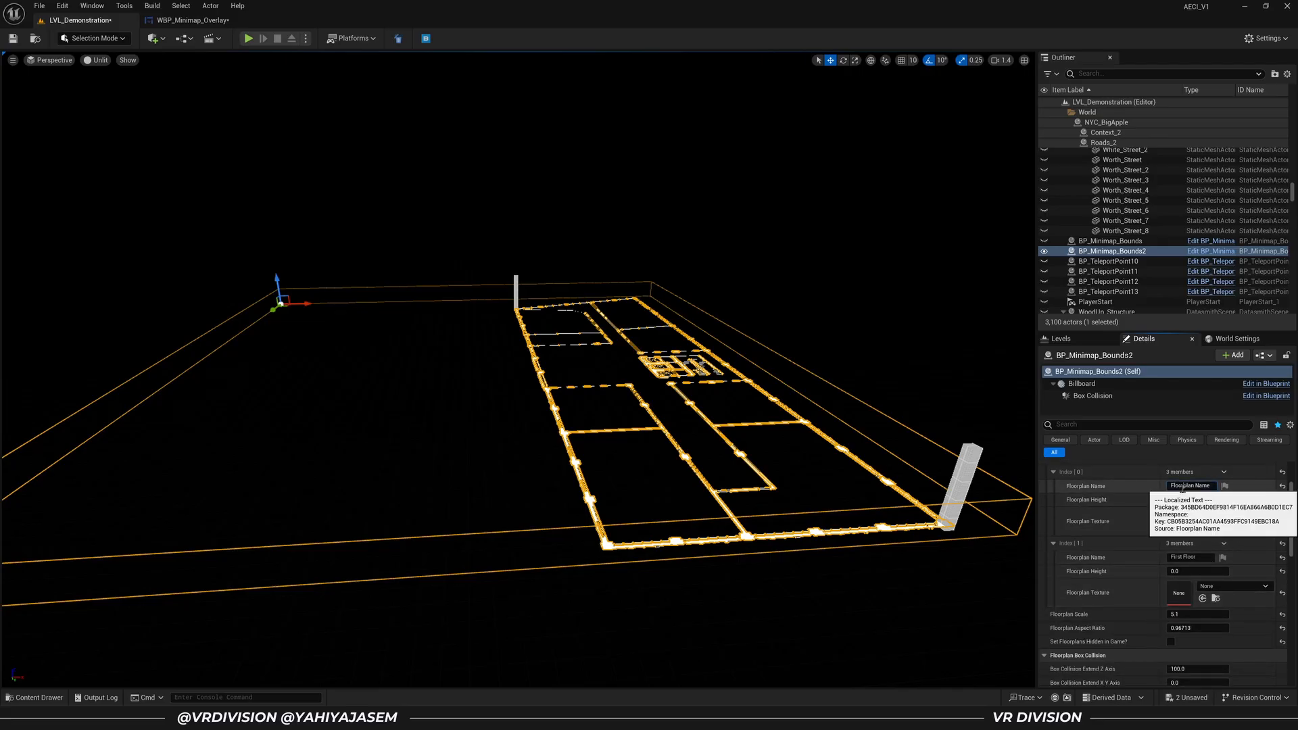
{"action": "left_click", "coordinate": [1183, 486]}
{"action": "type", "text": "Ground Floor"}
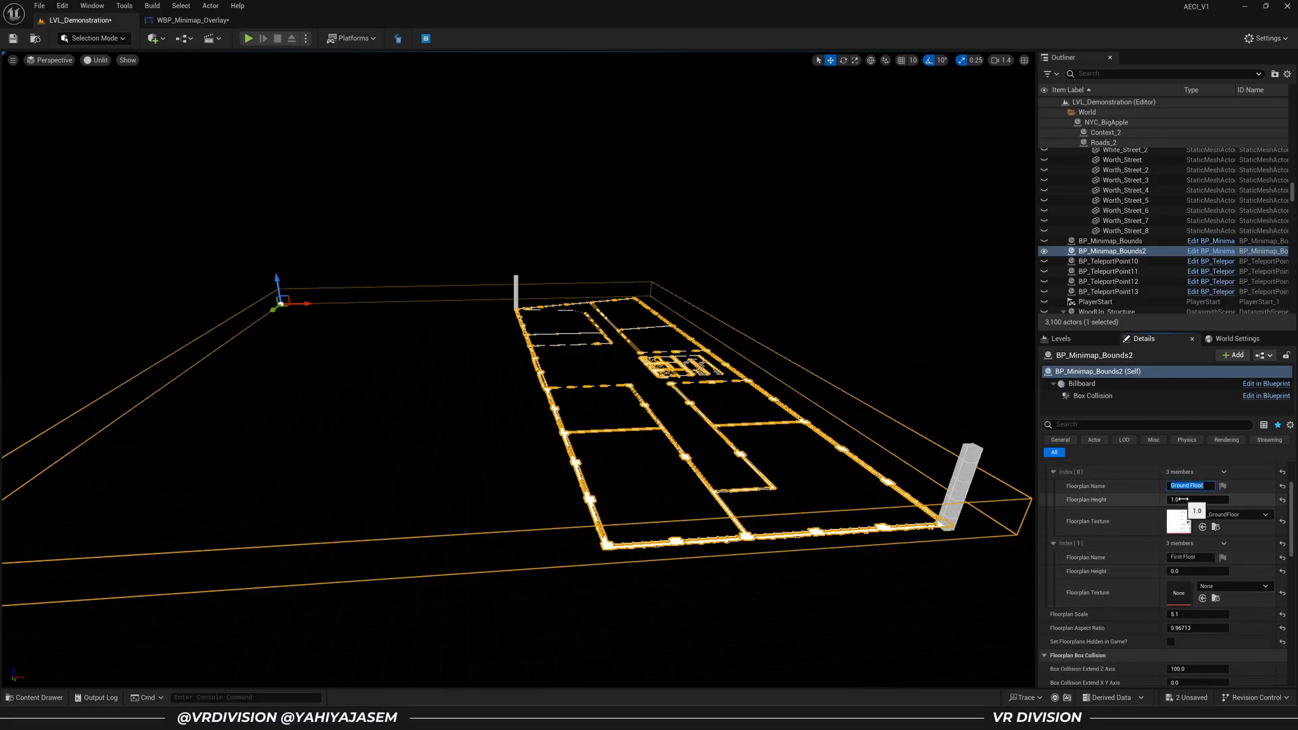
{"action": "left_click", "coordinate": [1113, 524]}
Set the Ground Floor layer's floor plan height to 20
{"action": "left_click", "coordinate": [1180, 500]}
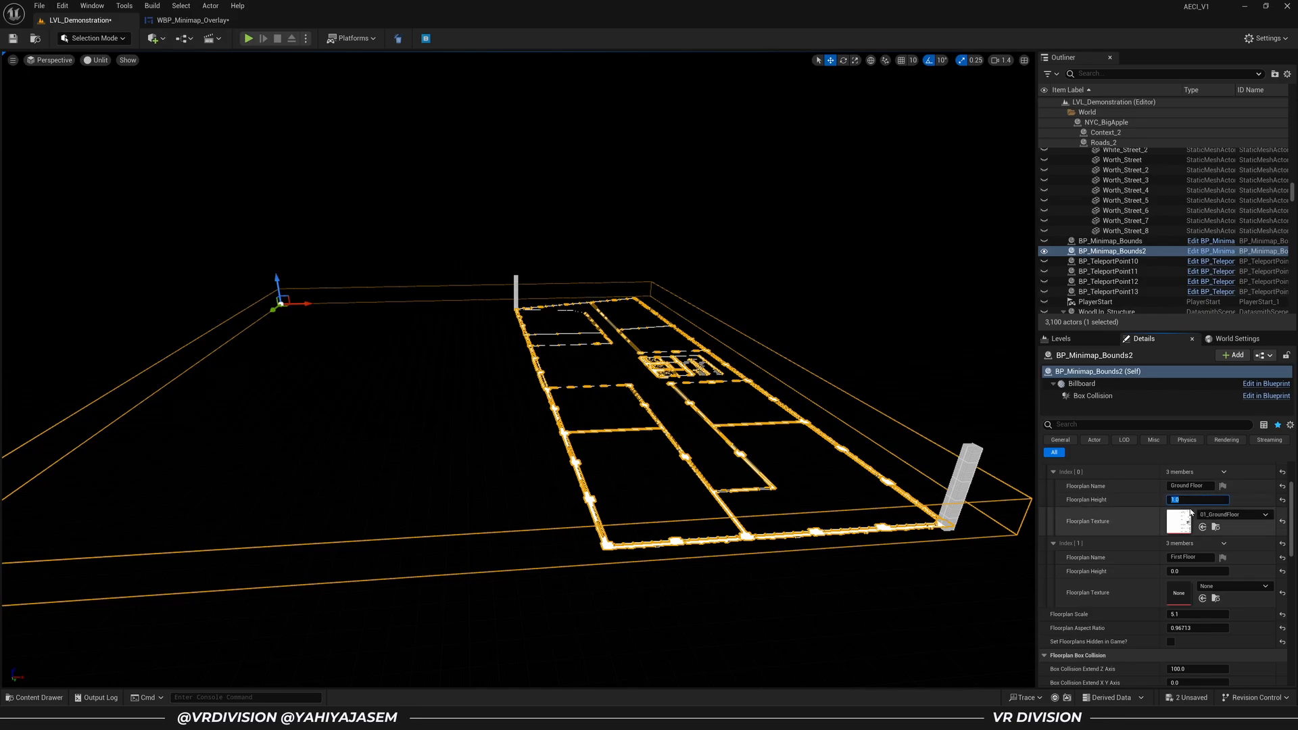
{"action": "type", "text": "20"}
{"action": "key", "text": "Return"}
{"action": "key", "text": "Return"}
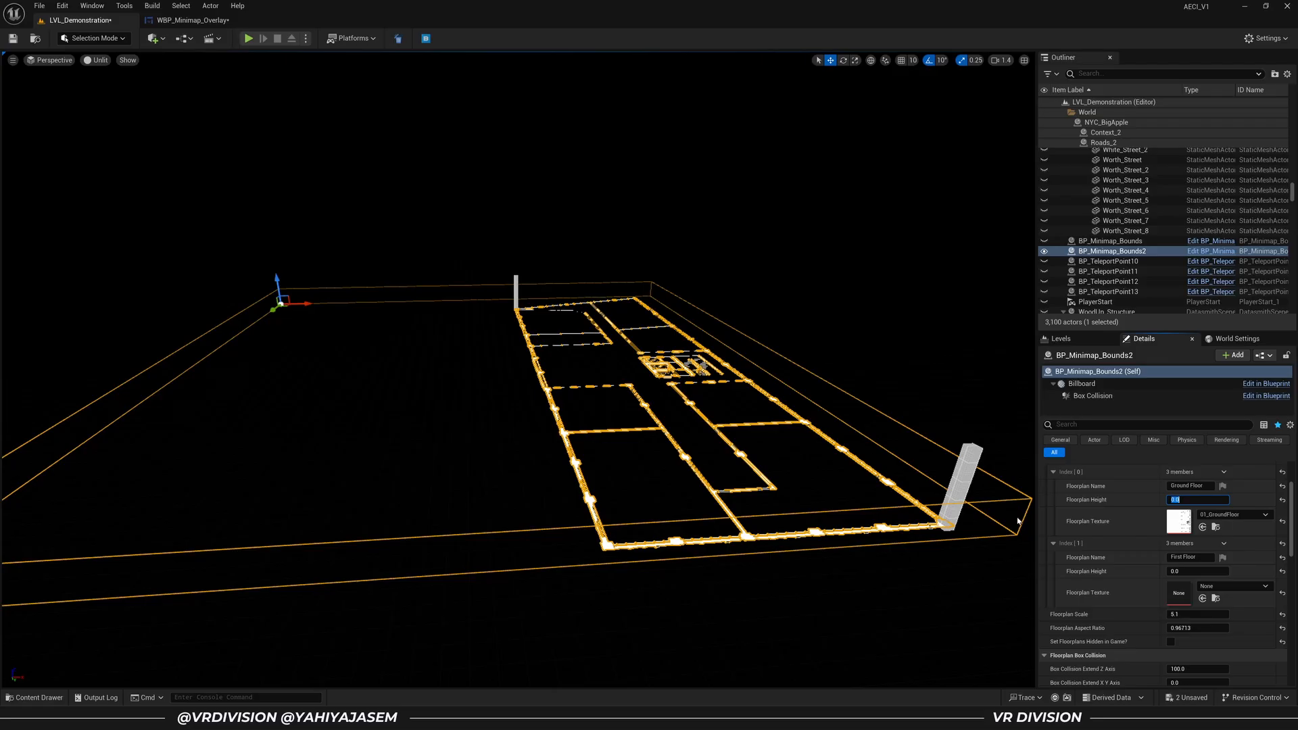
{"action": "type", "text": "20"}
{"action": "key", "text": "Return"}
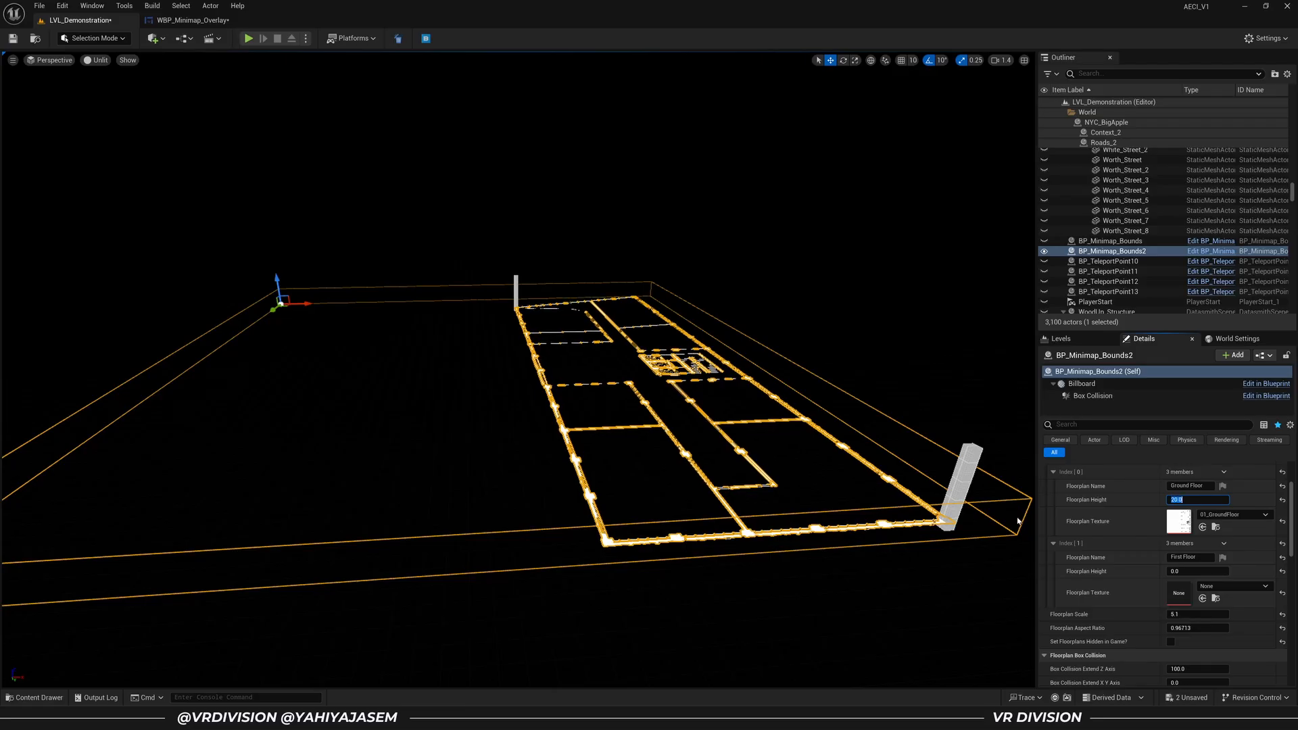
Assign the 02_FirstFloor texture from ExampleFloorplans to the First Floor layer
{"action": "left_click", "coordinate": [1215, 527]}
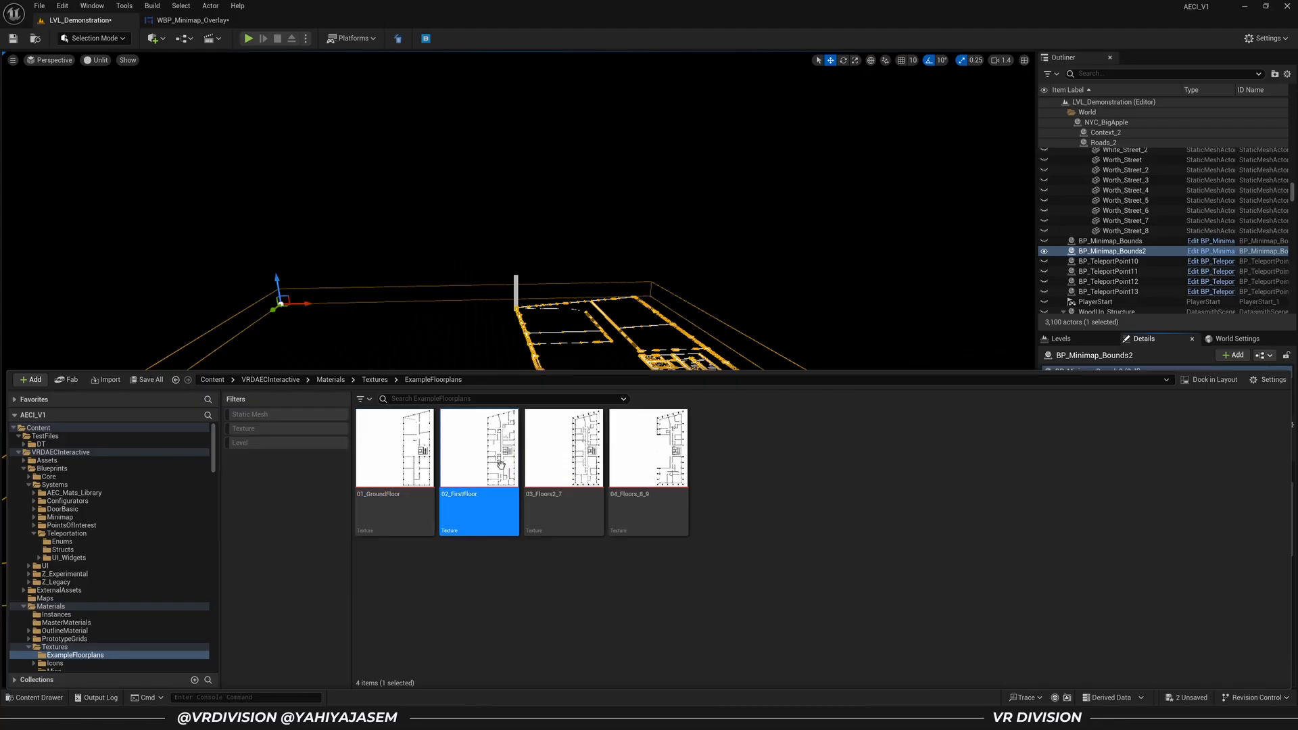
{"action": "left_click_drag", "start_coordinate": [501, 465], "coordinate": [1181, 615]}
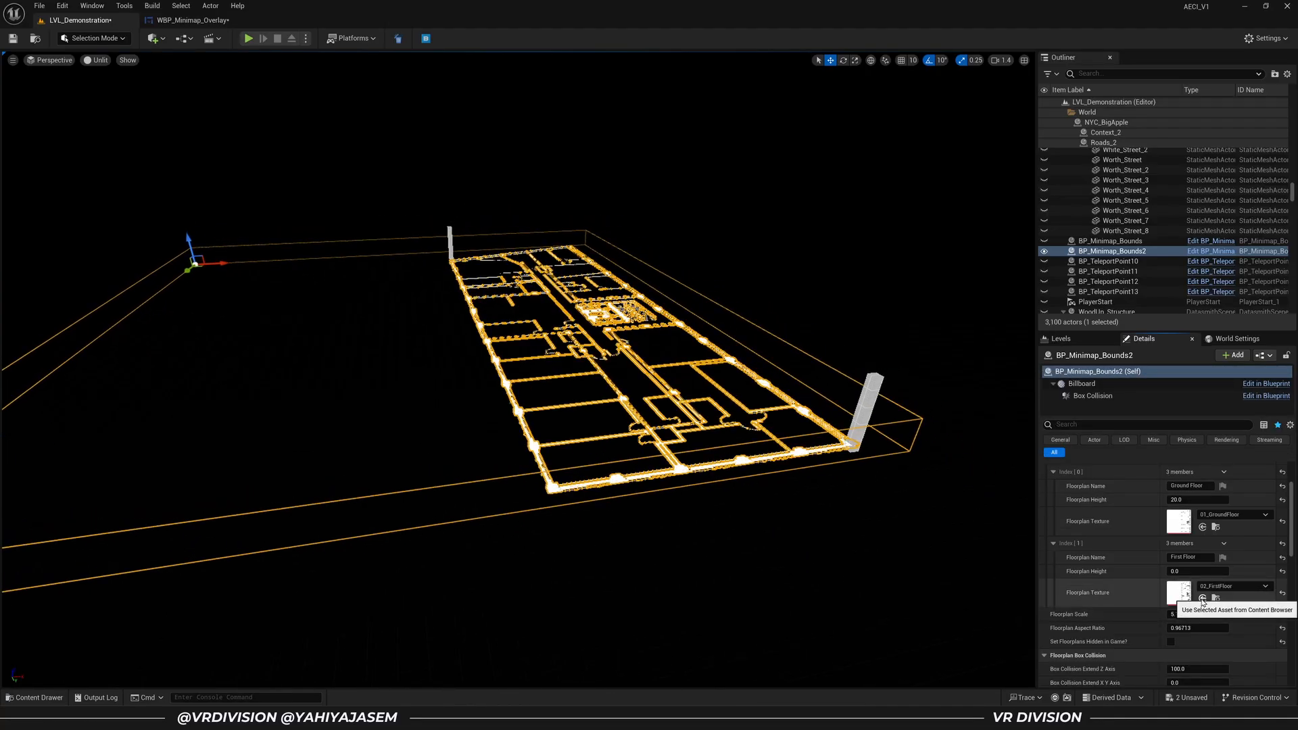
Switch the viewport to Wireframe and examine the stacked floor plan planes from several angles
{"action": "key", "text": "d"}
{"action": "right_click_drag", "start_coordinate": [811, 473], "coordinate": [773, 451]}
{"action": "scroll", "coordinate": [797, 477], "scroll_direction": "down", "scroll_amount": 1}
{"action": "key", "text": "w"}
{"action": "key", "text": "d"}
{"action": "key", "text": "w"}
{"action": "key", "text": "q"}
{"action": "key", "text": "alt+2"}
{"action": "key", "text": "e"}
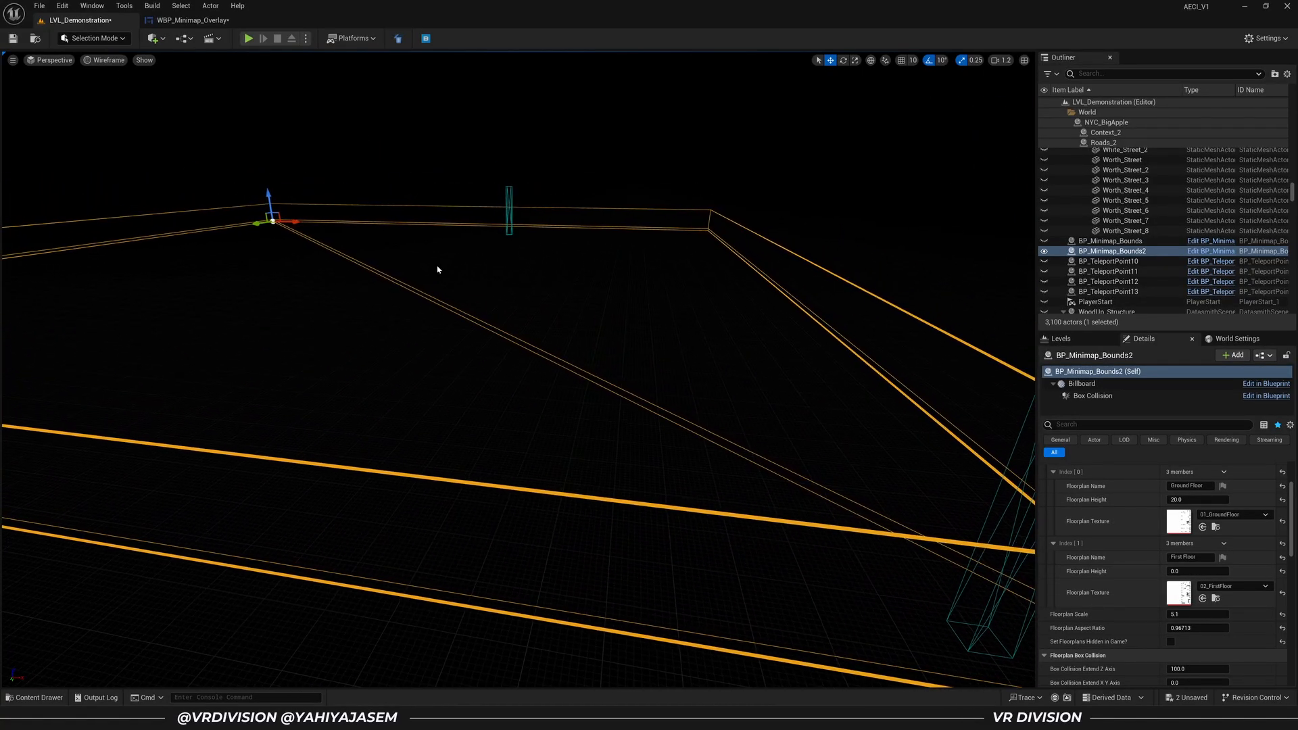
{"action": "key", "text": "e"}
{"action": "mouse_move", "coordinate": [648, 284]}
{"action": "right_mouse_down"}
{"action": "mouse_move", "coordinate": [656, 314]}
{"action": "mouse_move", "coordinate": [647, 285]}
{"action": "right_mouse_up"}
{"action": "right_click_drag", "start_coordinate": [414, 251], "coordinate": [440, 274]}
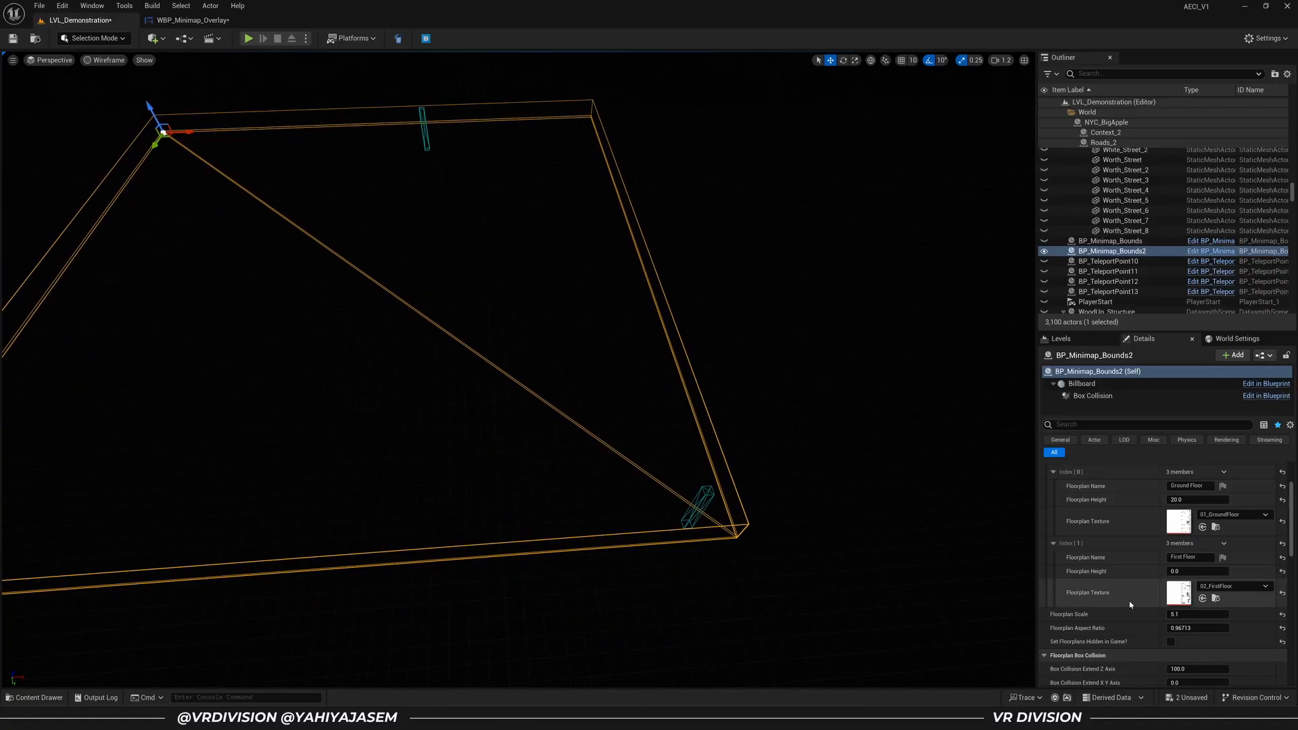
Open the 02_FirstFloor texture to examine the drawing, and return to the level
{"action": "double_click", "coordinate": [1176, 588]}
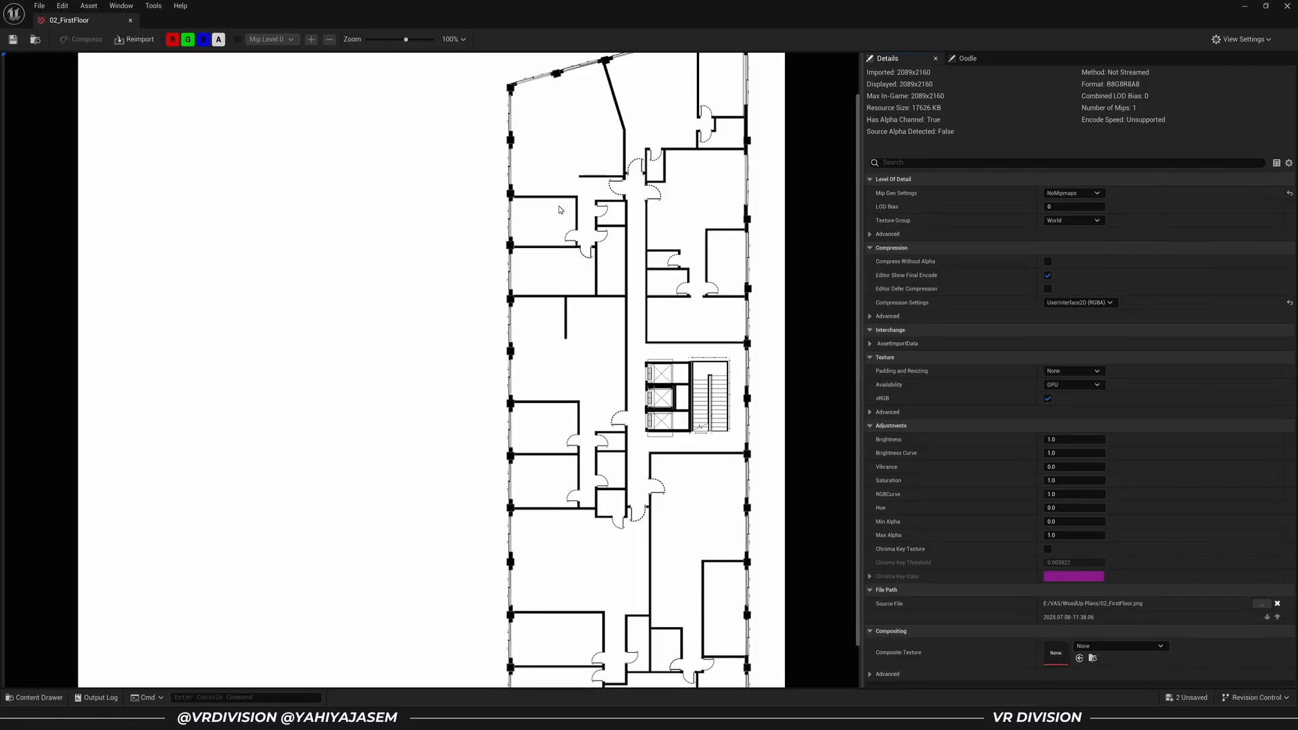
{"action": "middle_click", "coordinate": [81, 21]}
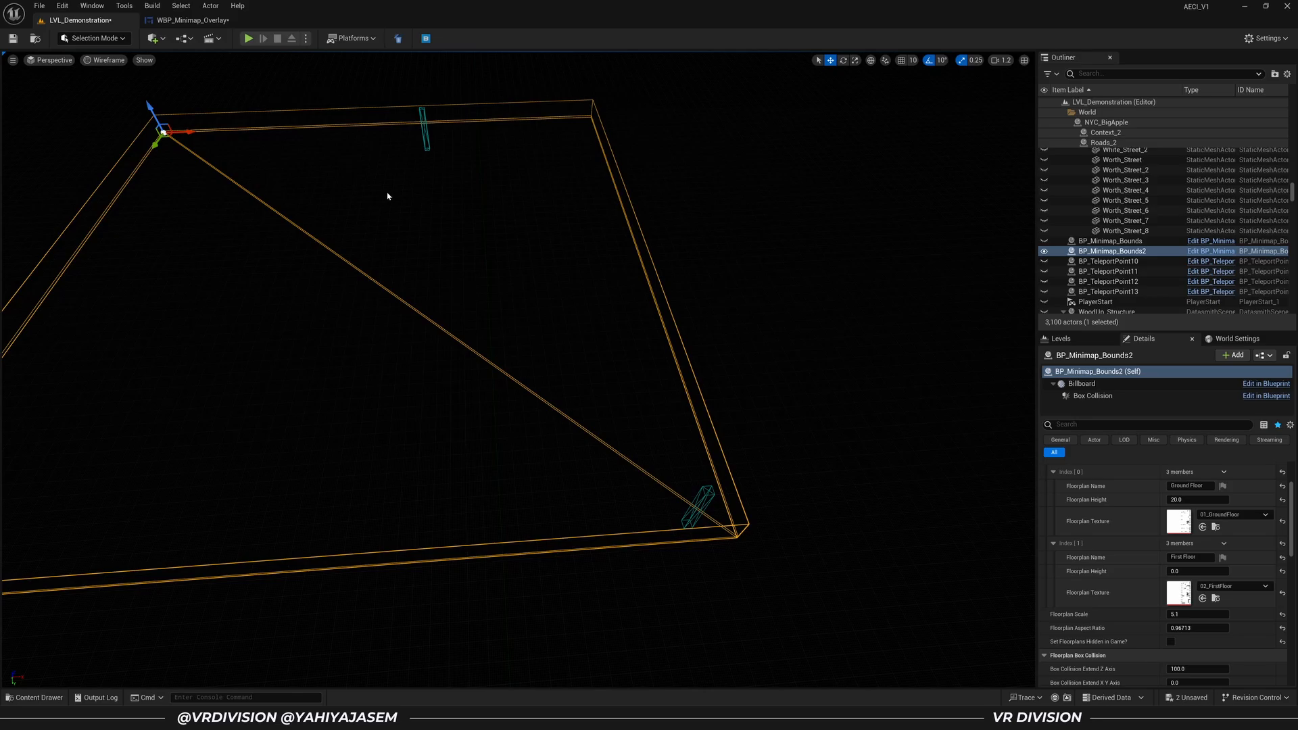
{"action": "double_click", "coordinate": [1179, 593]}
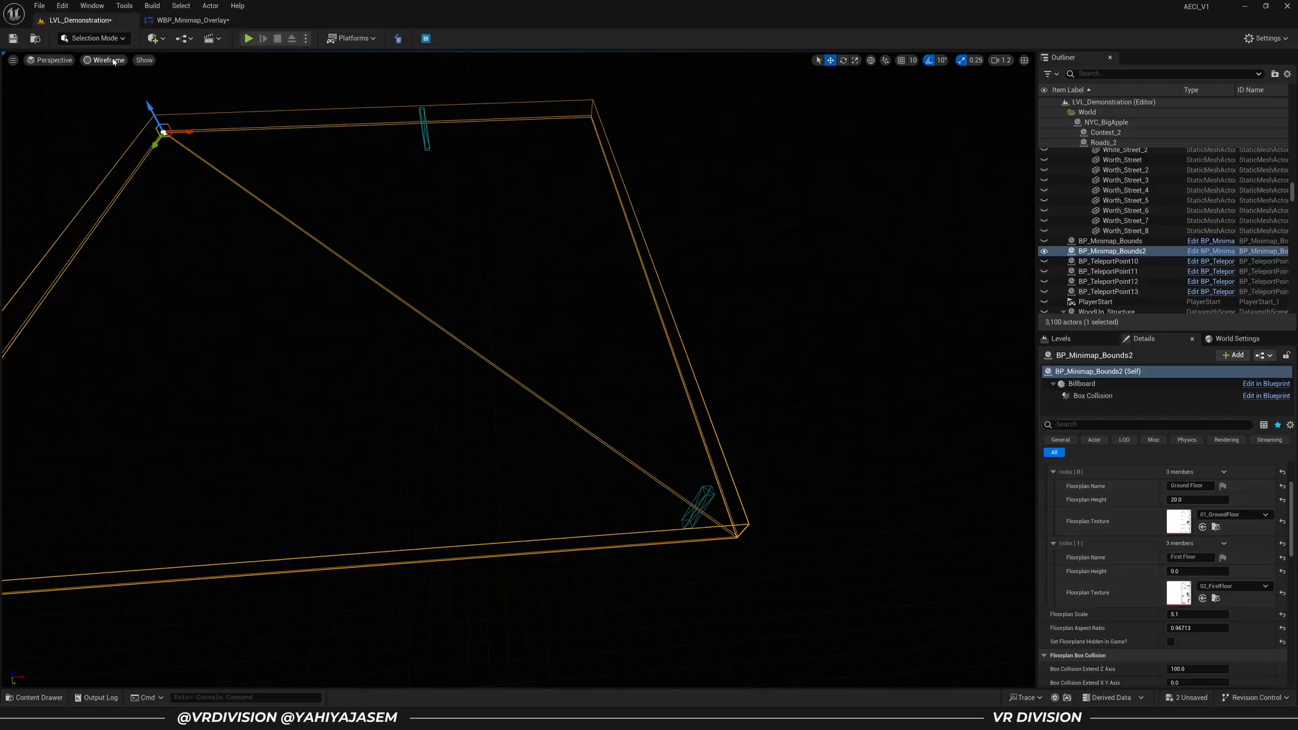
Switch the viewport to Unlit and raise the First Floor layer's height to about 463.6, near the building's first-floor slab
{"action": "left_click", "coordinate": [102, 60]}
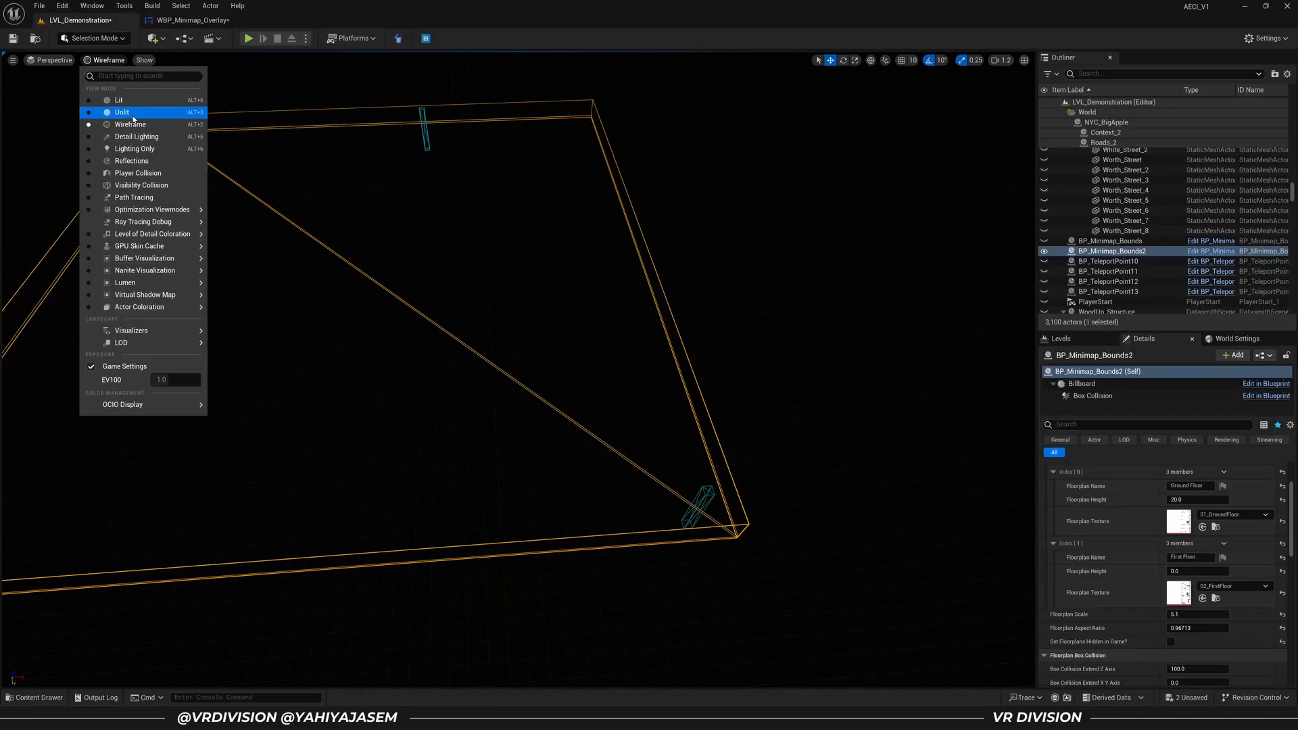
{"action": "left_click", "coordinate": [115, 116]}
{"action": "key", "text": "q"}
{"action": "right_click_drag", "start_coordinate": [545, 341], "coordinate": [545, 349]}
{"action": "left_click_drag", "start_coordinate": [1197, 571], "coordinate": [1200, 571]}
{"action": "right_click_drag", "start_coordinate": [1006, 538], "coordinate": [1006, 507]}
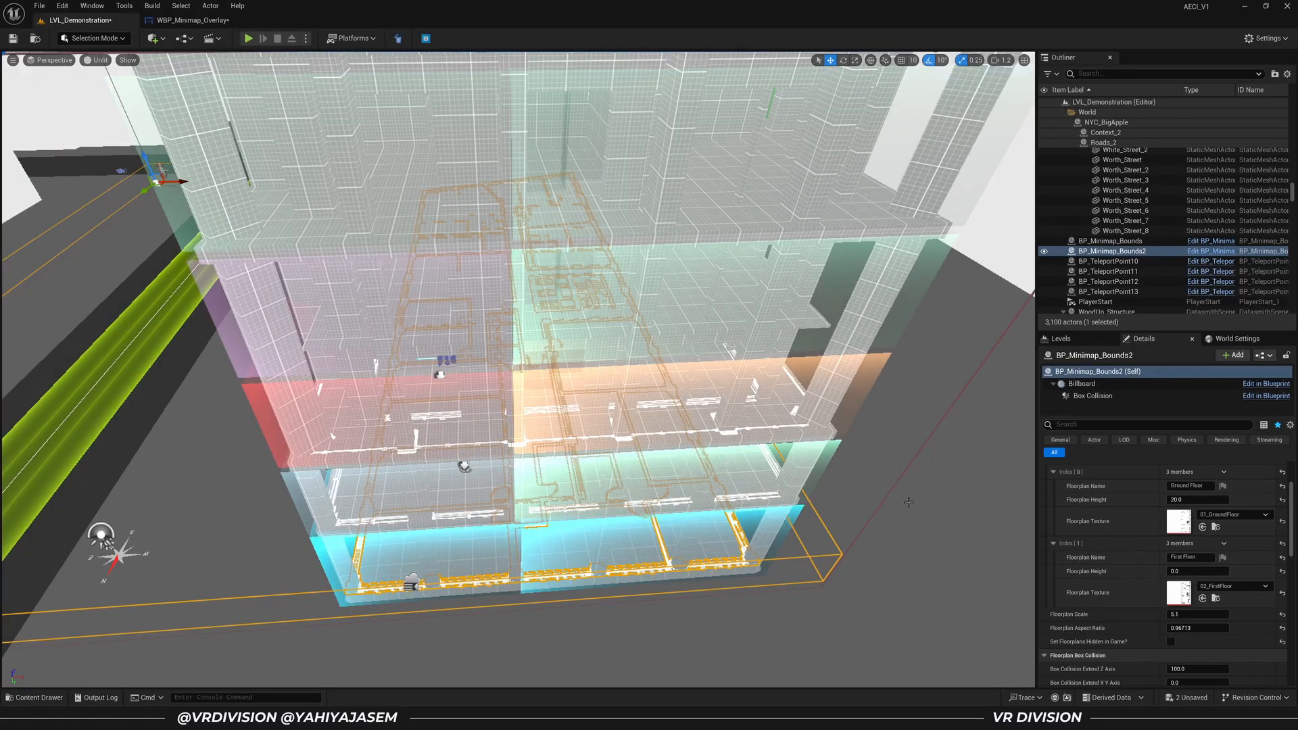
{"action": "right_click_drag", "start_coordinate": [781, 460], "coordinate": [781, 456]}
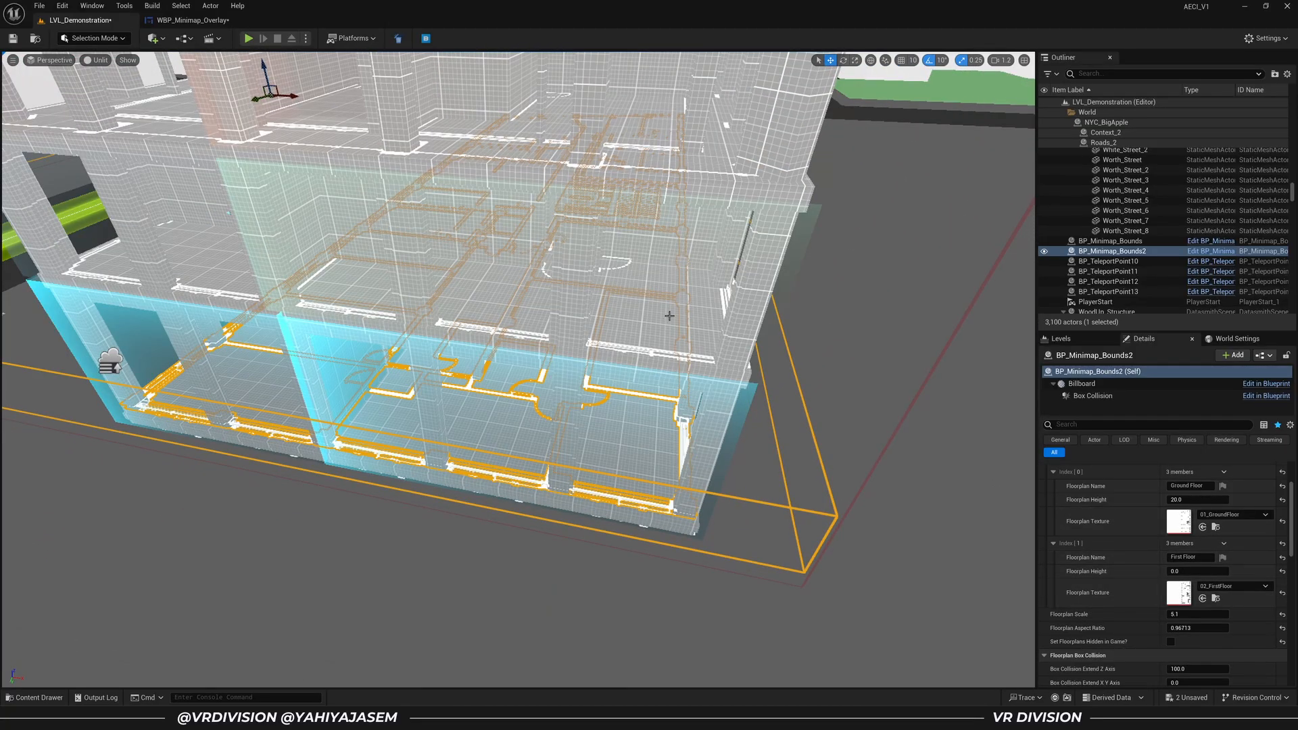
{"action": "right_click_drag", "start_coordinate": [669, 316], "coordinate": [605, 331]}
{"action": "right_click_drag", "start_coordinate": [643, 388], "coordinate": [646, 386]}
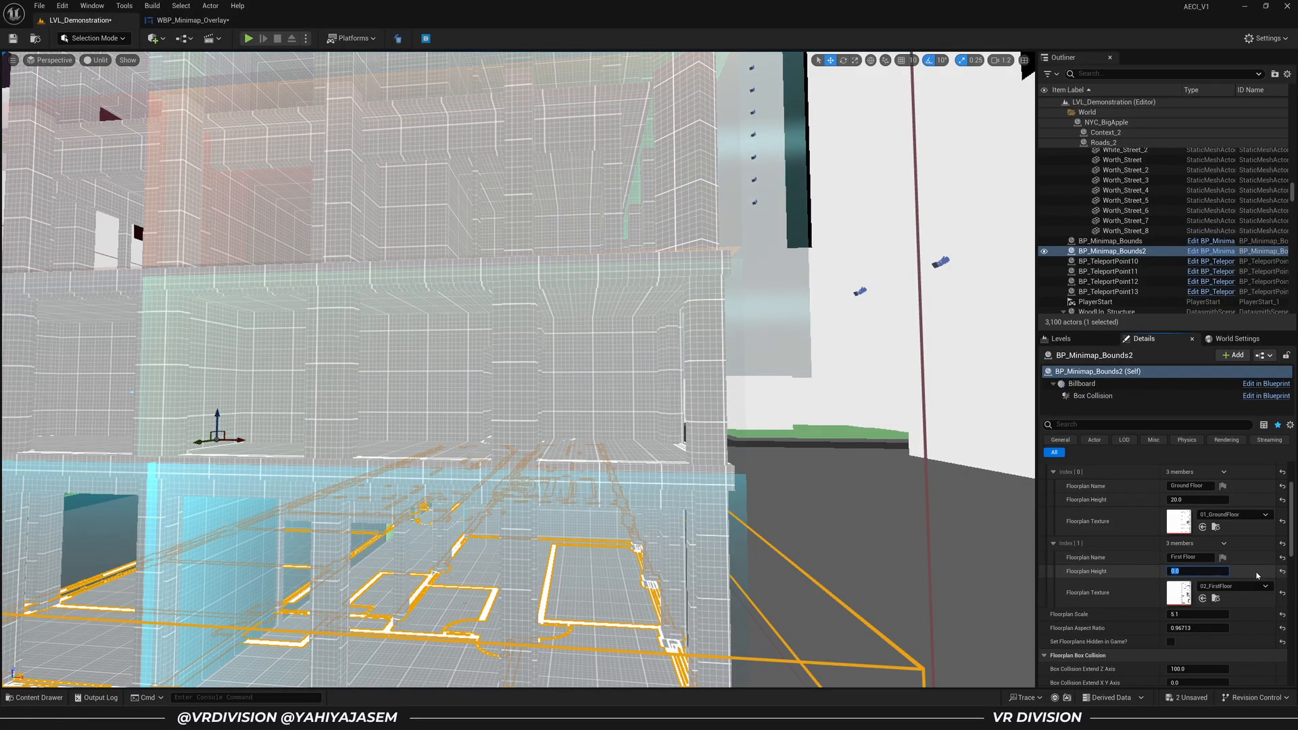
{"action": "right_click_drag", "start_coordinate": [933, 541], "coordinate": [905, 585]}
{"action": "left_click_drag", "start_coordinate": [1196, 571], "coordinate": [1250, 571]}
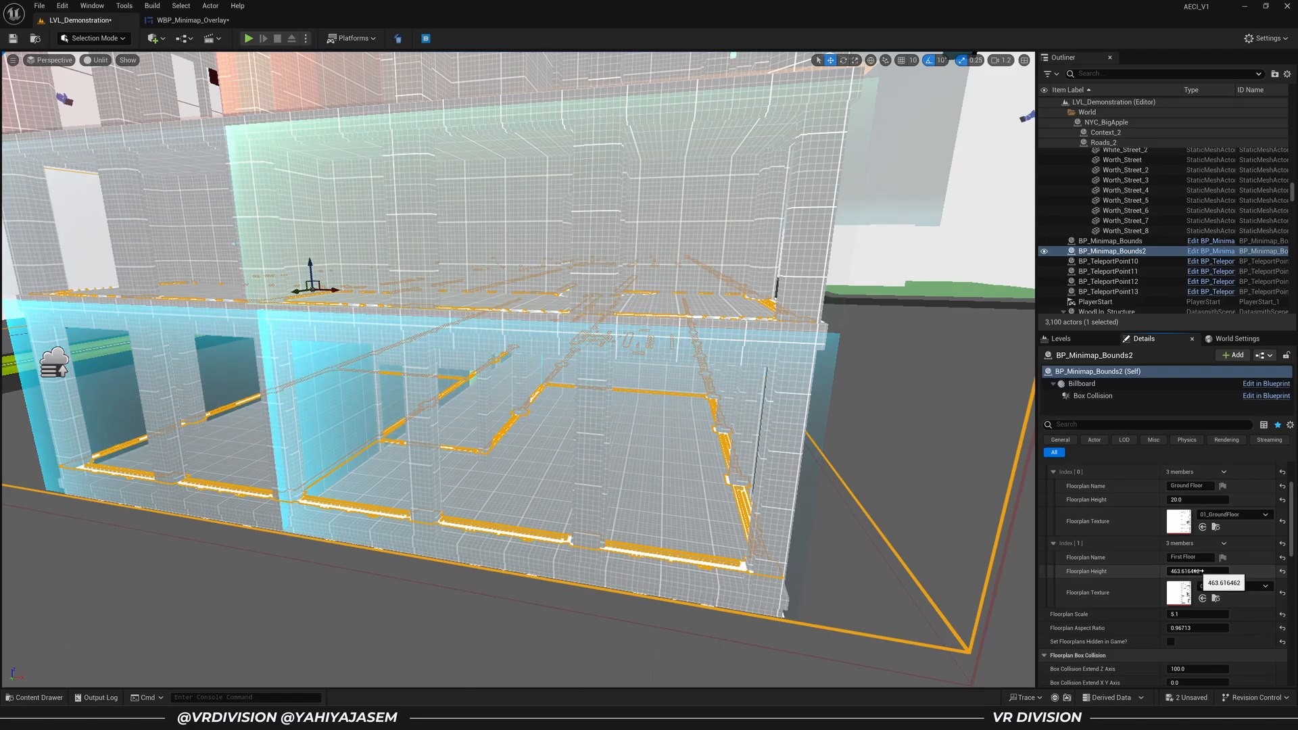
Delete BP_Minimap_Bounds2 and select the original BP_Minimap_Bounds actor
{"action": "mouse_move", "coordinate": [797, 473]}
{"action": "right_mouse_down"}
{"action": "mouse_move", "coordinate": [730, 426]}
{"action": "mouse_move", "coordinate": [726, 443]}
{"action": "mouse_move", "coordinate": [797, 473]}
{"action": "right_mouse_up"}
{"action": "key", "text": "Delete"}
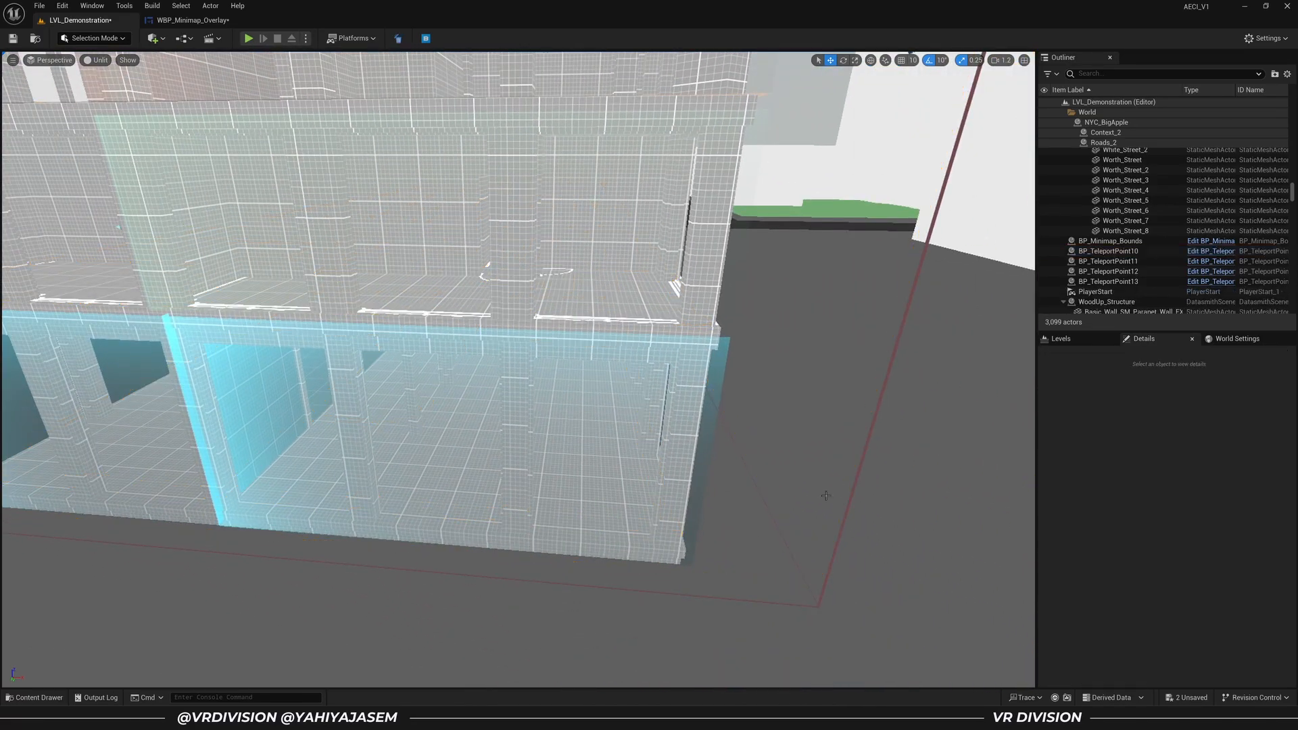
{"action": "left_click", "coordinate": [853, 488]}
Expand the third layer of BP_Minimap_Bounds and examine the layers' heights against the building's floors
{"action": "right_click_drag", "start_coordinate": [732, 508], "coordinate": [732, 526]}
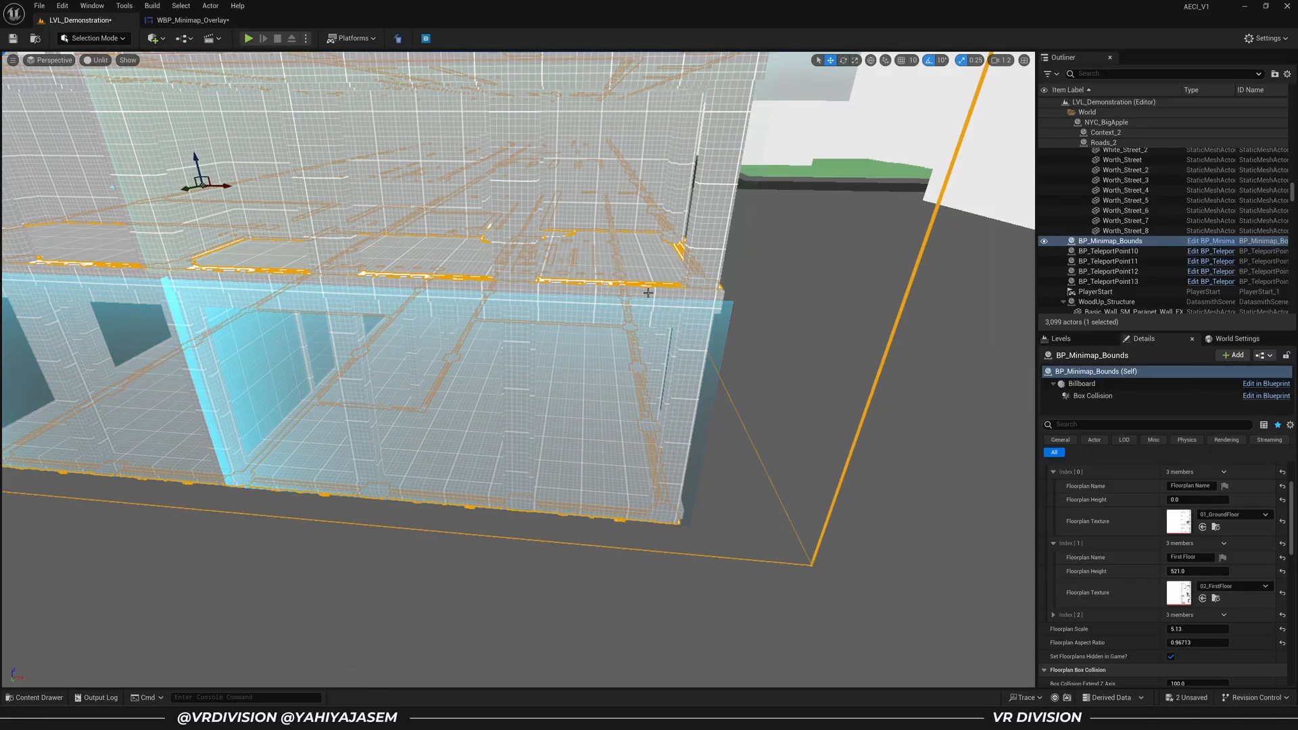
{"action": "scroll", "coordinate": [648, 292], "scroll_direction": "up", "scroll_amount": 5}
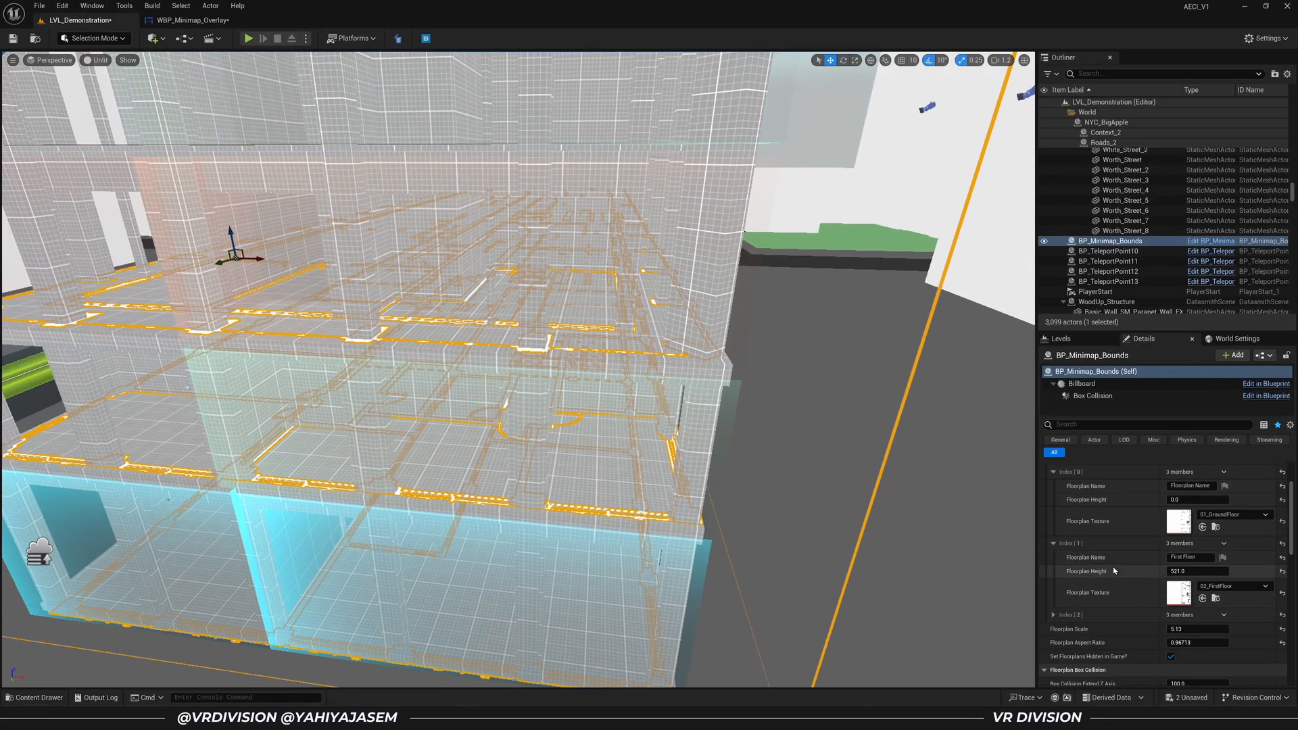
{"action": "left_click", "coordinate": [1052, 614]}
{"action": "scroll", "coordinate": [1149, 595], "scroll_direction": "down", "scroll_amount": 1}
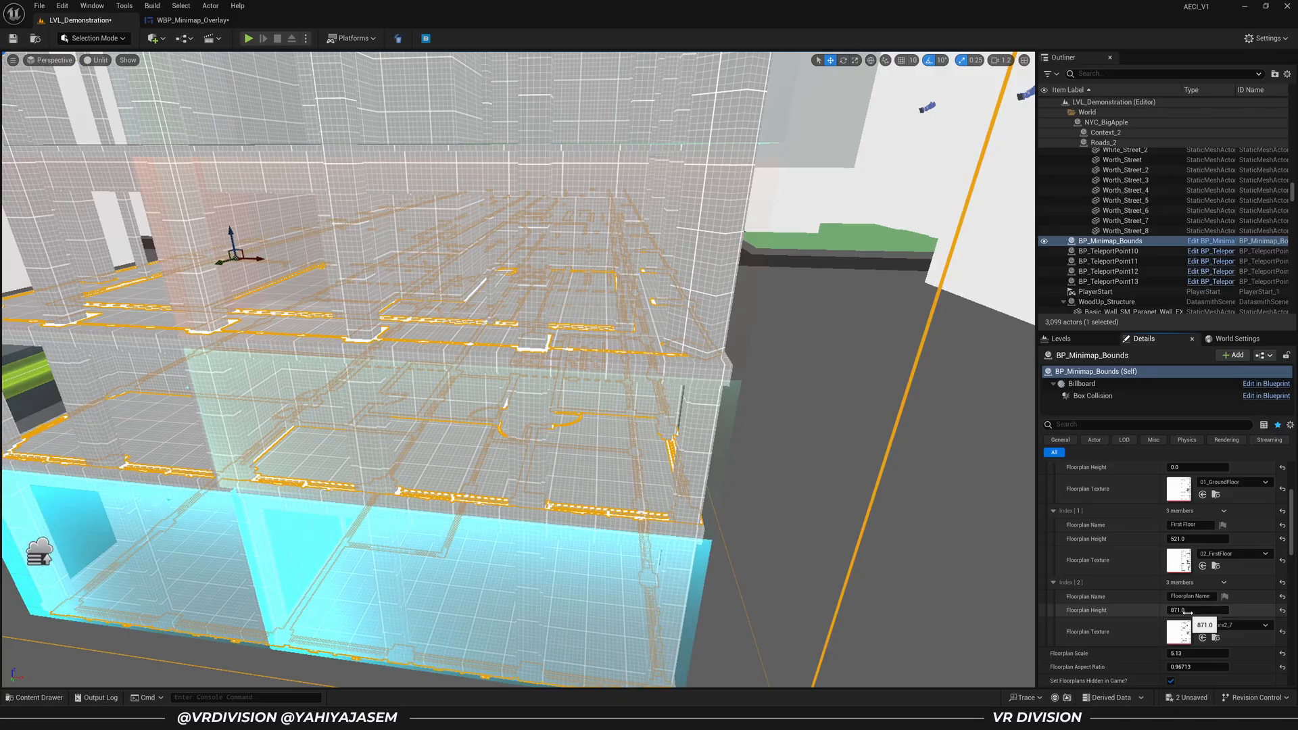
{"action": "right_click_drag", "start_coordinate": [811, 459], "coordinate": [514, 473]}
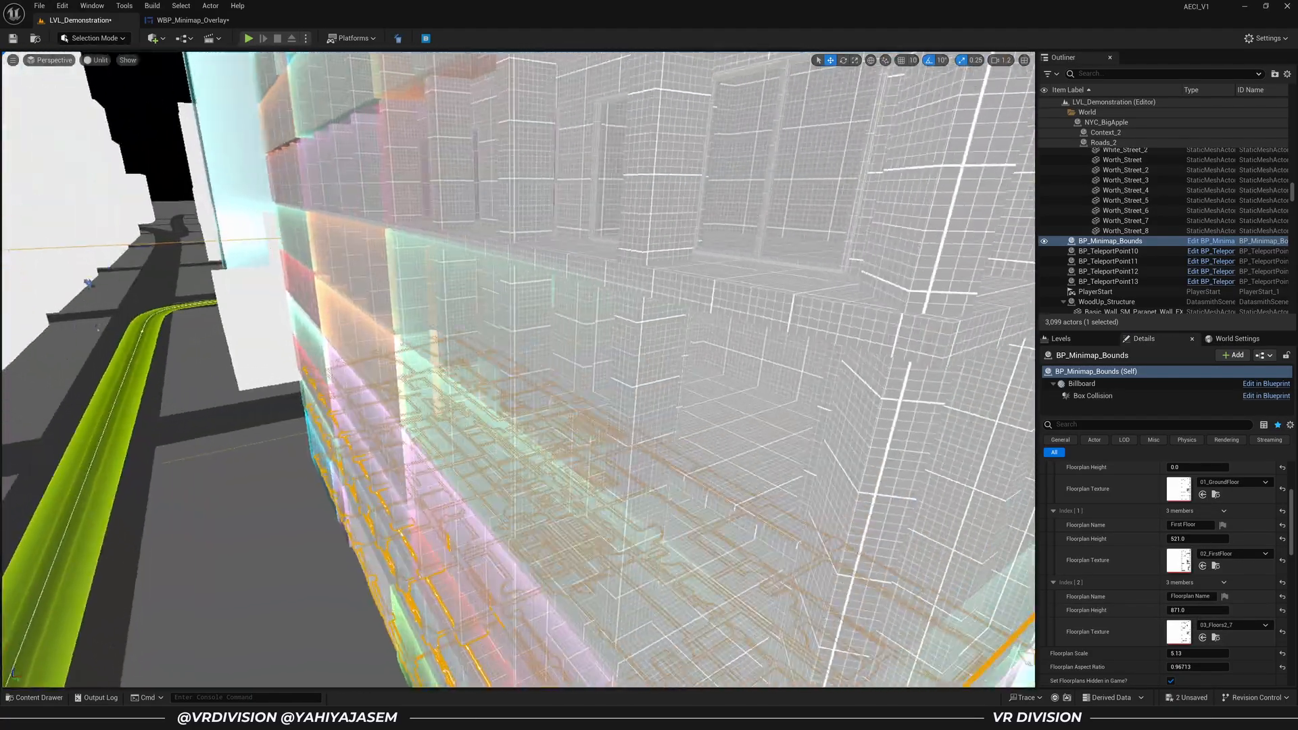
{"action": "right_click_drag", "start_coordinate": [666, 309], "coordinate": [778, 321]}
Switch the viewport to Lit and add a fourth minimap layer to BP_Minimap_Bounds
{"action": "key", "text": "alt+4"}
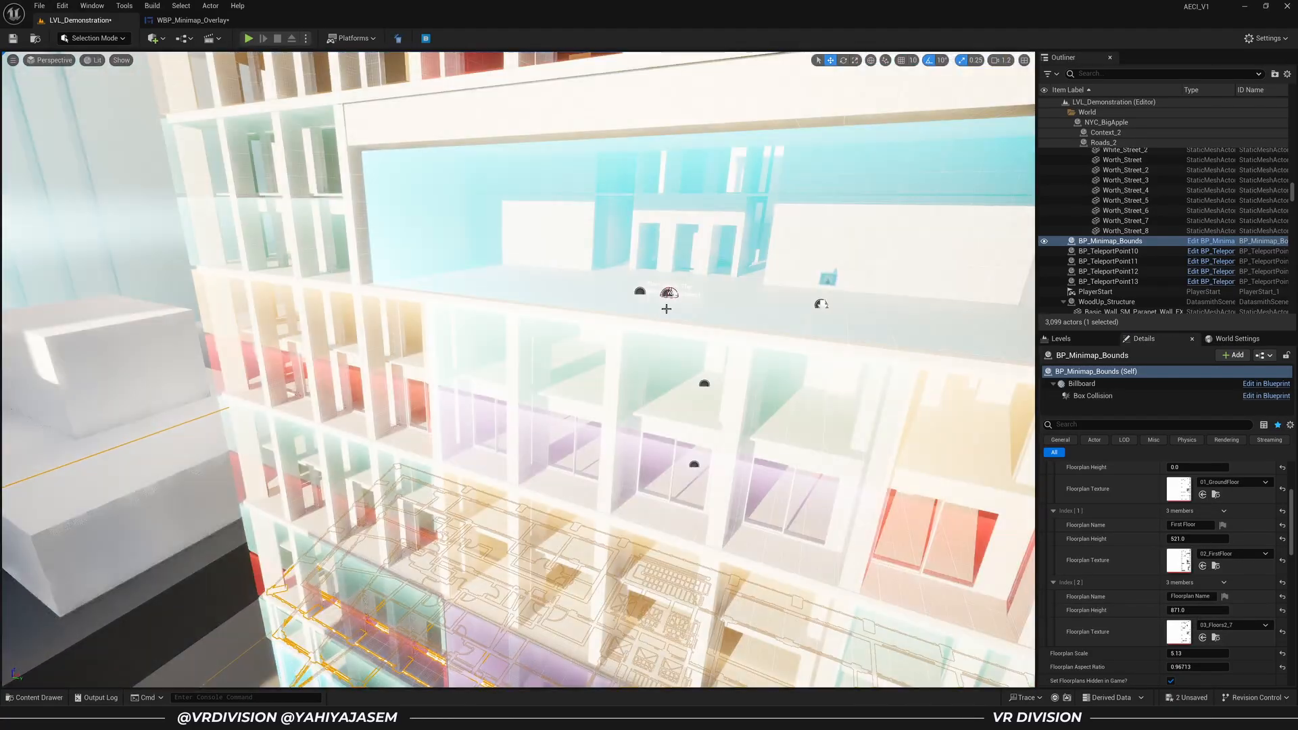
{"action": "key", "text": "s"}
{"action": "right_click_drag", "start_coordinate": [666, 309], "coordinate": [744, 297]}
{"action": "scroll", "coordinate": [1146, 606], "scroll_direction": "up", "scroll_amount": 3}
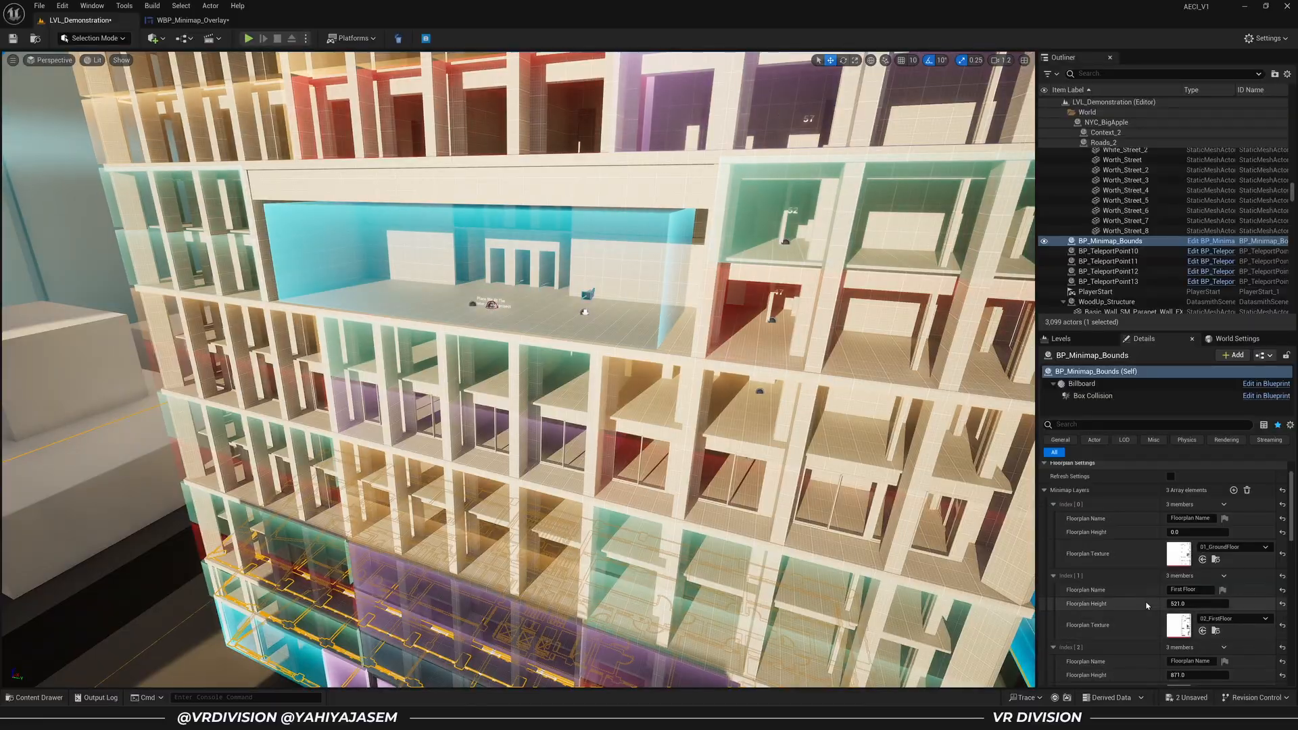
{"action": "scroll", "coordinate": [1147, 605], "scroll_direction": "up", "scroll_amount": 2}
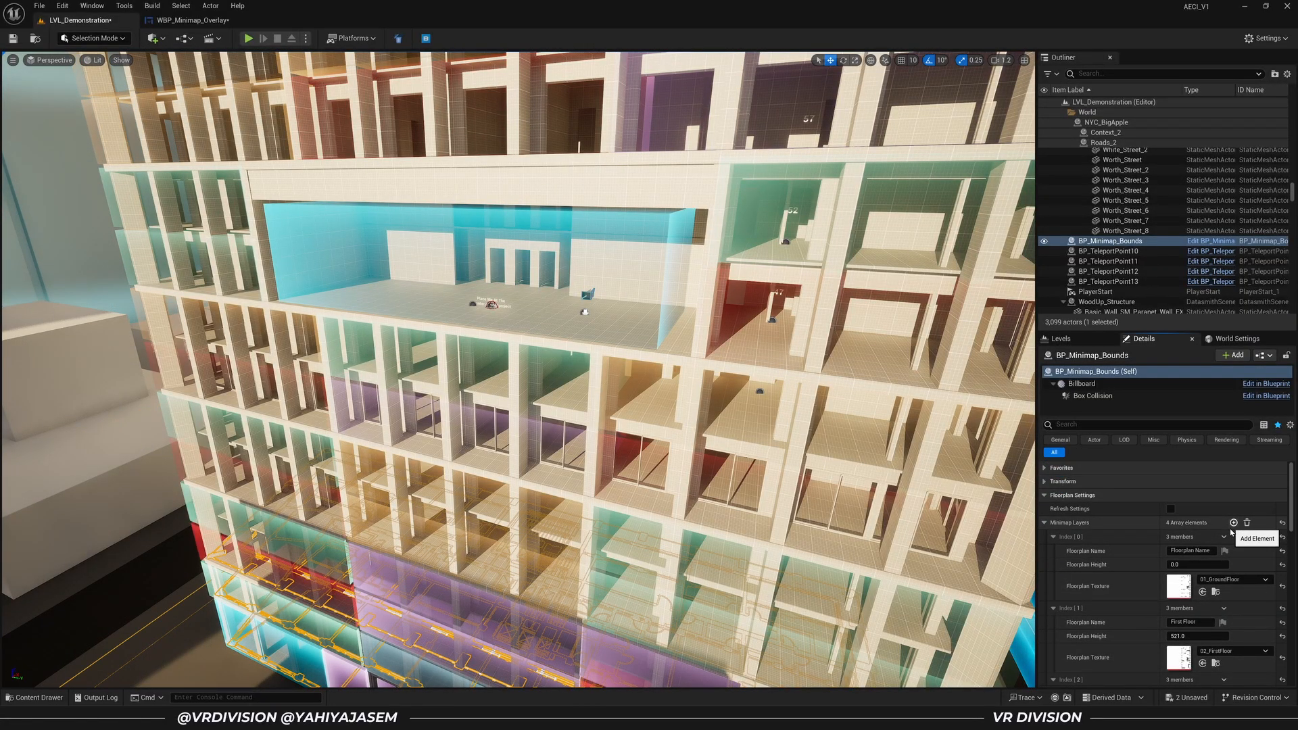
{"action": "scroll", "coordinate": [1227, 540], "scroll_direction": "down", "scroll_amount": 5}
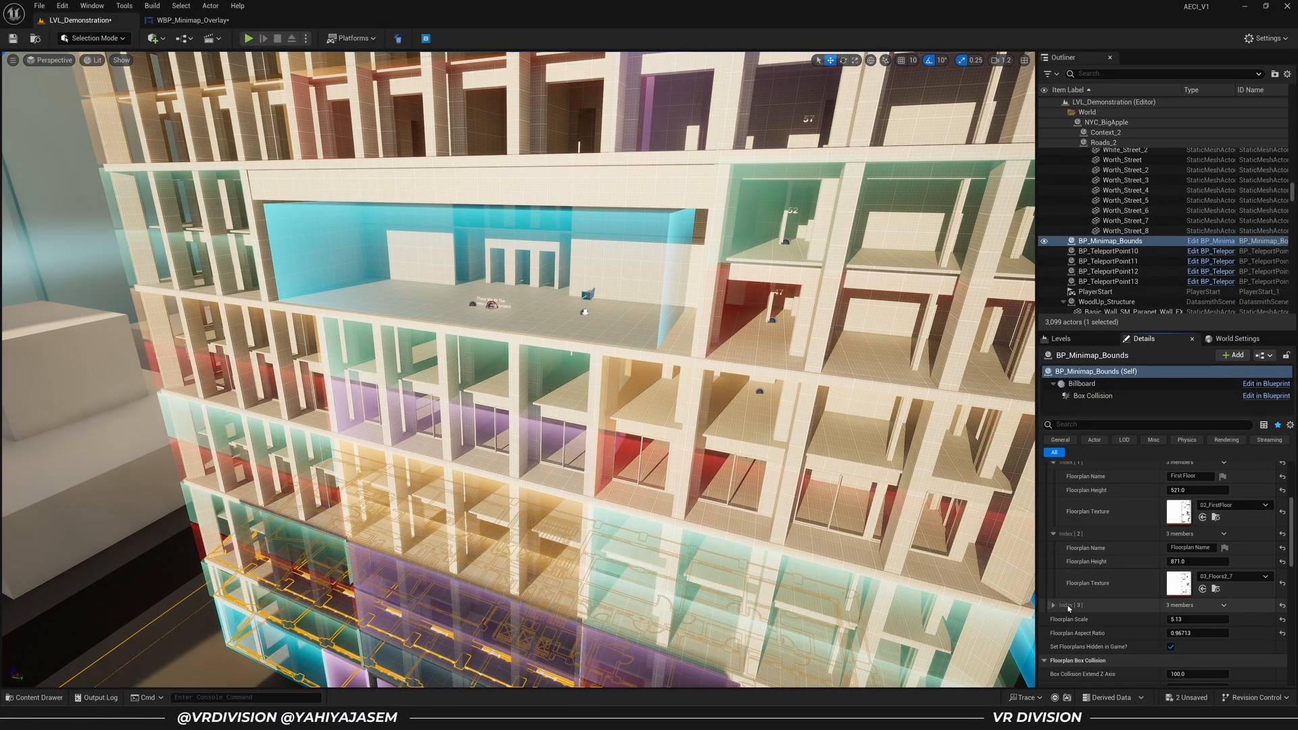
Browse to the ExampleFloorplans textures and examine 03_Floors2_7, the plan shared by the repeating floors
{"action": "left_click", "coordinate": [1215, 518]}
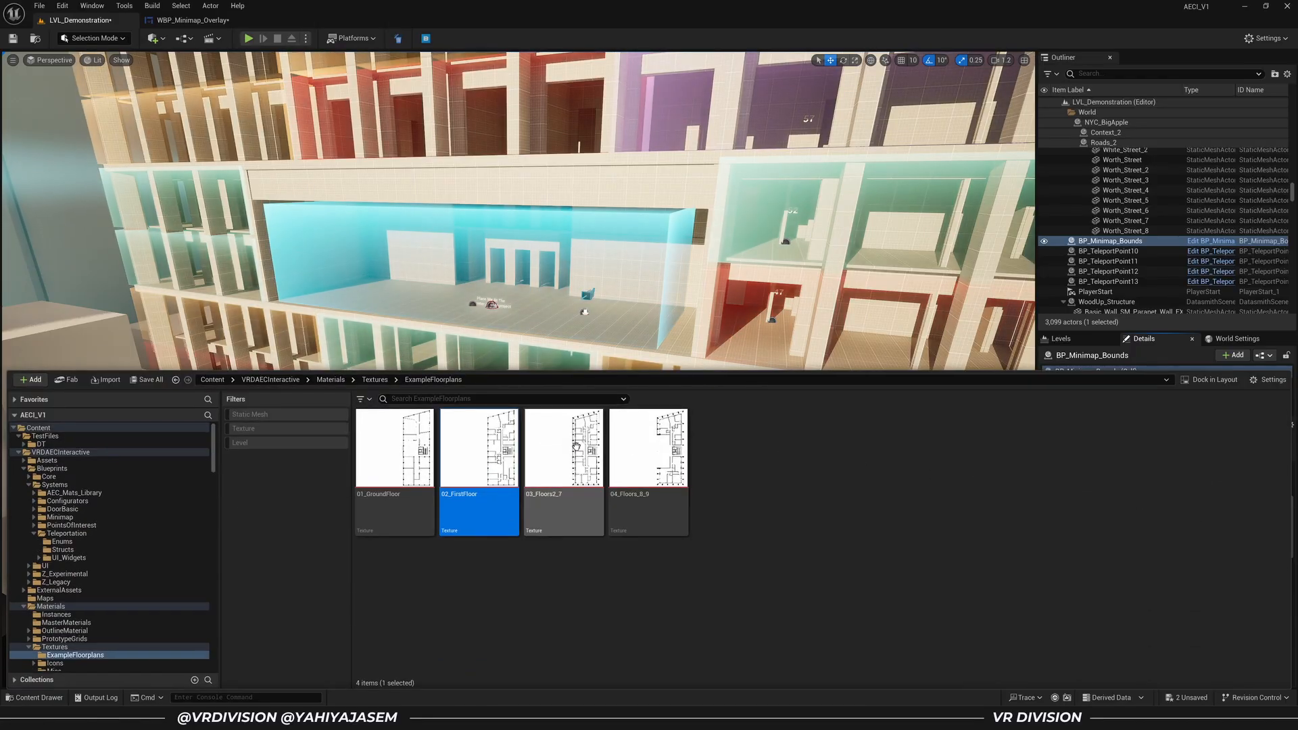
{"action": "left_click", "coordinate": [394, 485]}
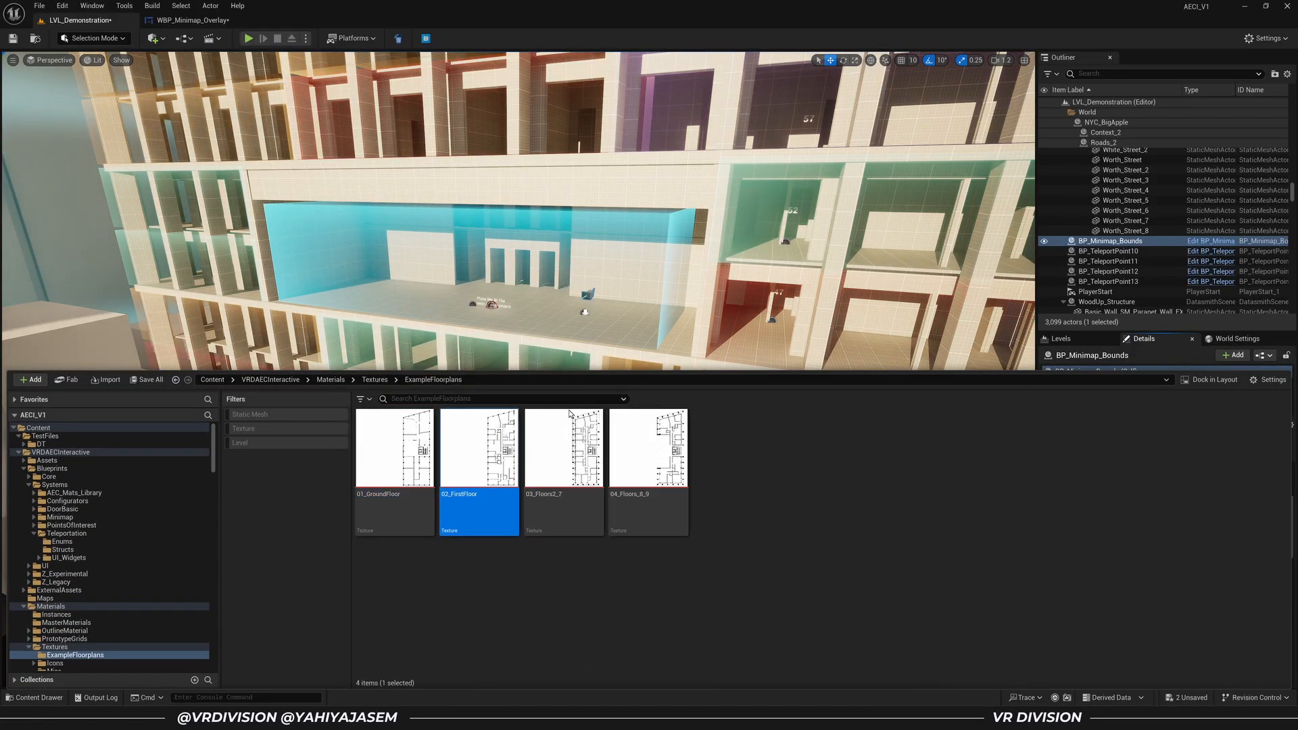
{"action": "left_click", "coordinate": [571, 417]}
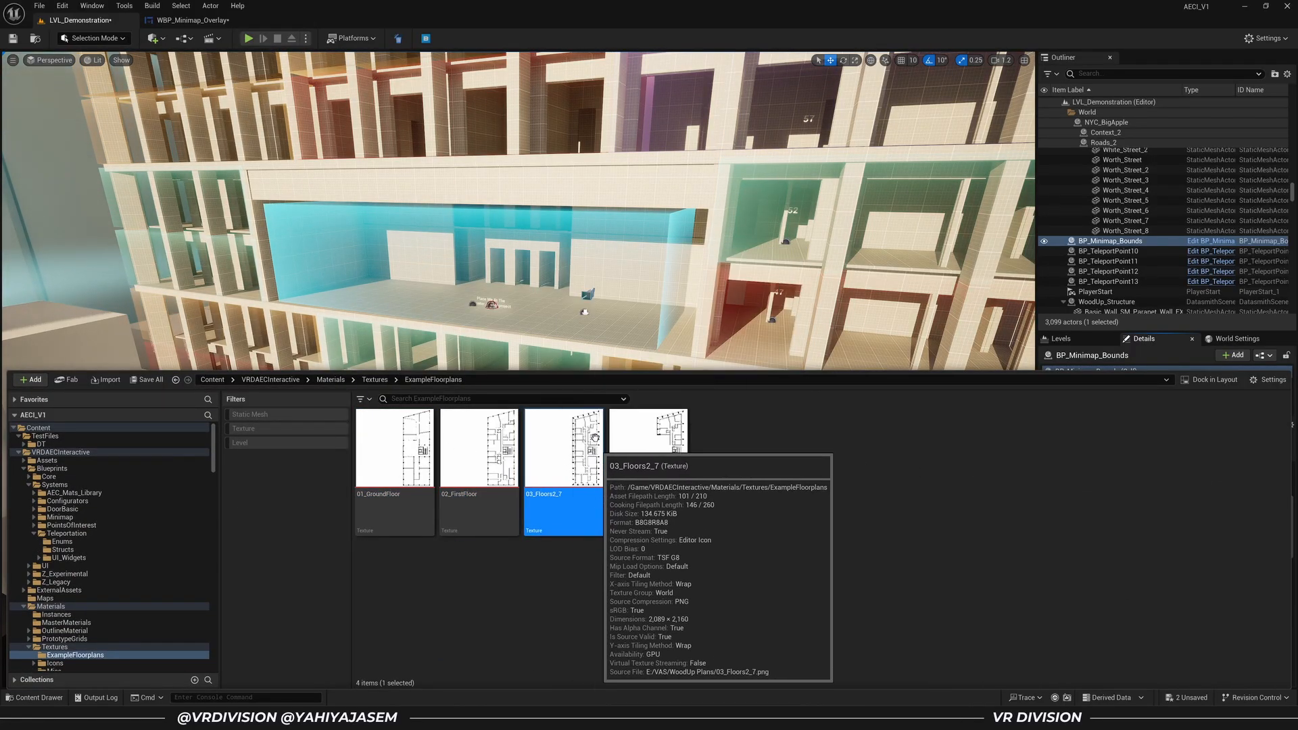
{"action": "left_click_drag", "start_coordinate": [594, 438], "coordinate": [1152, 527]}
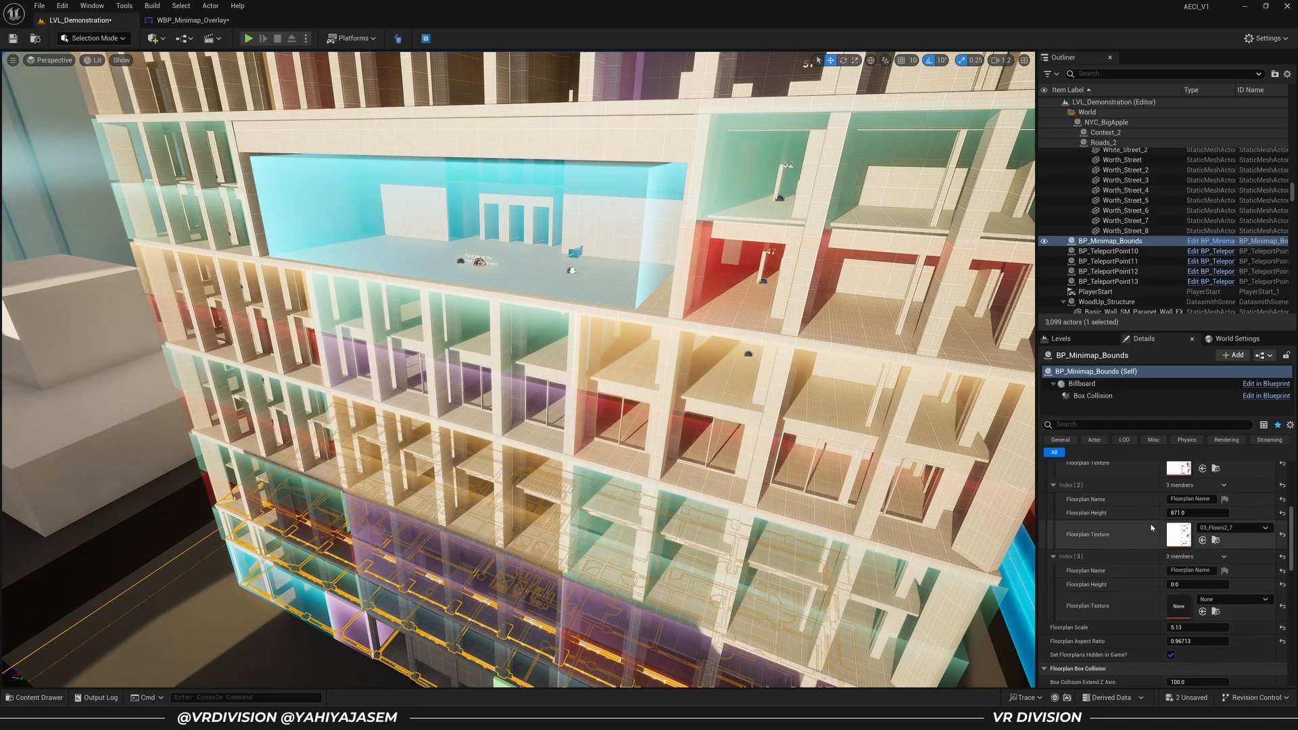
Copy the third minimap layer's settings and paste them onto the fourth layer
{"action": "right_click", "coordinate": [1093, 486], "text": "shift"}
{"action": "left_click", "coordinate": [1118, 561], "text": "shift"}
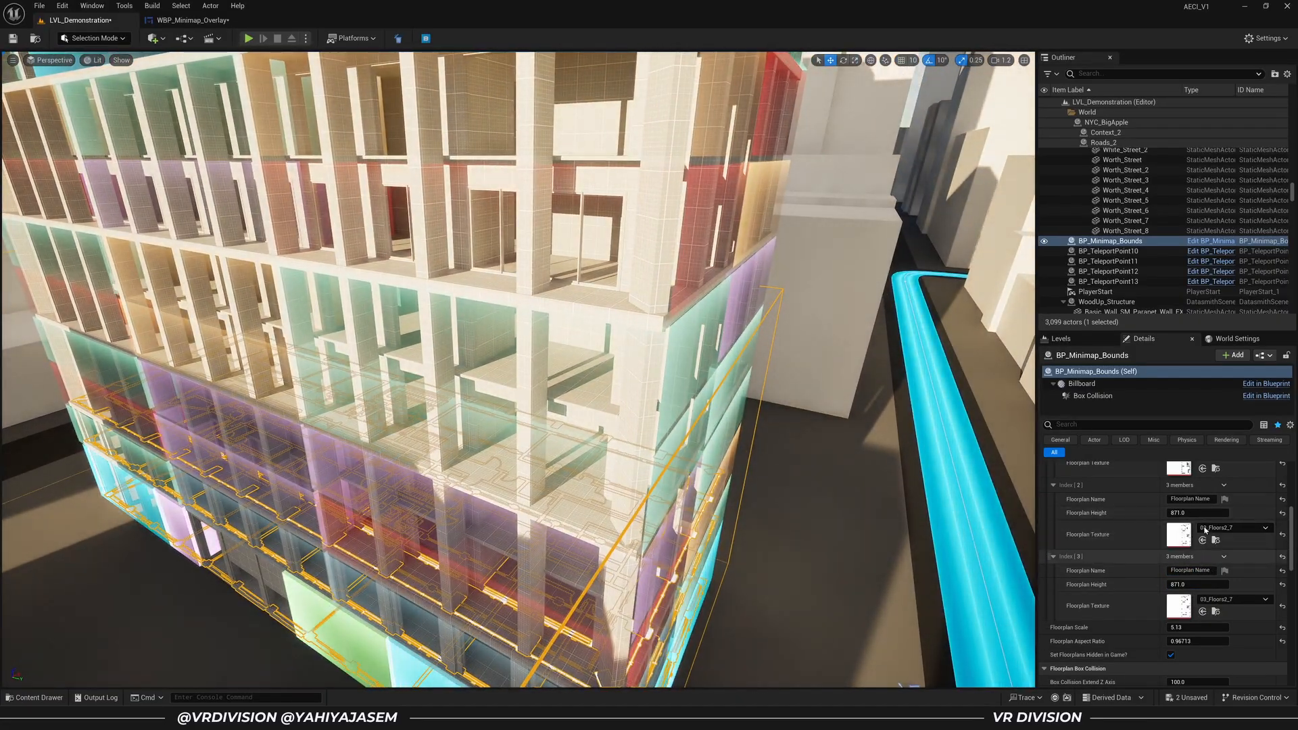
Name the third minimap layer Floor 2 and the fourth layer Floor 3
{"action": "scroll", "coordinate": [1193, 520], "scroll_direction": "up", "scroll_amount": 3}
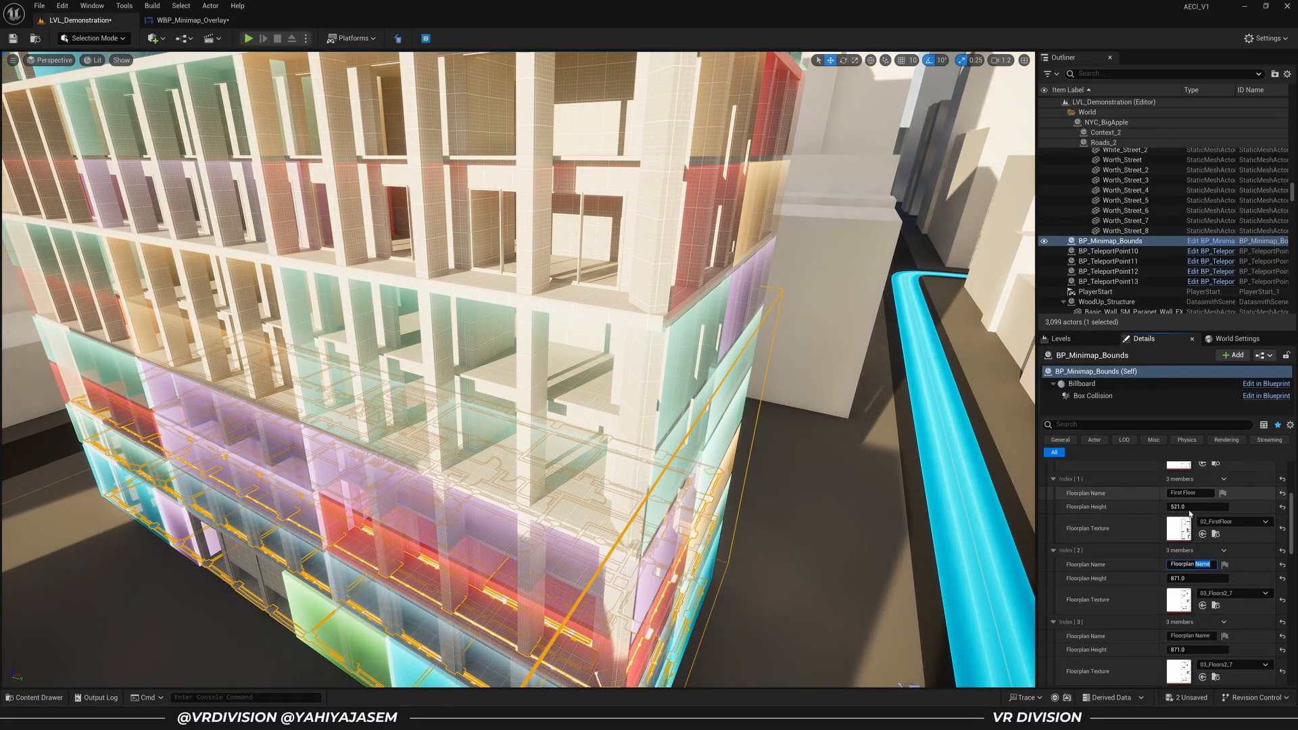
{"action": "type", "text": "Floor 2"}
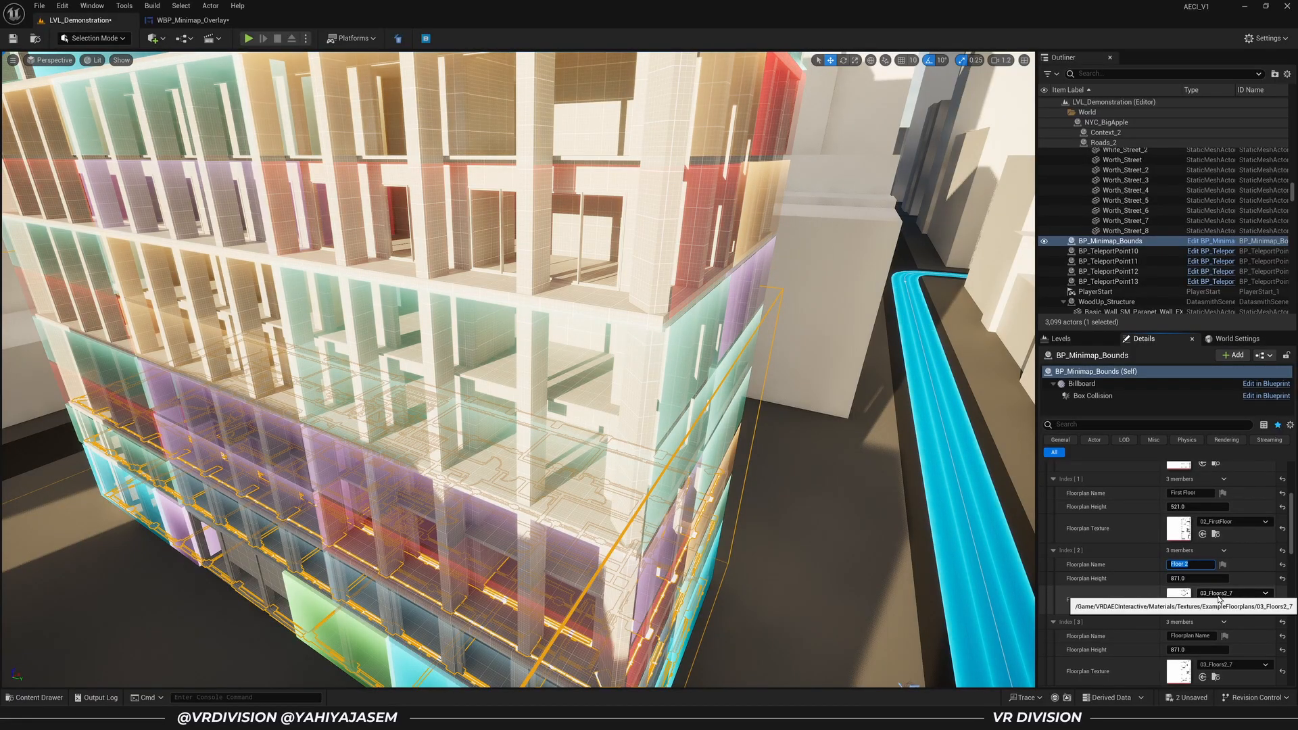
{"action": "left_click", "coordinate": [1210, 635]}
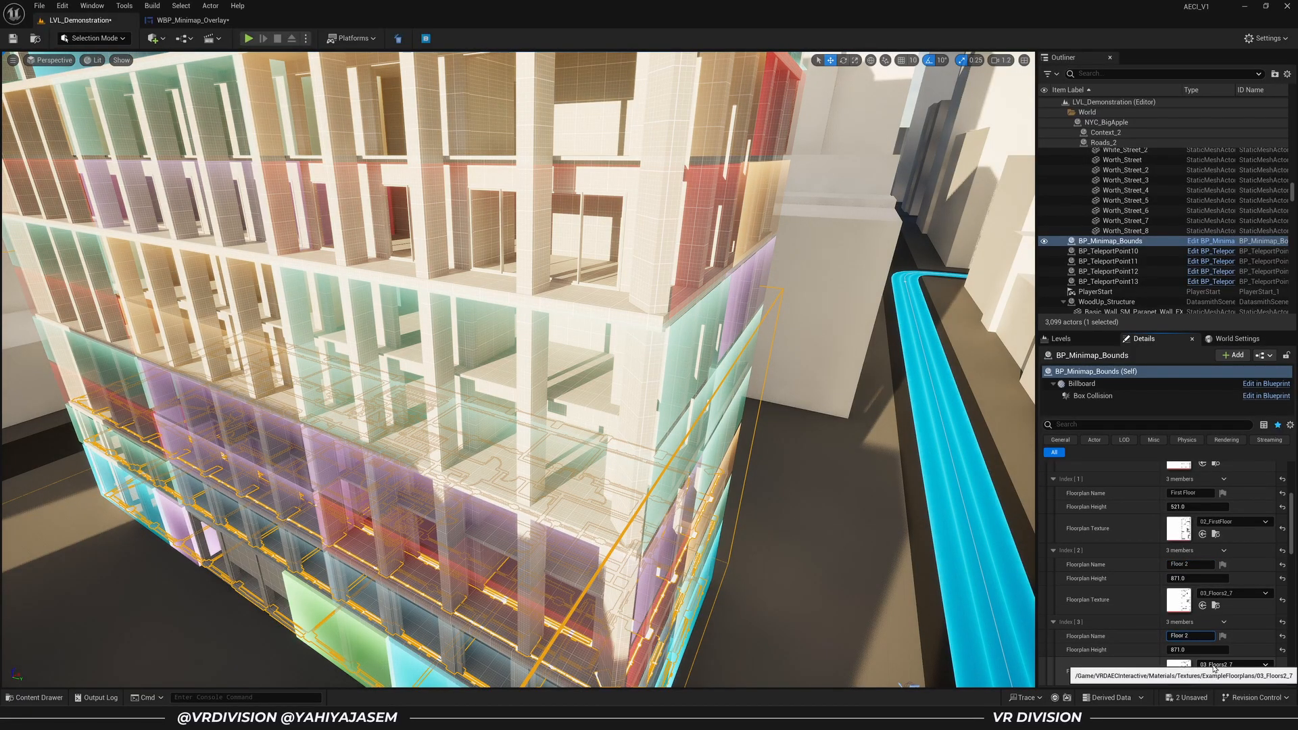
{"action": "scroll", "coordinate": [1214, 667], "scroll_direction": "down", "scroll_amount": 4}
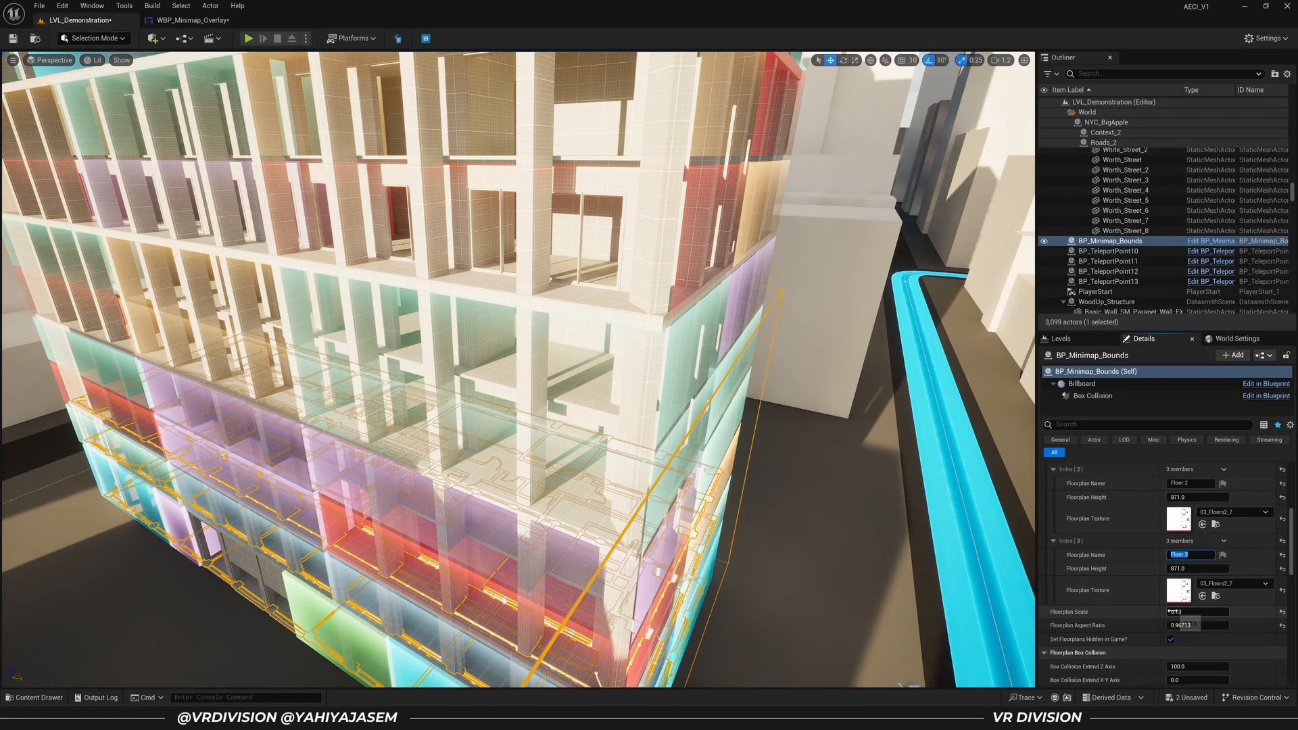
Raise the Floor 3 layer's floor plan toward the third floor and set its height to 1240
{"action": "right_click_drag", "start_coordinate": [676, 419], "coordinate": [557, 365]}
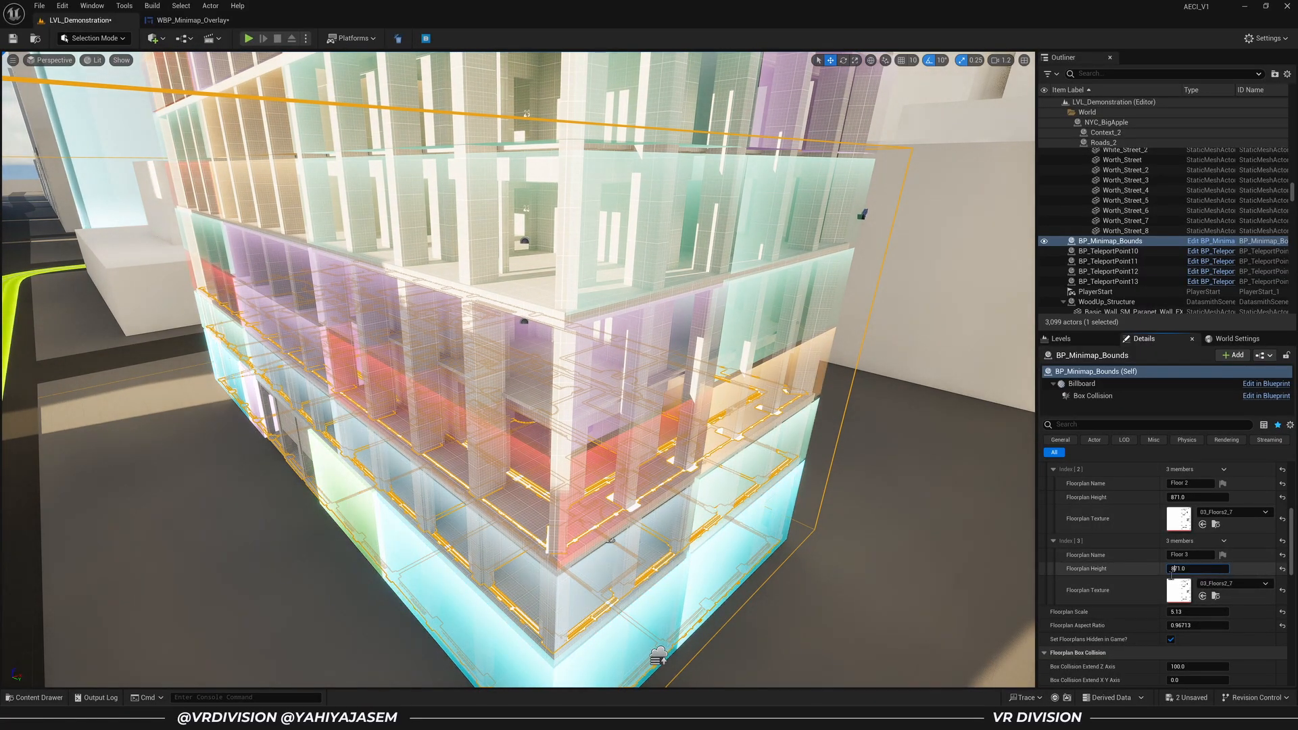
{"action": "key", "text": "BackSpace"}
{"action": "type", "text": "9"}
{"action": "key", "text": "Return"}
{"action": "right_click_drag", "start_coordinate": [676, 419], "coordinate": [669, 419]}
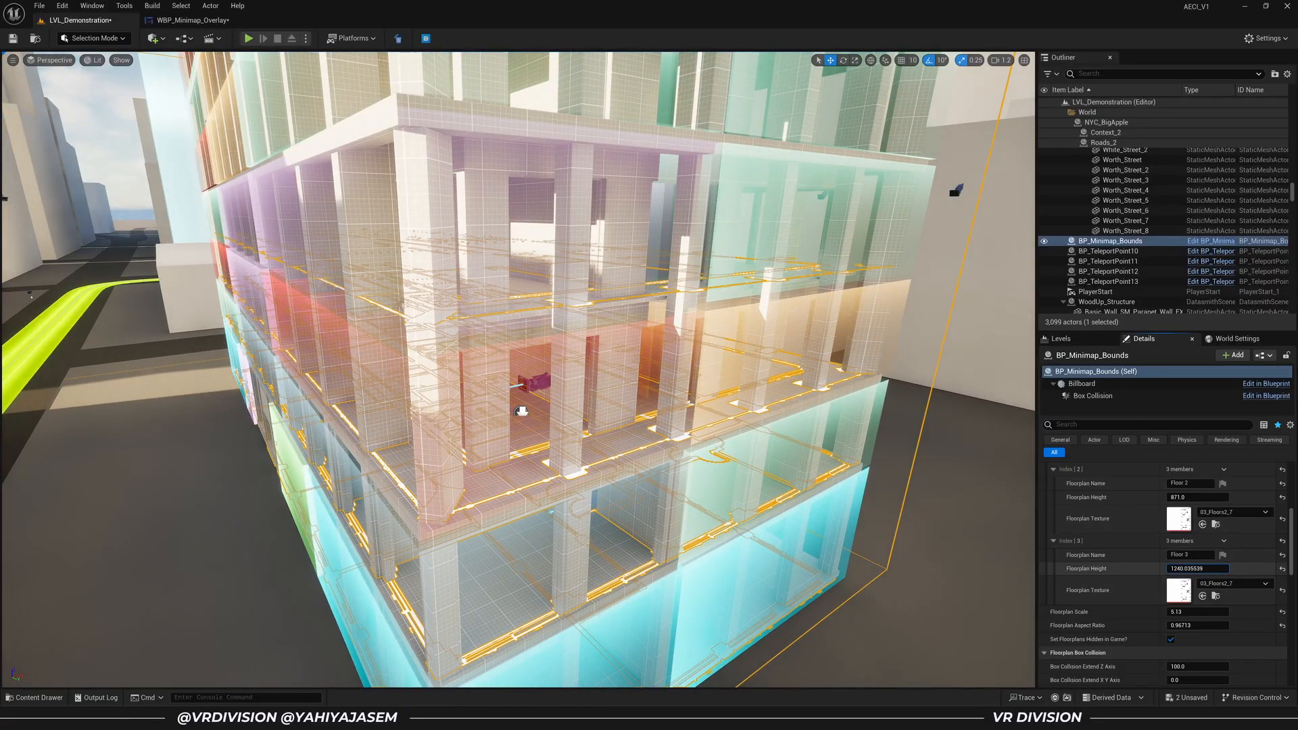
{"action": "type", "text": "12"}
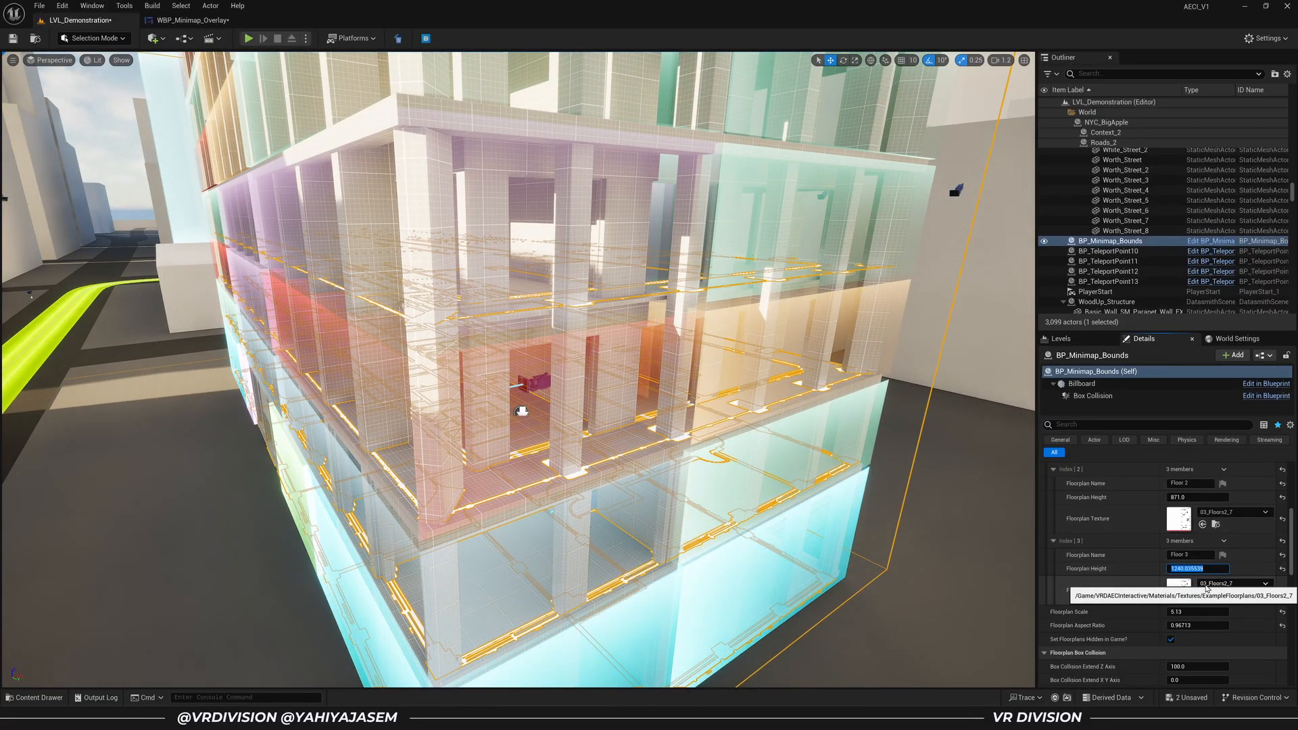
{"action": "type", "text": "40"}
{"action": "key", "text": "Return"}
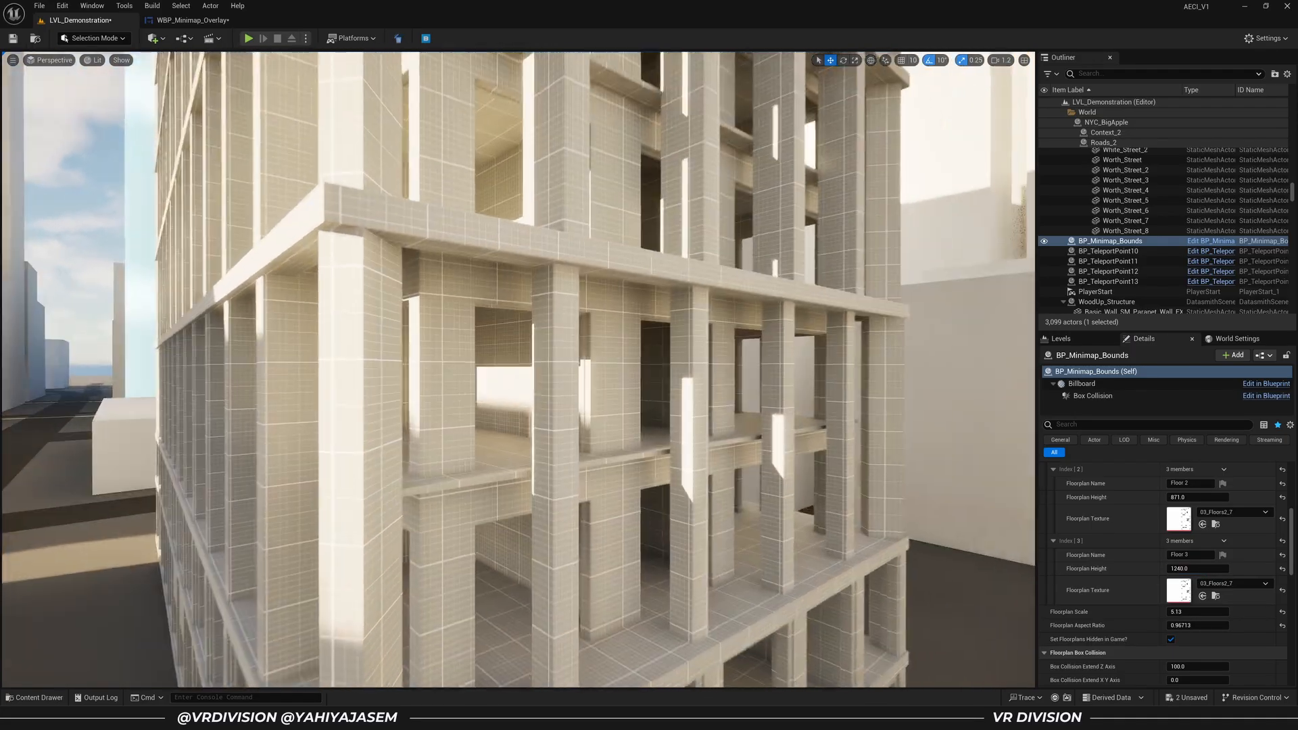
Lower the Floor 3 layer's height to 1230 and then to 1220, checking the plan against the floor slab
{"action": "key", "text": "w"}
{"action": "mouse_move", "coordinate": [681, 327]}
{"action": "right_mouse_down"}
{"action": "mouse_move", "coordinate": [649, 337]}
{"action": "mouse_move", "coordinate": [844, 379]}
{"action": "mouse_move", "coordinate": [912, 365]}
{"action": "mouse_move", "coordinate": [696, 330]}
{"action": "right_mouse_up"}
{"action": "scroll", "coordinate": [681, 327], "scroll_direction": "down", "scroll_amount": 3}
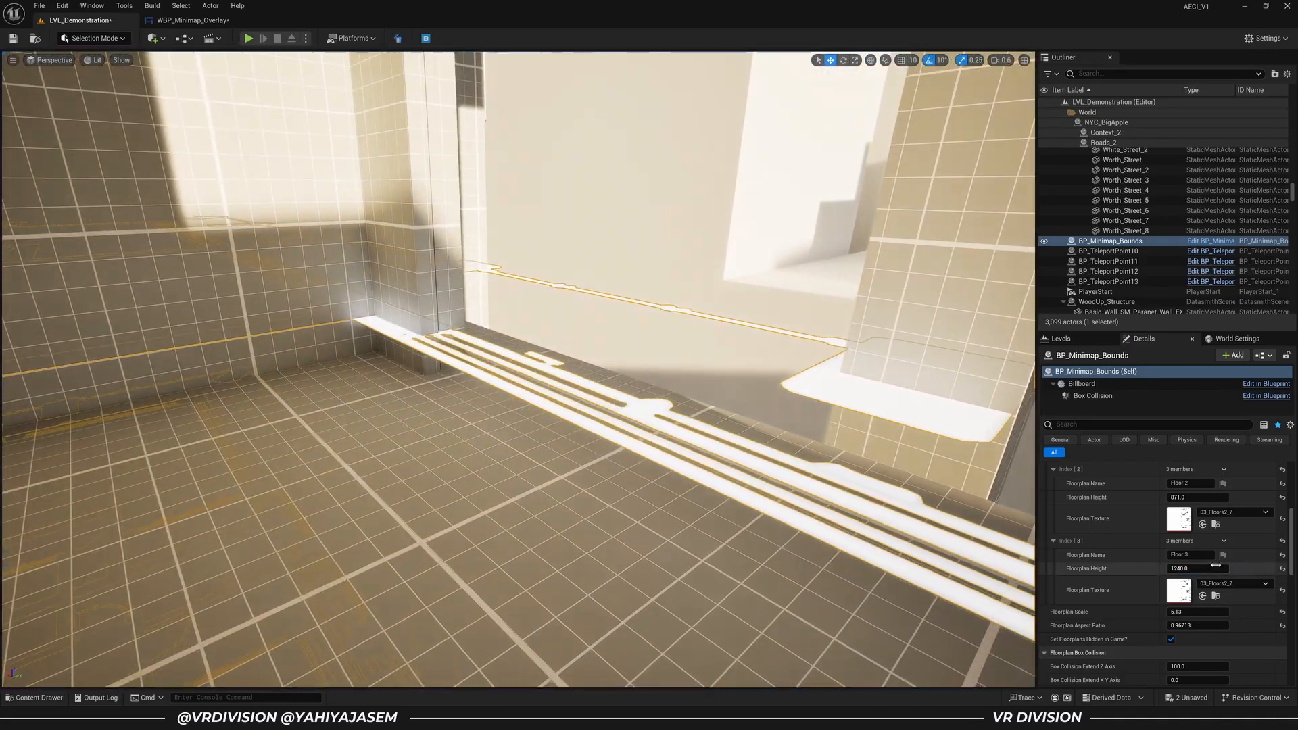
{"action": "key", "text": "BackSpace"}
{"action": "key", "text": "BackSpace"}
{"action": "type", "text": "30"}
{"action": "key", "text": "Return"}
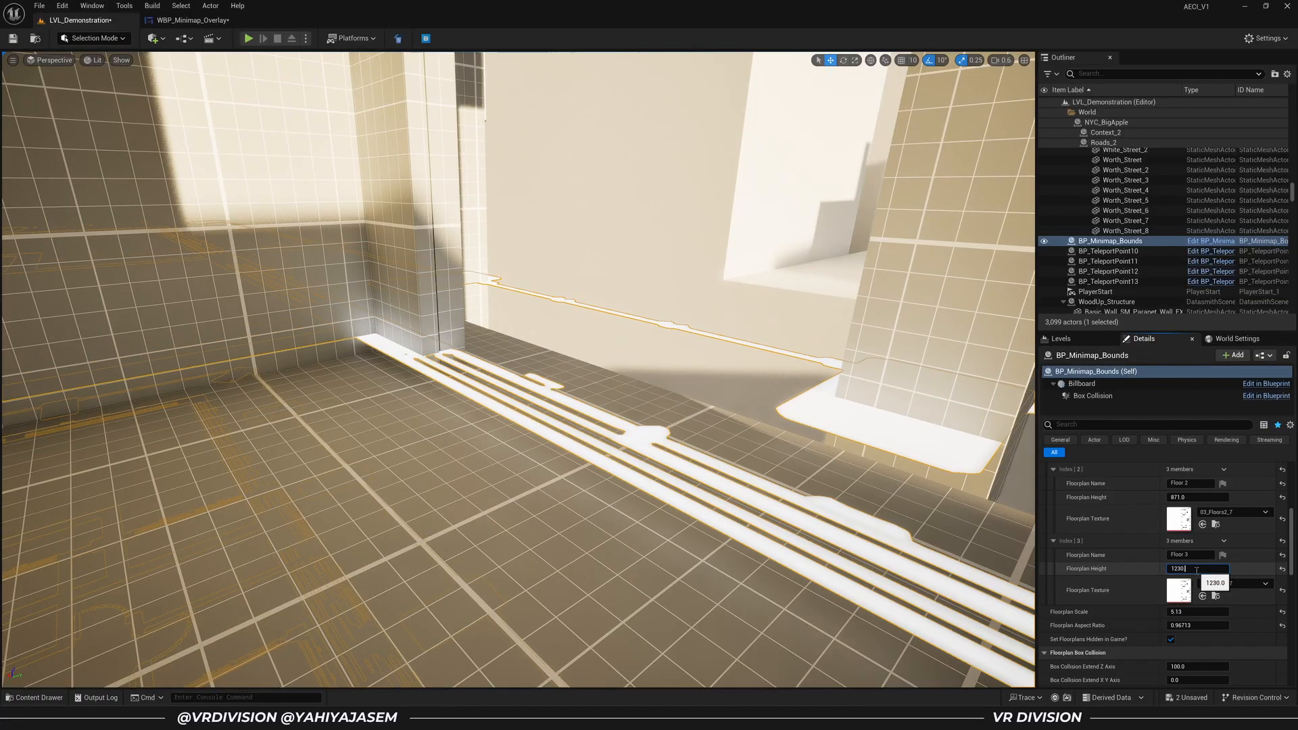
{"action": "type", "text": "20"}
{"action": "key", "text": "Return"}
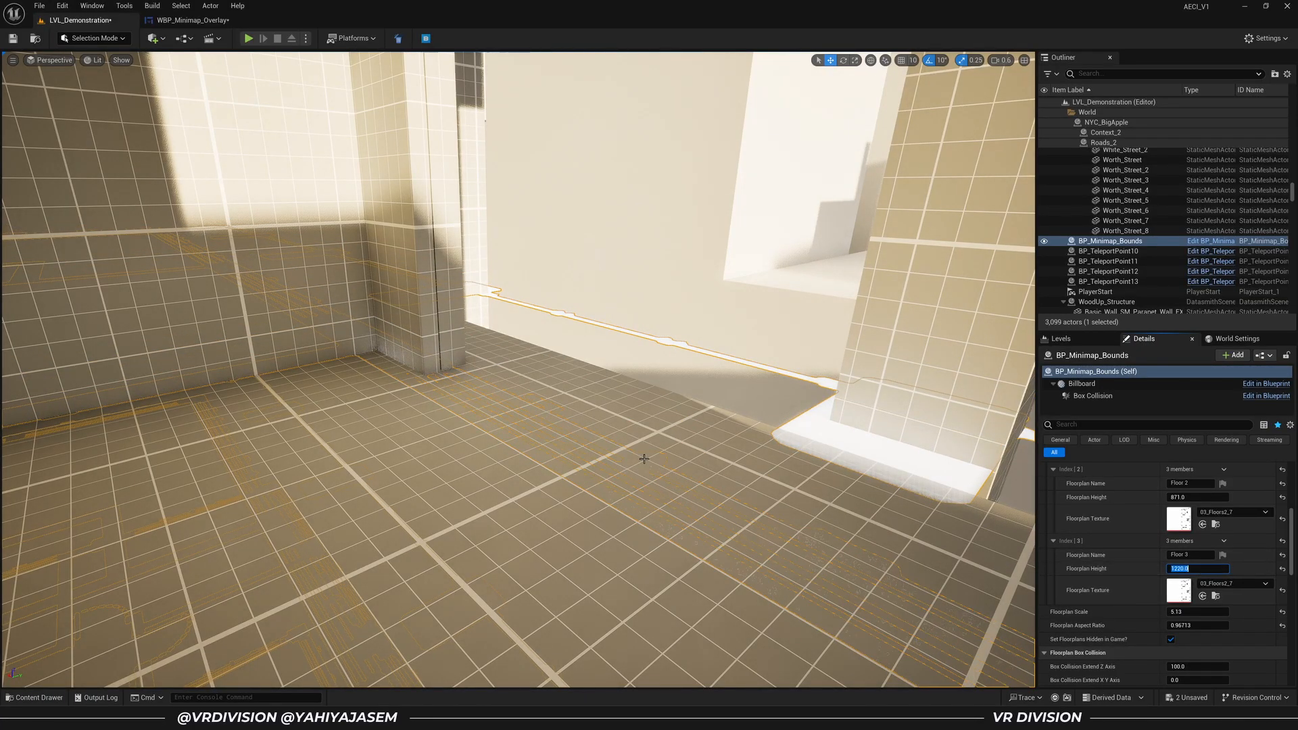
Fine-tune the Floor 3 layer's height against the slab, trying 1220.5 and settling on 1221
{"action": "type", "text": "1221"}
{"action": "key", "text": "Return"}
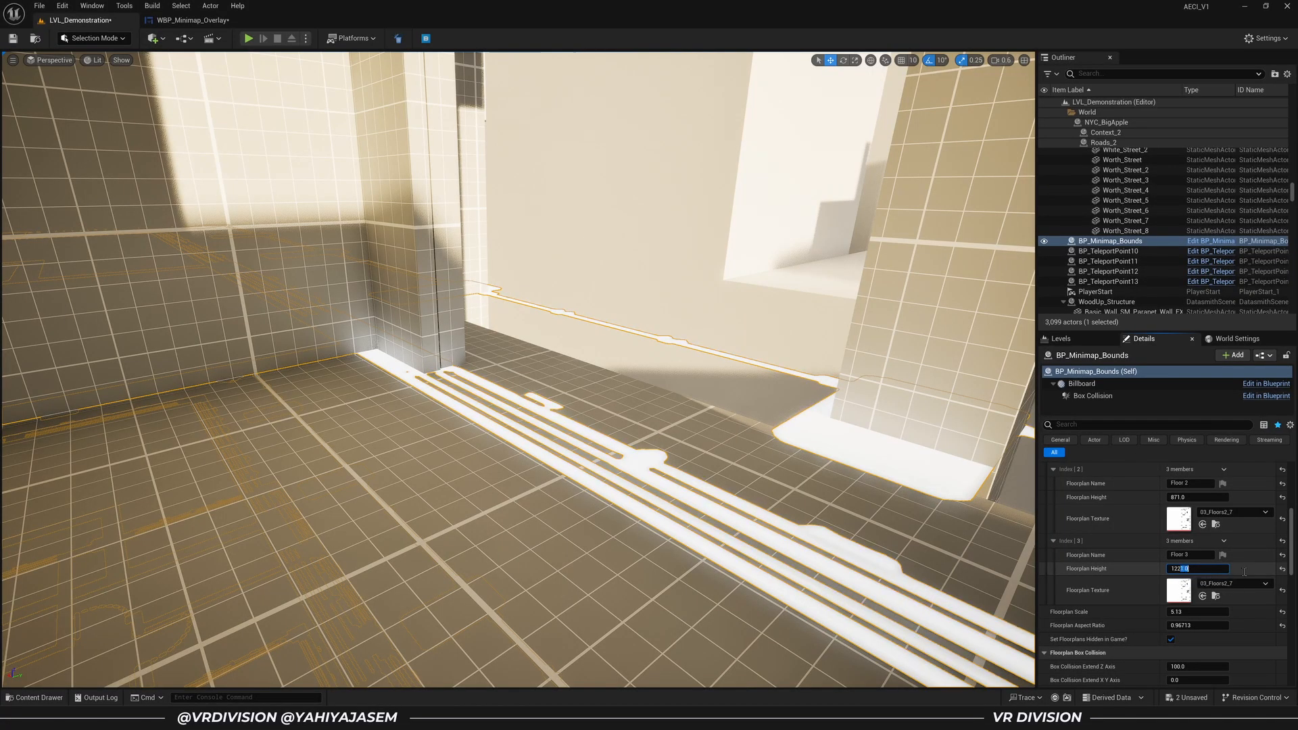
{"action": "key", "text": "Return"}
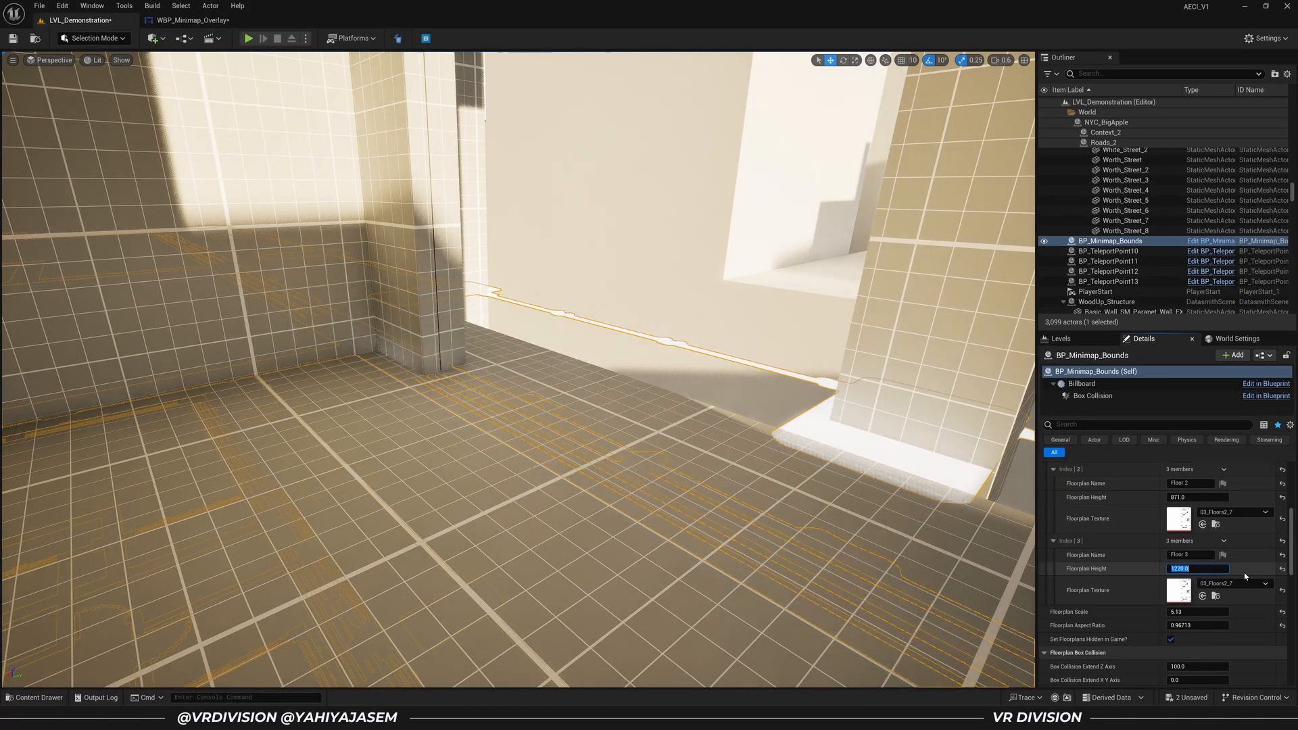
{"action": "type", "text": "1220.5"}
{"action": "key", "text": "Return"}
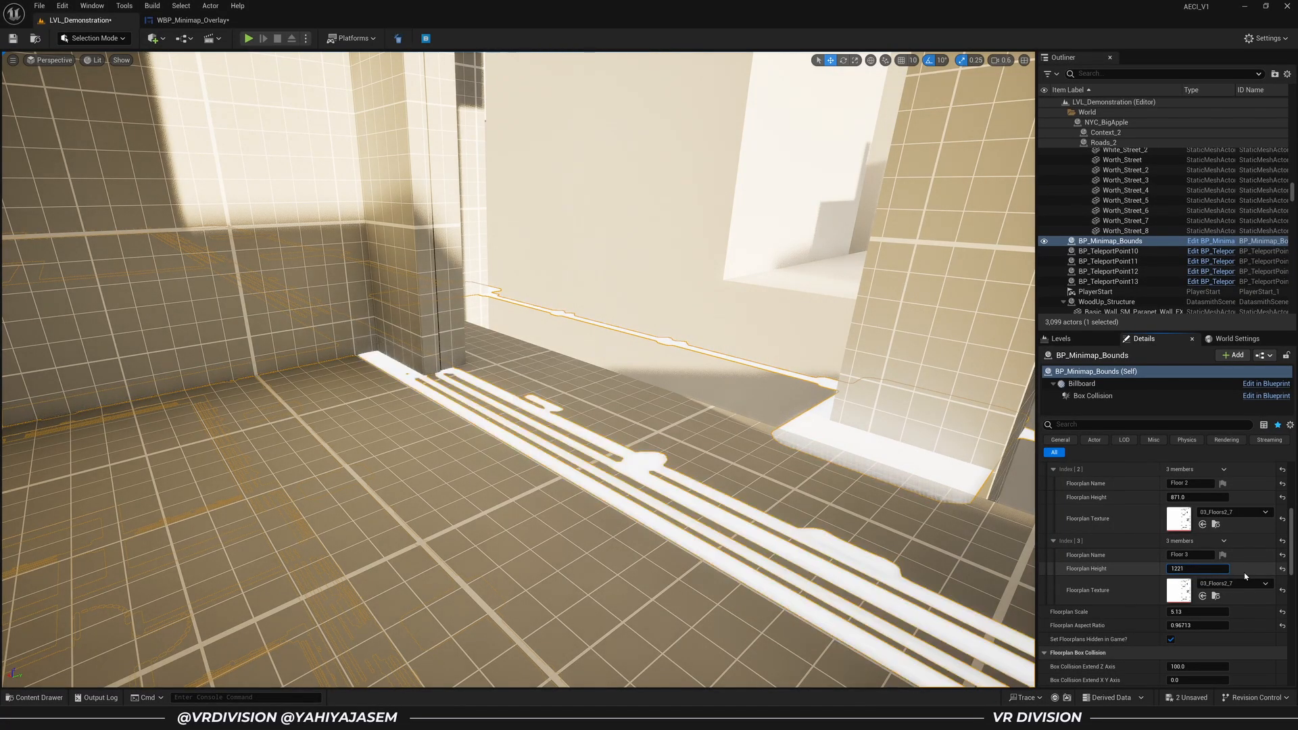
{"action": "type", "text": "1221"}
{"action": "key", "text": "Return"}
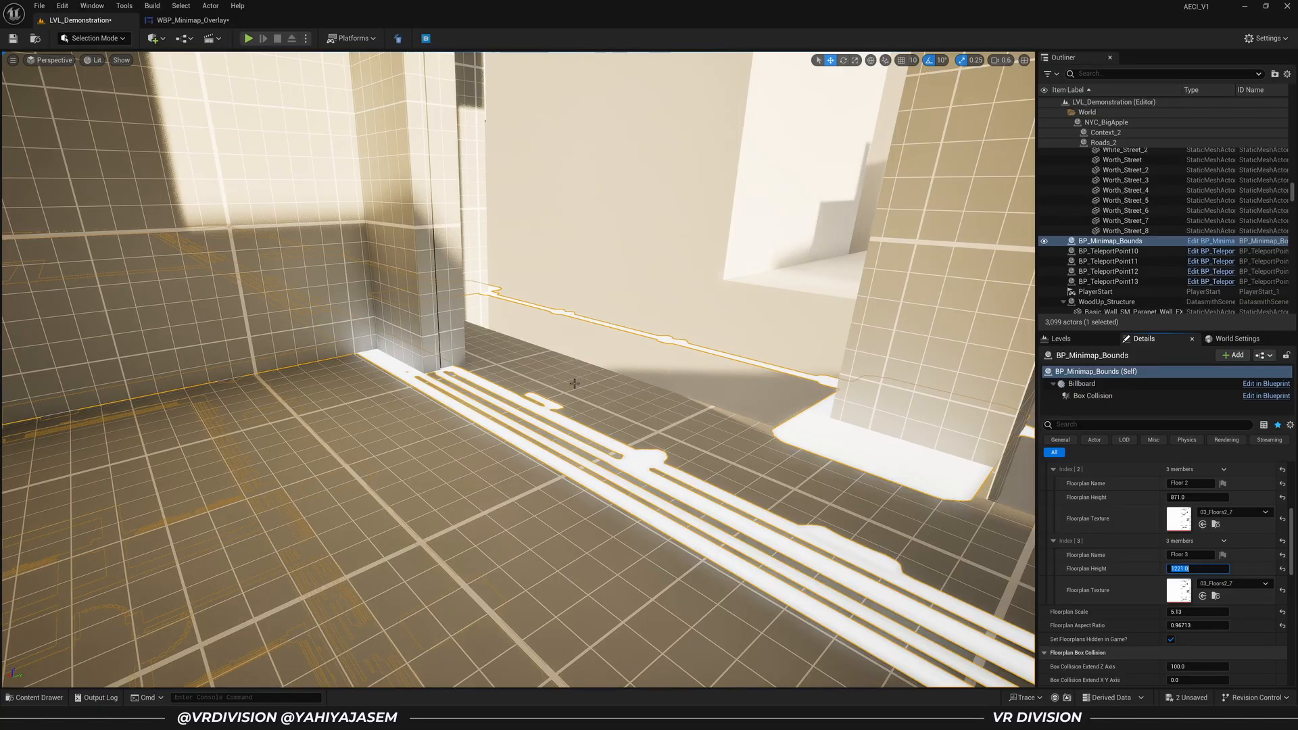
Add a fifth minimap layer to BP_Minimap_Bounds and expand its settings
{"action": "key", "text": "s"}
{"action": "right_click_drag", "start_coordinate": [574, 383], "coordinate": [596, 390]}
{"action": "scroll", "coordinate": [586, 388], "scroll_direction": "up", "scroll_amount": 1}
{"action": "key", "text": "e"}
{"action": "scroll", "coordinate": [1205, 529], "scroll_direction": "up", "scroll_amount": 3}
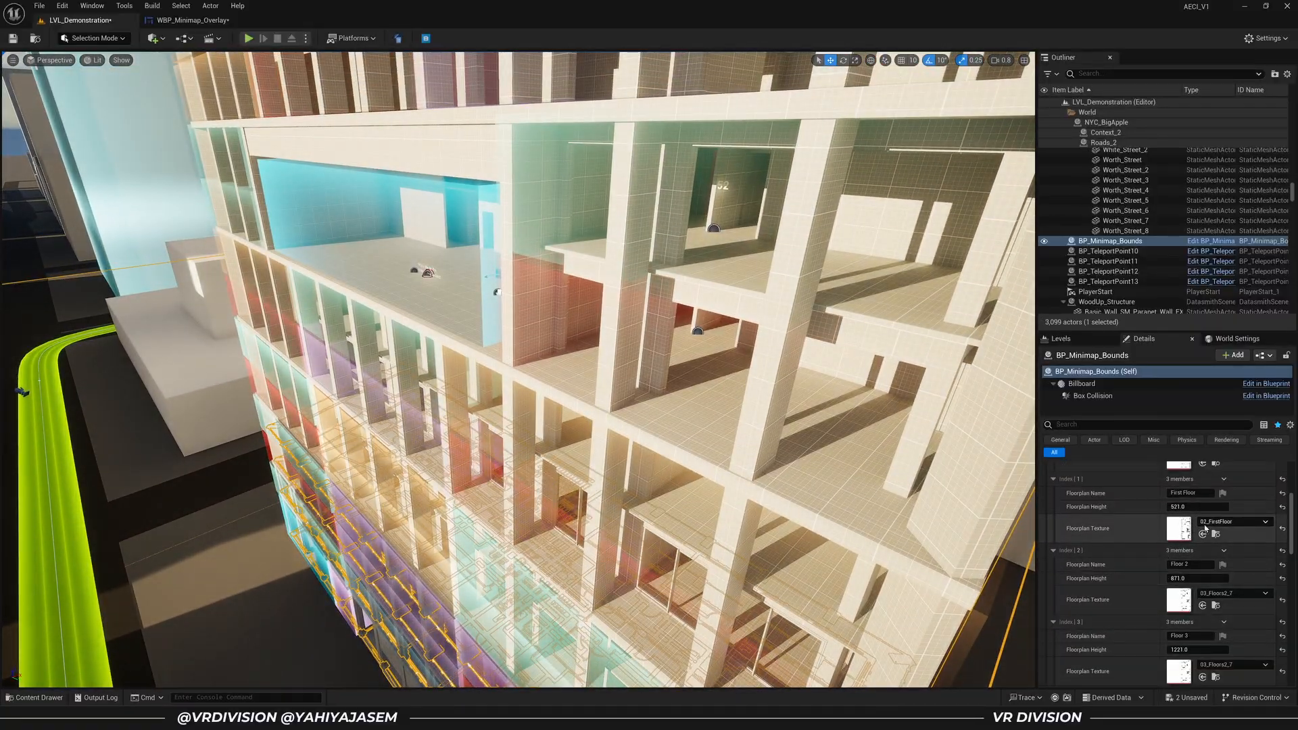
{"action": "scroll", "coordinate": [1205, 529], "scroll_direction": "up", "scroll_amount": 3}
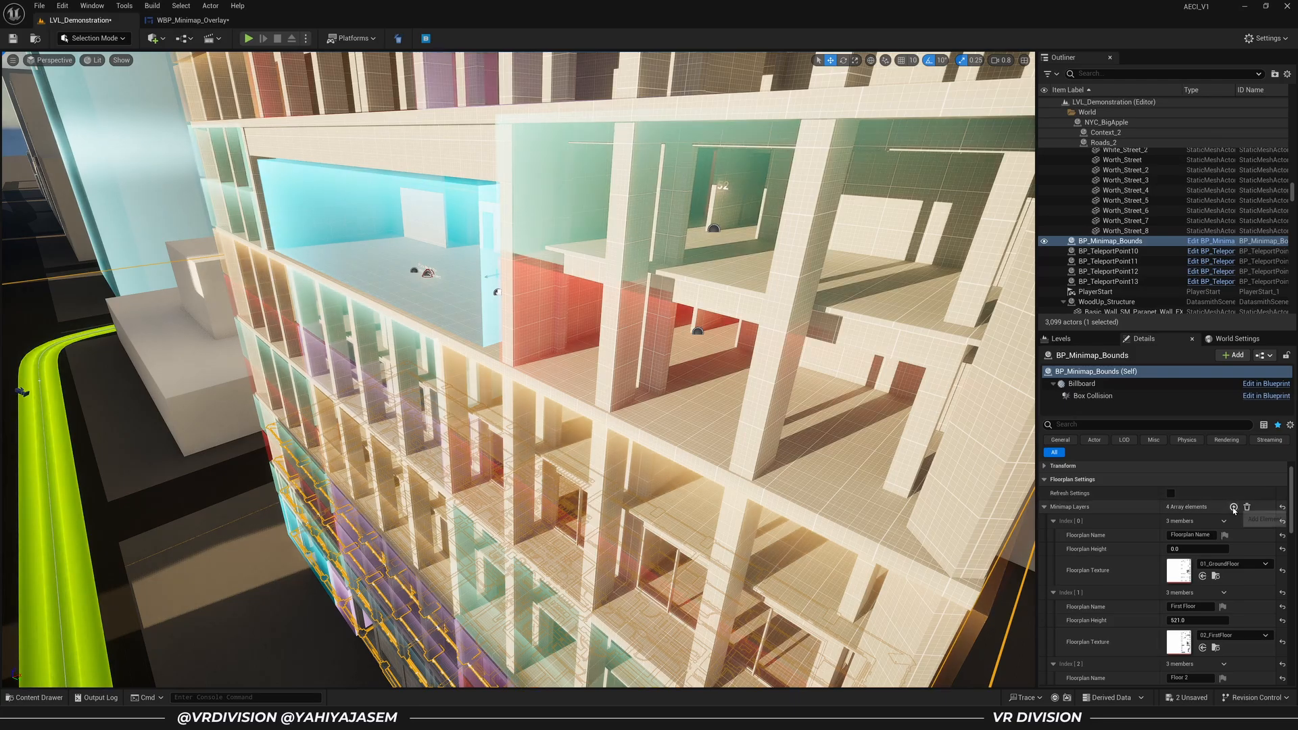
{"action": "left_click", "coordinate": [1233, 507]}
{"action": "scroll", "coordinate": [1203, 527], "scroll_direction": "down", "scroll_amount": 5}
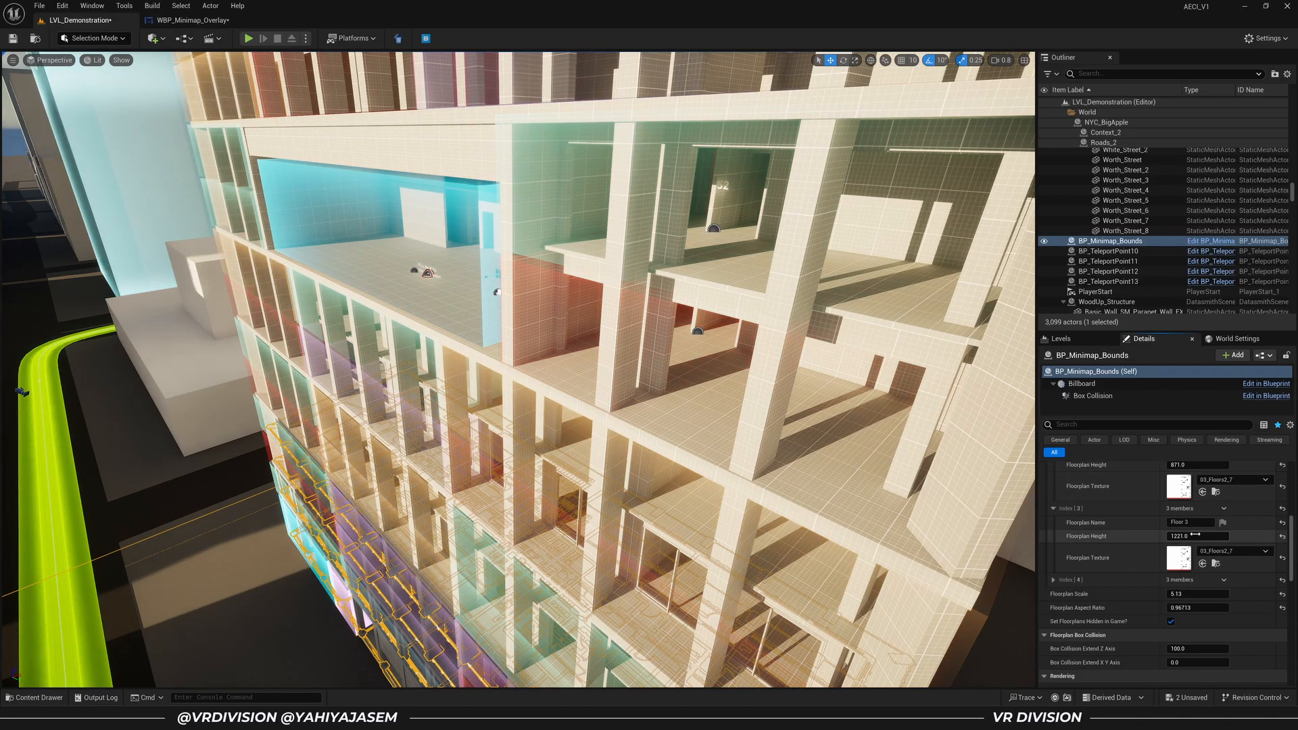
{"action": "scroll", "coordinate": [1079, 545], "scroll_direction": "down", "scroll_amount": 1}
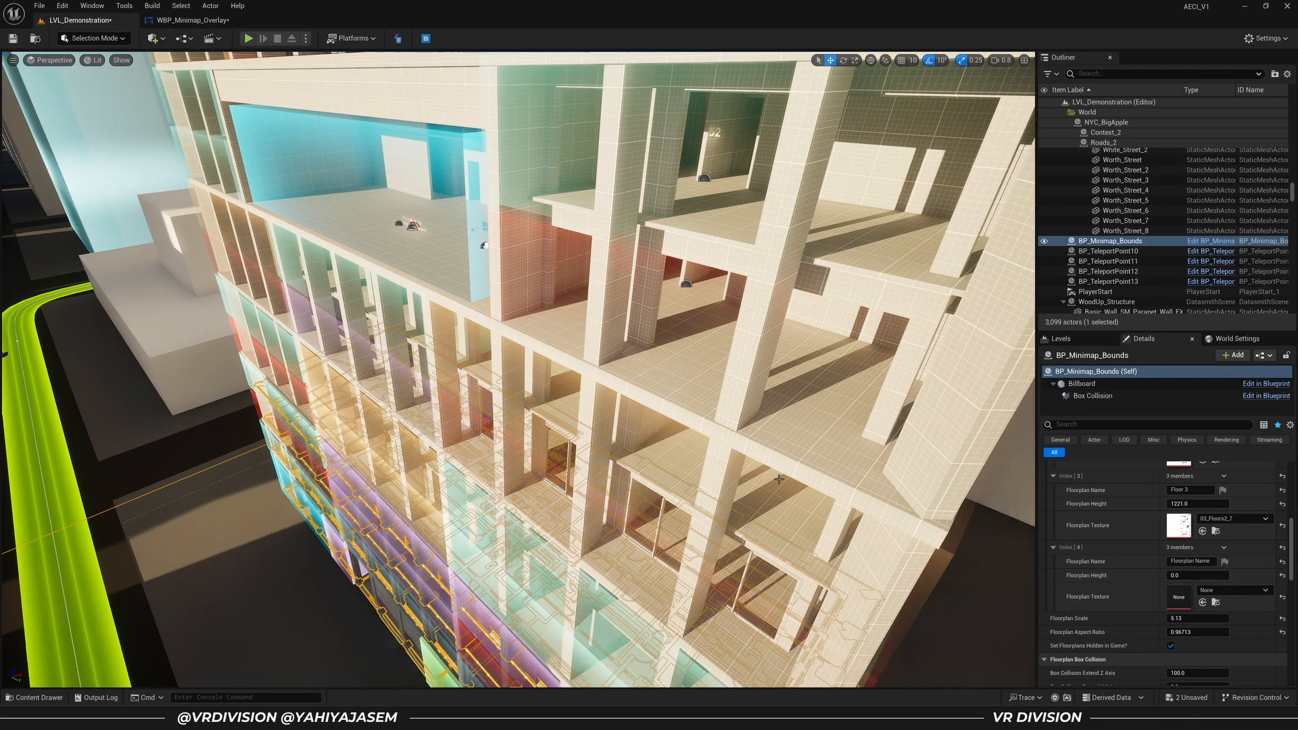
Assign the 04_Floors_8_9 texture from the ExampleFloorplans folder to the fifth minimap layer
{"action": "key", "text": "ctrl+space"}
{"action": "left_click", "coordinate": [660, 486]}
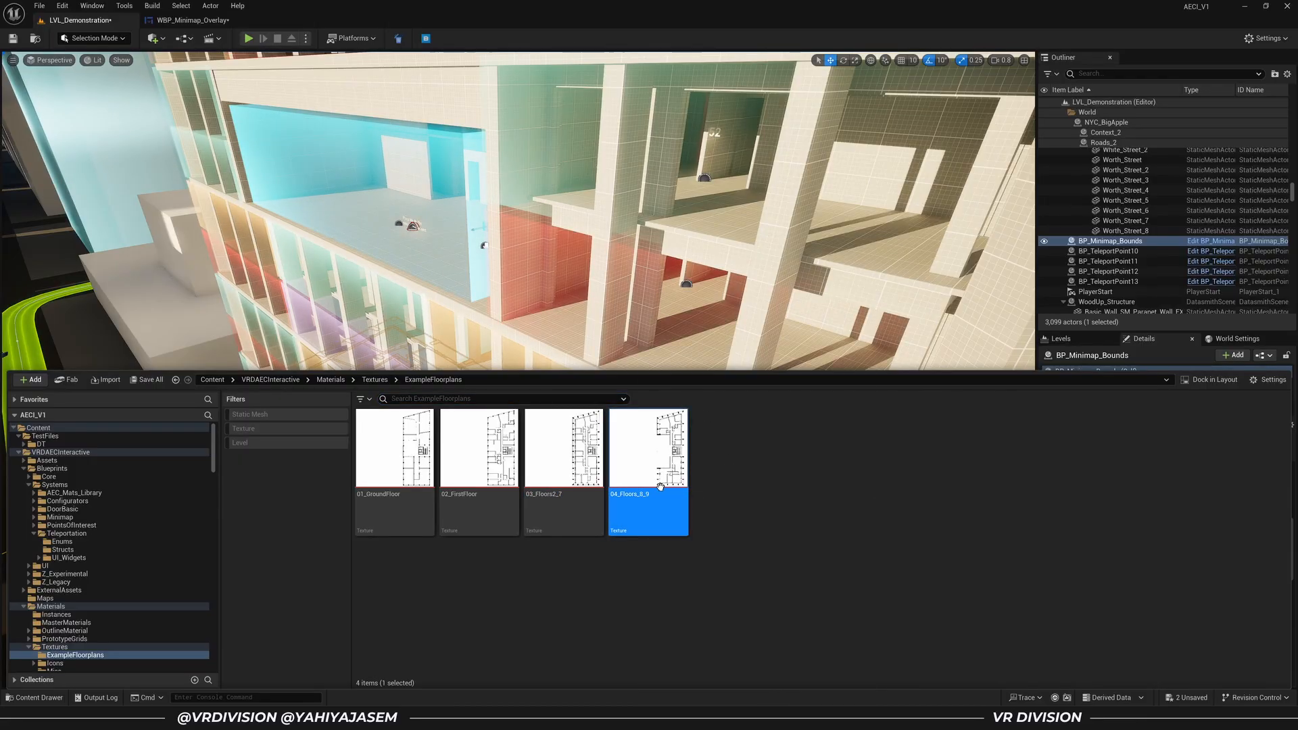
{"action": "mouse_move", "coordinate": [676, 324]}
{"action": "right_mouse_down"}
{"action": "mouse_move", "coordinate": [665, 379]}
{"action": "mouse_move", "coordinate": [659, 324]}
{"action": "right_mouse_up"}
{"action": "left_click", "coordinate": [1203, 602]}
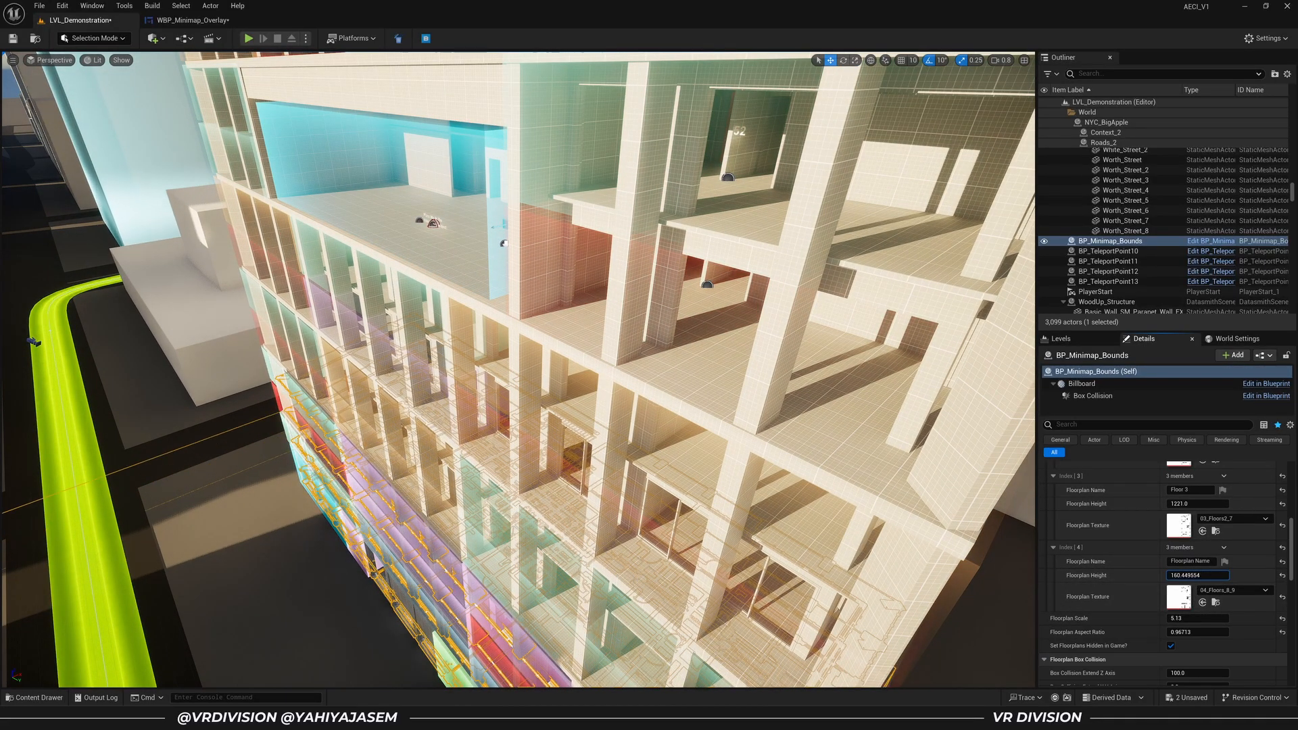
Raise the fifth layer's floor plan to the upper floors, trying a height of 3000 and then 2980
{"action": "mouse_move", "coordinate": [1197, 575]}
{"action": "left_mouse_down"}
{"action": "mouse_move", "coordinate": [1277, 575]}
{"action": "mouse_move", "coordinate": [1217, 576]}
{"action": "left_mouse_up"}
{"action": "left_click", "coordinate": [1206, 576]}
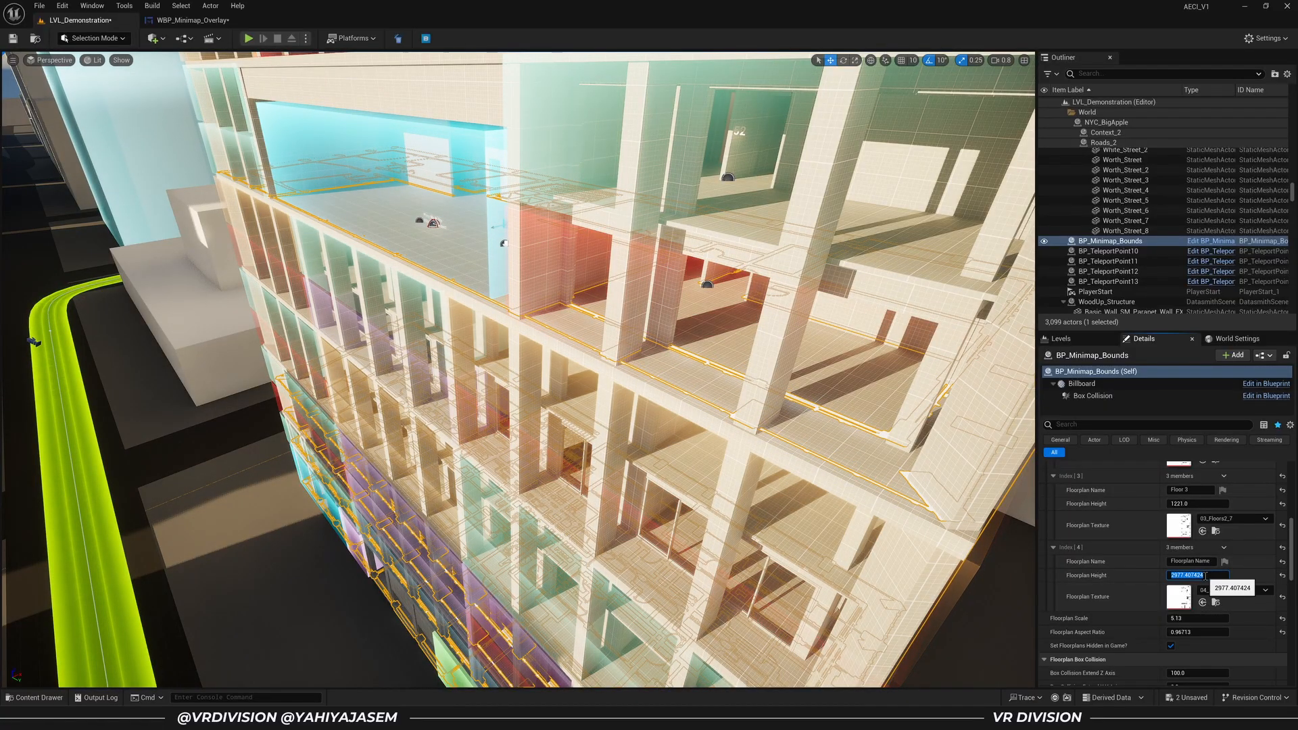
{"action": "type", "text": "3000"}
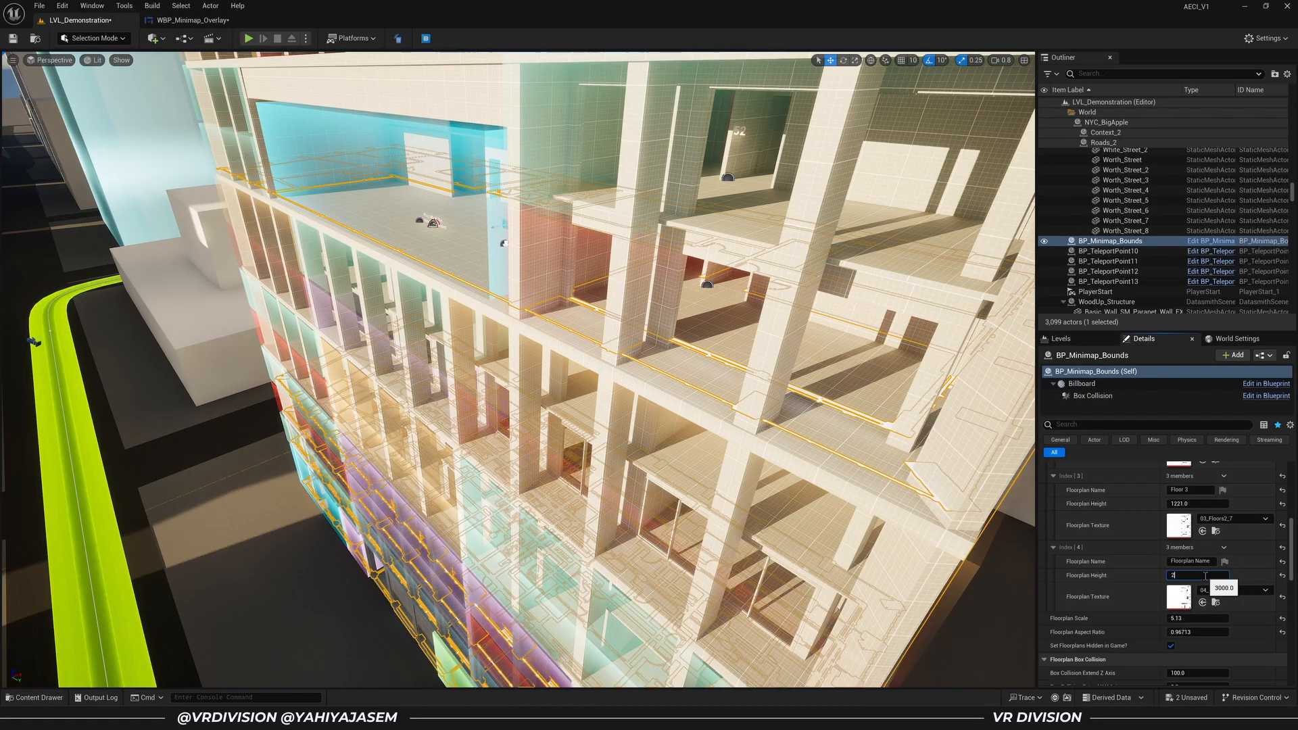
{"action": "type", "text": "0"}
{"action": "key", "text": "Return"}
Fine-tune the fifth layer's height against the floor slab, trying 2970 and settling on 2971
{"action": "right_click_drag", "start_coordinate": [560, 311], "coordinate": [560, 311]}
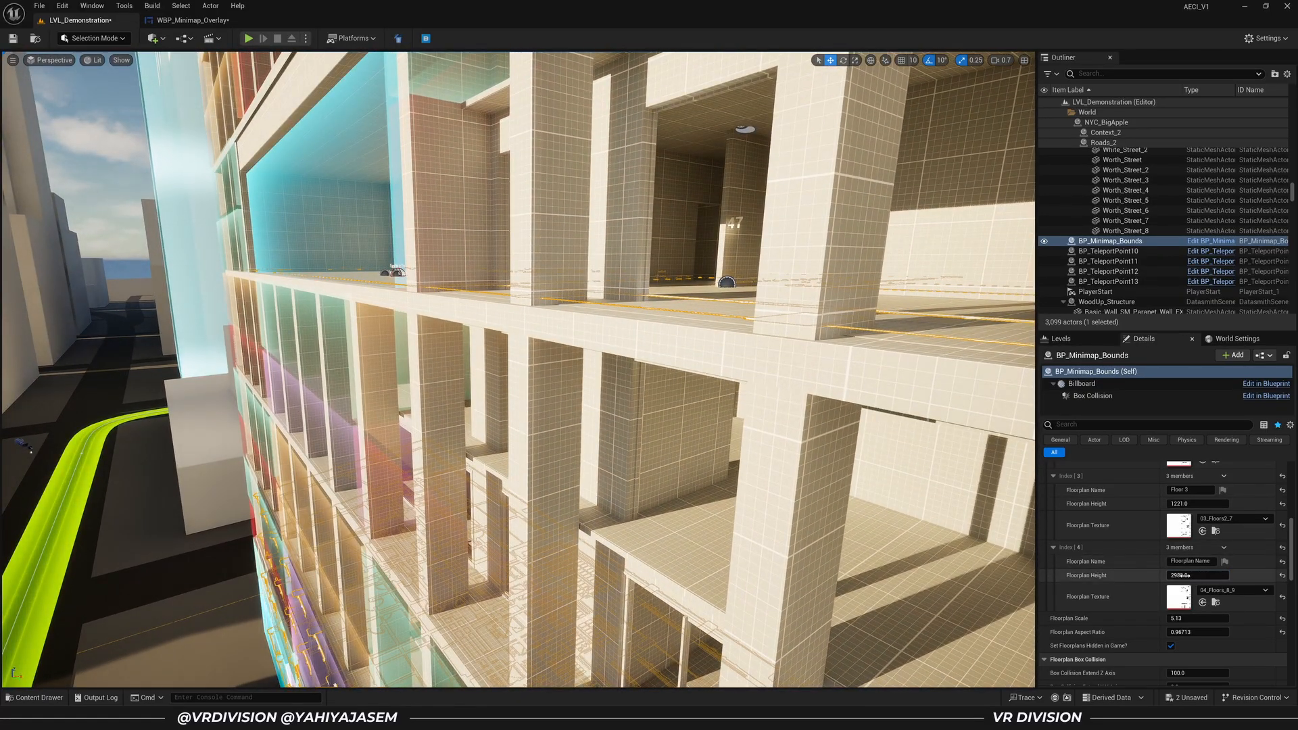
{"action": "type", "text": "29"}
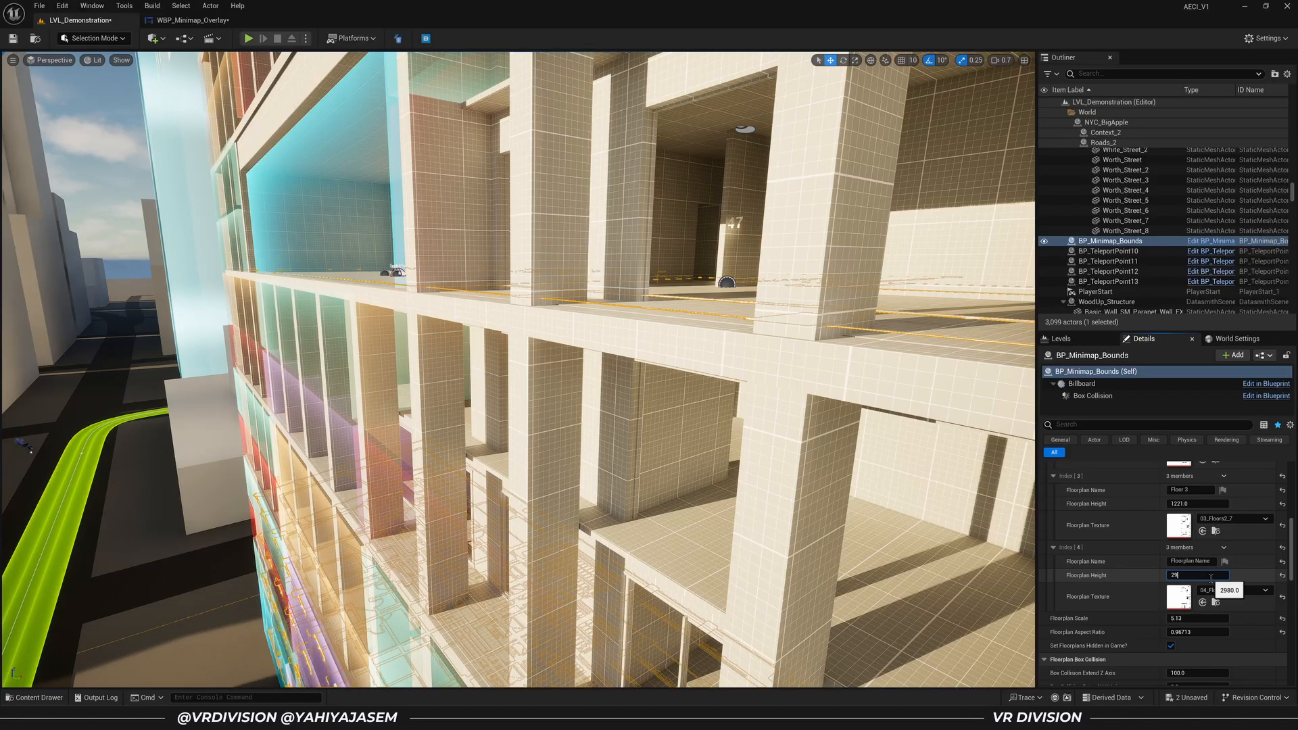
{"action": "type", "text": "70"}
{"action": "key", "text": "Return"}
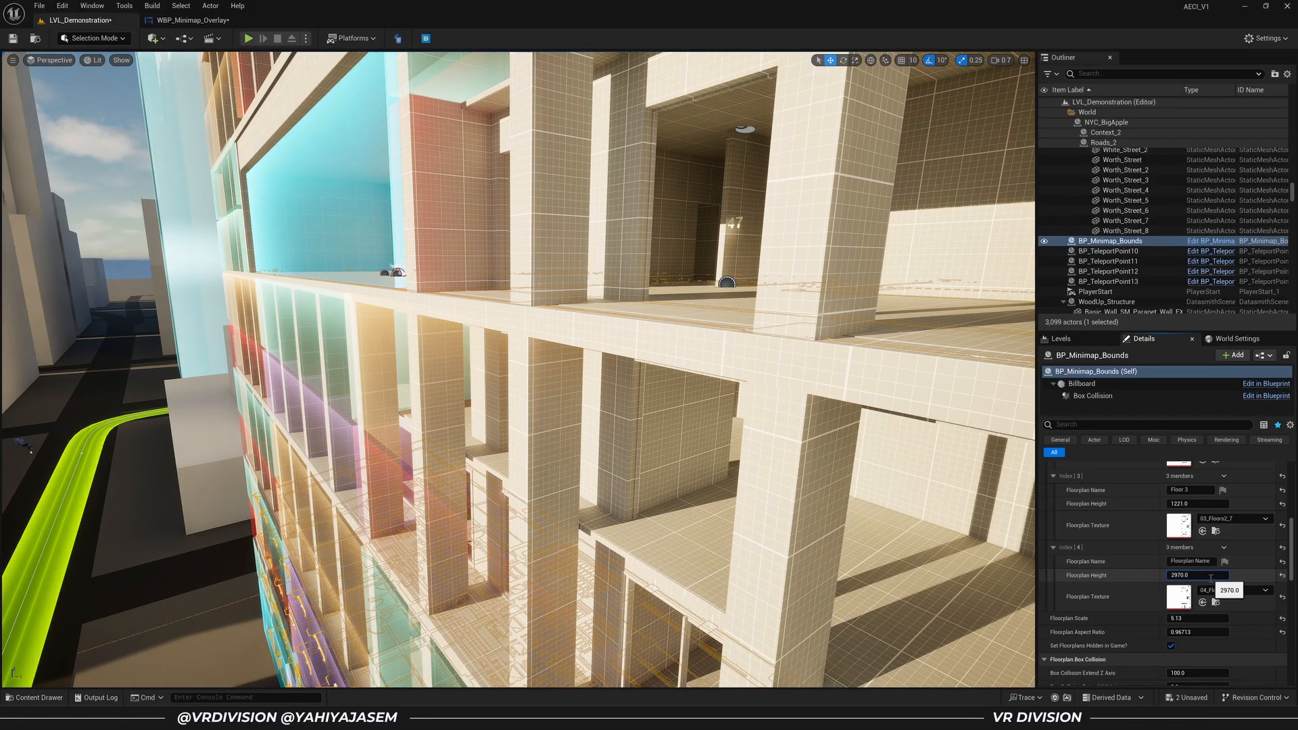
{"action": "type", "text": "2971"}
{"action": "key", "text": "Return"}
Deselect BP_Minimap_Bounds, play the level and turn on the minimap overlay
{"action": "right_click_drag", "start_coordinate": [738, 457], "coordinate": [738, 458]}
{"action": "key", "text": "Escape"}
{"action": "key", "text": "g"}
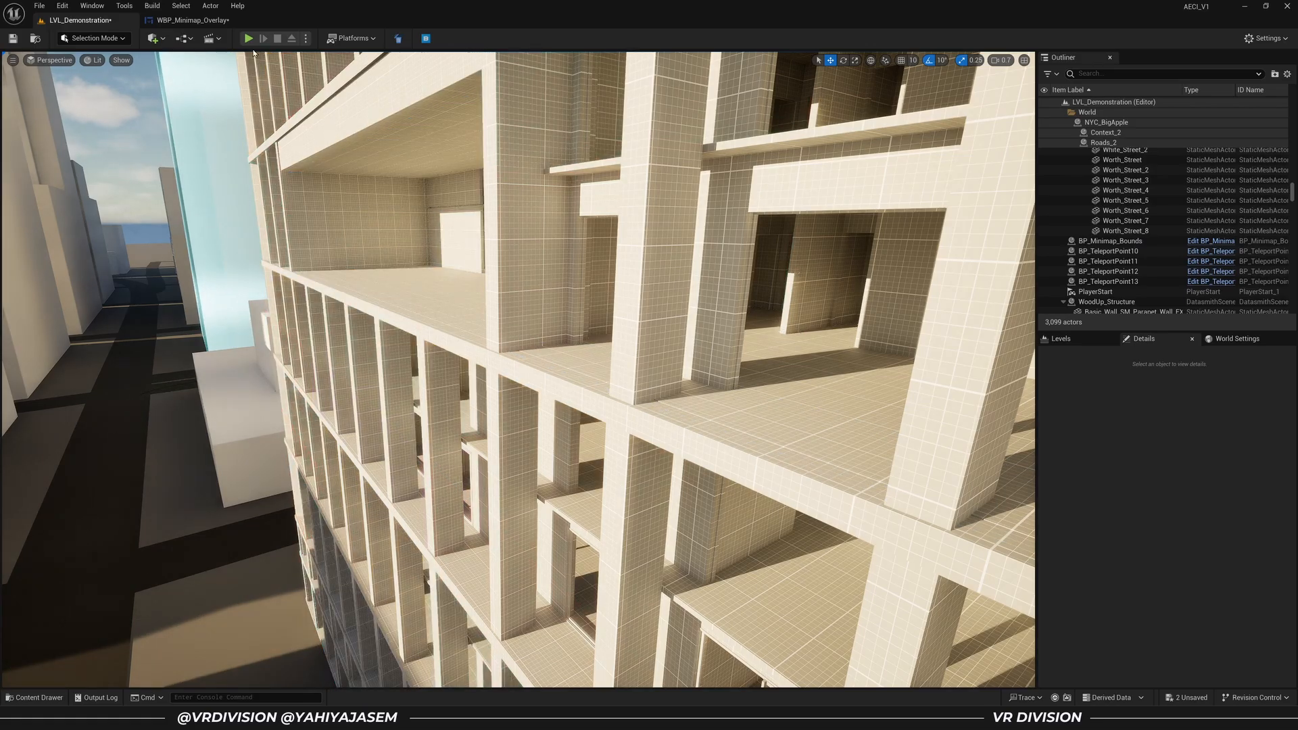
{"action": "left_click", "coordinate": [257, 43]}
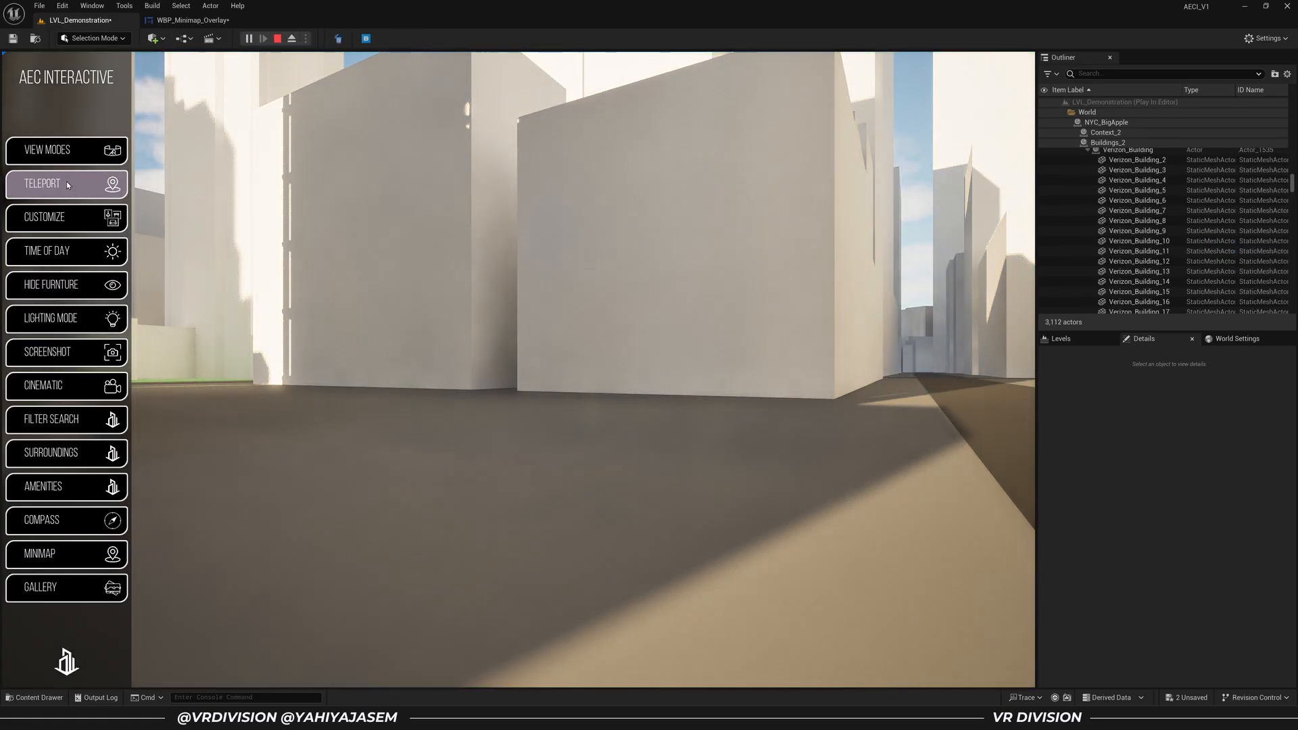
{"action": "left_click", "coordinate": [67, 553]}
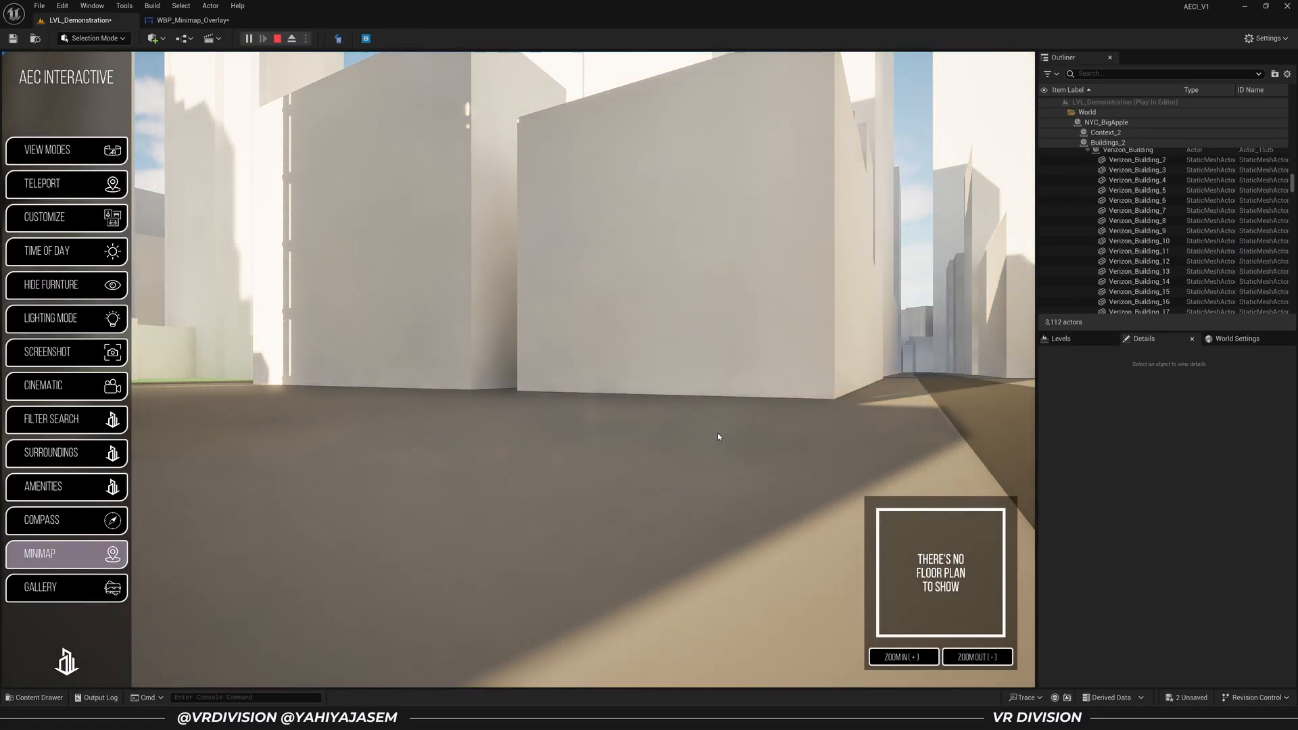
Walk to the building and cross the minimap's collision boundary onto the ground floor to test the floor plan display
{"action": "left_click_drag", "start_coordinate": [719, 437], "coordinate": [460, 404]}
{"action": "key", "text": "w"}
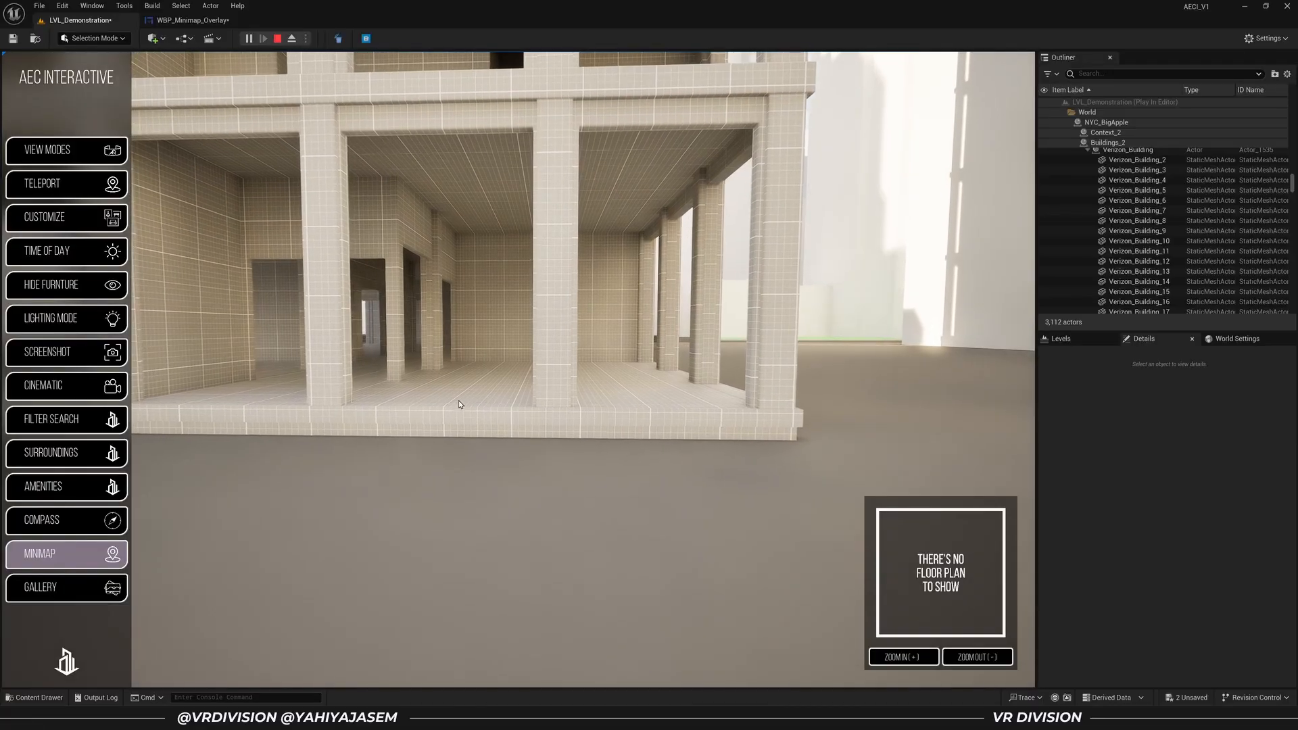
{"action": "key", "text": "w"}
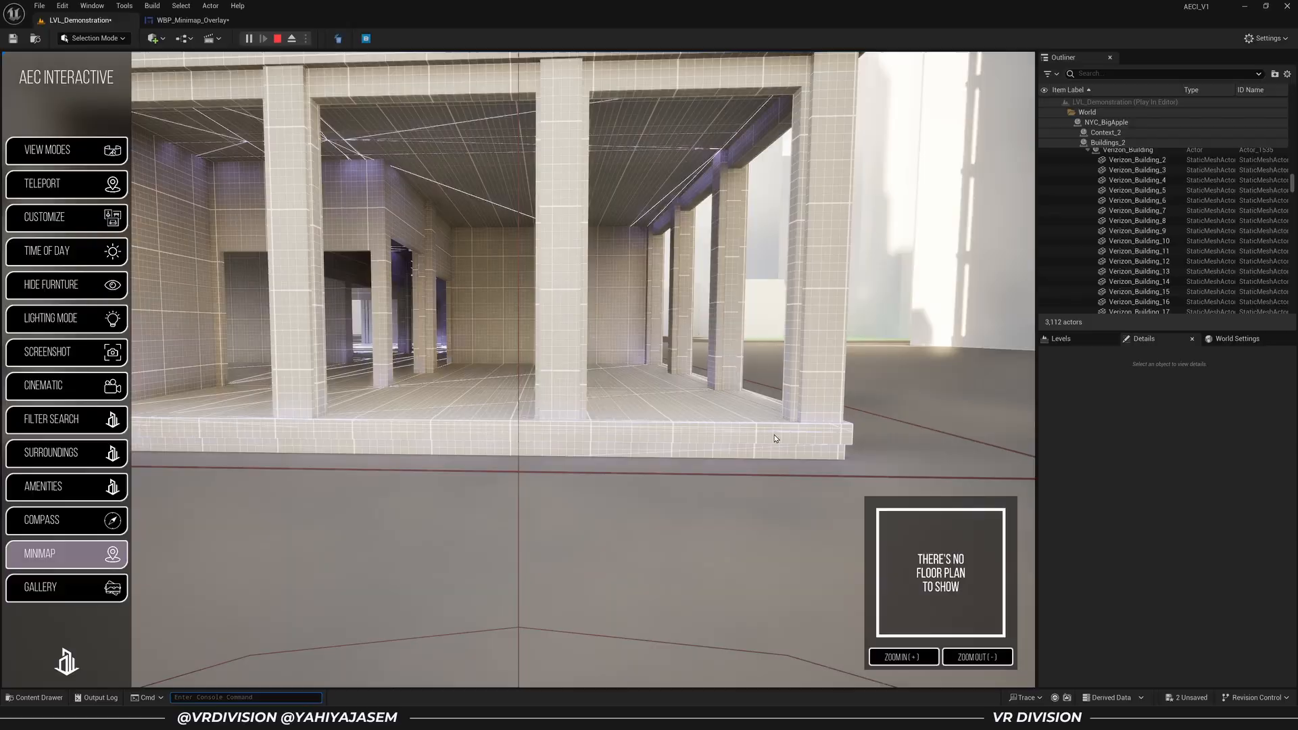
{"action": "left_click_drag", "start_coordinate": [776, 440], "coordinate": [832, 450]}
{"action": "key", "text": "w"}
{"action": "key", "text": "a"}
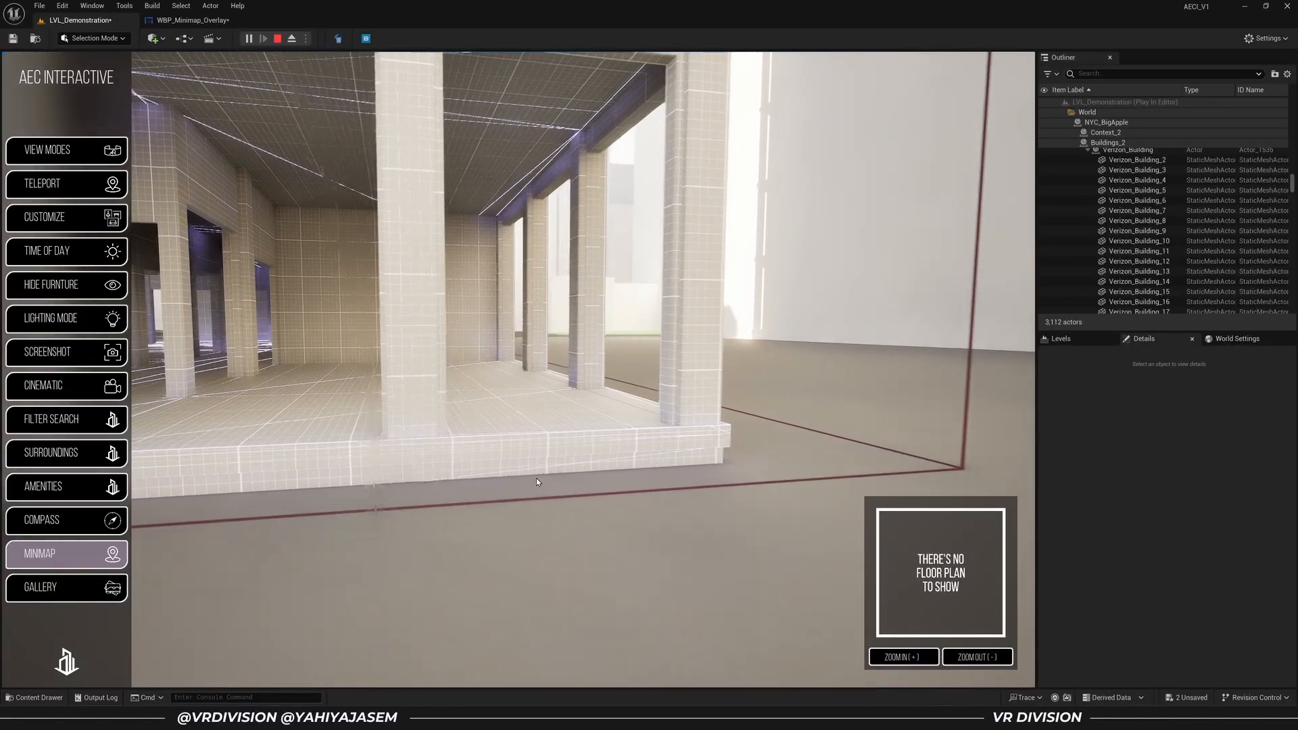
{"action": "key", "text": "w"}
{"action": "left_click_drag", "start_coordinate": [458, 500], "coordinate": [569, 535]}
{"action": "key", "text": "w"}
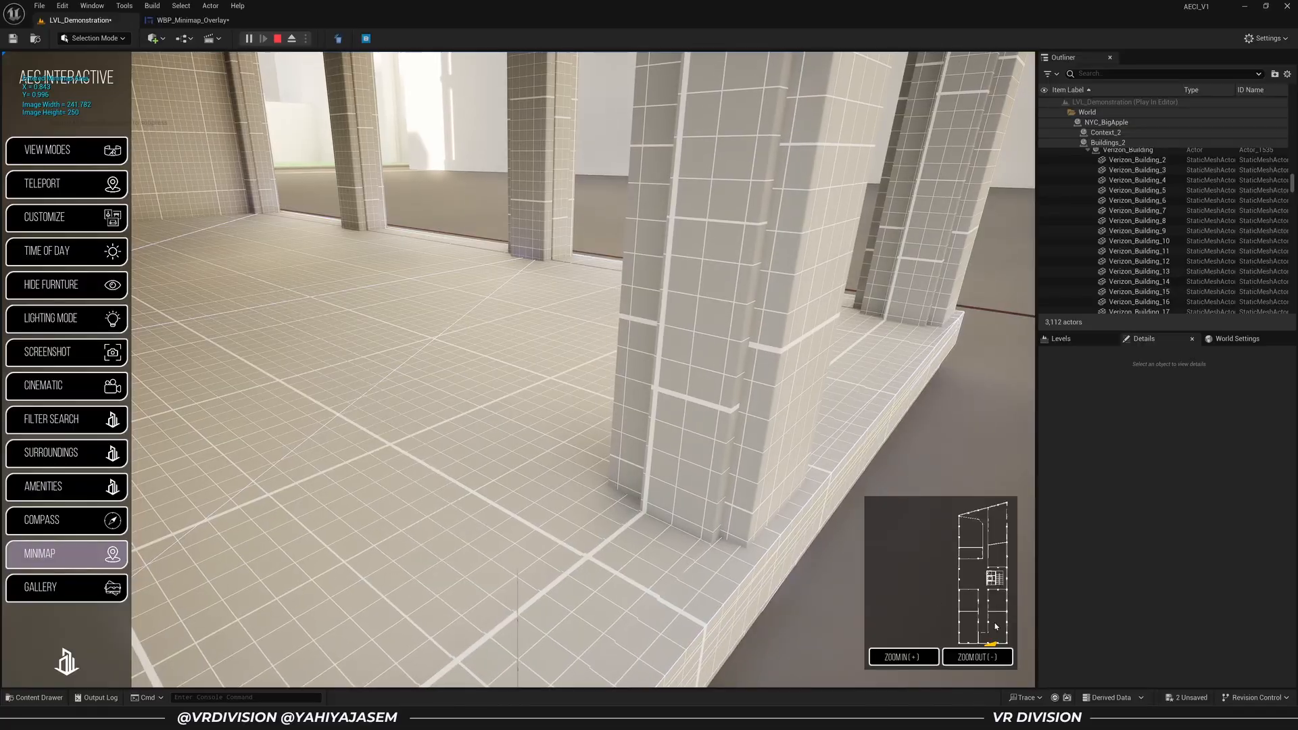
Step back out of the collision boundary, re-enter the building and examine the minimap while walking through the ground floor
{"action": "key", "text": "s"}
{"action": "key", "text": "d"}
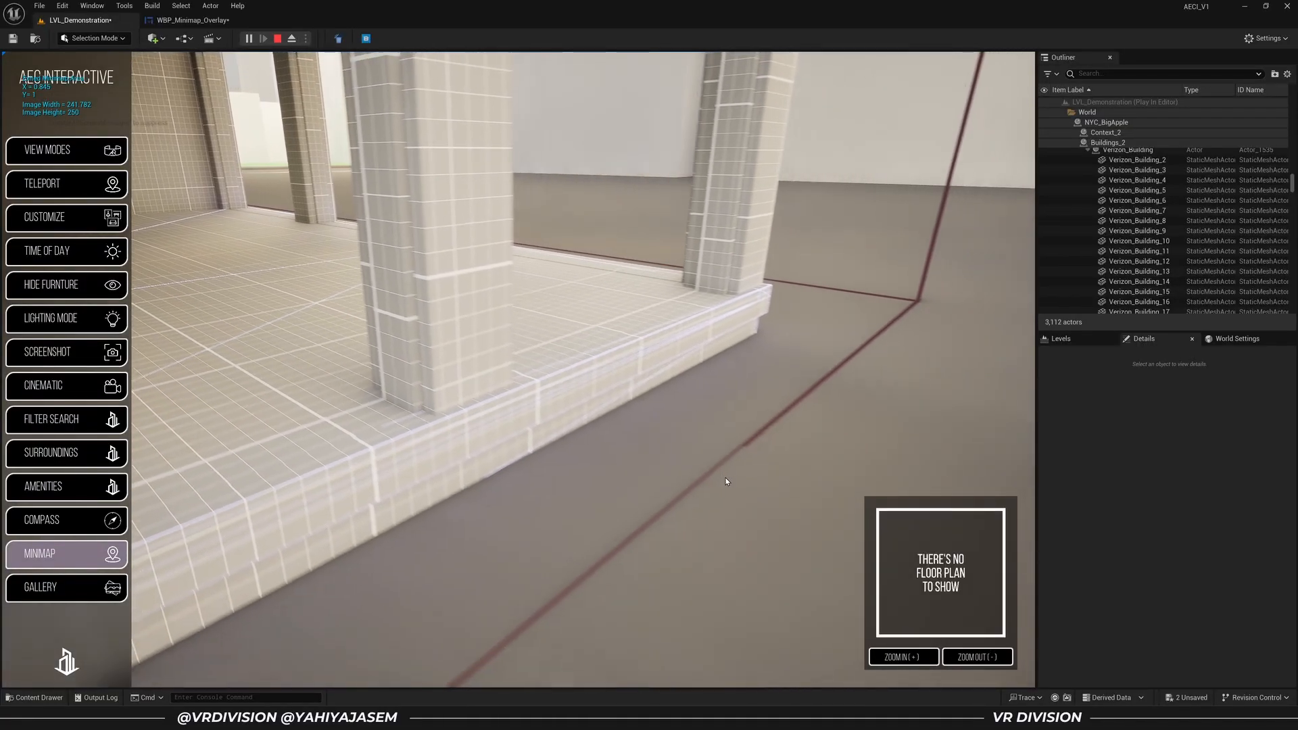
{"action": "left_click_drag", "start_coordinate": [475, 439], "coordinate": [717, 427]}
{"action": "key", "text": "a"}
{"action": "key", "text": "w"}
{"action": "key", "text": "w"}
{"action": "key", "text": "w"}
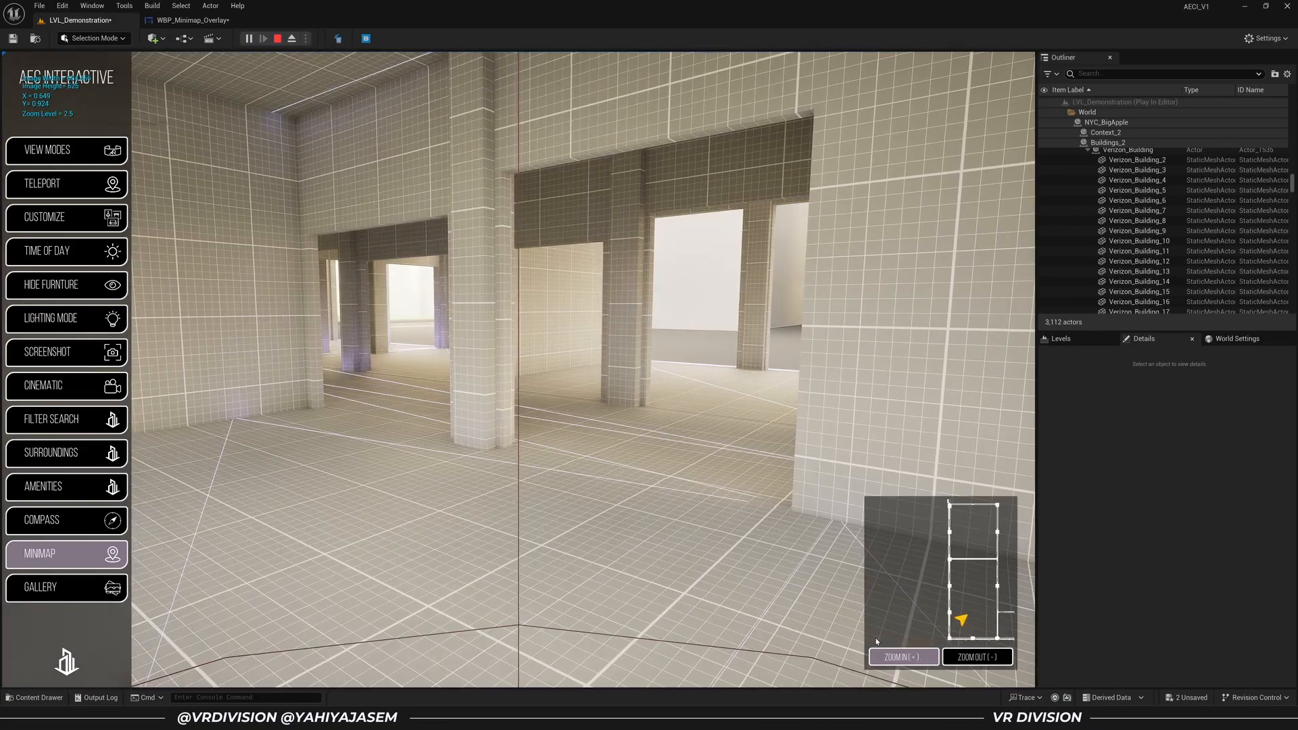
Zoom the minimap in to level 3.5 and examine the marker while walking to the ground-floor corner and back
{"action": "key", "text": "w"}
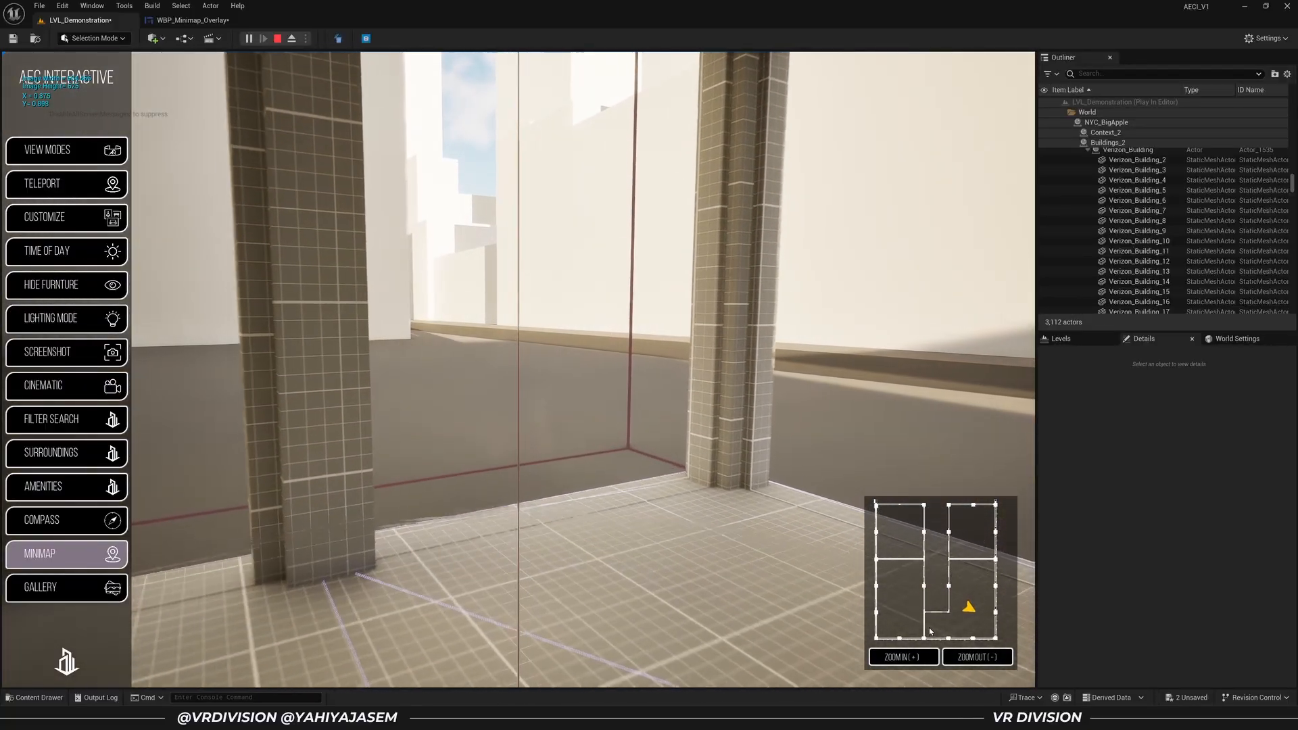
{"action": "left_click", "coordinate": [925, 658]}
{"action": "key", "text": "w"}
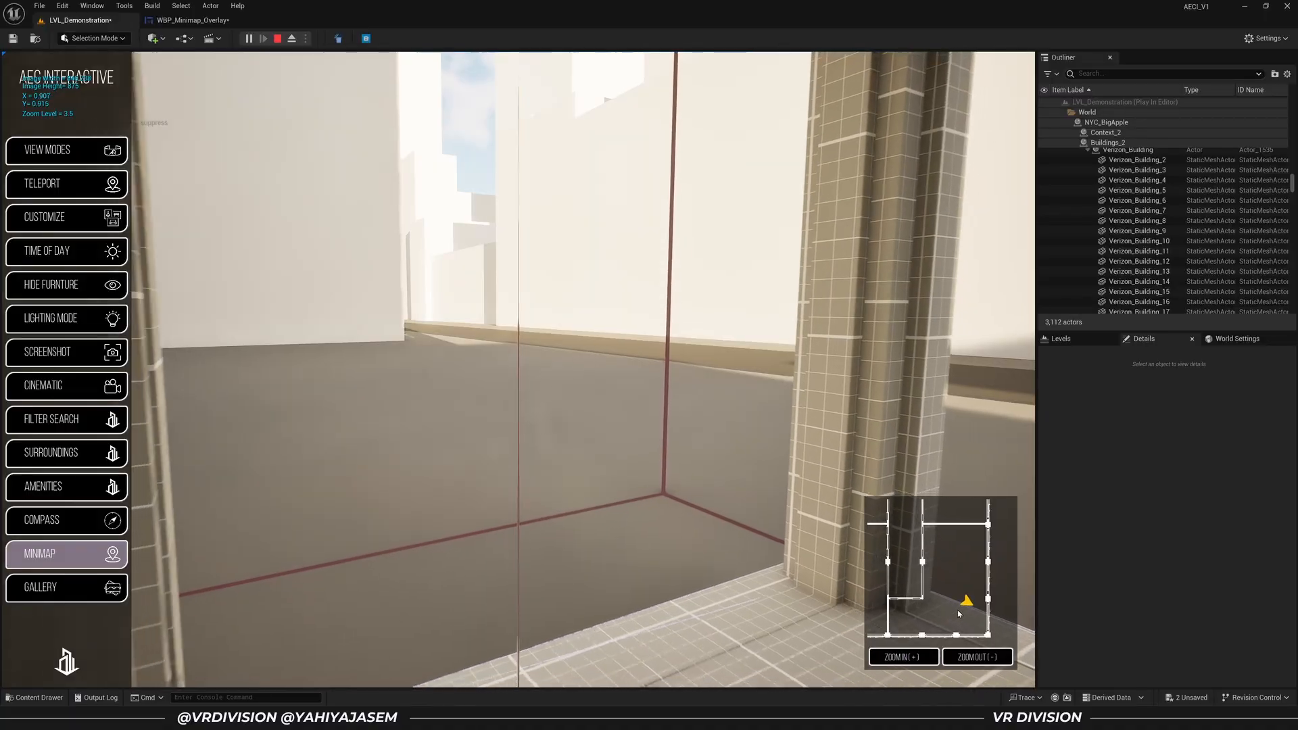
{"action": "key", "text": "s"}
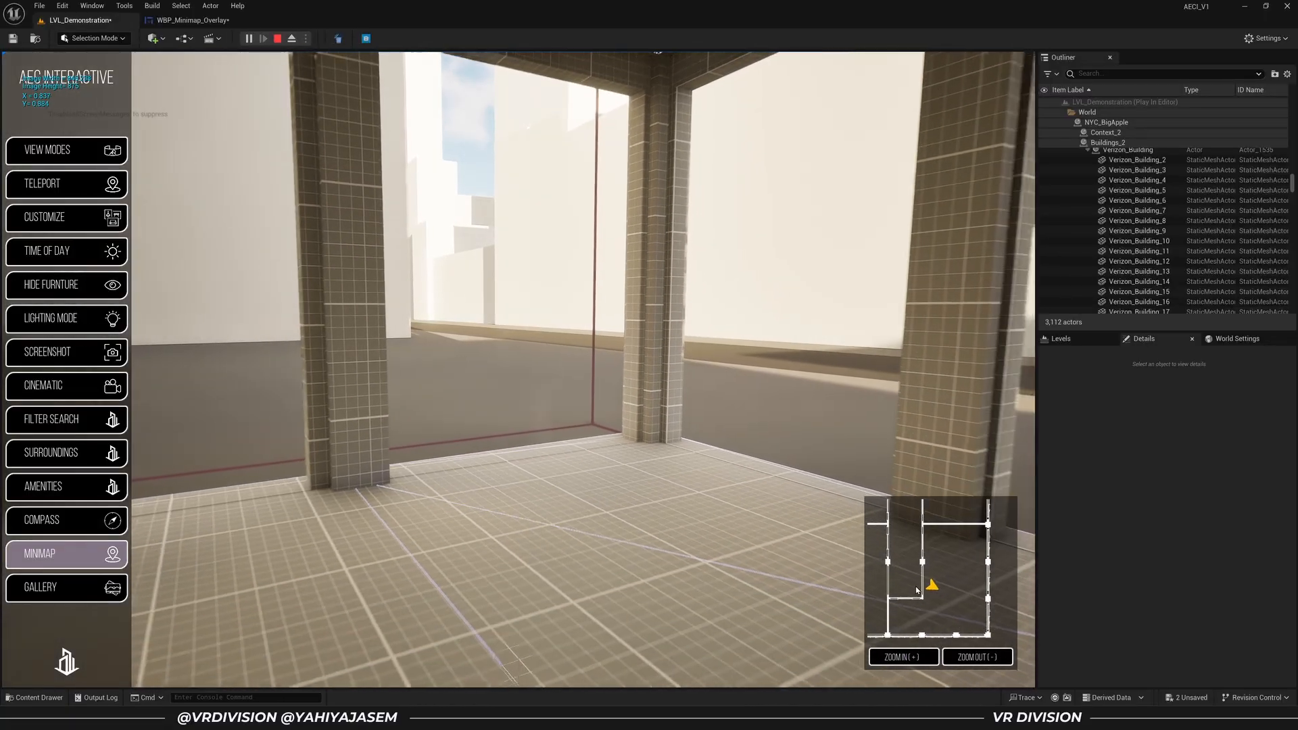
{"action": "key", "text": "s"}
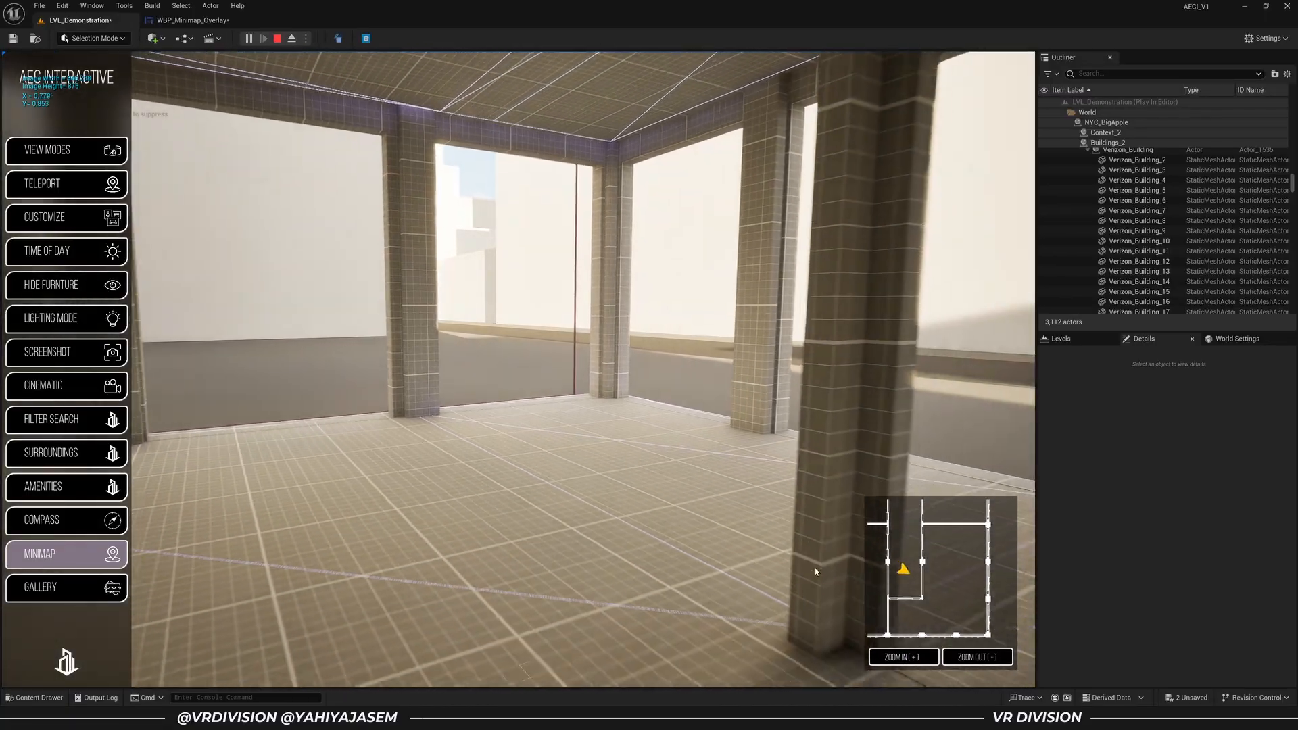
{"action": "key", "text": "s"}
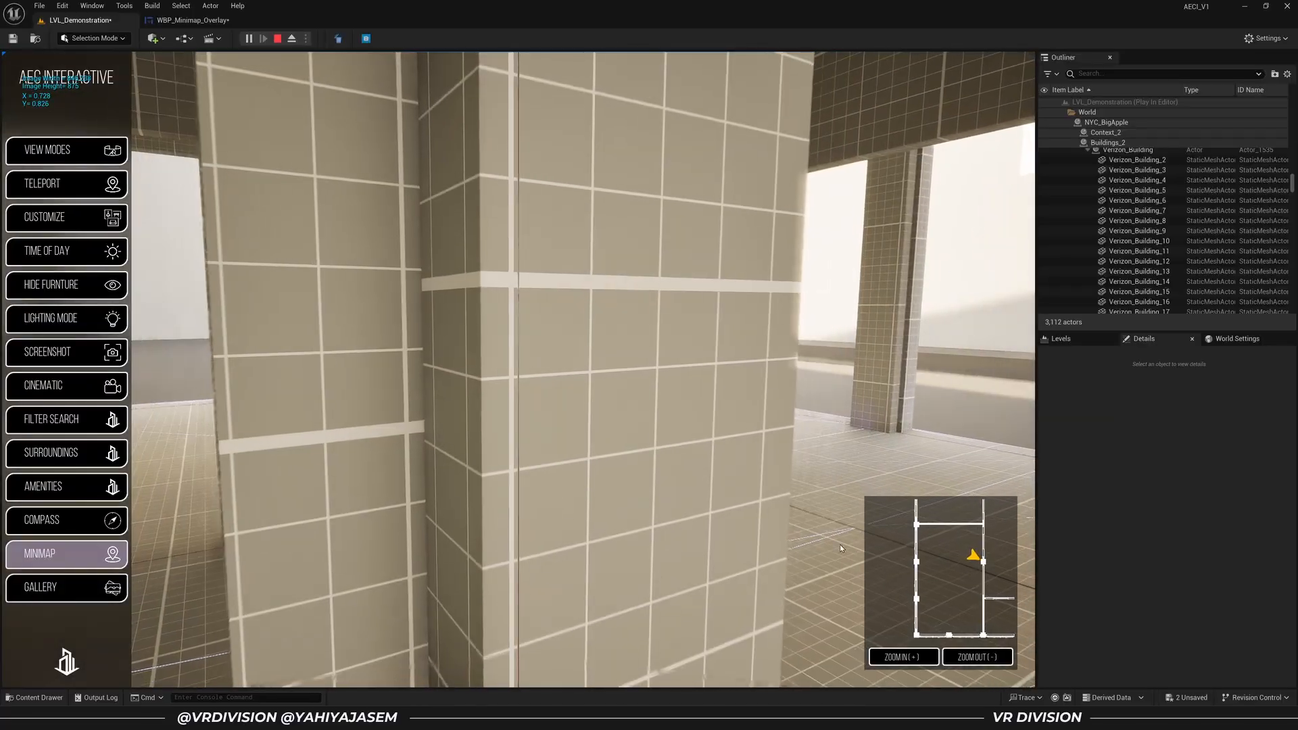
{"action": "key", "text": "d"}
{"action": "key", "text": "d"}
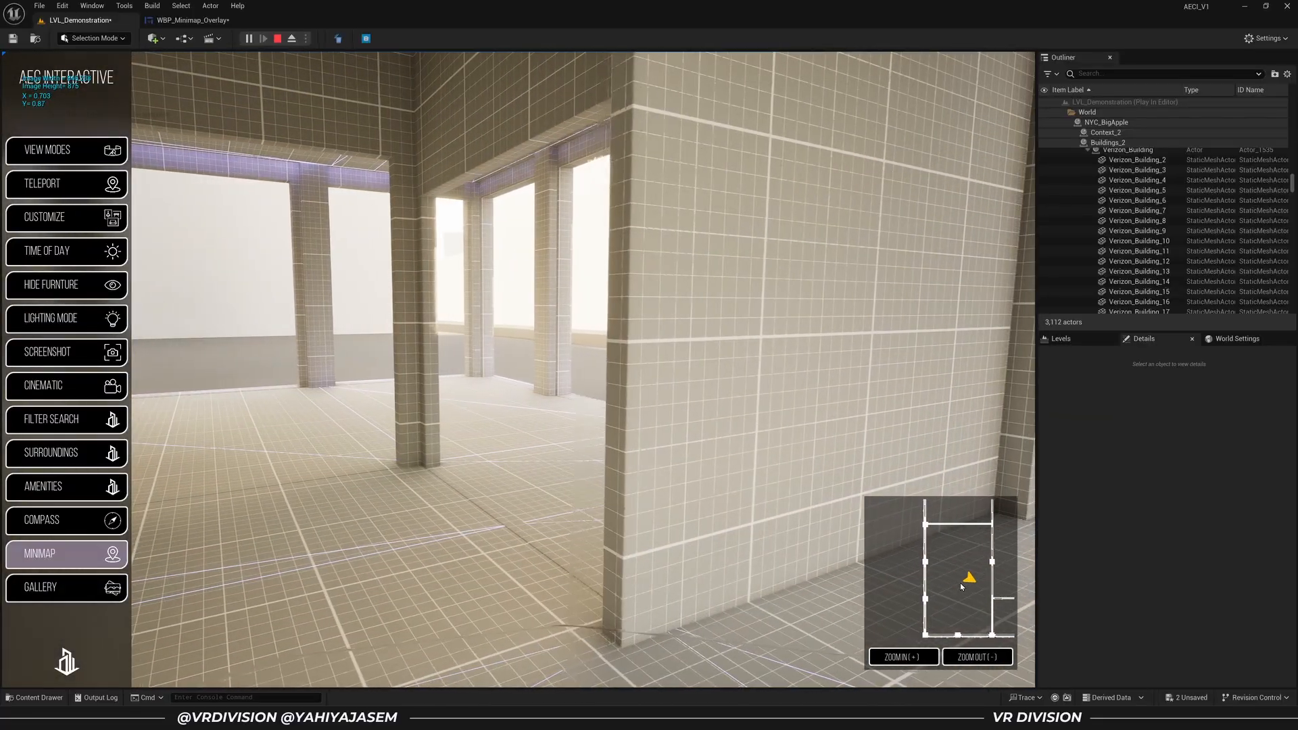
Walk across the ground-floor rooms to the outer corner to examine how the minimap stops scrolling at the plan's edge
{"action": "key", "text": "a"}
{"action": "left_click_drag", "start_coordinate": [965, 584], "coordinate": [371, 466]}
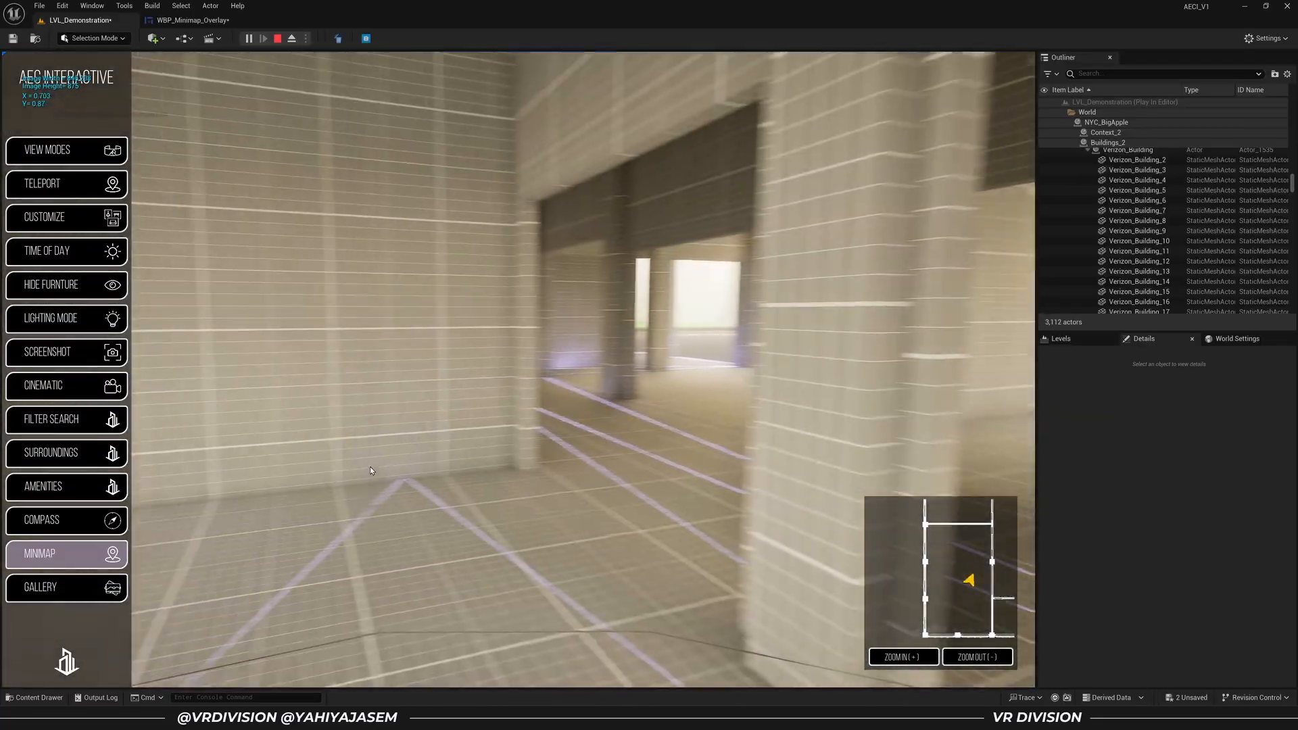
{"action": "key", "text": "w"}
{"action": "key", "text": "w"}
{"action": "left_click_drag", "start_coordinate": [473, 469], "coordinate": [906, 401]}
{"action": "key", "text": "w"}
{"action": "key", "text": "w"}
{"action": "key", "text": "w"}
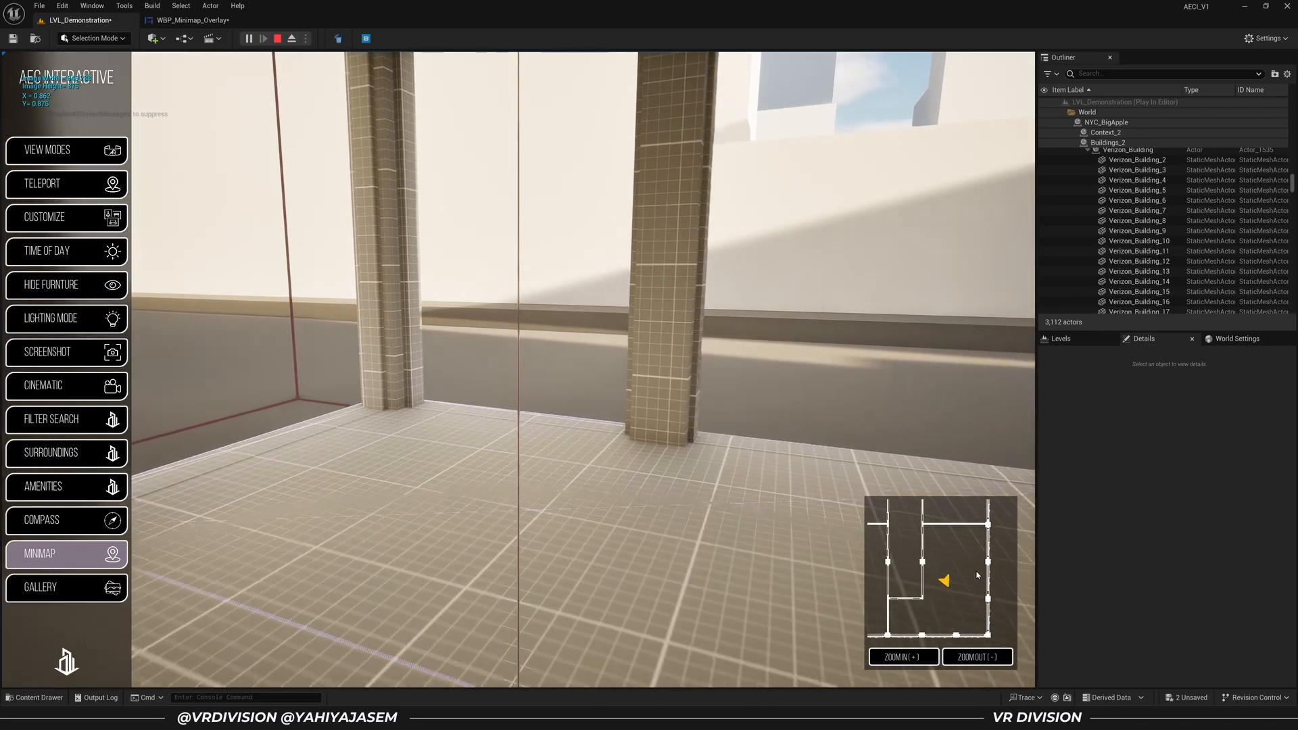
{"action": "left_click_drag", "start_coordinate": [581, 402], "coordinate": [358, 378]}
{"action": "key", "text": "w"}
{"action": "key", "text": "a"}
Open the event graph of WBP_Minimap_Overlay and examine the Edge Threshold comparisons and the variable's default value
{"action": "left_click", "coordinate": [195, 22]}
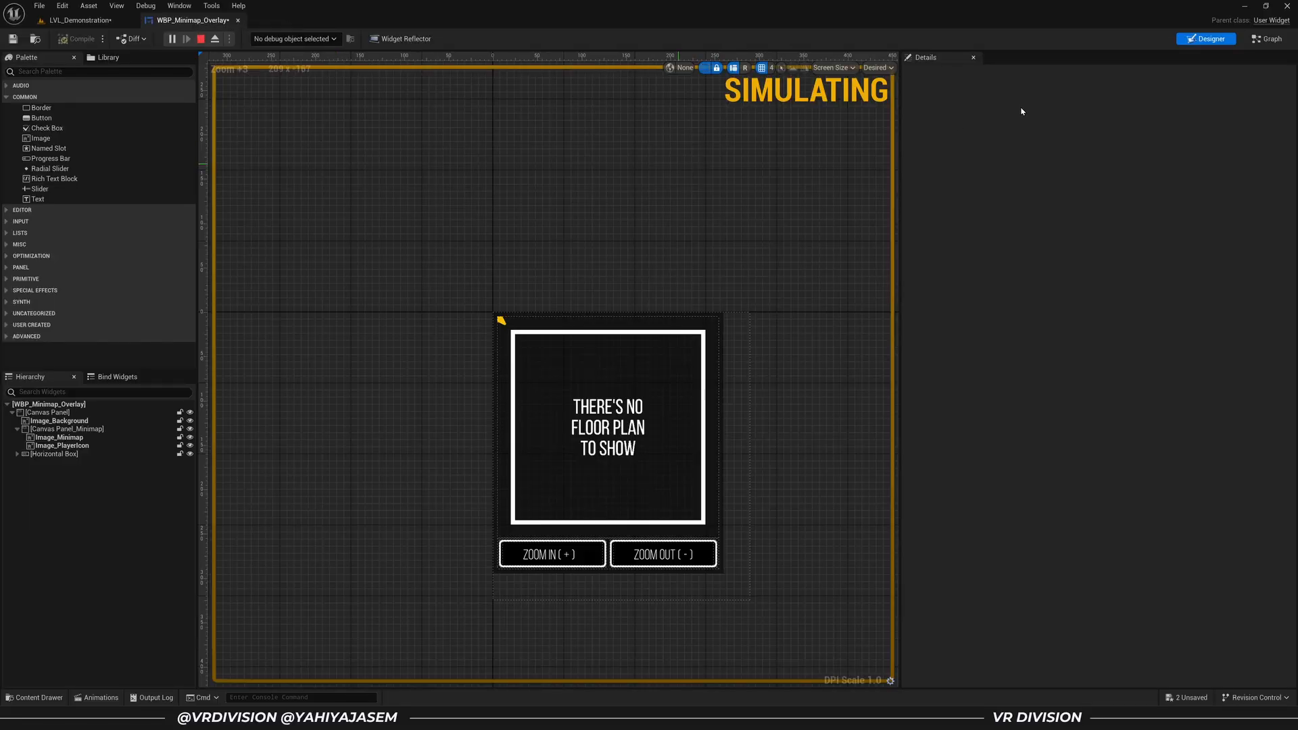
{"action": "left_click", "coordinate": [1283, 38]}
{"action": "right_click_drag", "start_coordinate": [745, 406], "coordinate": [777, 153]}
{"action": "right_click_drag", "start_coordinate": [681, 509], "coordinate": [682, 214]}
{"action": "scroll", "coordinate": [658, 285], "scroll_direction": "up", "scroll_amount": 8}
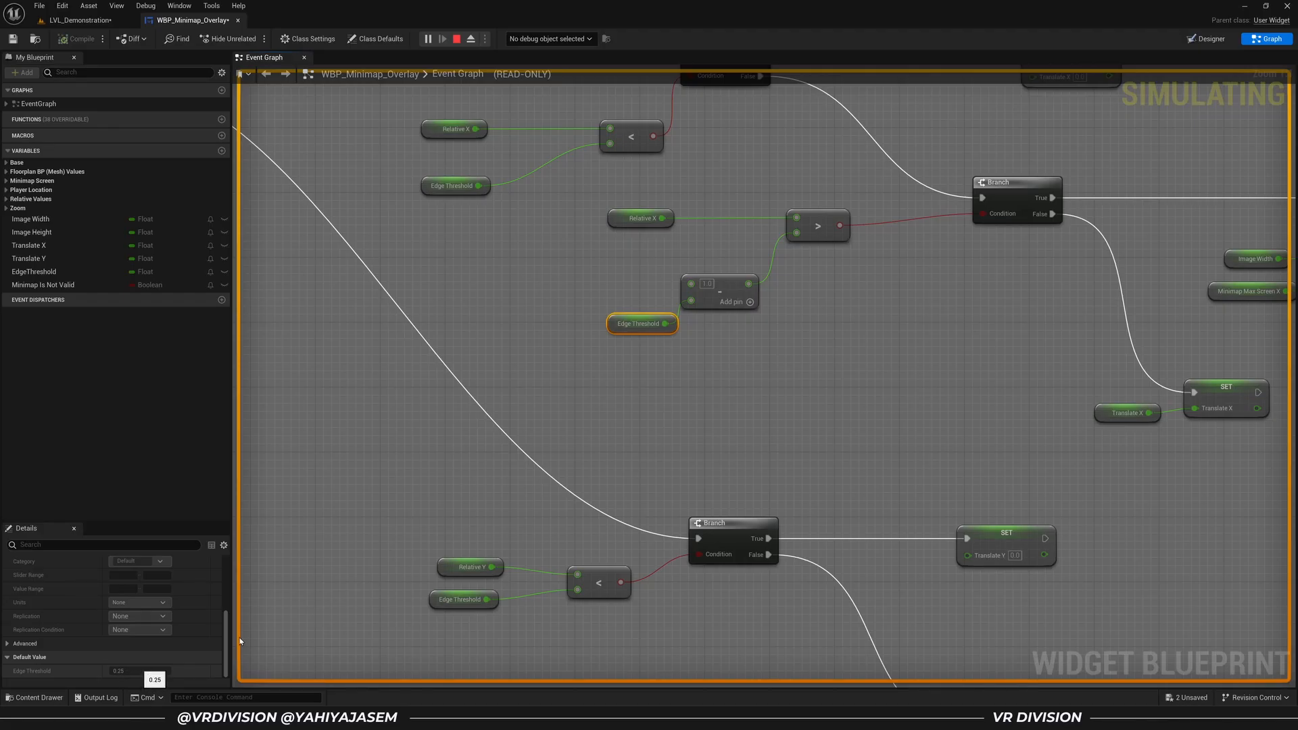
{"action": "scroll", "coordinate": [252, 138], "scroll_direction": "down", "scroll_amount": 4}
{"action": "right_click_drag", "start_coordinate": [252, 139], "coordinate": [566, 262]}
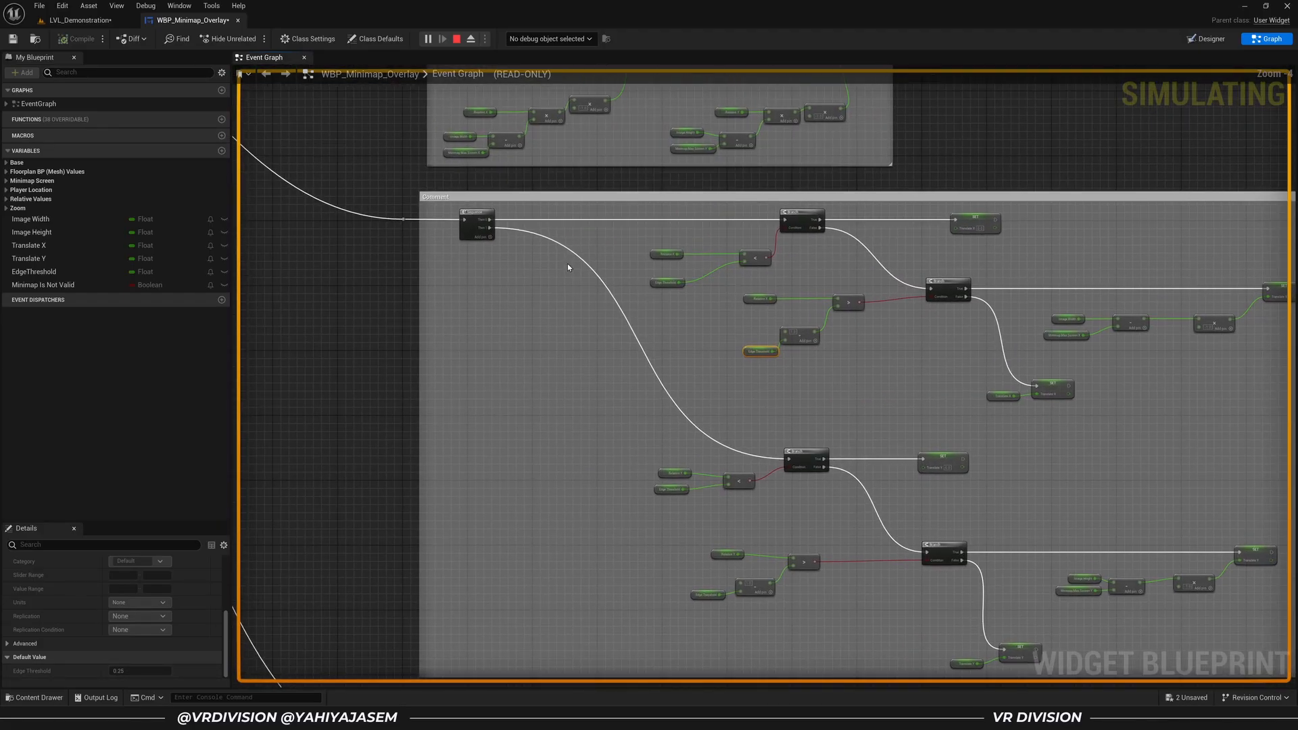
{"action": "scroll", "coordinate": [541, 257], "scroll_direction": "down", "scroll_amount": 5}
{"action": "right_click_drag", "start_coordinate": [457, 216], "coordinate": [557, 298]}
{"action": "scroll", "coordinate": [685, 392], "scroll_direction": "up", "scroll_amount": 6}
{"action": "scroll", "coordinate": [709, 398], "scroll_direction": "up", "scroll_amount": 3}
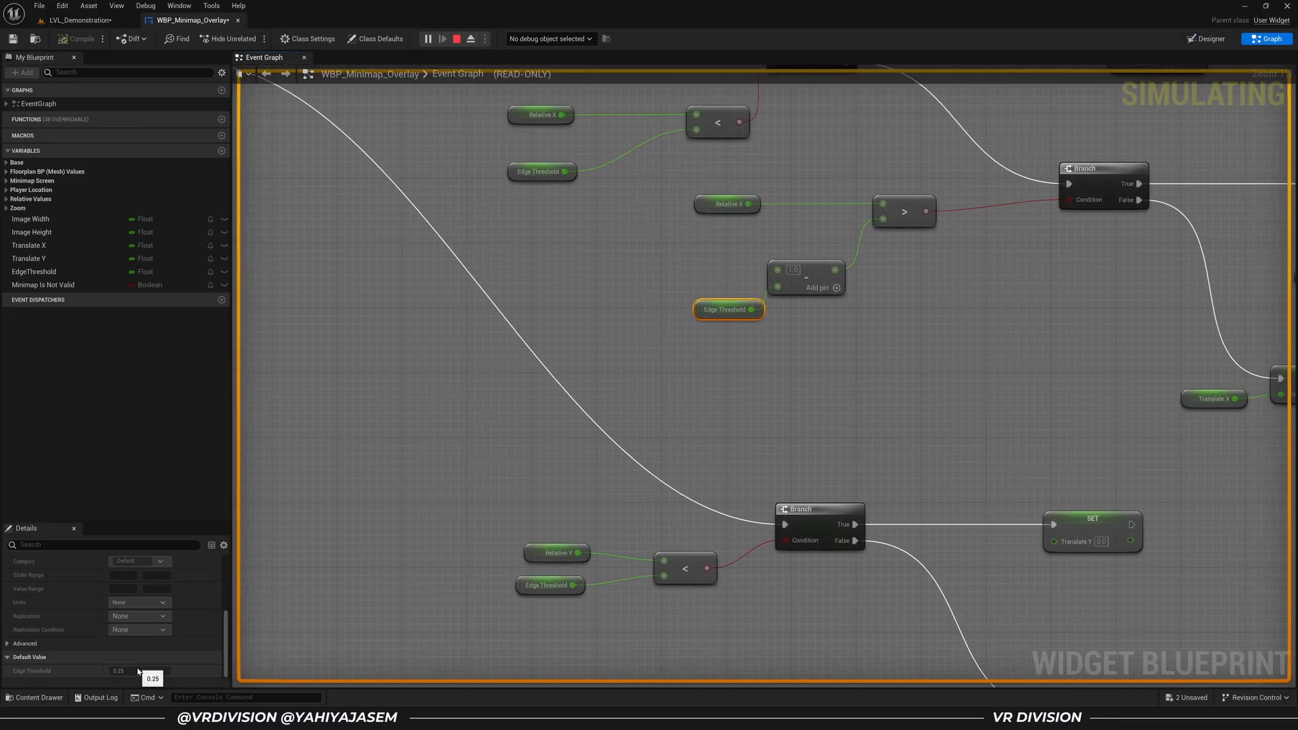
Return to LVL_Demonstration and walk inward from the building corner, examining the marker near the plan's edge threshold
{"action": "left_click", "coordinate": [85, 20]}
{"action": "left_click_drag", "start_coordinate": [682, 391], "coordinate": [1086, 614]}
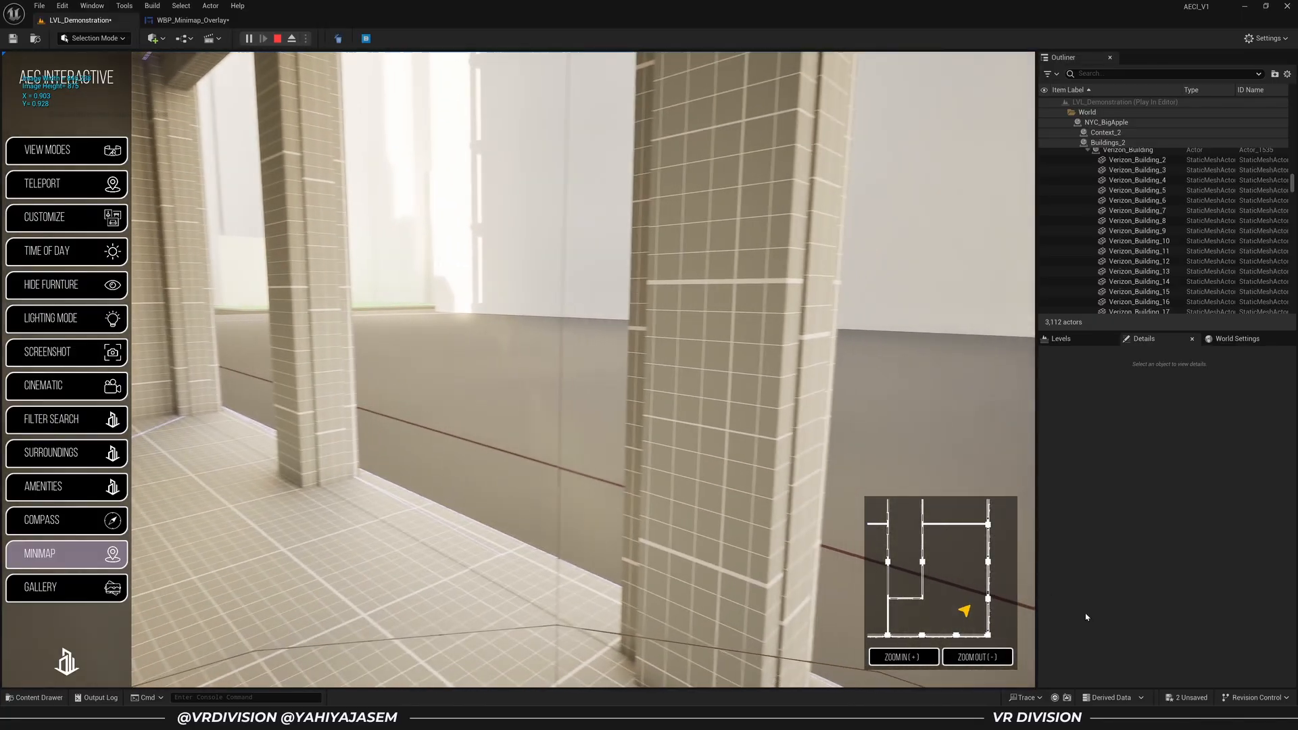
{"action": "key", "text": "a"}
{"action": "key", "text": "a"}
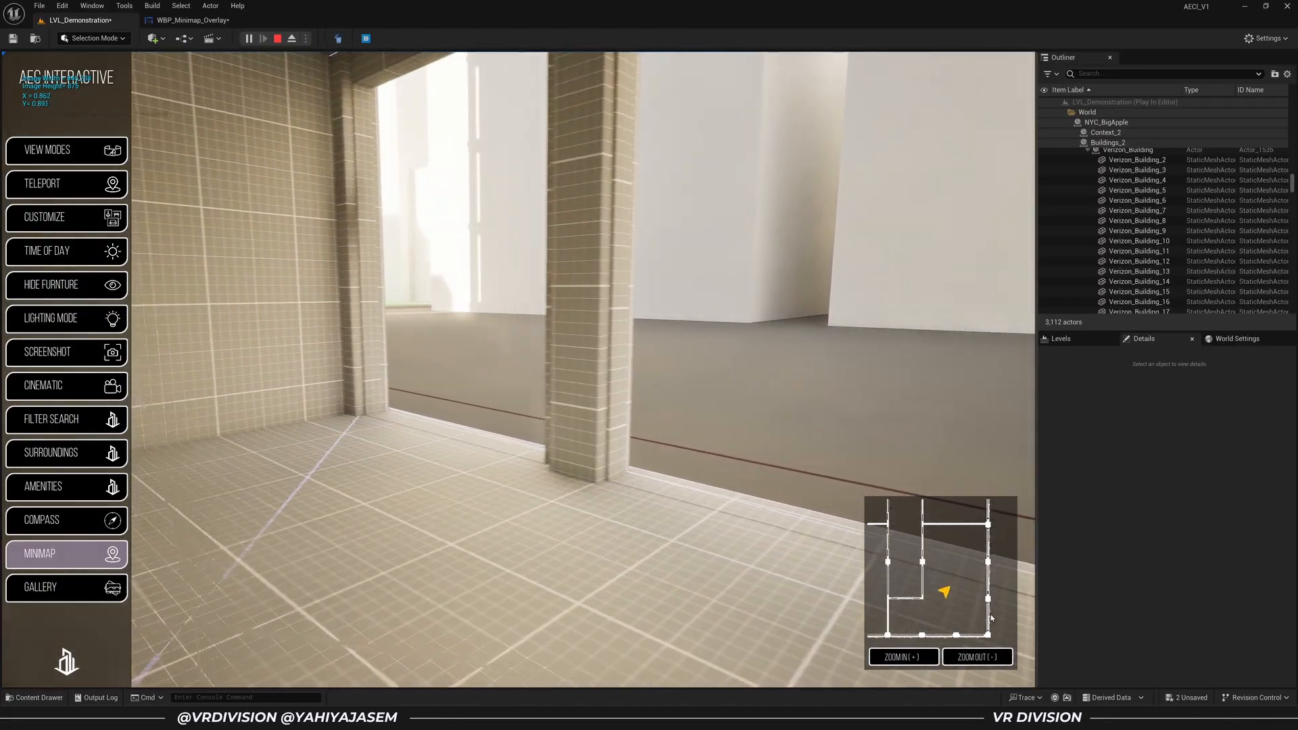
{"action": "key", "text": "a"}
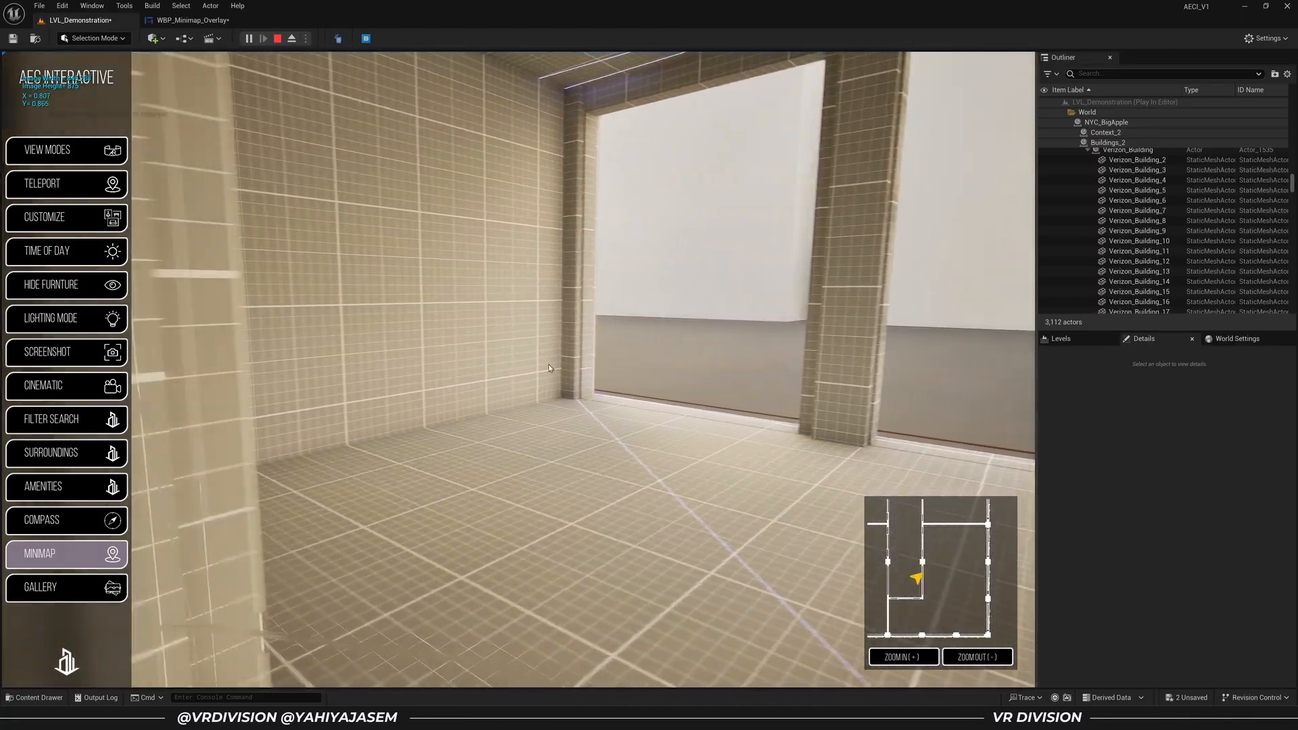
{"action": "left_click_drag", "start_coordinate": [991, 617], "coordinate": [422, 352]}
{"action": "key", "text": "w"}
{"action": "key", "text": "w"}
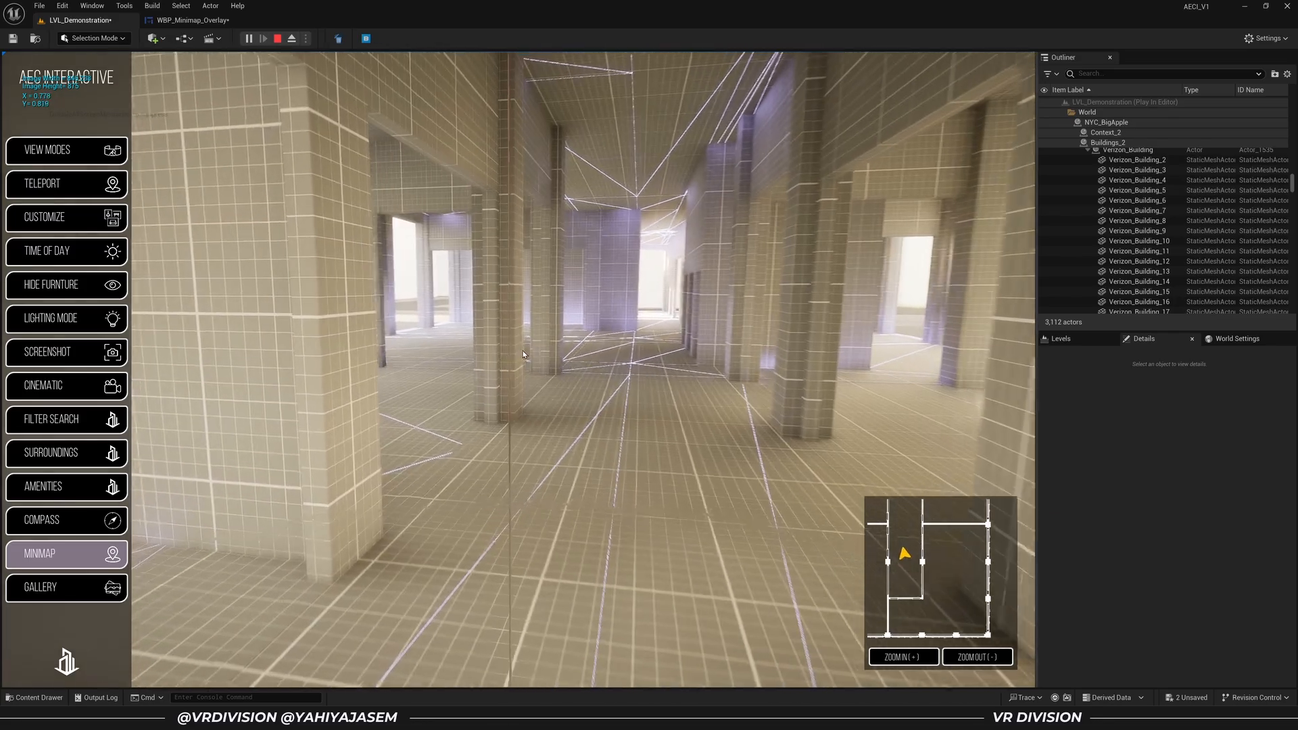
Walk through the ground-floor rooms along the facade to check that the minimap scrolls with the player
{"action": "left_click_drag", "start_coordinate": [523, 350], "coordinate": [466, 353]}
{"action": "key", "text": "w"}
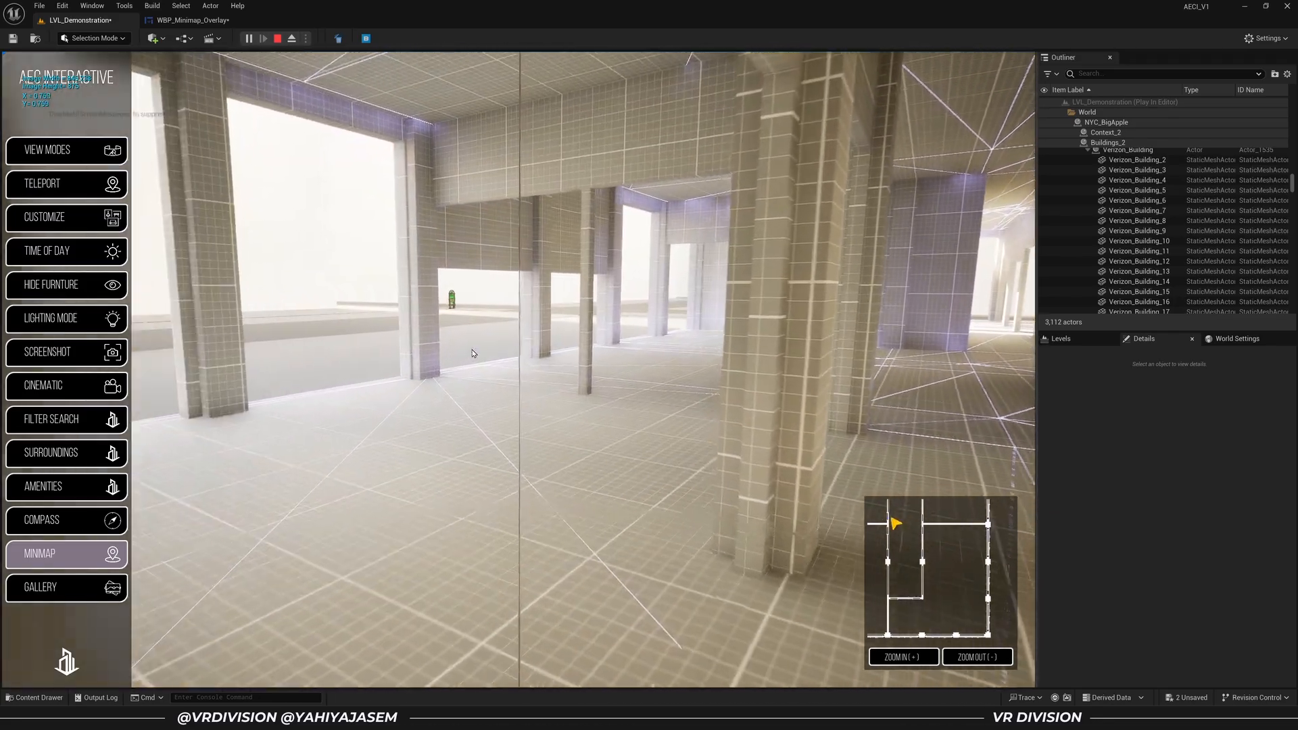
{"action": "key", "text": "w"}
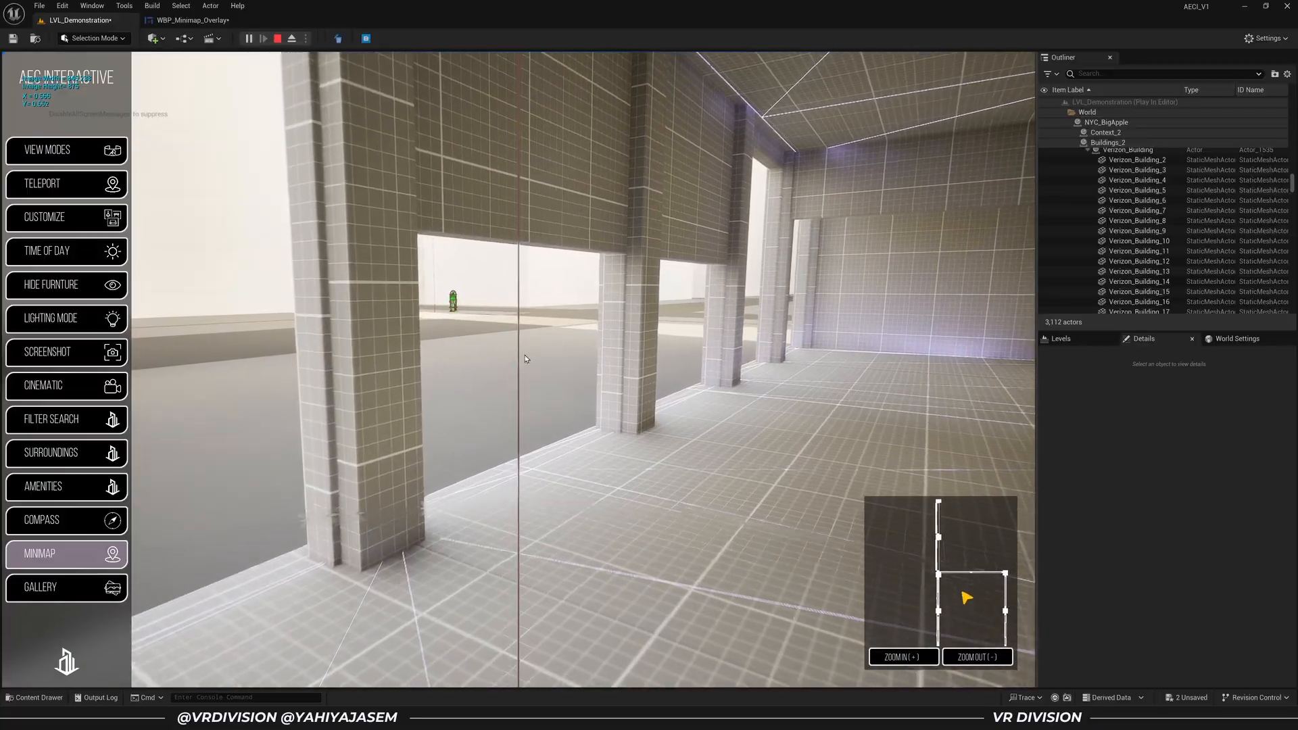
{"action": "key", "text": "w"}
{"action": "left_click_drag", "start_coordinate": [524, 355], "coordinate": [646, 345]}
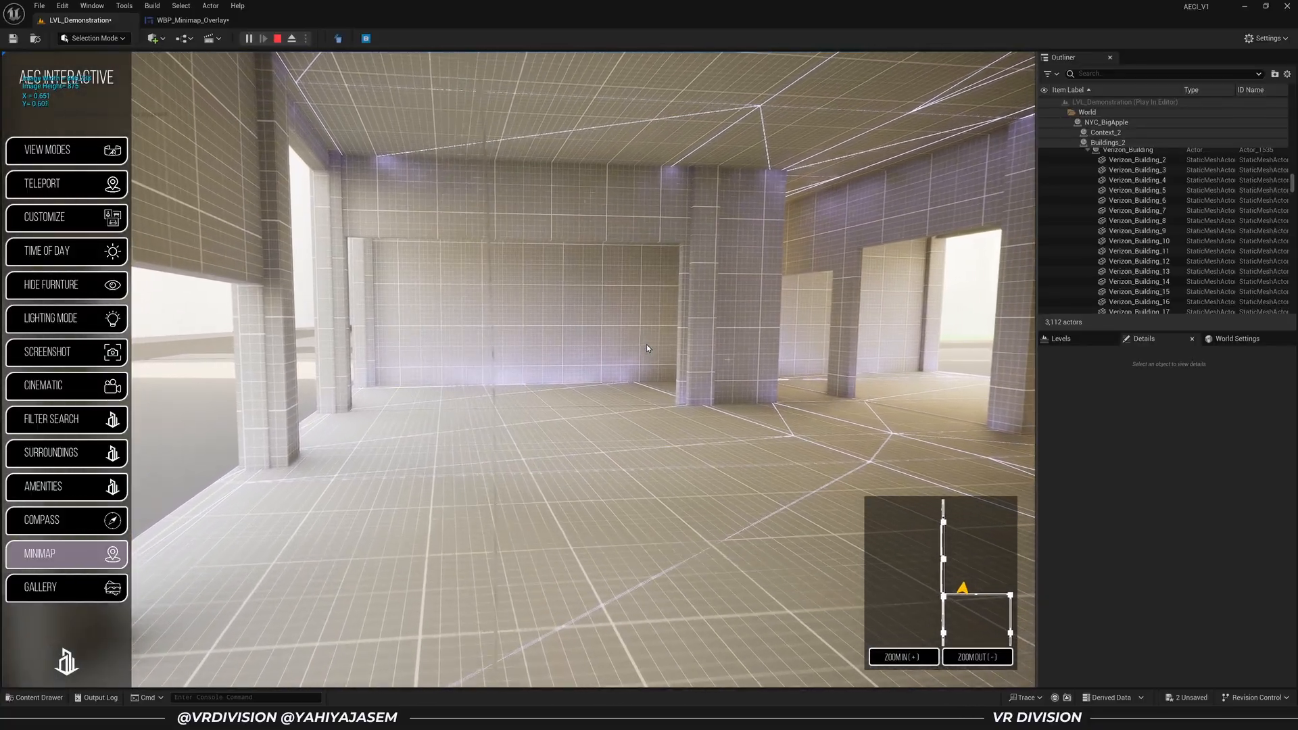
{"action": "key", "text": "w"}
Zoom the minimap out to level 1 and back in to 2.5 while walking further through the ground floor
{"action": "left_click", "coordinate": [977, 657]}
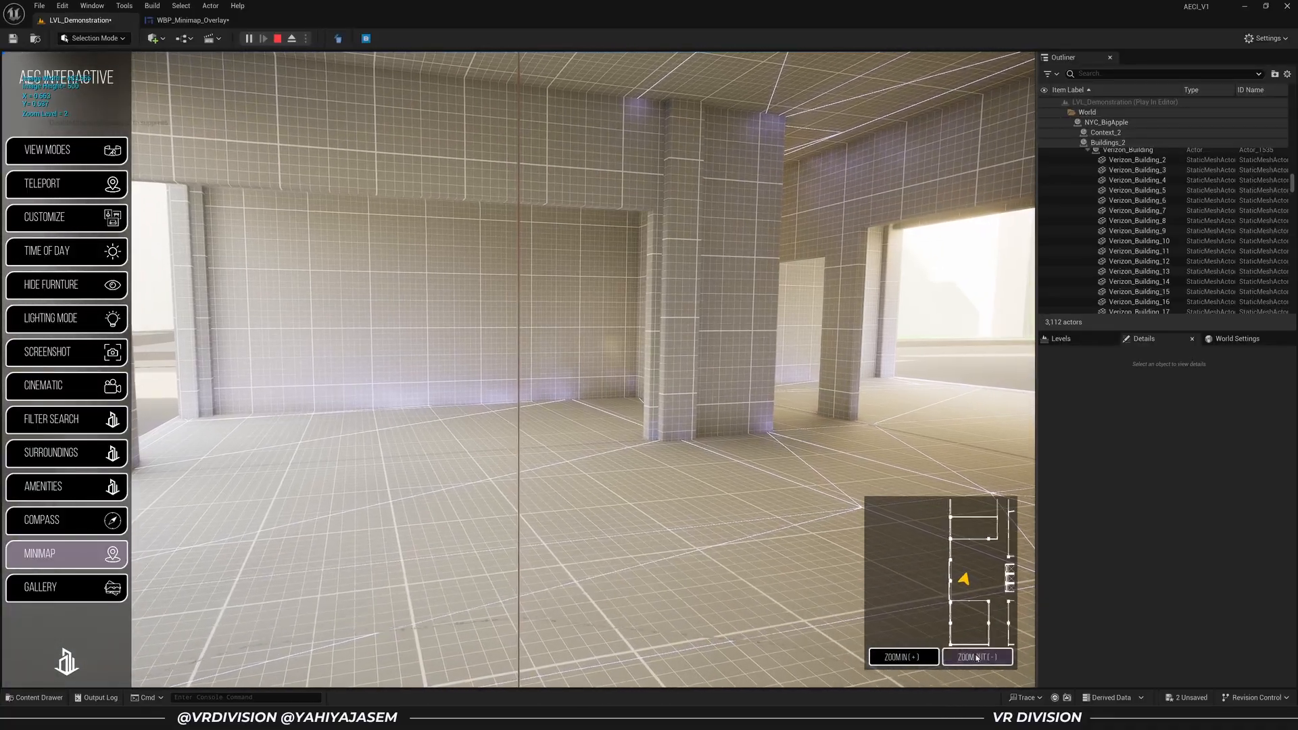
{"action": "key", "text": "w"}
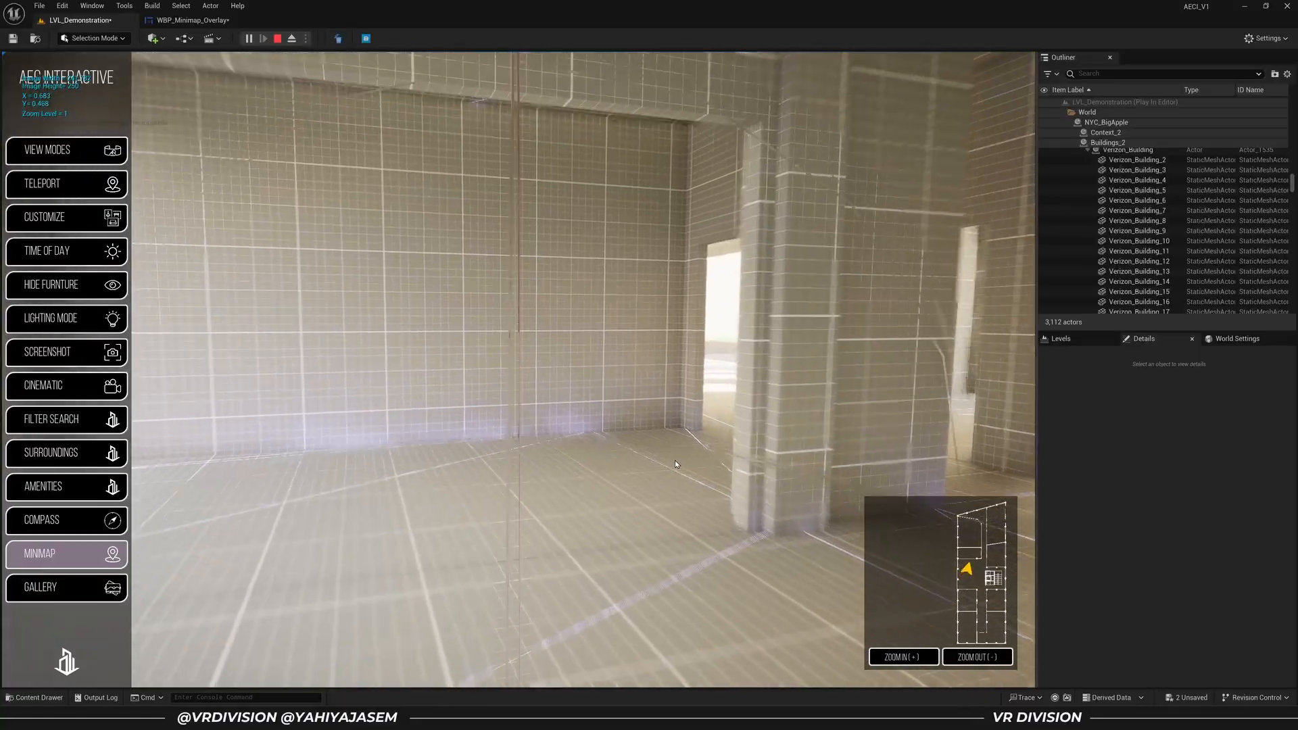
{"action": "left_click_drag", "start_coordinate": [674, 460], "coordinate": [821, 488]}
{"action": "key", "text": "w"}
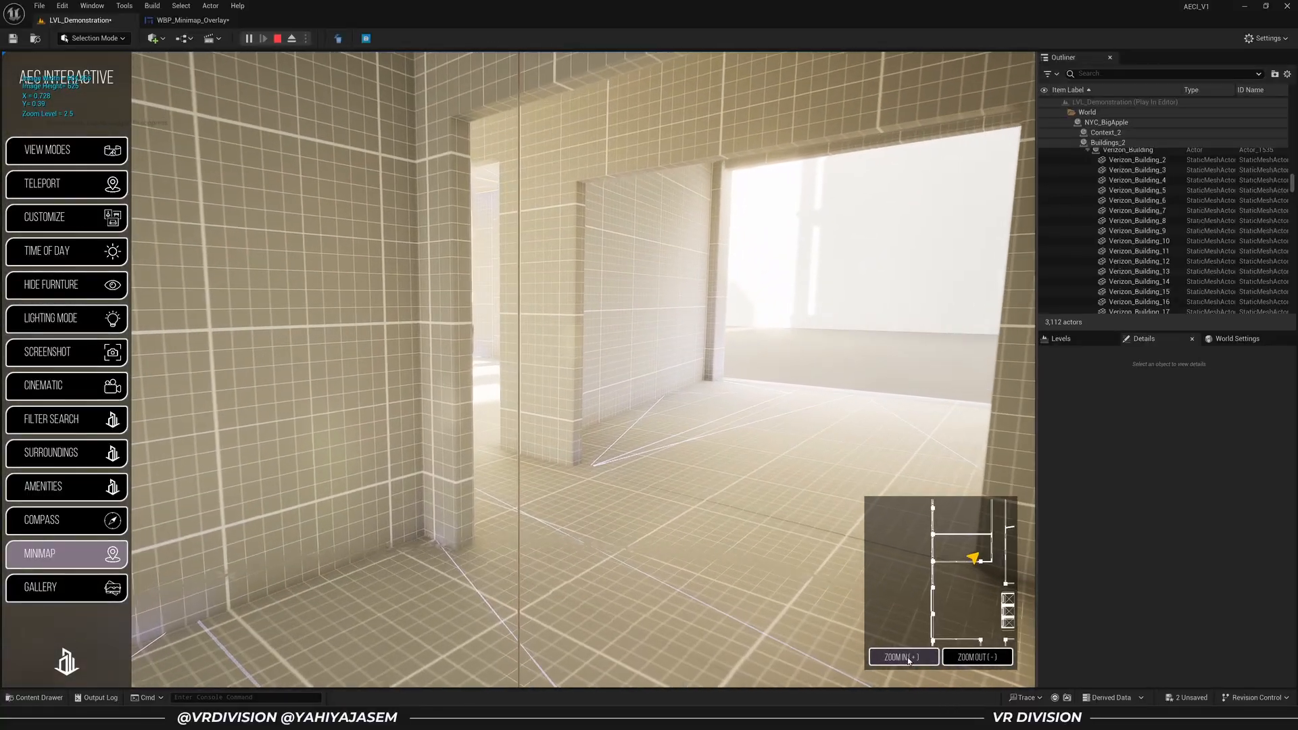
{"action": "key", "text": "w"}
{"action": "left_click_drag", "start_coordinate": [742, 409], "coordinate": [373, 388]}
{"action": "key", "text": "w"}
{"action": "key", "text": "w"}
Teleport to the ground floor and on to the first floor, and zoom the minimap in to level 3.5
{"action": "left_click", "coordinate": [81, 186]}
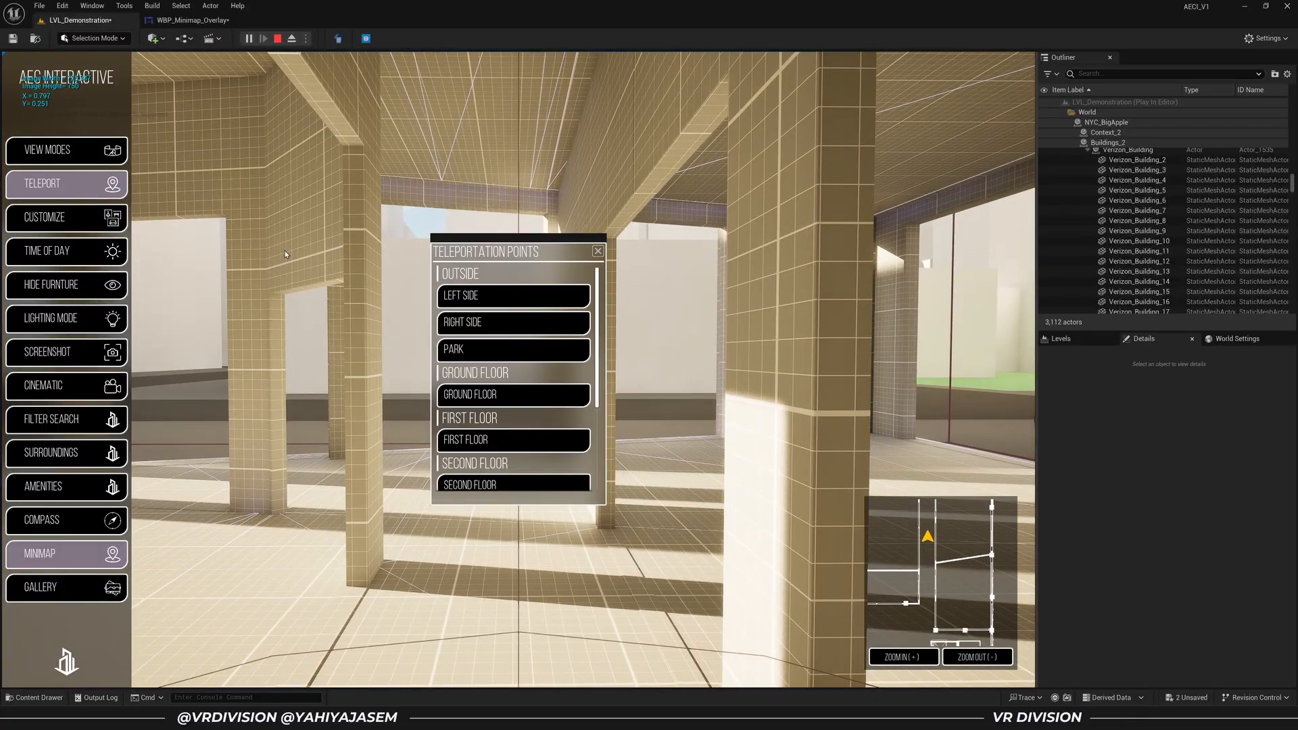
{"action": "left_click", "coordinate": [540, 394]}
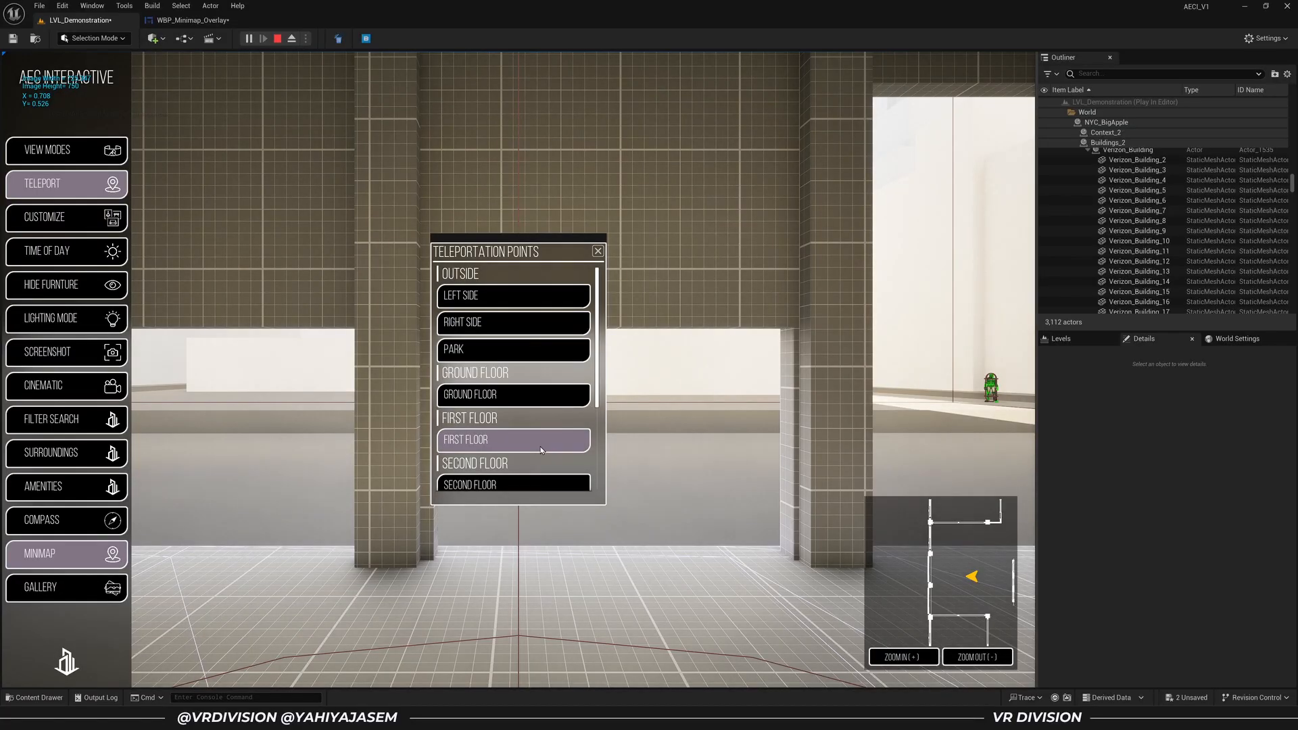
{"action": "left_click", "coordinate": [541, 449]}
{"action": "left_click_drag", "start_coordinate": [720, 461], "coordinate": [709, 512]}
{"action": "key", "text": "w"}
{"action": "key", "text": "w"}
{"action": "left_click", "coordinate": [878, 654]}
Close the teleportation points and walk through the first-floor rooms and corridor, comparing them with the minimap plan
{"action": "left_click_drag", "start_coordinate": [862, 635], "coordinate": [764, 561]}
{"action": "key", "text": "w"}
{"action": "key", "text": "s"}
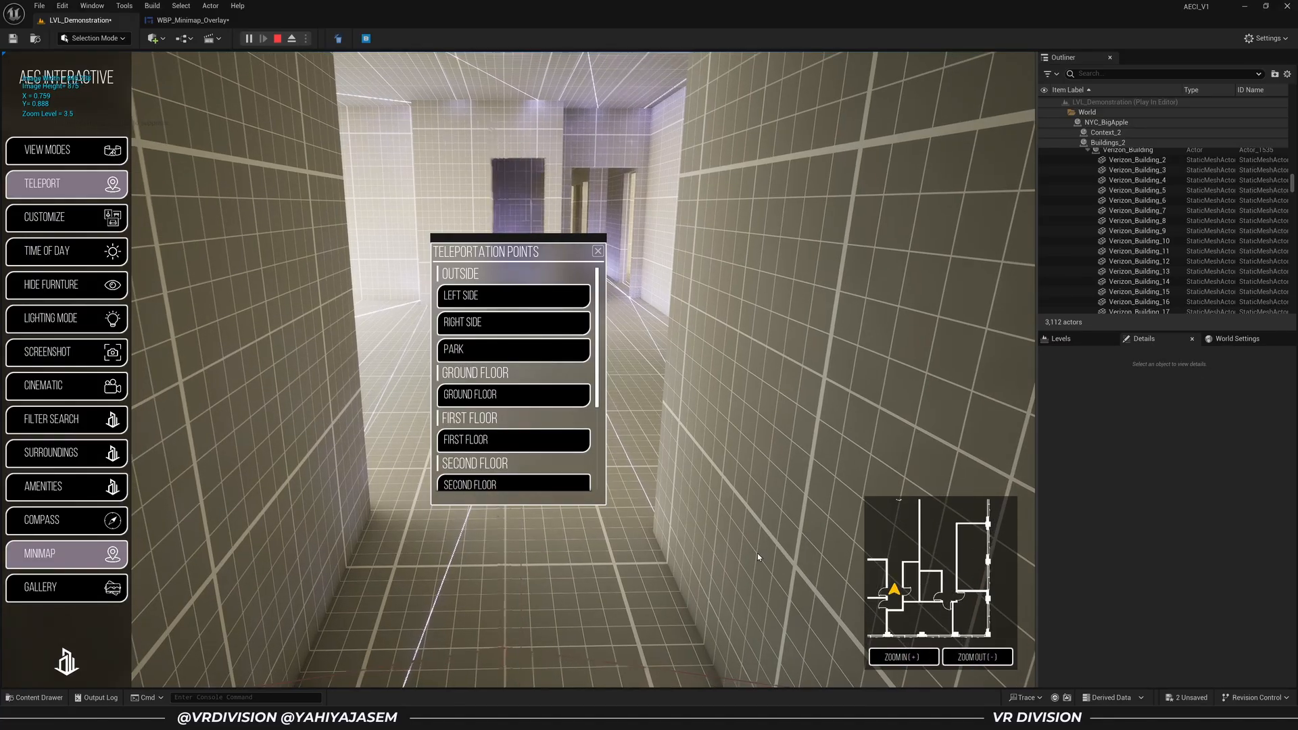
{"action": "key", "text": "w"}
{"action": "left_click", "coordinate": [598, 252]}
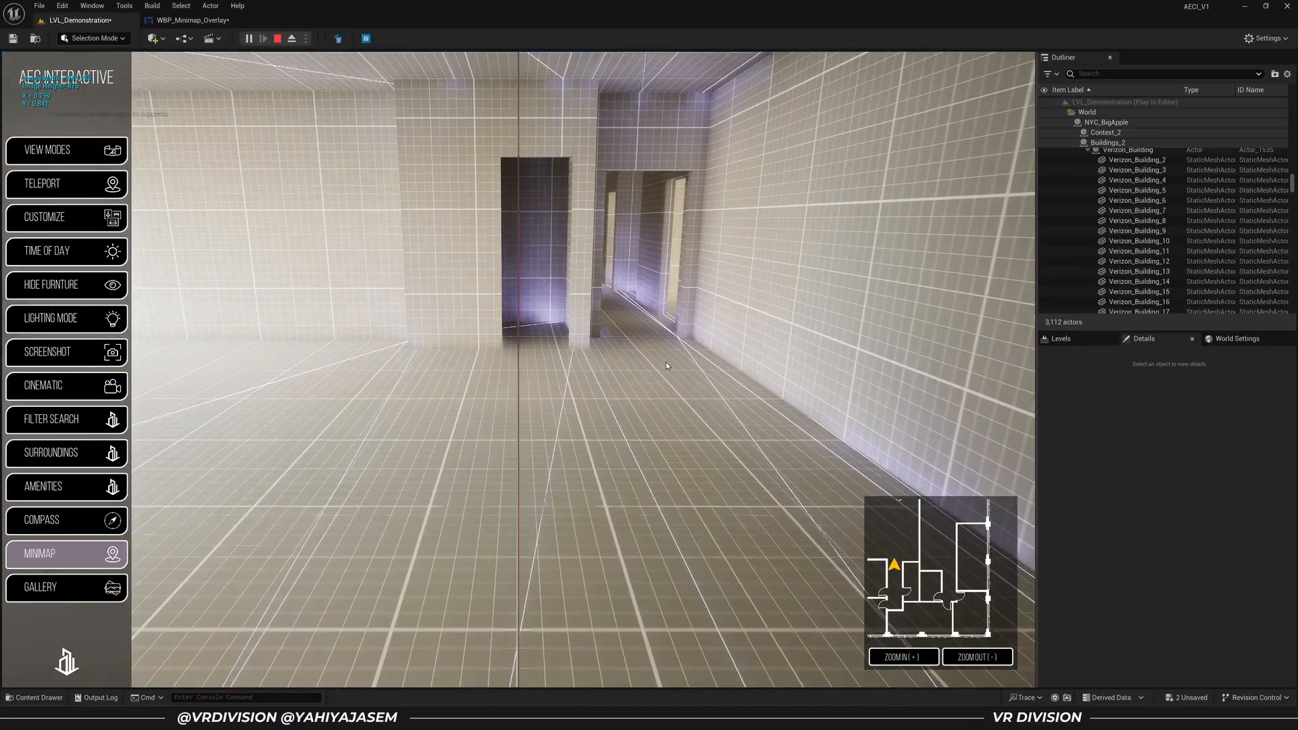
{"action": "key", "text": "w"}
{"action": "left_click_drag", "start_coordinate": [665, 365], "coordinate": [728, 421]}
{"action": "key", "text": "w"}
{"action": "left_click_drag", "start_coordinate": [690, 497], "coordinate": [906, 501]}
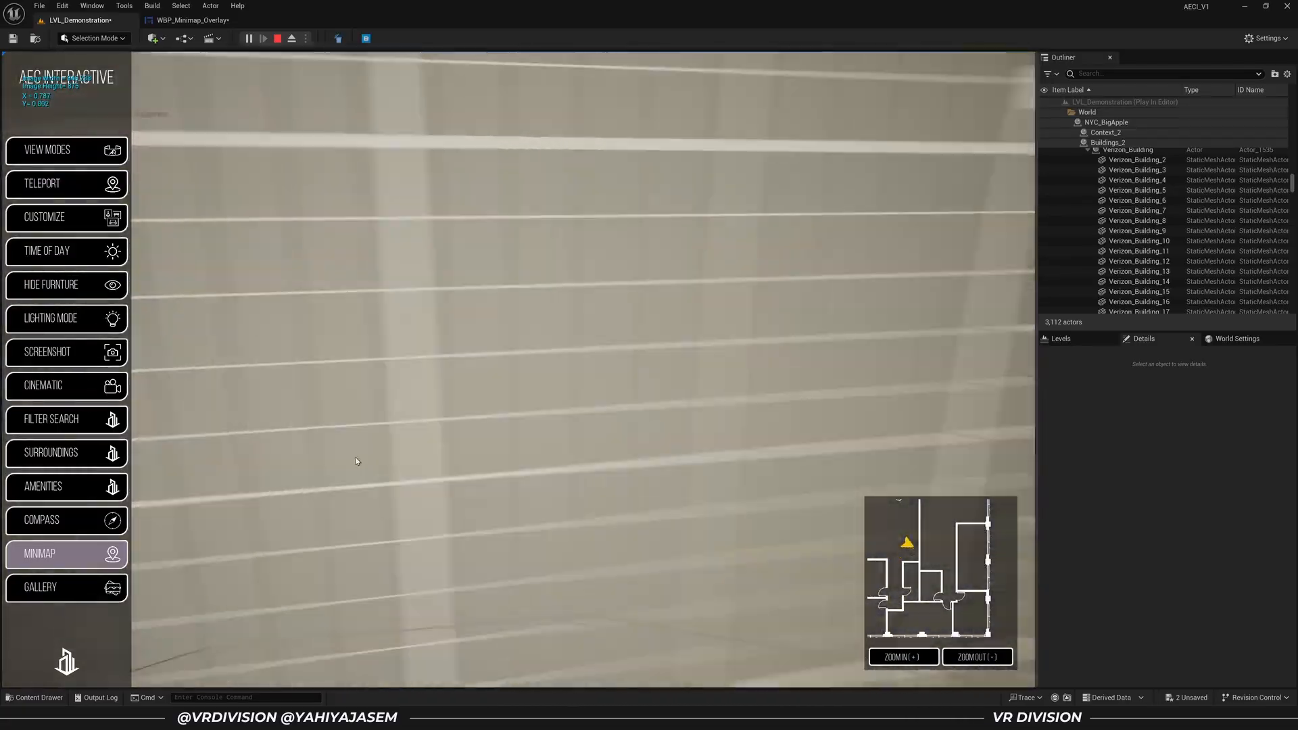
{"action": "left_click_drag", "start_coordinate": [356, 458], "coordinate": [602, 444]}
{"action": "key", "text": "w"}
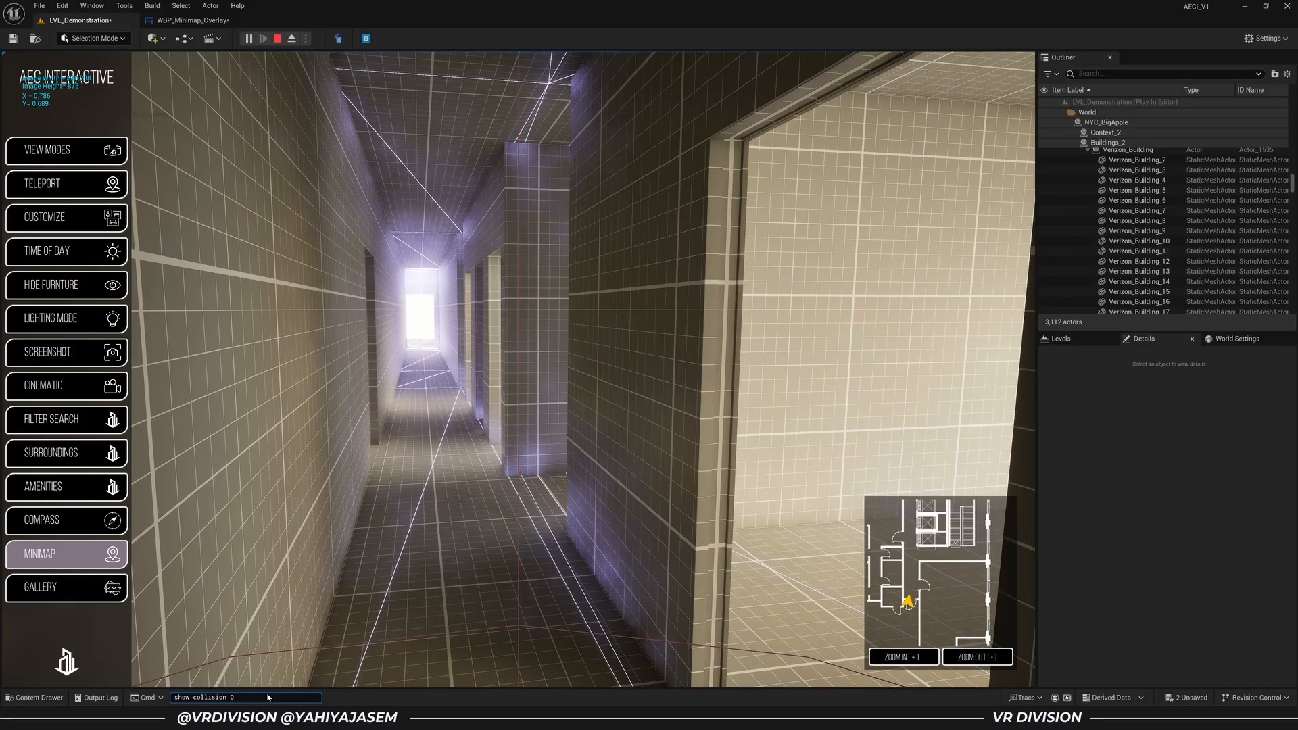
Hide the collision display with the console command "show collision 0" and walk into the room beside the first-floor corridor
{"action": "key", "text": "Return"}
{"action": "left_click_drag", "start_coordinate": [473, 389], "coordinate": [263, 384]}
{"action": "key", "text": "w"}
{"action": "key", "text": "w"}
{"action": "key", "text": "w"}
Teleport to the second floor from the teleportation points
{"action": "left_click", "coordinate": [67, 186]}
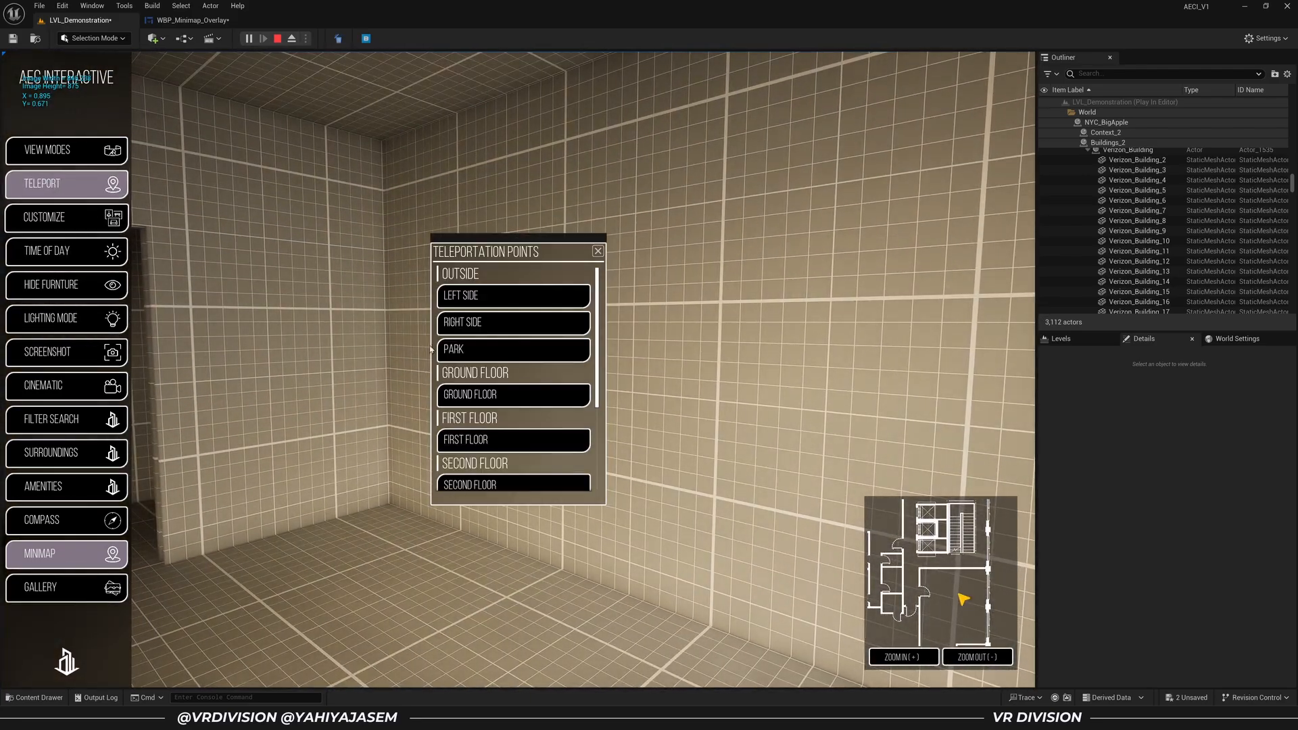
{"action": "scroll", "coordinate": [509, 427], "scroll_direction": "down", "scroll_amount": 2}
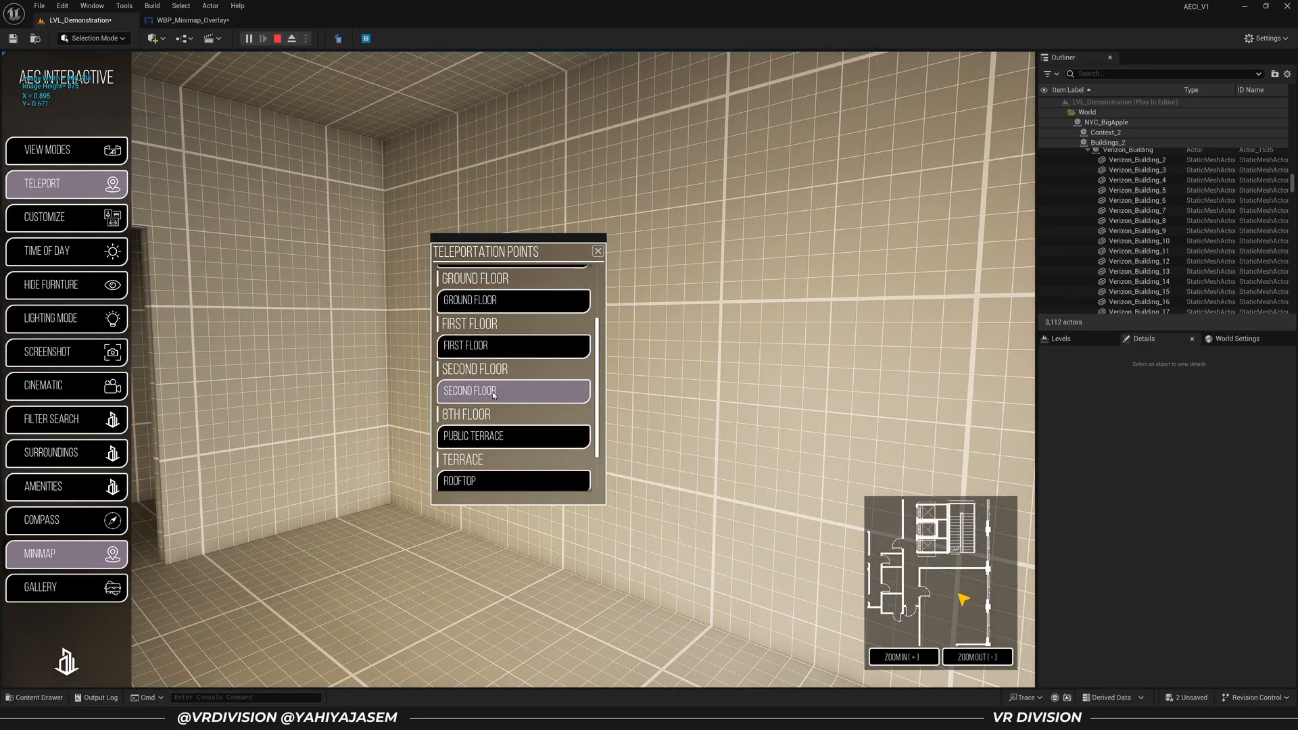
{"action": "left_click", "coordinate": [493, 392]}
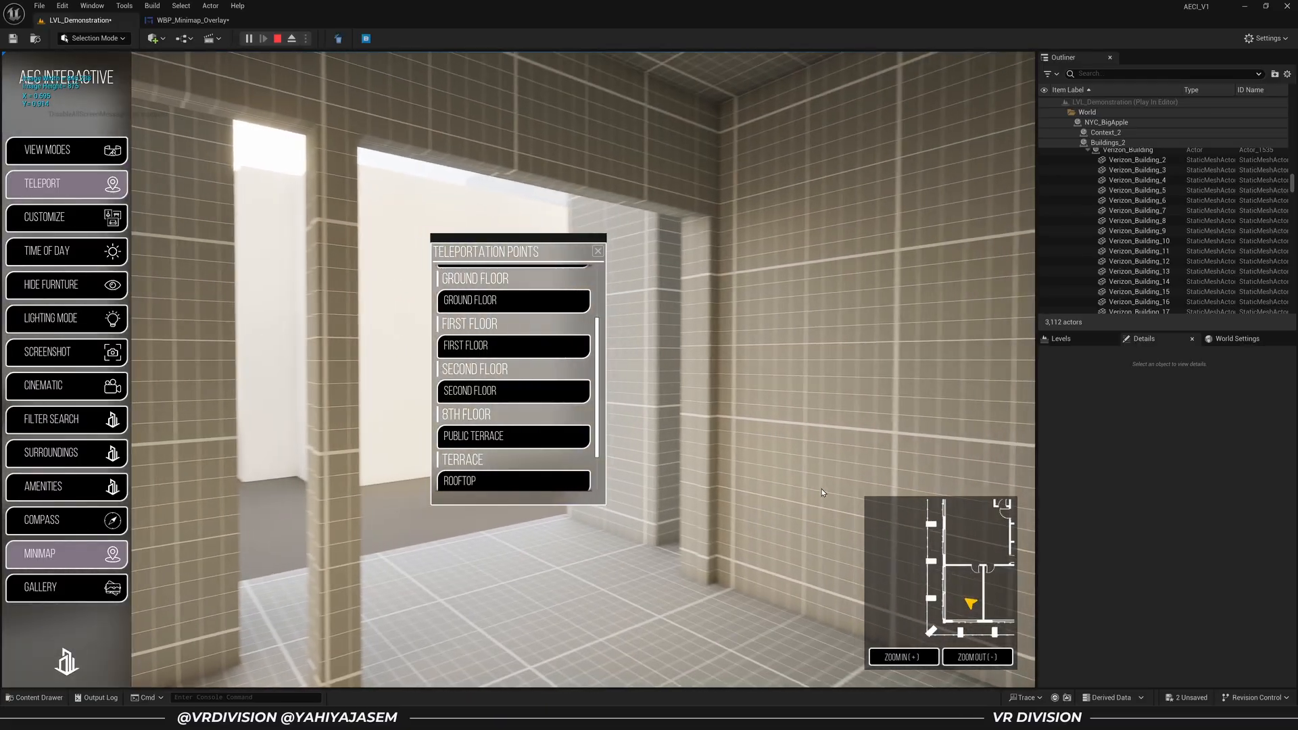
Close the teleportation points and walk along the second floor's outer passage to test its floor plan on the minimap
{"action": "key", "text": "w"}
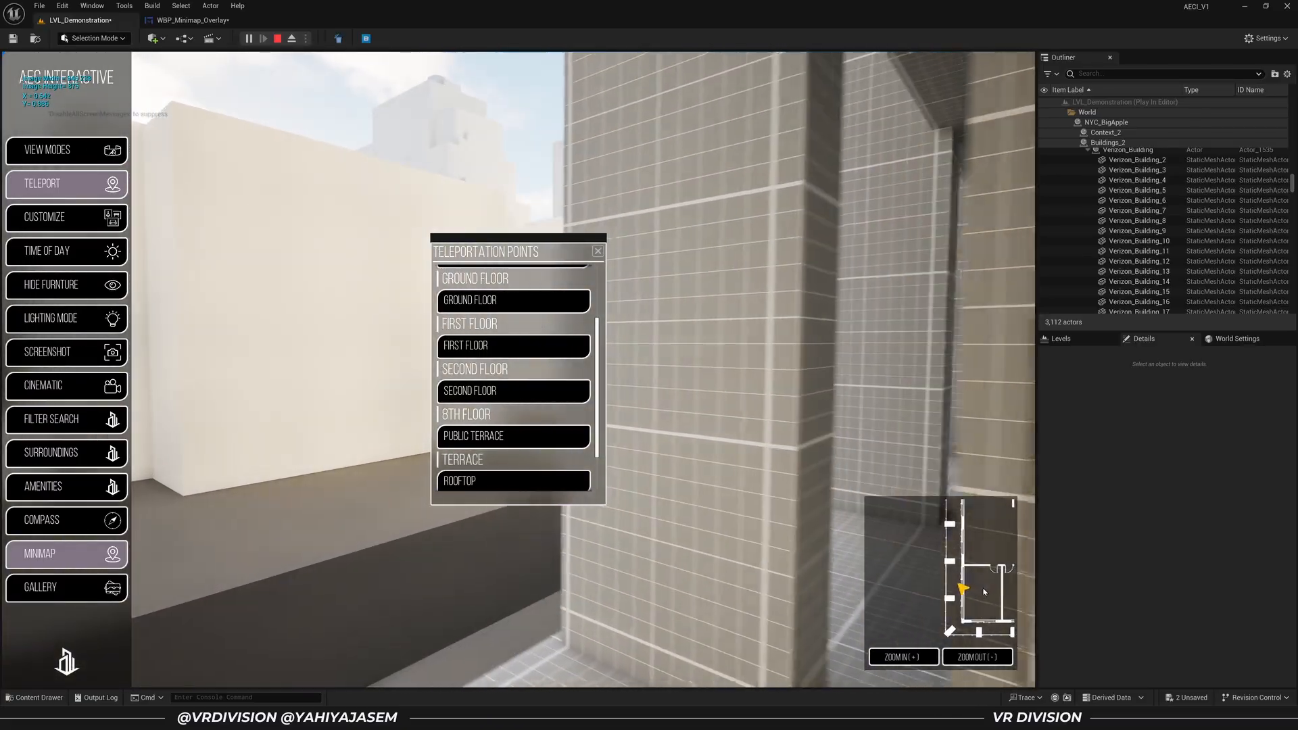
{"action": "left_click_drag", "start_coordinate": [946, 580], "coordinate": [788, 458]}
{"action": "key", "text": "w"}
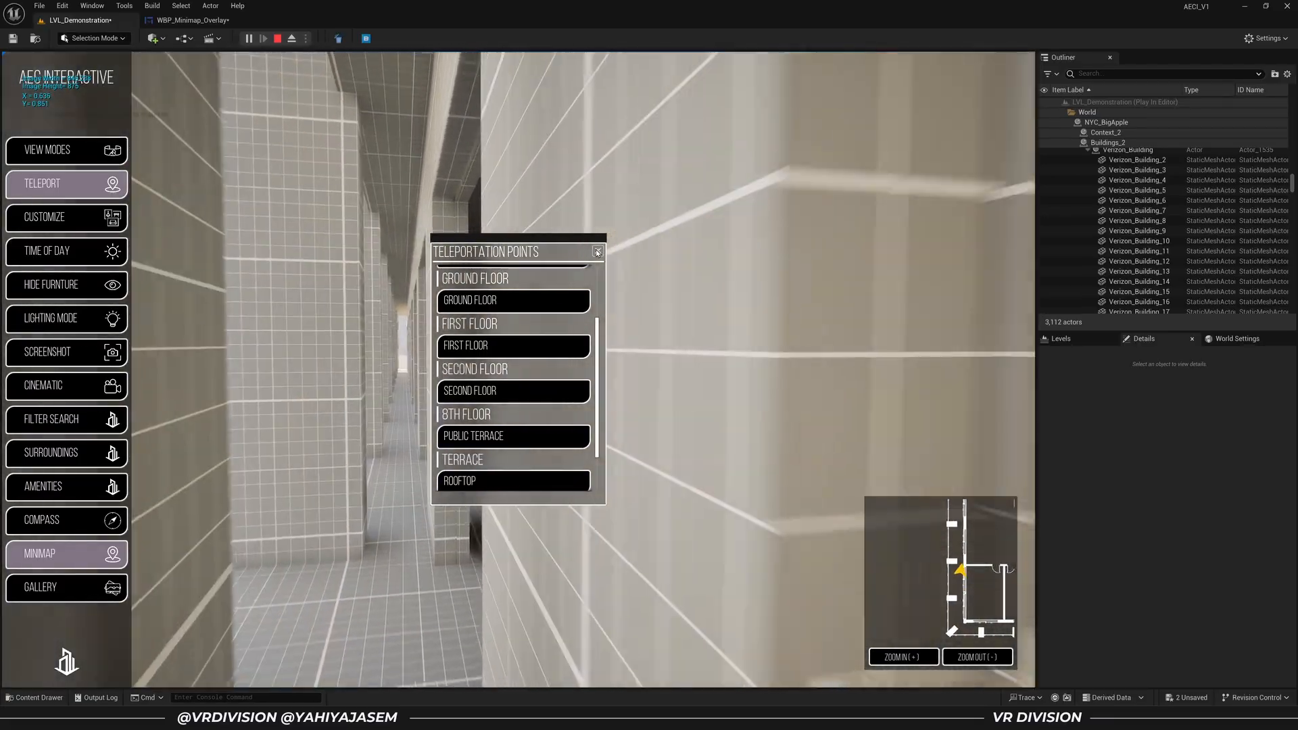
{"action": "left_click", "coordinate": [597, 251]}
{"action": "key", "text": "w"}
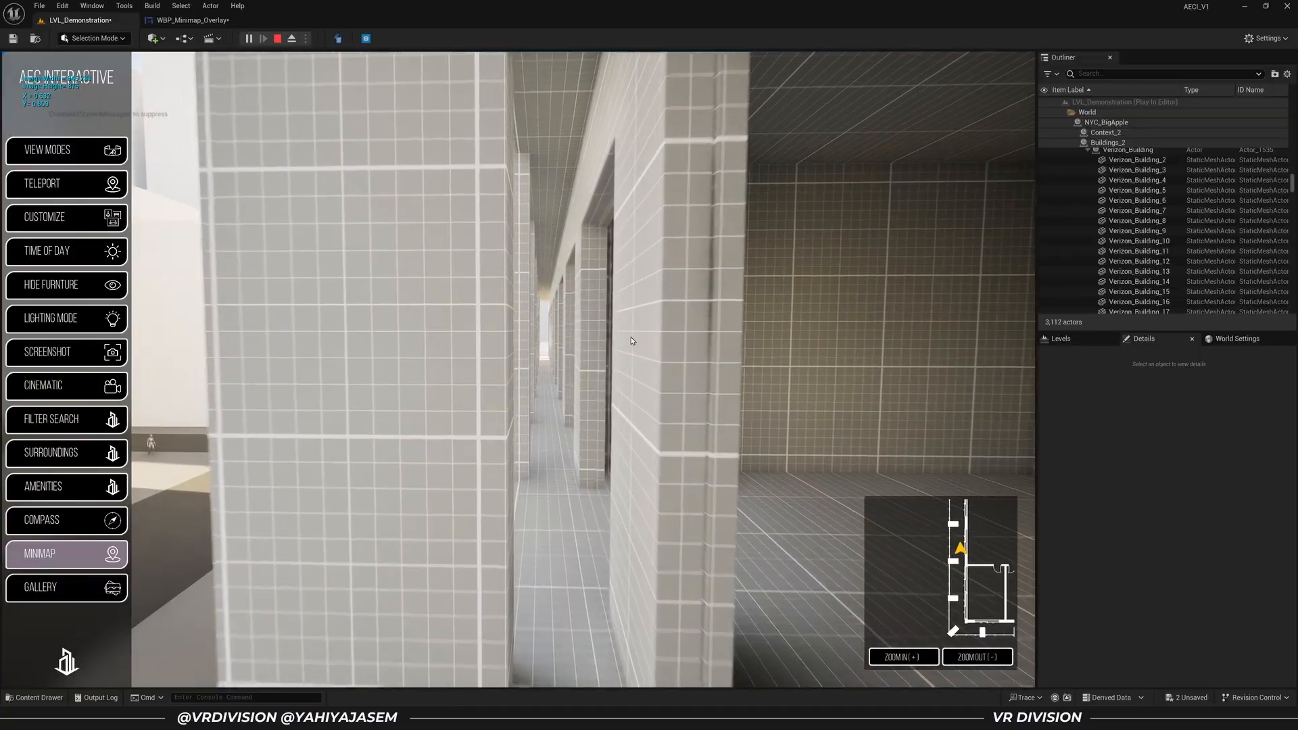
{"action": "key", "text": "w"}
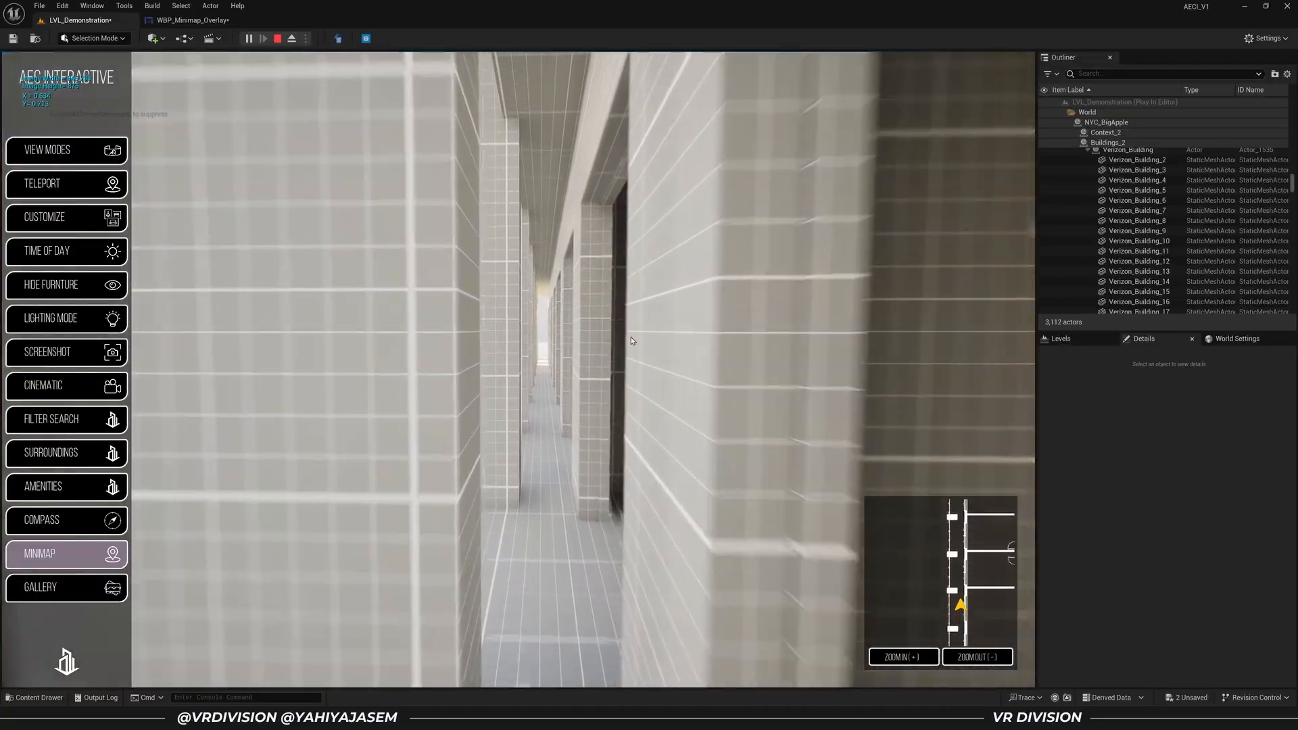
Move out of the second floor's outer passage and look back up at the tower to test the minimap outside its bounds
{"action": "key", "text": "w"}
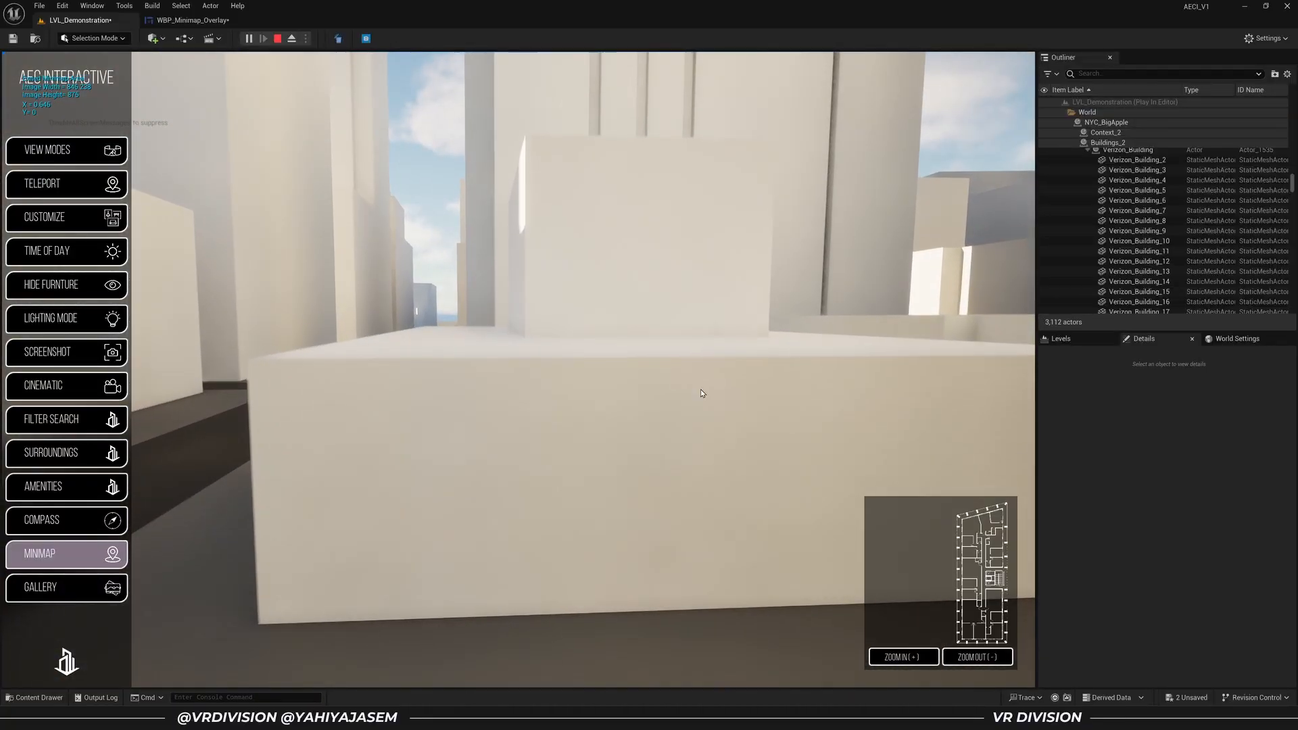
{"action": "left_click_drag", "start_coordinate": [701, 388], "coordinate": [696, 277]}
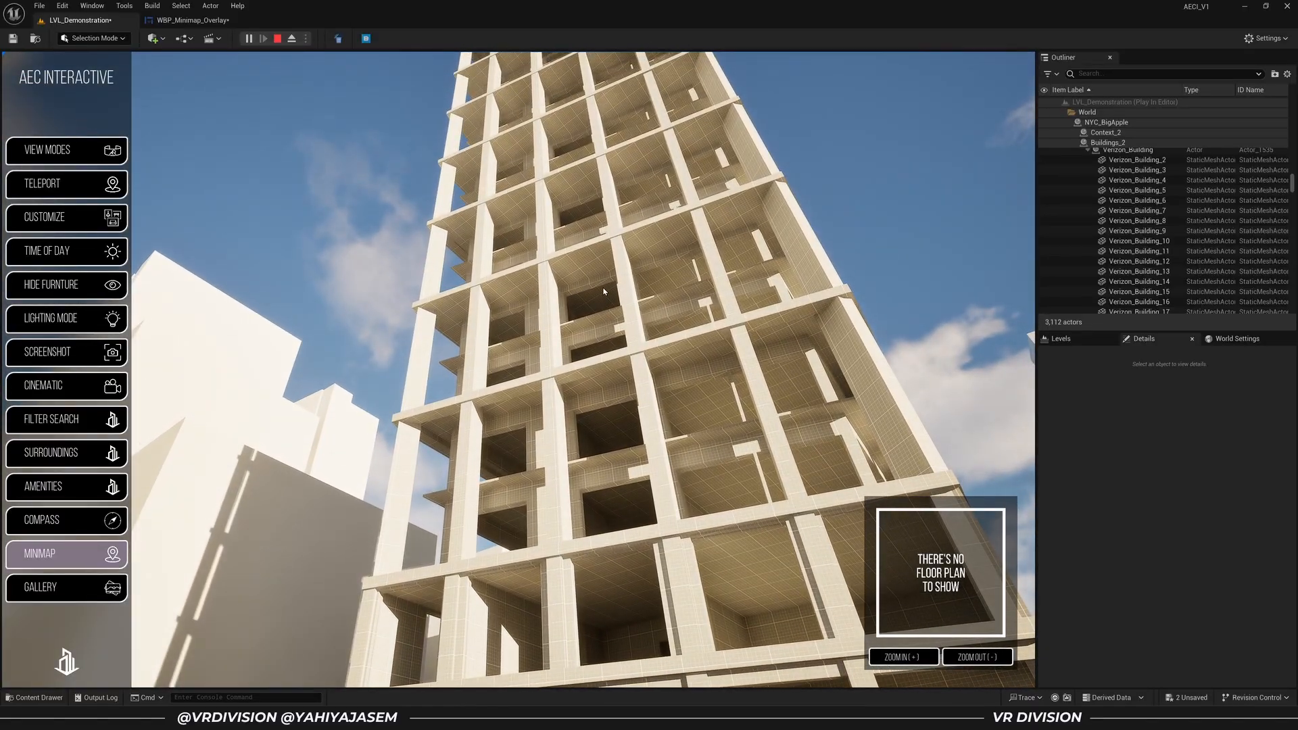
{"action": "left_click_drag", "start_coordinate": [603, 292], "coordinate": [542, 292]}
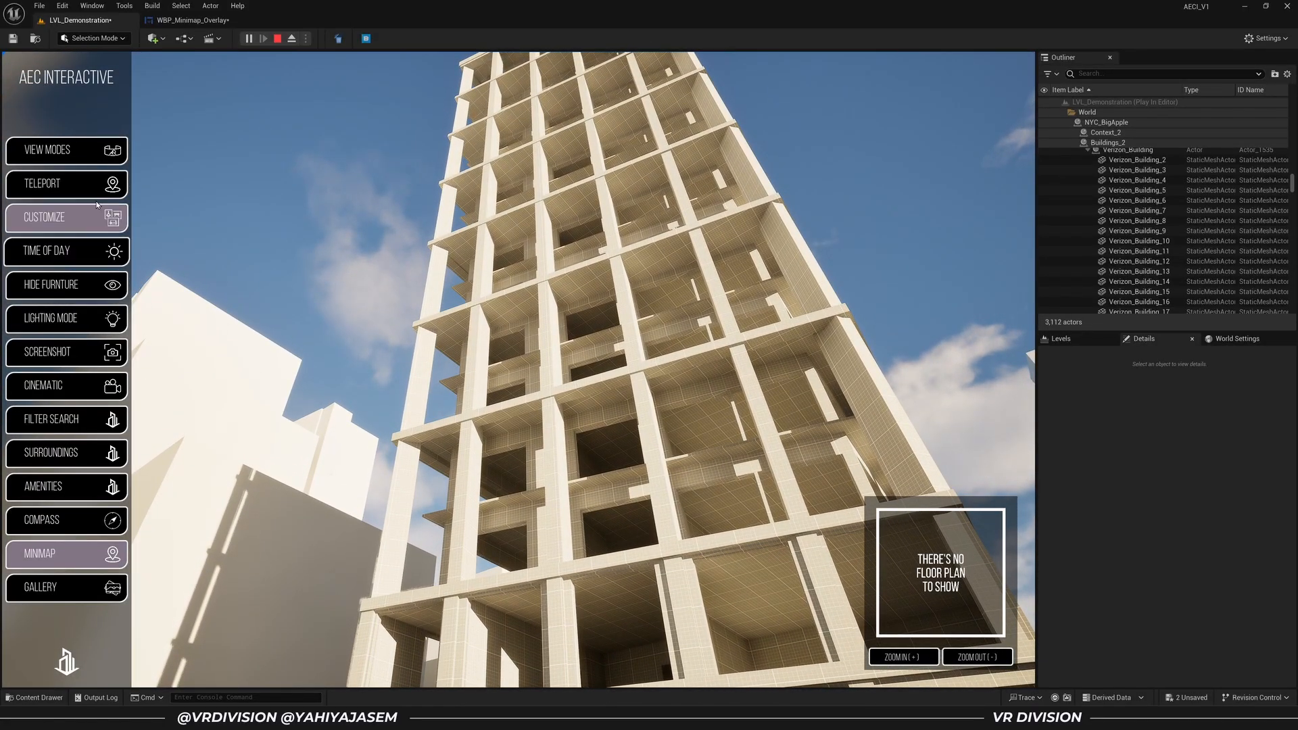
Teleport from outside back into the building using the teleportation points, and close the points list
{"action": "left_click", "coordinate": [95, 188]}
{"action": "scroll", "coordinate": [540, 338], "scroll_direction": "down", "scroll_amount": 5}
{"action": "left_click", "coordinate": [564, 311]}
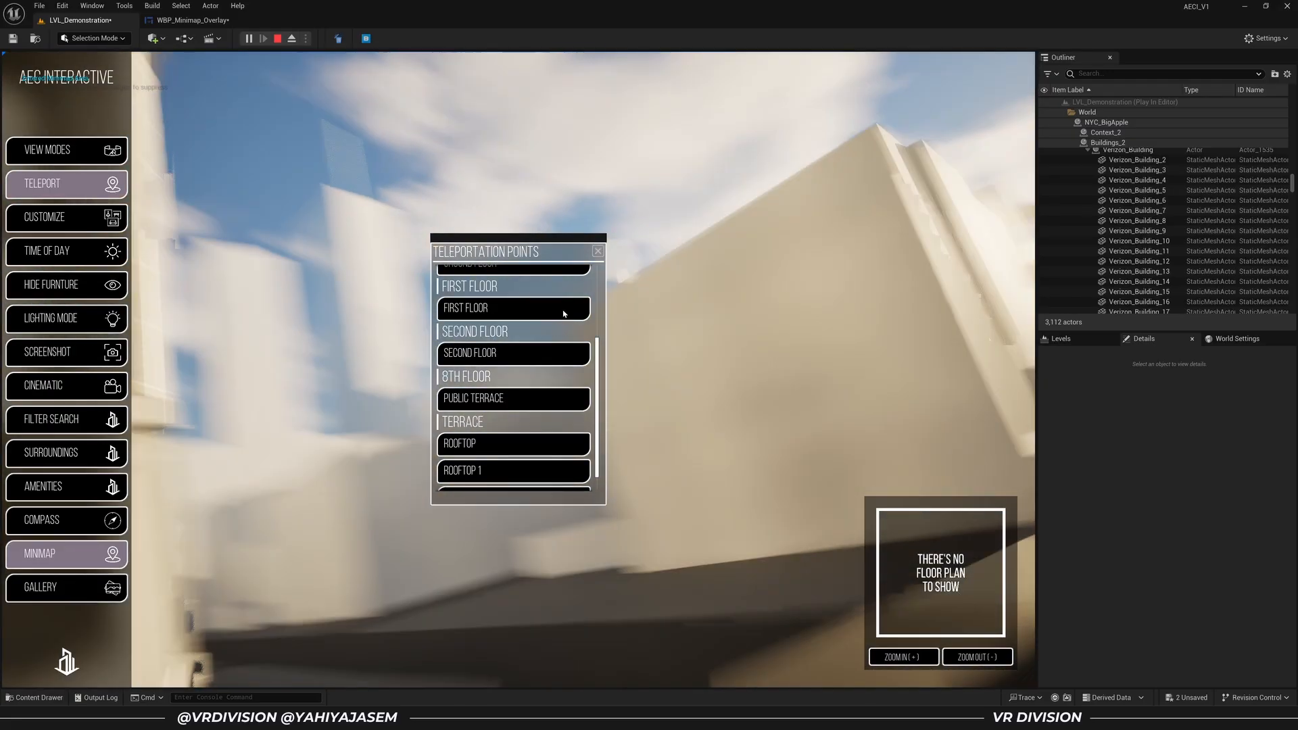
{"action": "left_click", "coordinate": [597, 252]}
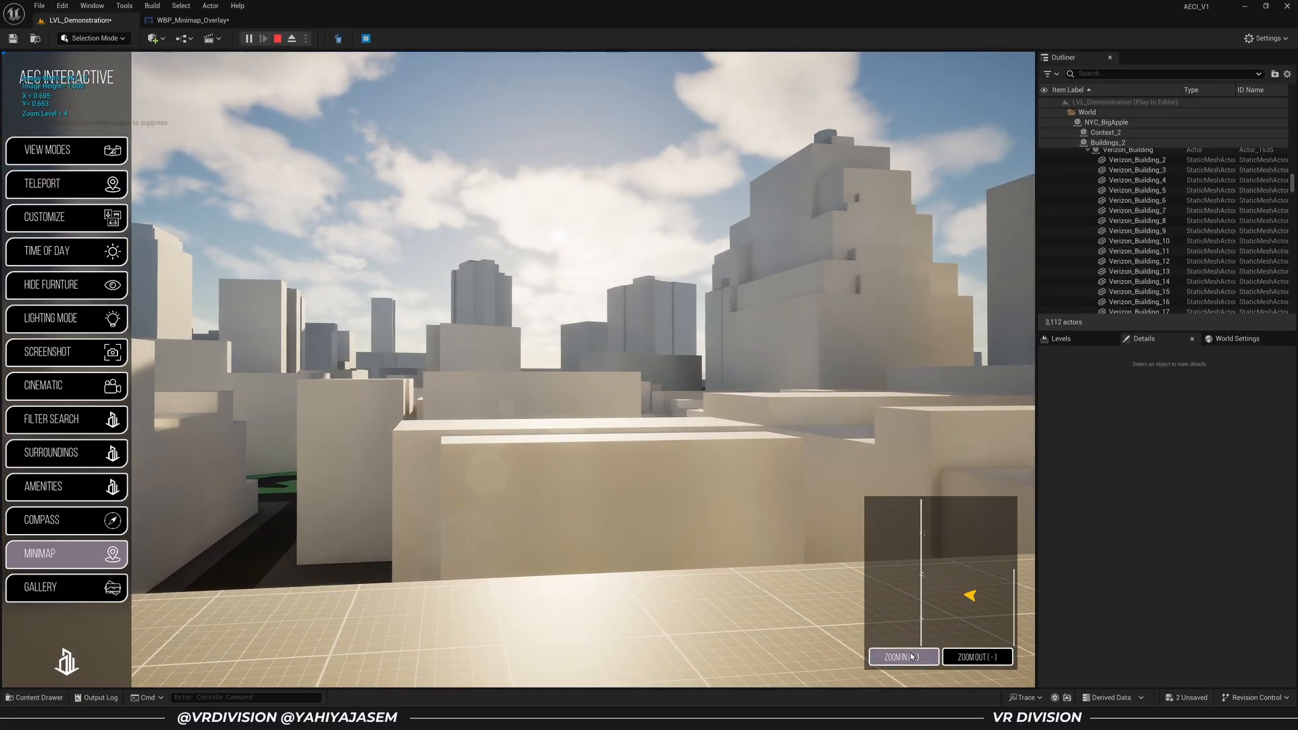
Zoom the minimap in to level 5 and walk around the floor's open edge, checking the player marker against the plan
{"action": "key", "text": "w"}
{"action": "left_click_drag", "start_coordinate": [658, 512], "coordinate": [804, 493]}
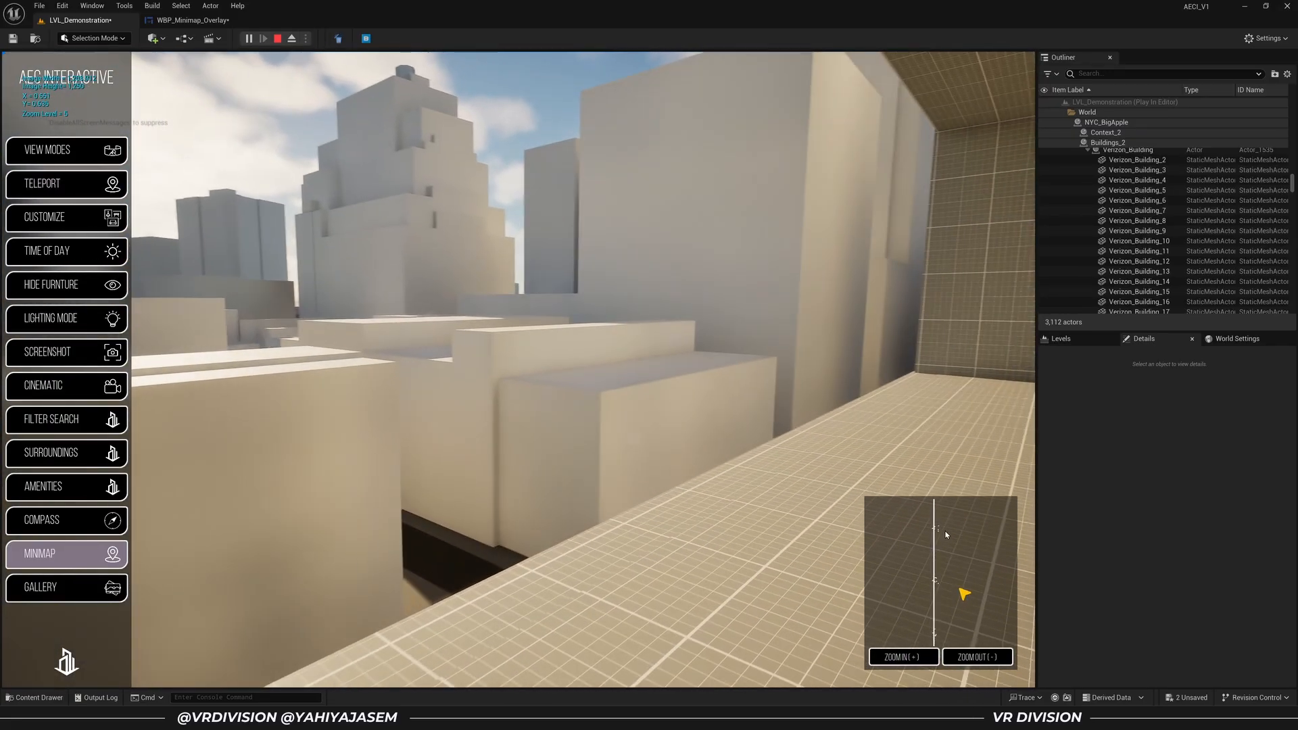
{"action": "left_click_drag", "start_coordinate": [700, 438], "coordinate": [319, 467]}
{"action": "key", "text": "w"}
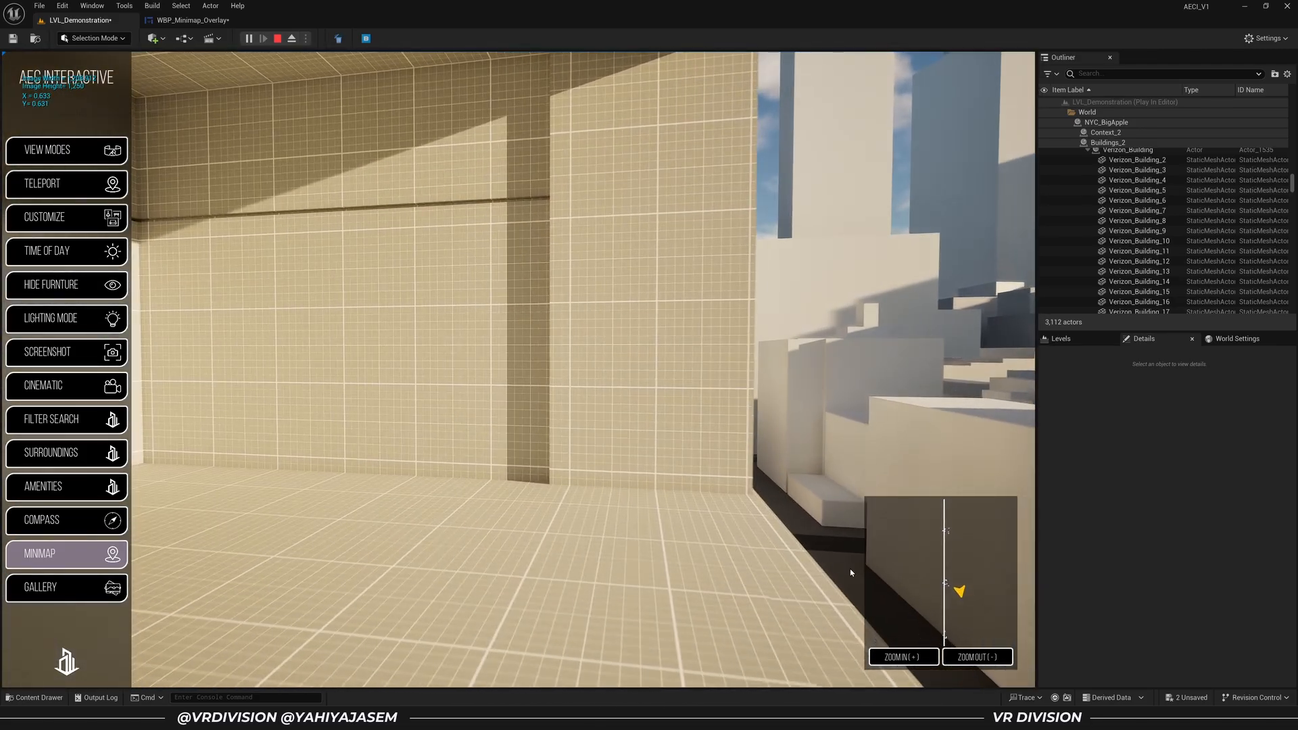
{"action": "key", "text": "w"}
{"action": "left_click_drag", "start_coordinate": [567, 473], "coordinate": [270, 470]}
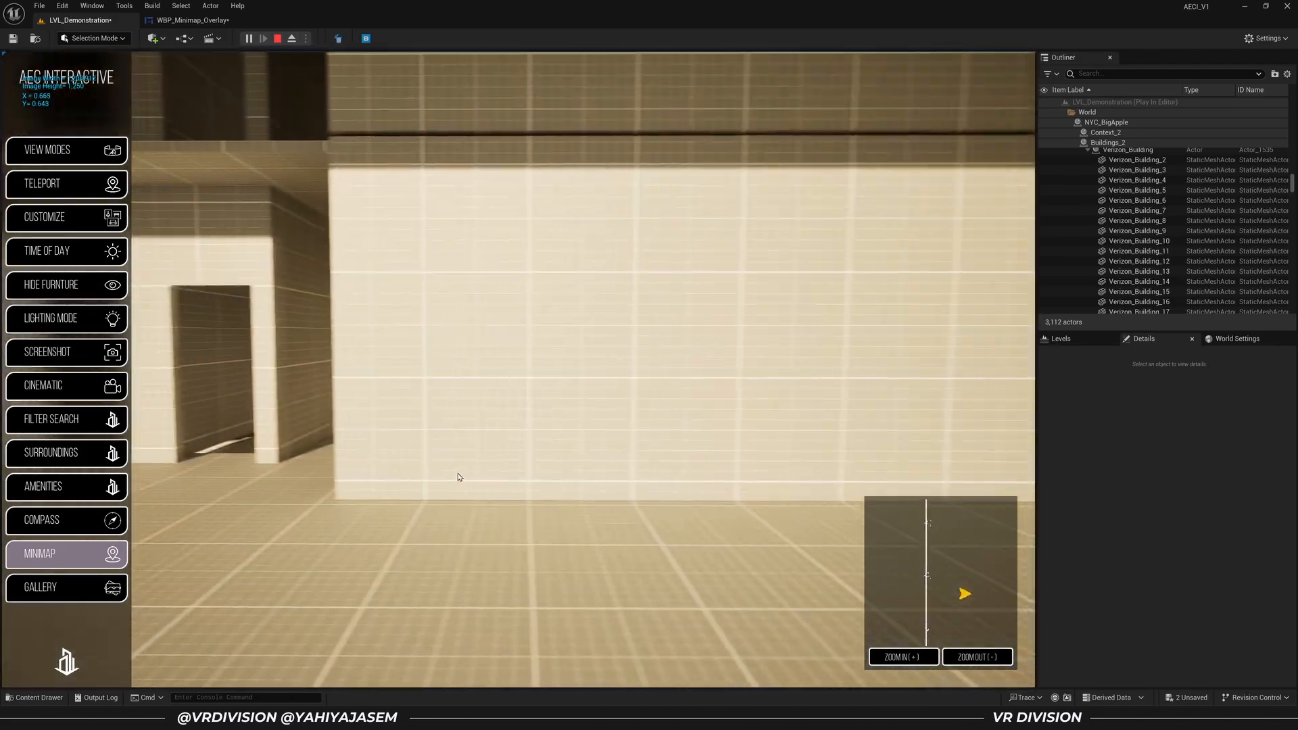
Walk from the open edge to the elevator shafts and zoom the minimap out to level 4.5
{"action": "left_click_drag", "start_coordinate": [662, 476], "coordinate": [553, 468]}
{"action": "key", "text": "w"}
{"action": "key", "text": "w"}
{"action": "left_click_drag", "start_coordinate": [862, 530], "coordinate": [748, 547]}
{"action": "key", "text": "w"}
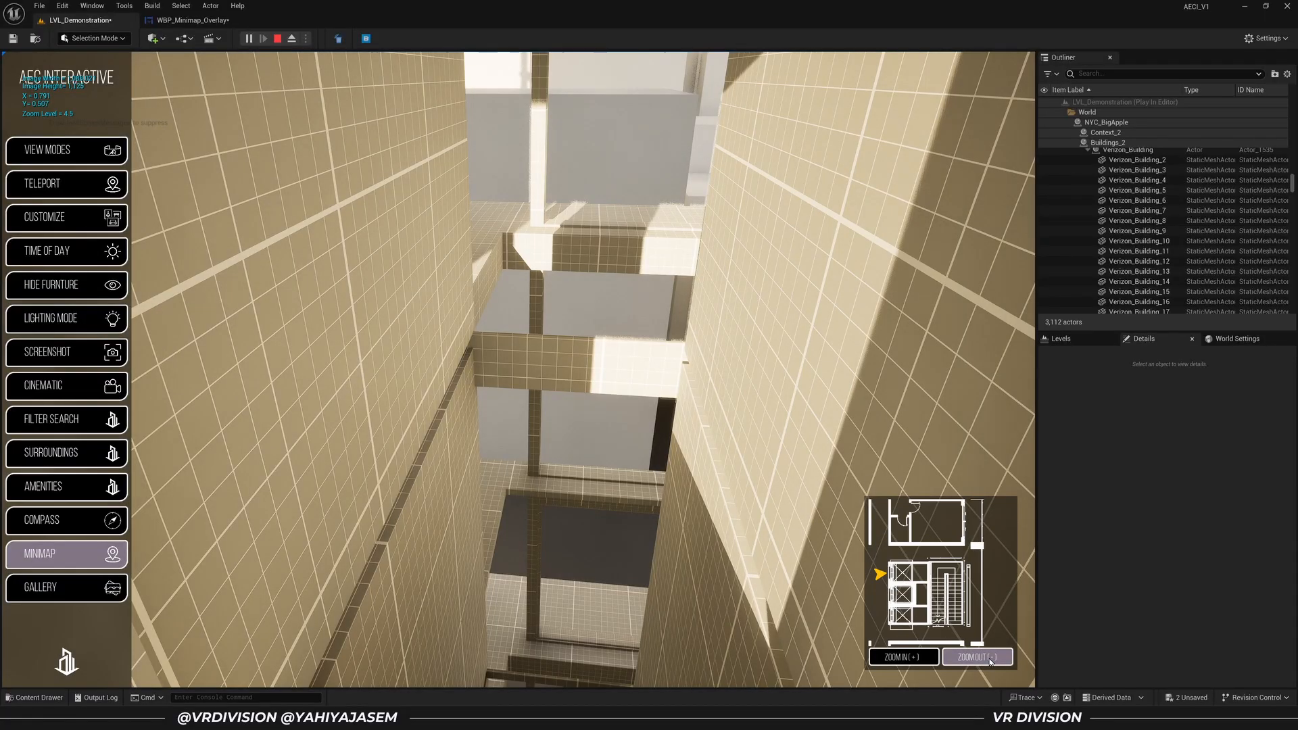
Walk past the elevator shafts and their dividing walls, comparing the player's position with the elevator core on the minimap
{"action": "key", "text": "d"}
{"action": "left_click_drag", "start_coordinate": [649, 389], "coordinate": [682, 446]}
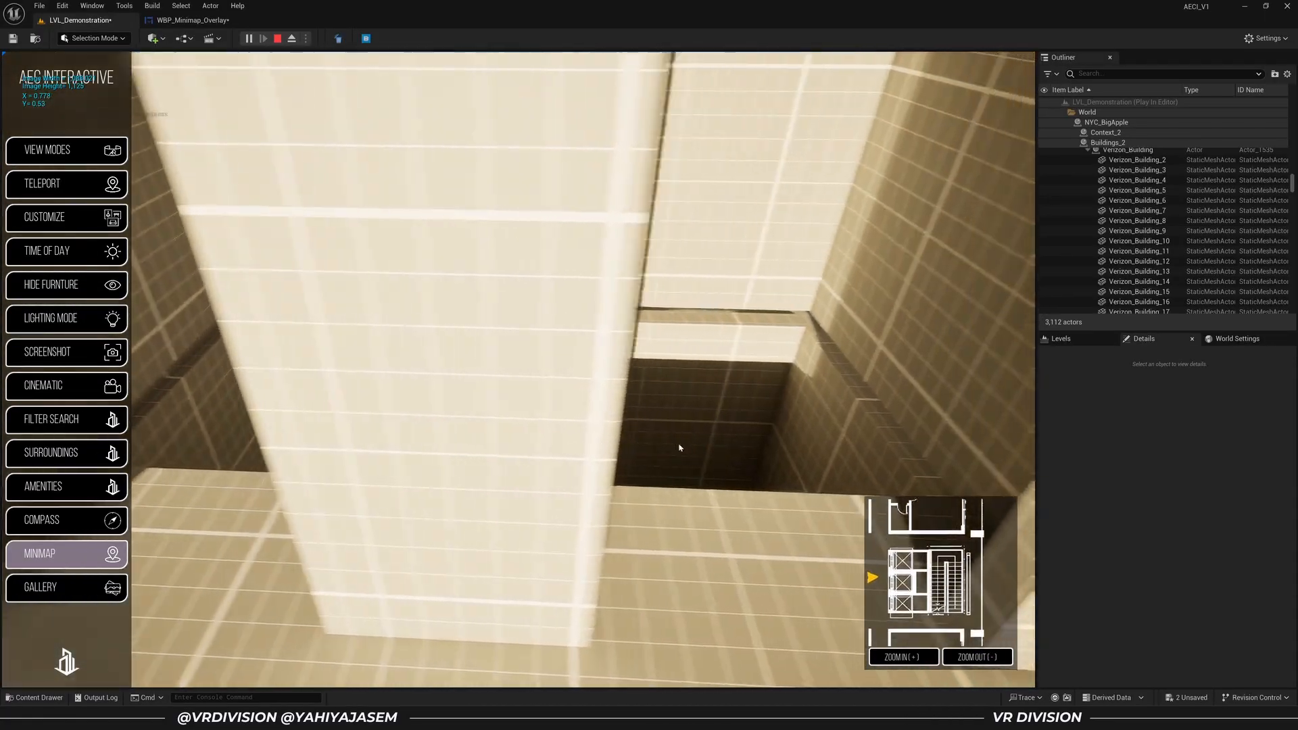
{"action": "key", "text": "s"}
{"action": "key", "text": "d"}
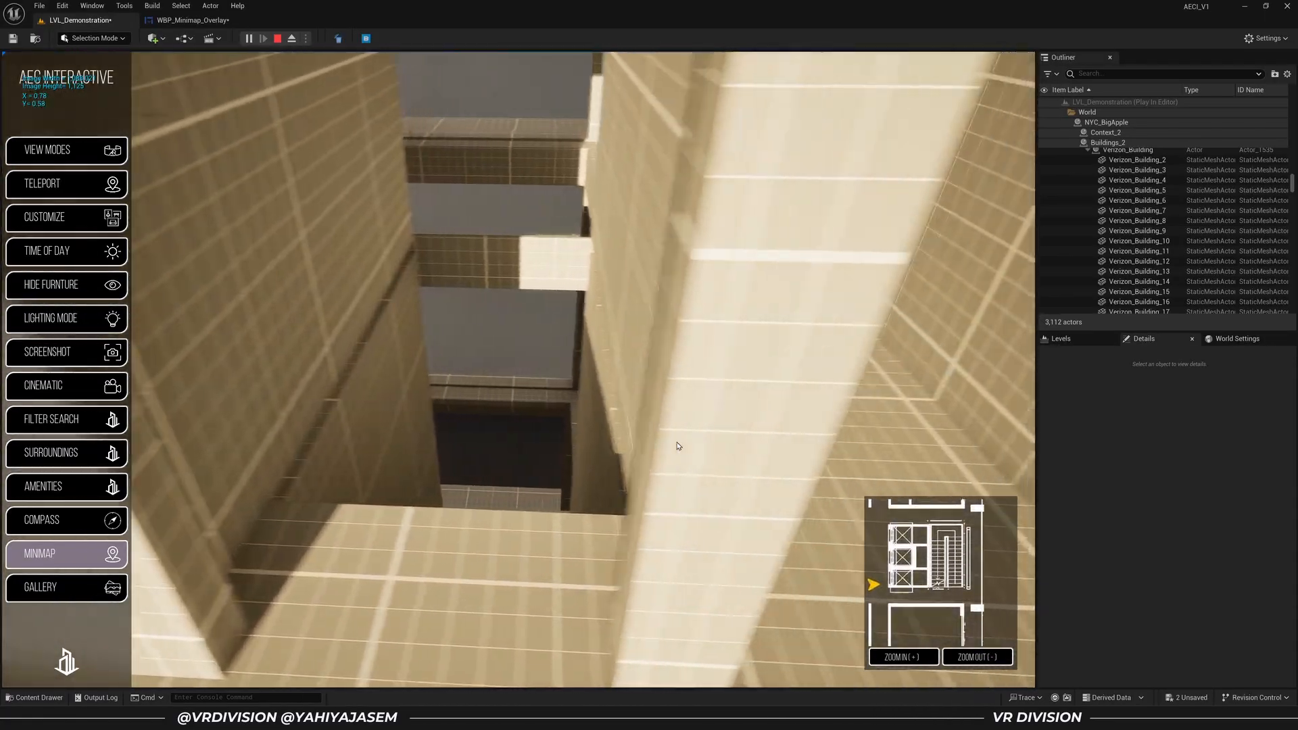
{"action": "key", "text": "w"}
{"action": "left_click_drag", "start_coordinate": [679, 446], "coordinate": [551, 378]}
{"action": "key", "text": "w"}
{"action": "key", "text": "d"}
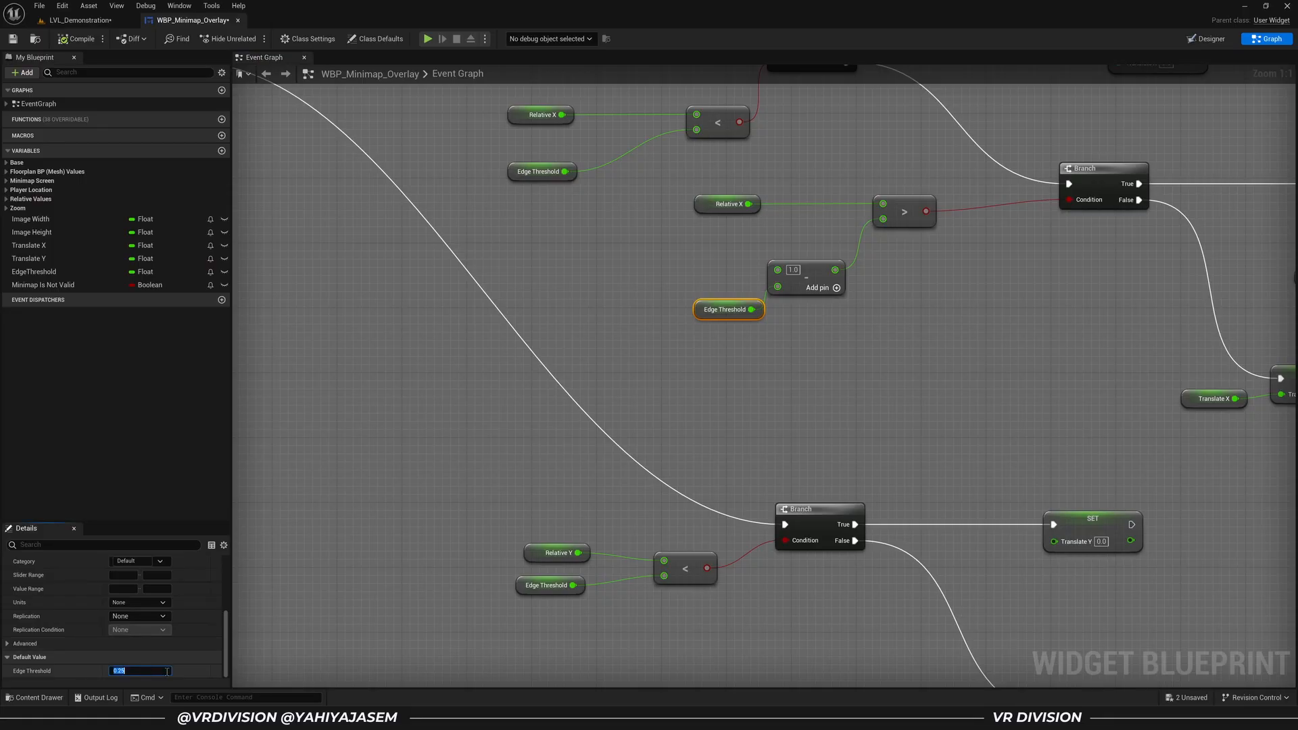
Play LVL_Demonstration, walk into the ground floor and zoom the minimap in to level 3.5
{"action": "left_click", "coordinate": [95, 21]}
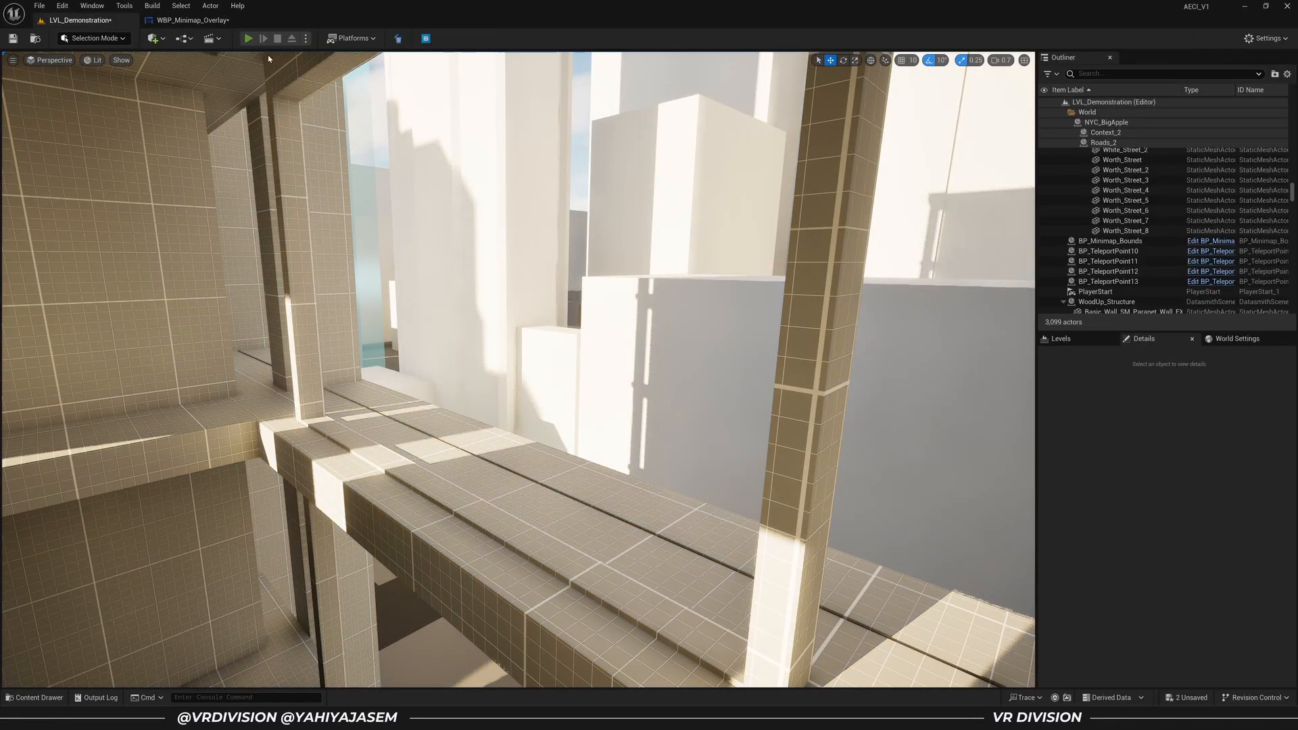
{"action": "key", "text": "alt+p"}
{"action": "key", "text": "w"}
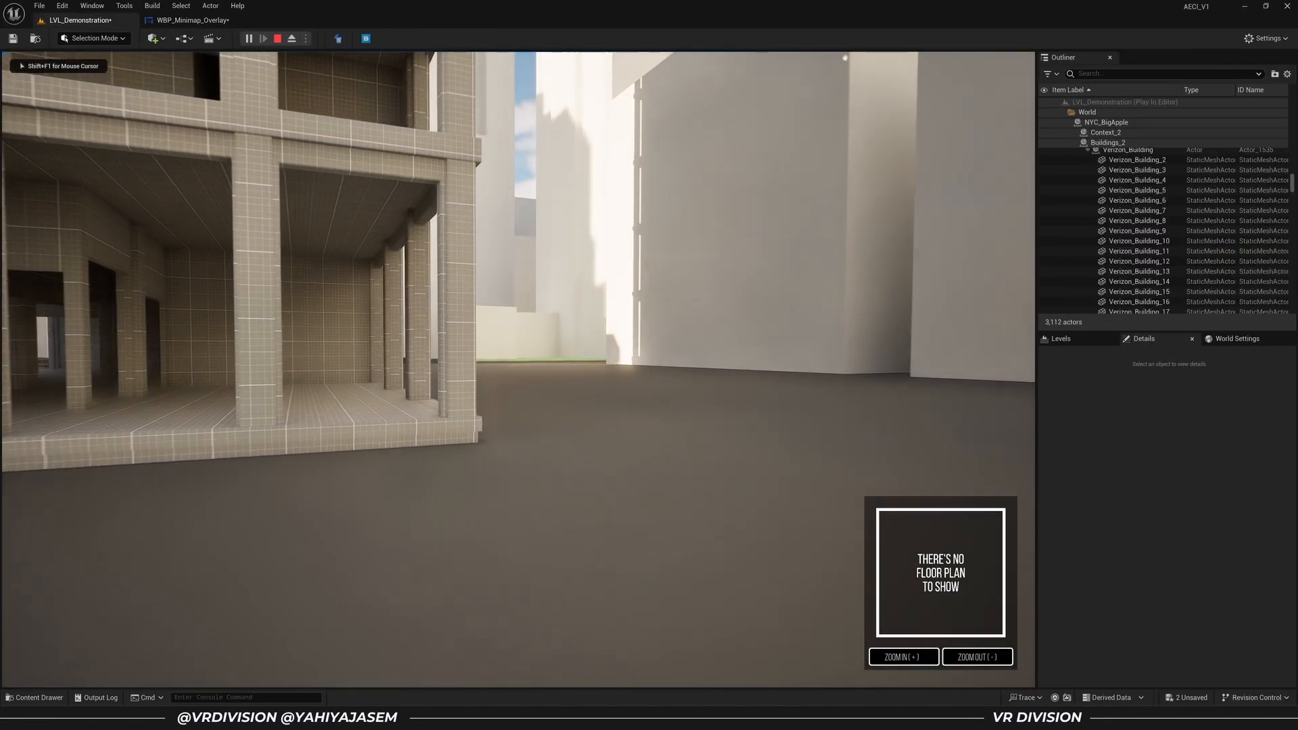
{"action": "key", "text": "w"}
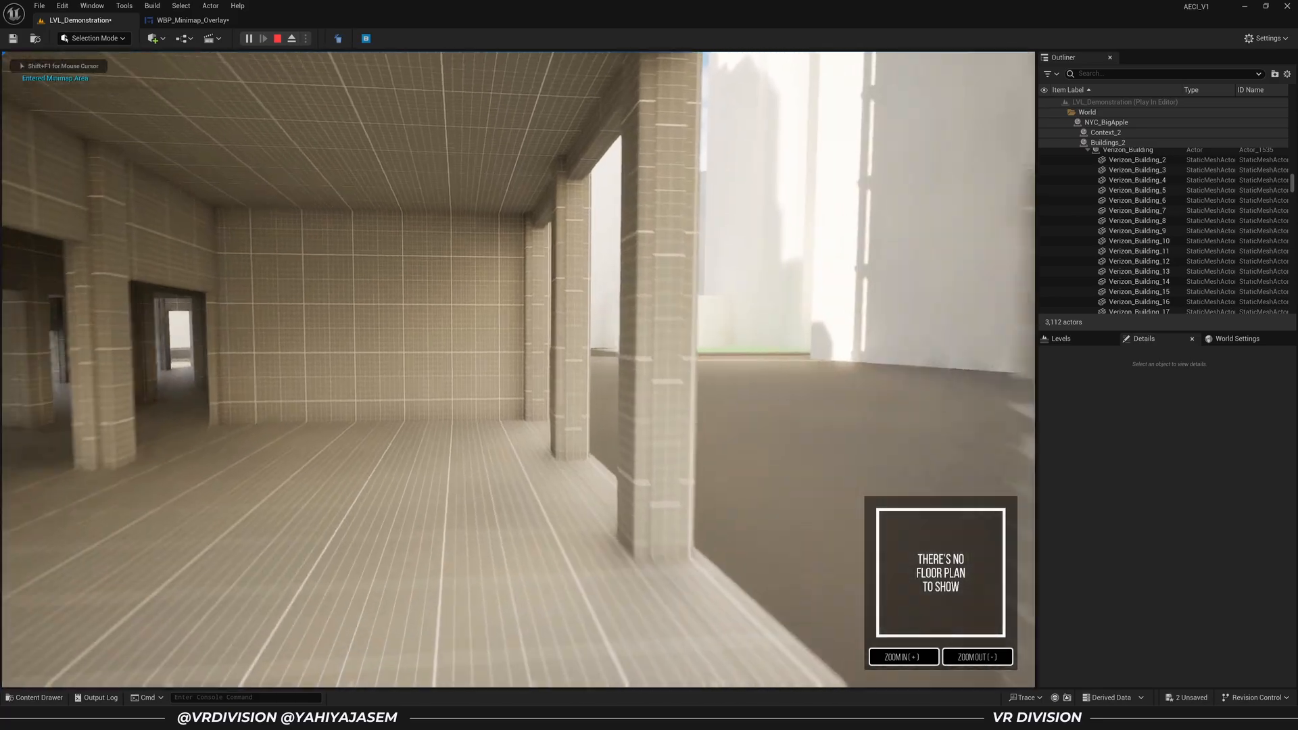
{"action": "key", "text": "w"}
{"action": "key", "text": "shift+F1"}
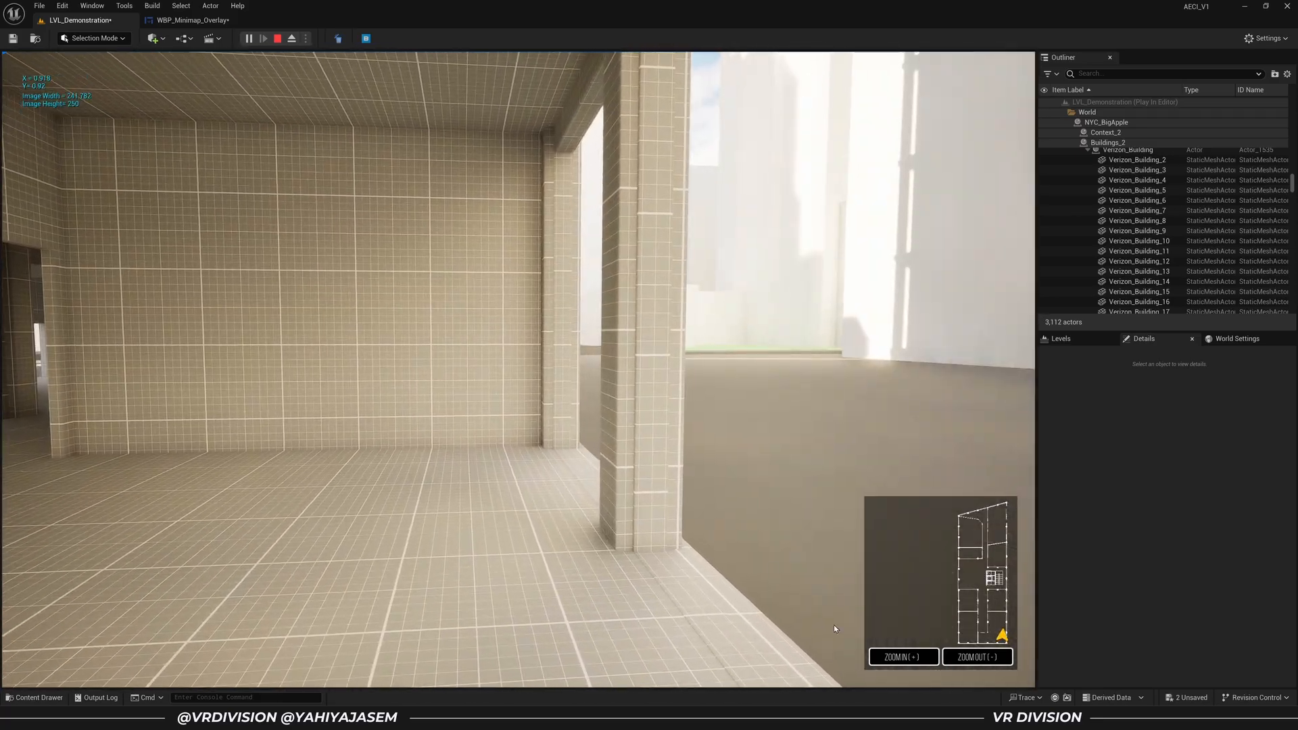
{"action": "key", "text": "w"}
{"action": "left_click", "coordinate": [903, 656]}
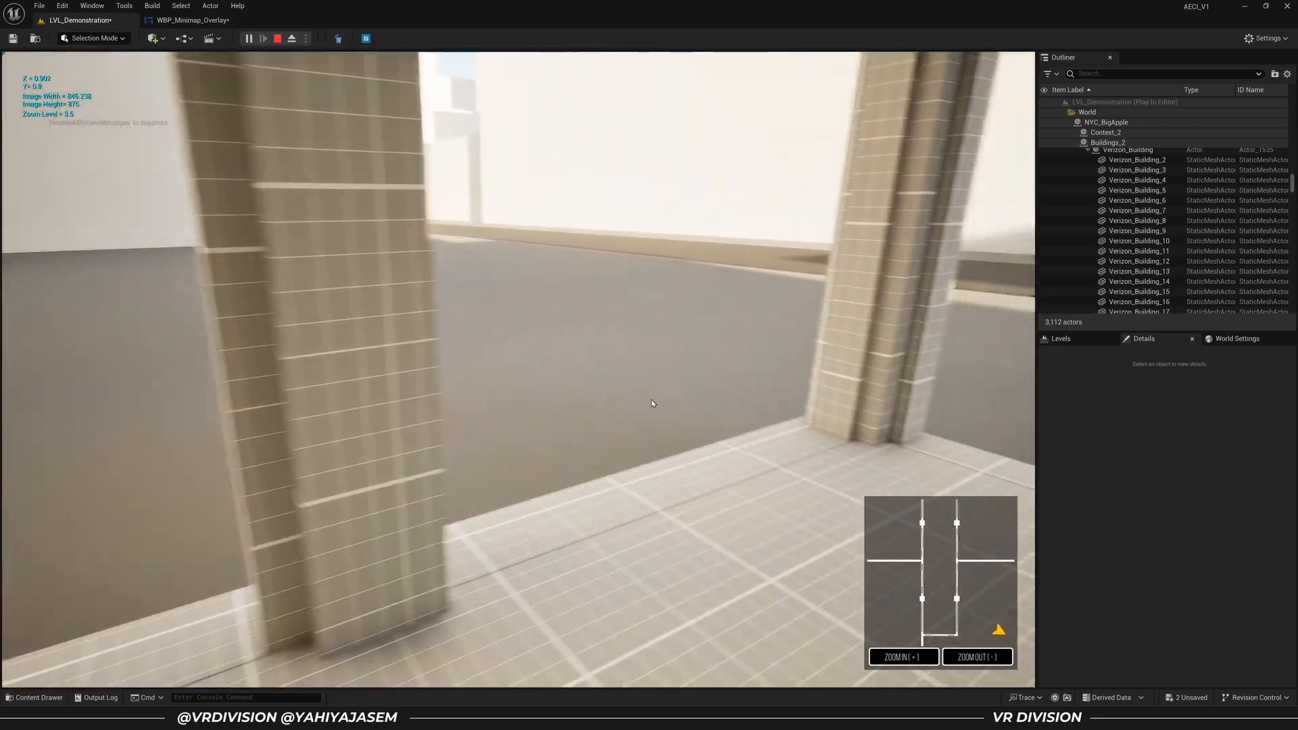
Walk to the ground floor's corner column and back, checking how the minimap plan and marker behave near the edge
{"action": "key", "text": "w"}
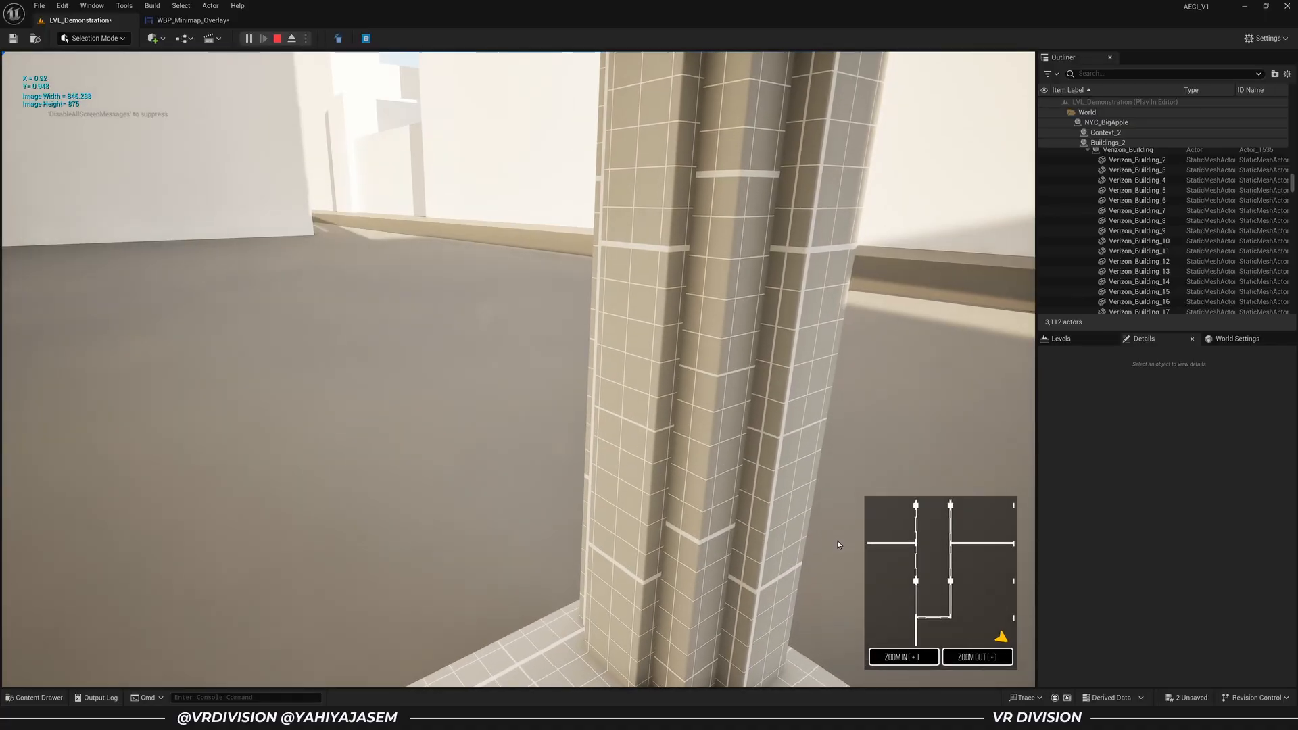
{"action": "key", "text": "s"}
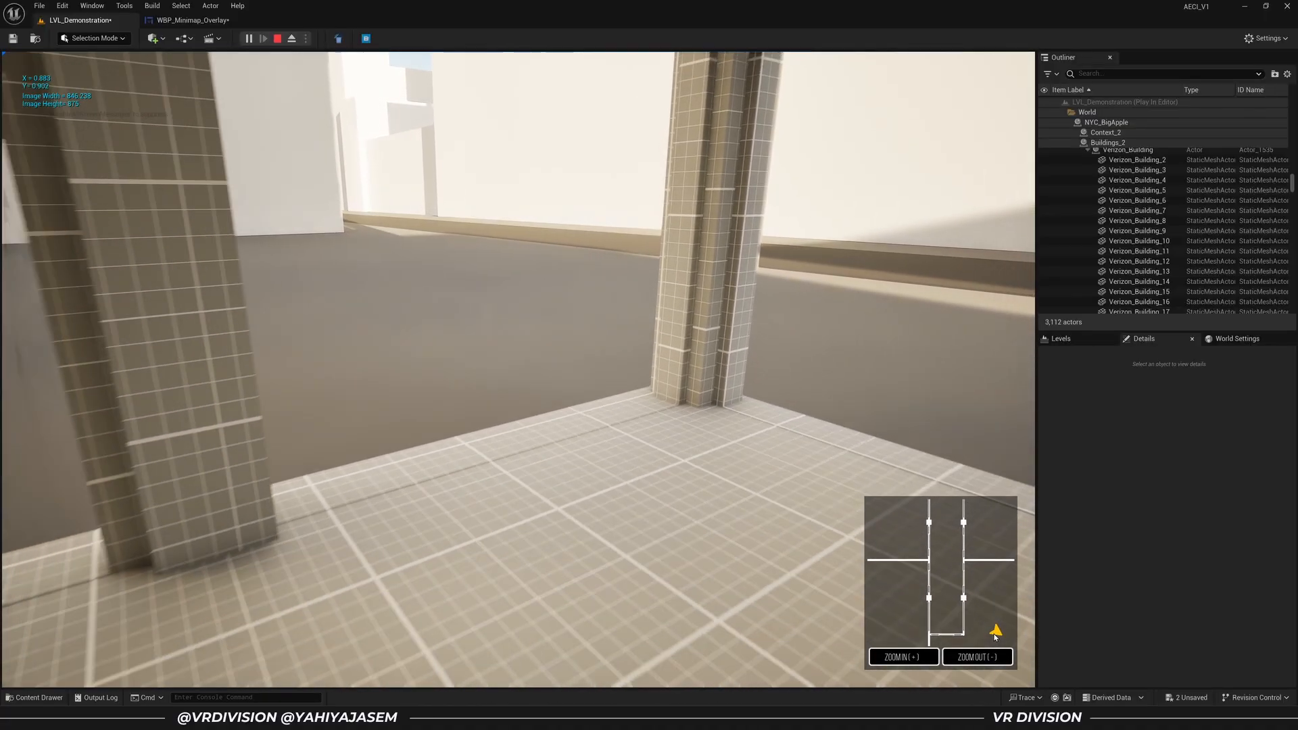
{"action": "key", "text": "s"}
{"action": "key", "text": "w"}
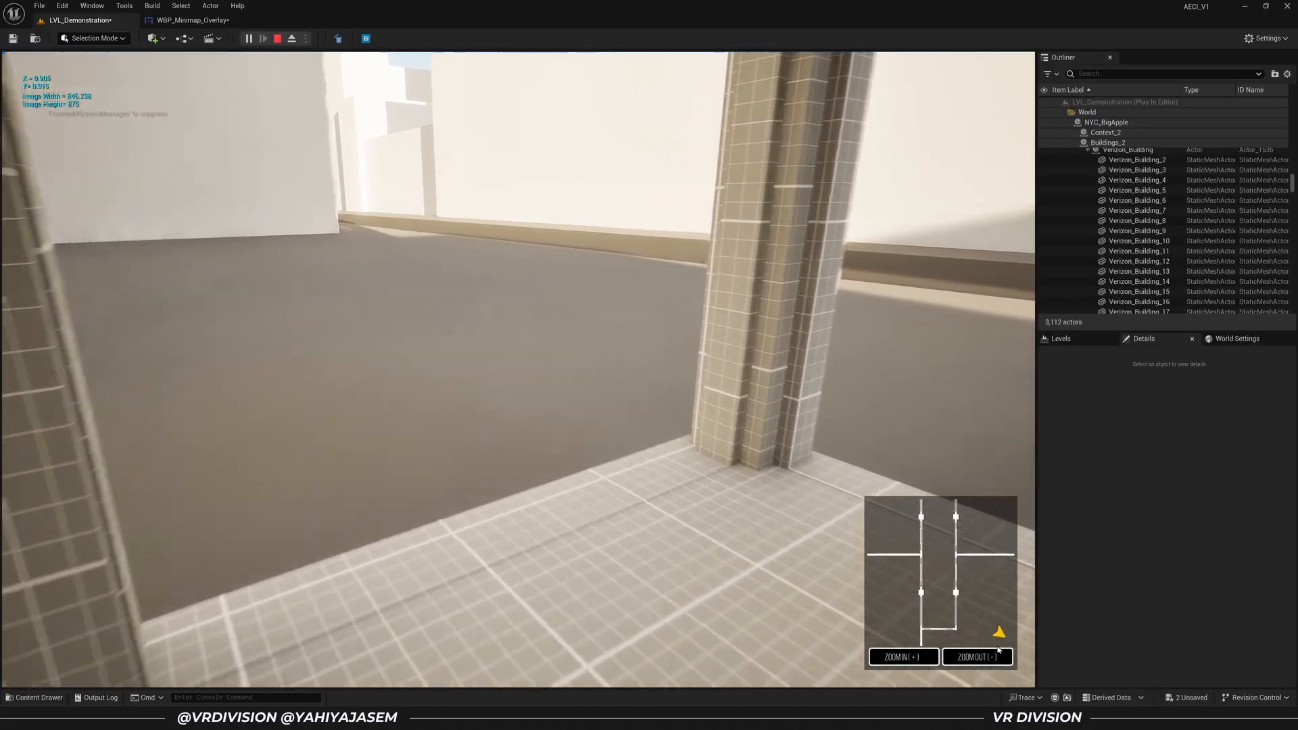
{"action": "key", "text": "d"}
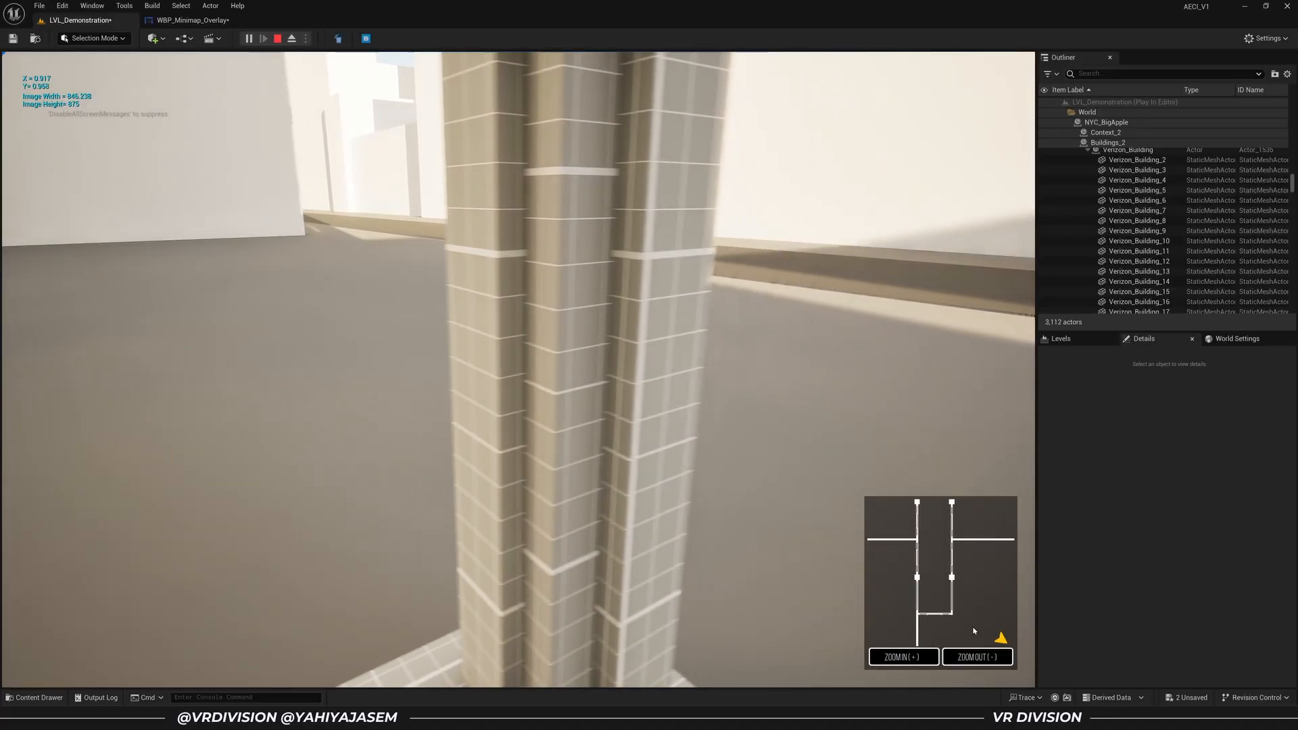
{"action": "key", "text": "d"}
{"action": "key", "text": "s"}
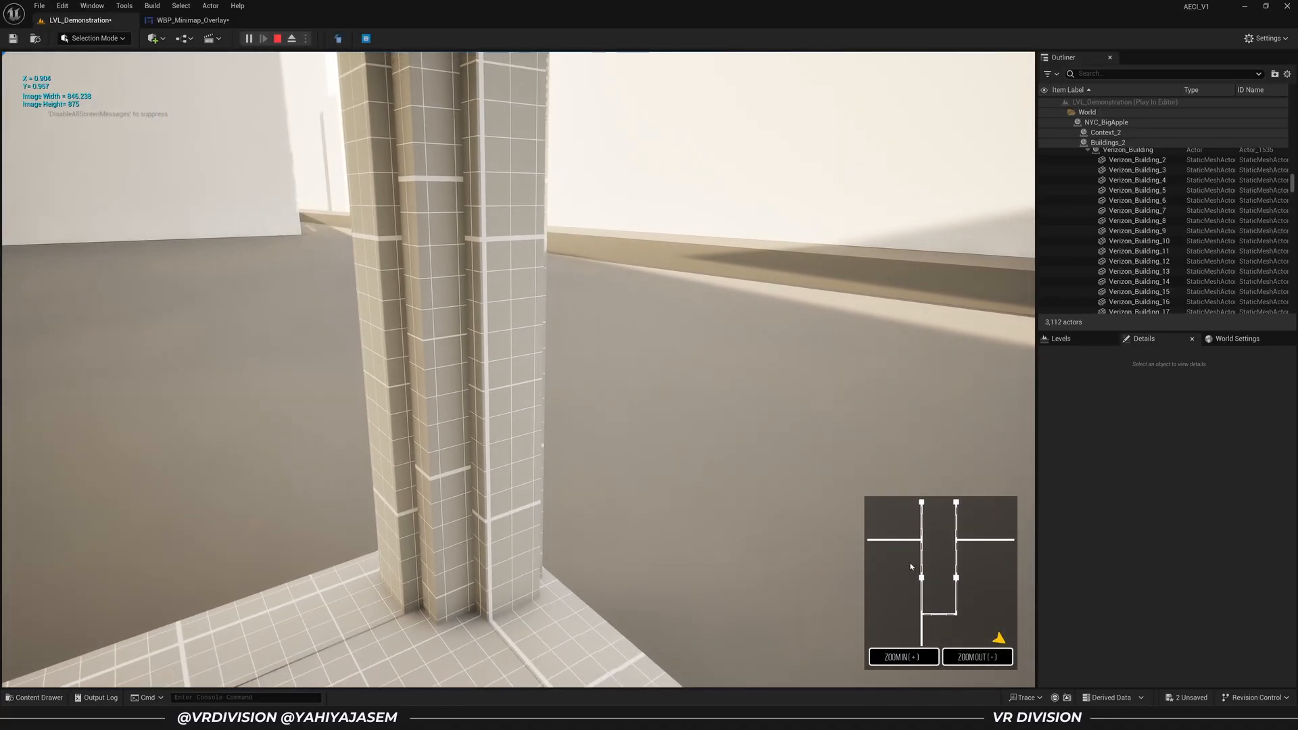
Cross the corner area sideways and past its outer edge, looking for where the minimap plan shifts away from the marker
{"action": "key", "text": "a"}
{"action": "key", "text": "s"}
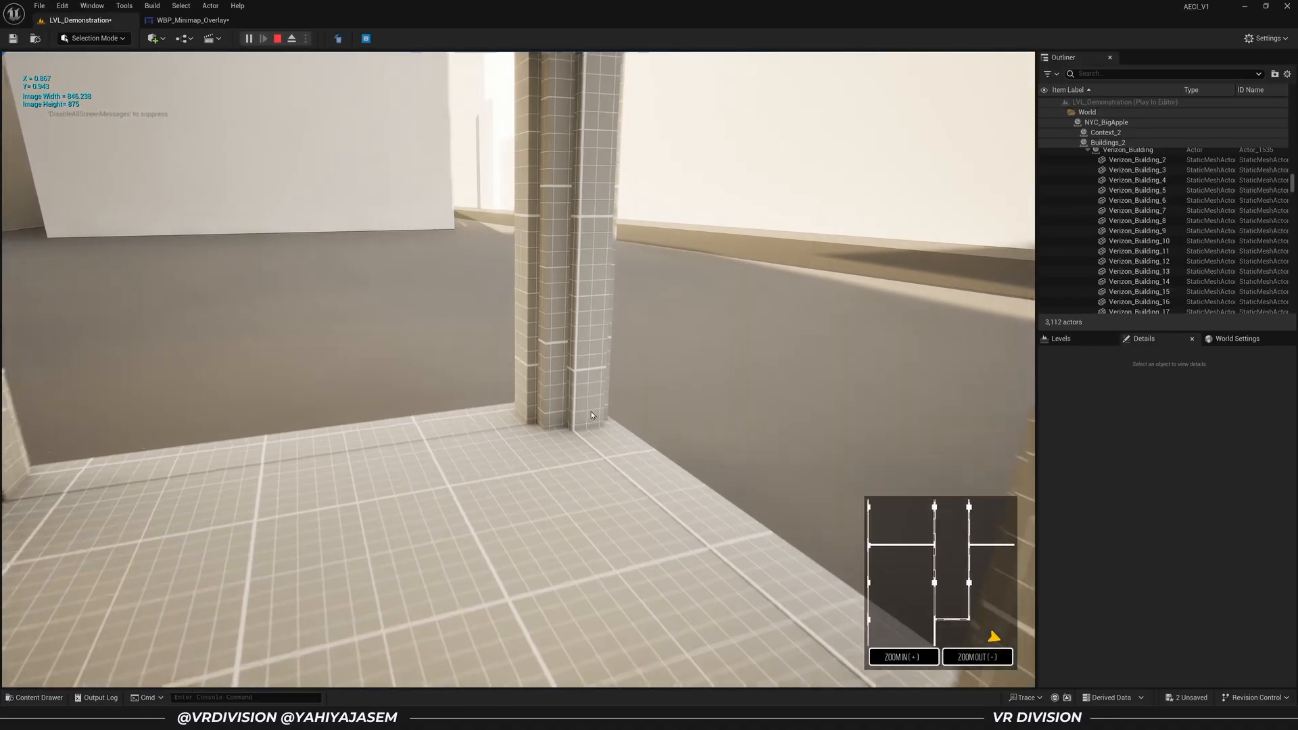
{"action": "key", "text": "a"}
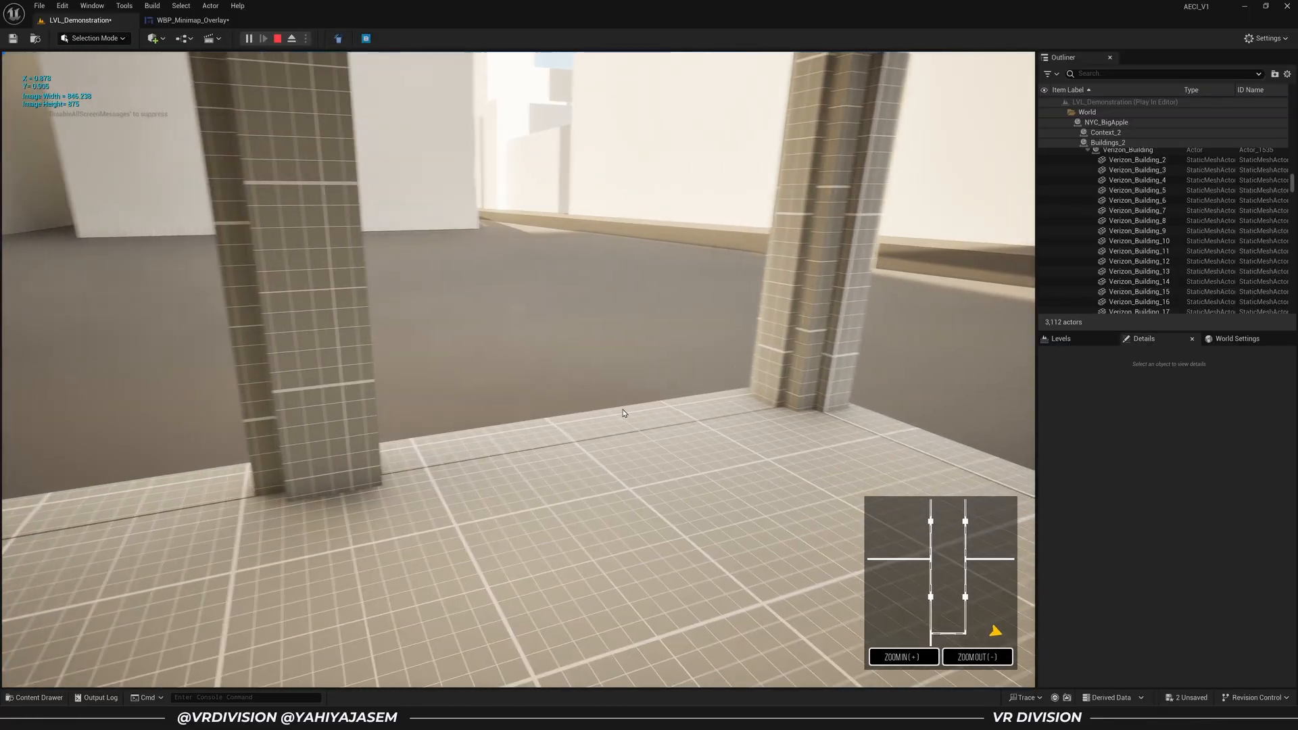
{"action": "key", "text": "d"}
{"action": "key", "text": "w"}
{"action": "key", "text": "w"}
{"action": "left_click_drag", "start_coordinate": [626, 422], "coordinate": [703, 522]}
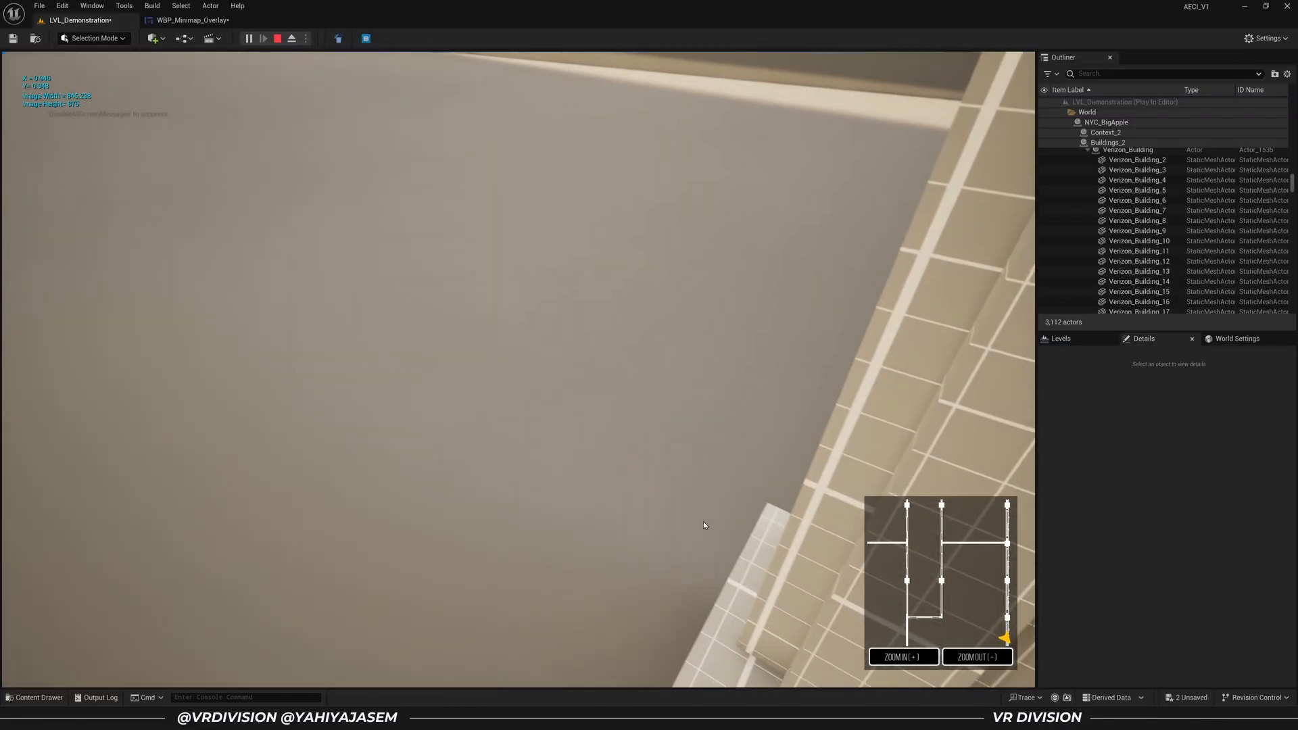
{"action": "key", "text": "s"}
{"action": "key", "text": "s"}
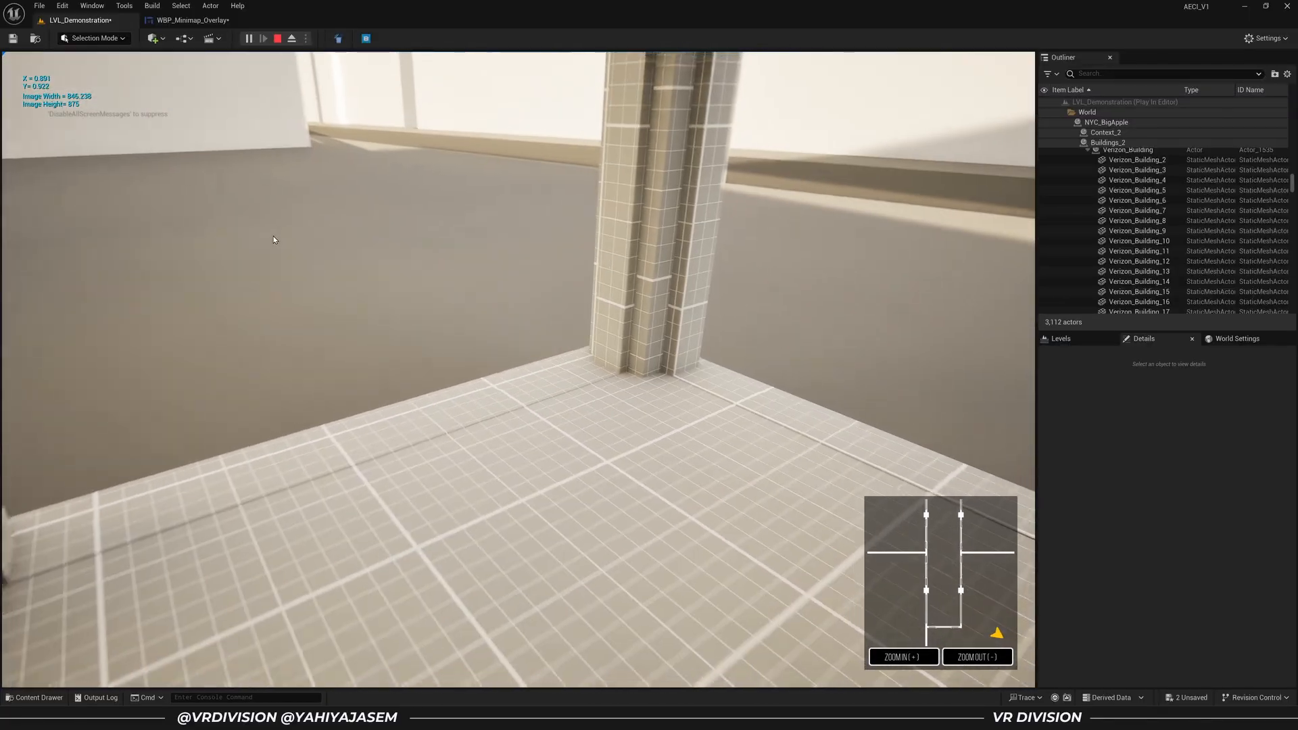
Set the EdgeThreshold variable's default value to 0.15 in WBP_Minimap_Overlay
{"action": "left_click", "coordinate": [180, 21]}
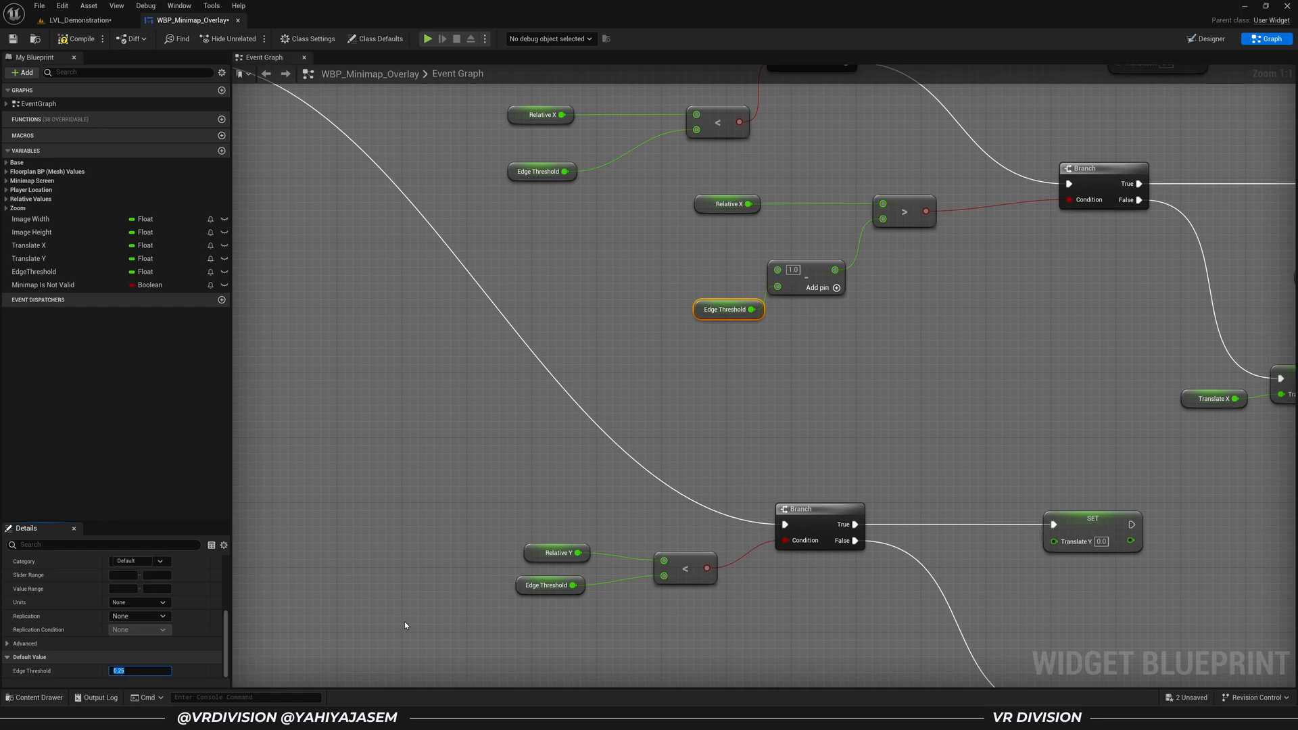
{"action": "left_click", "coordinate": [91, 21]}
{"action": "left_click", "coordinate": [203, 25]}
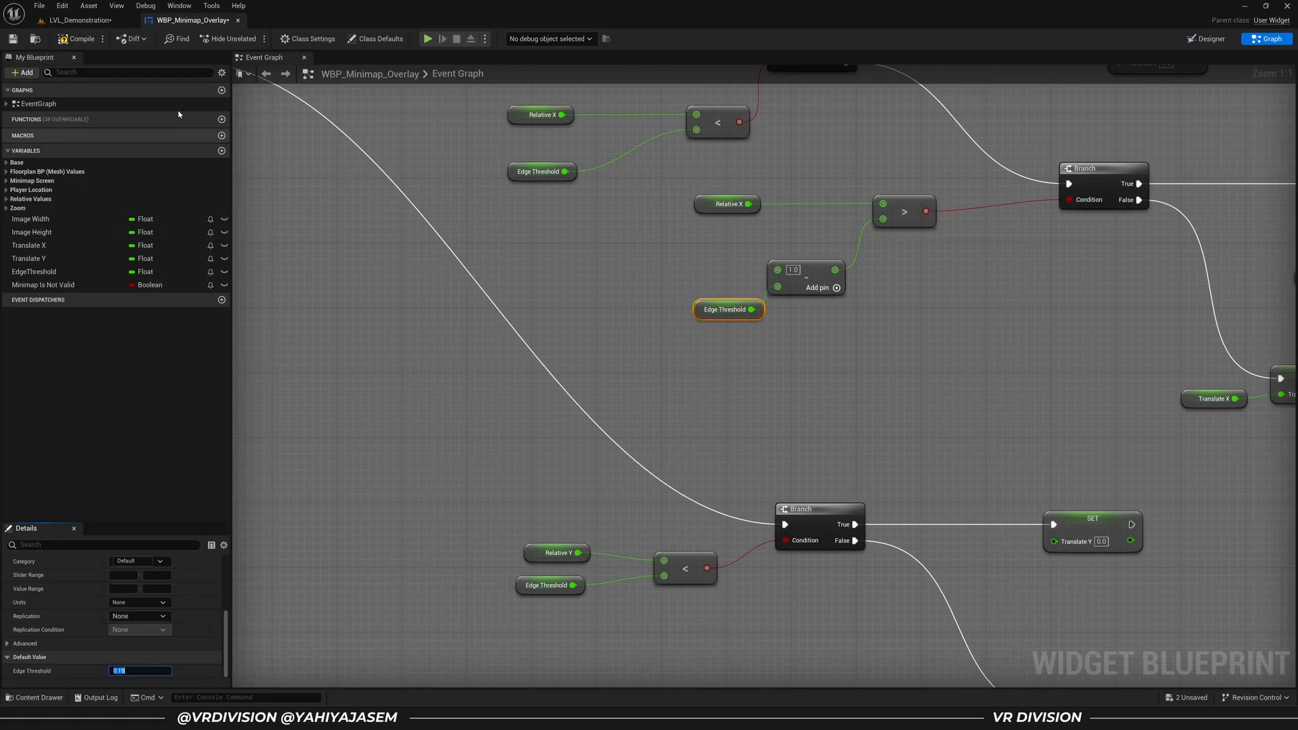
Play LVL_Demonstration again, turn on the minimap, approach the building and zoom the minimap in to level 2.5
{"action": "left_click", "coordinate": [113, 21]}
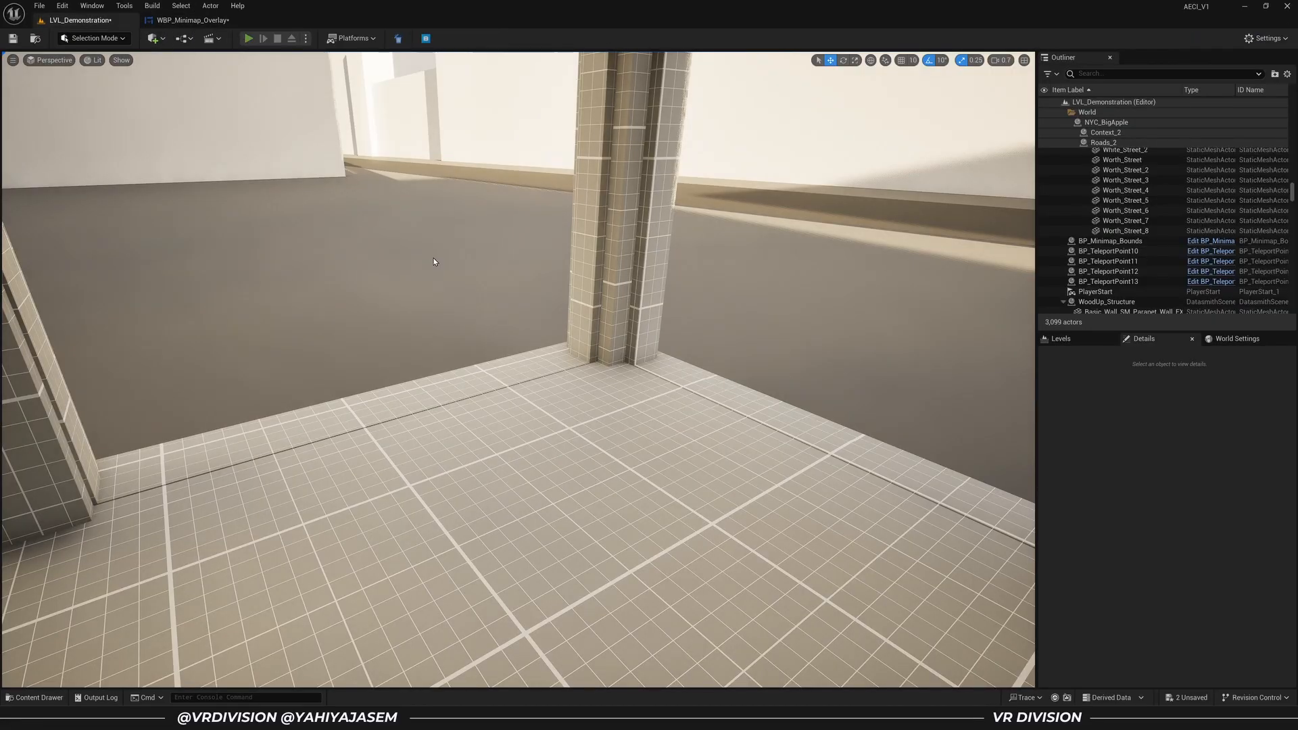
{"action": "key", "text": "alt+p"}
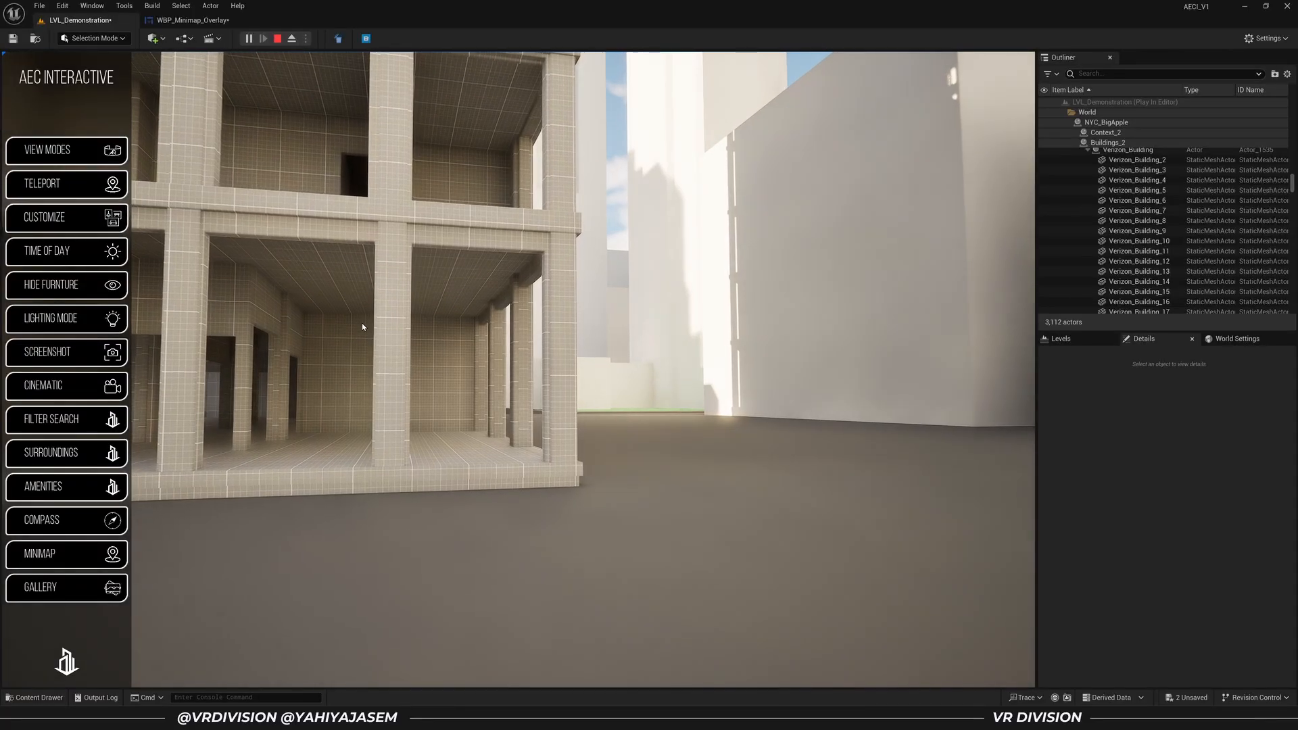
{"action": "left_click", "coordinate": [82, 554]}
{"action": "key", "text": "Tab"}
{"action": "key", "text": "w"}
{"action": "key", "text": "w"}
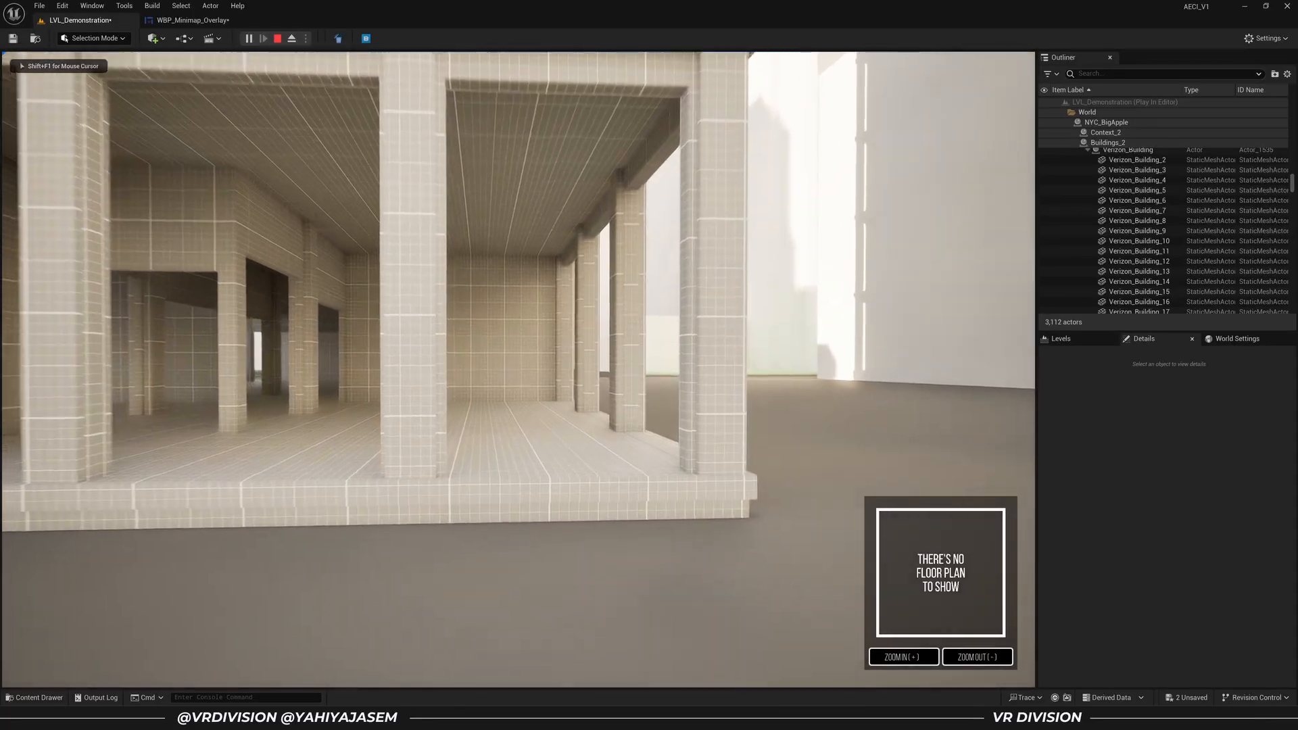
{"action": "left_click", "coordinate": [880, 657]}
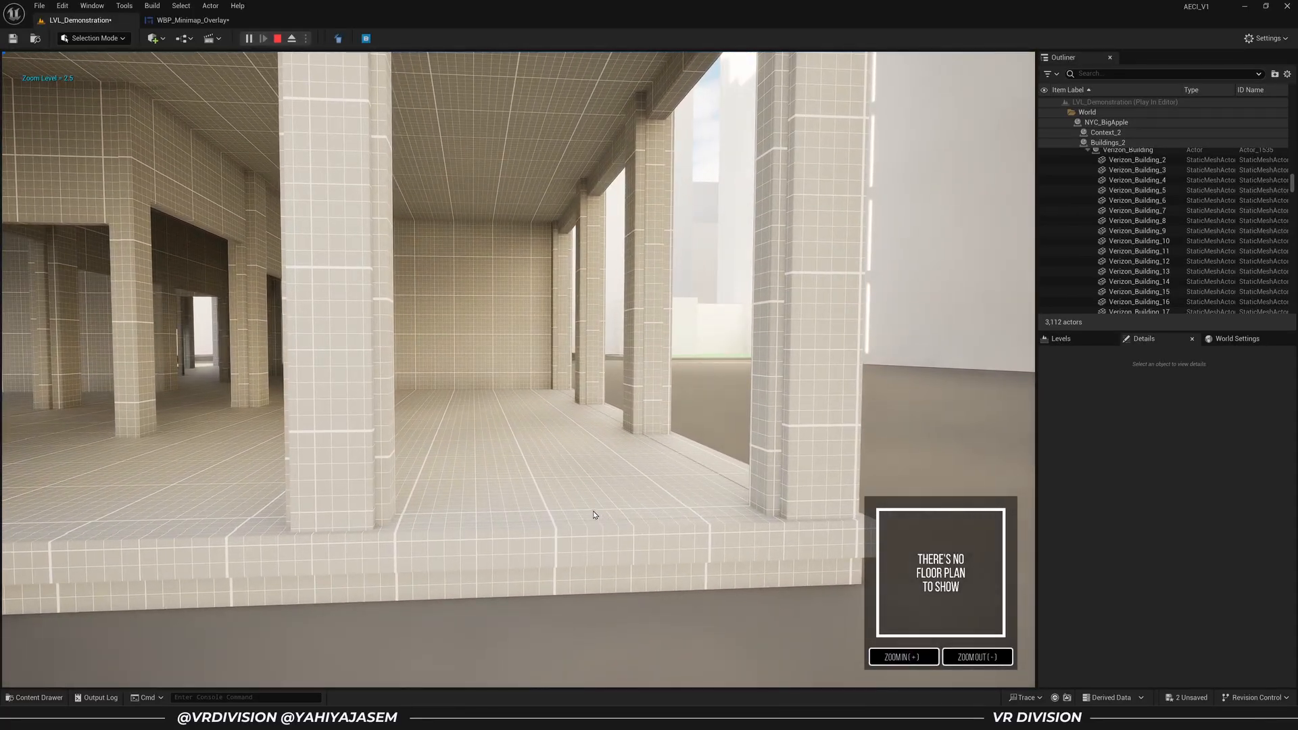
Walk into the ground floor and sidestep away from its outer wall to test the minimap's edge behaviour with the new threshold
{"action": "key", "text": "w"}
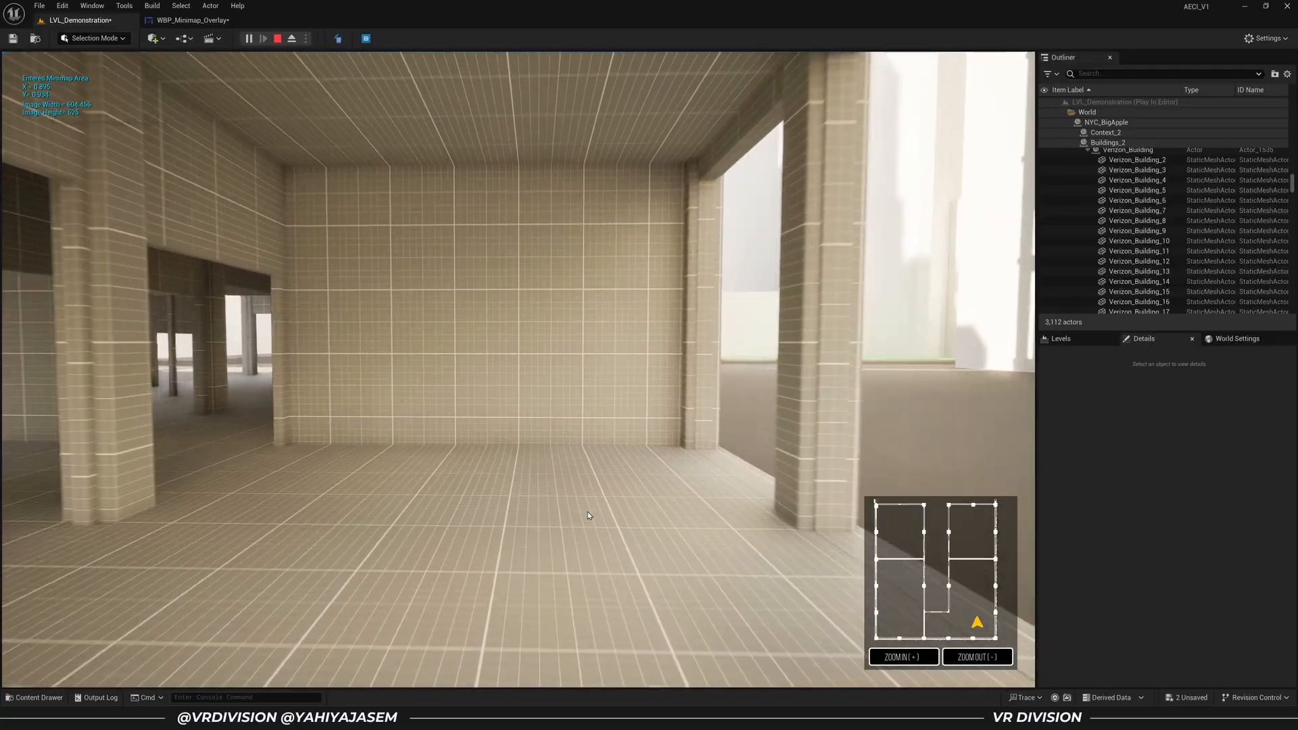
{"action": "key", "text": "w"}
{"action": "key", "text": "a"}
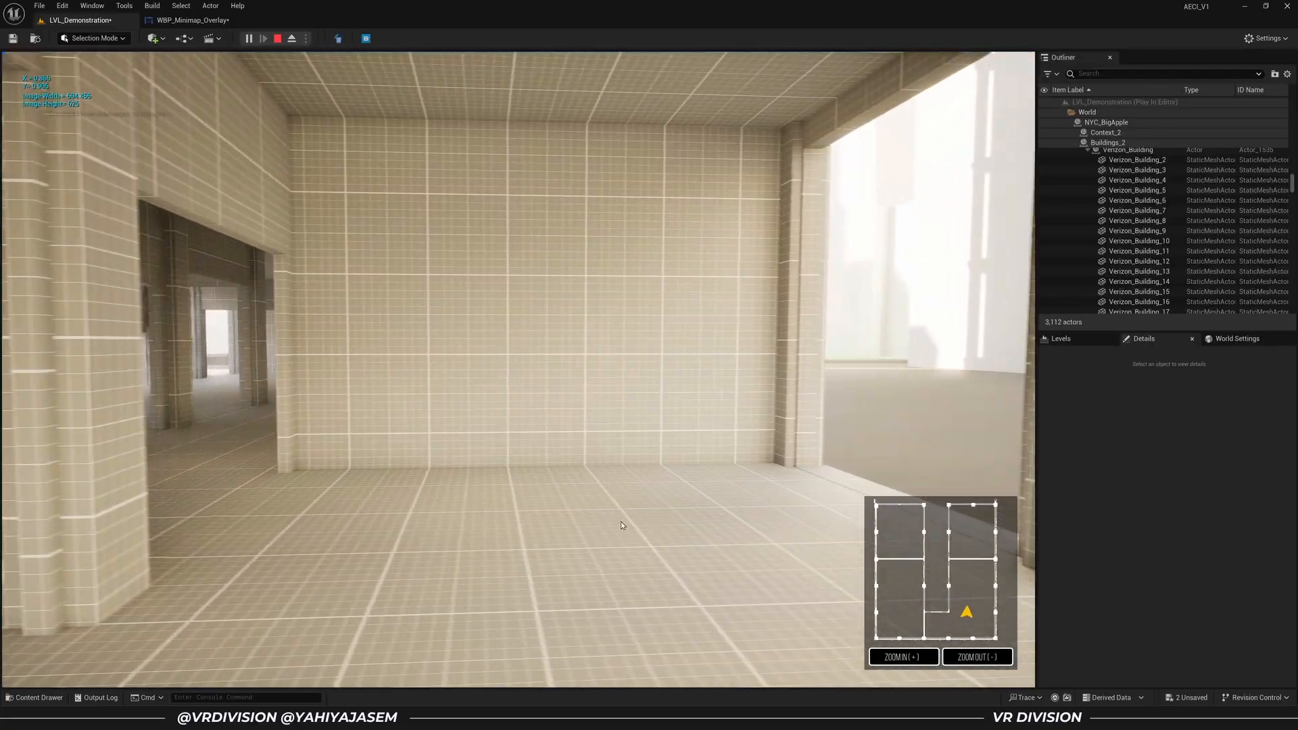
{"action": "key", "text": "a"}
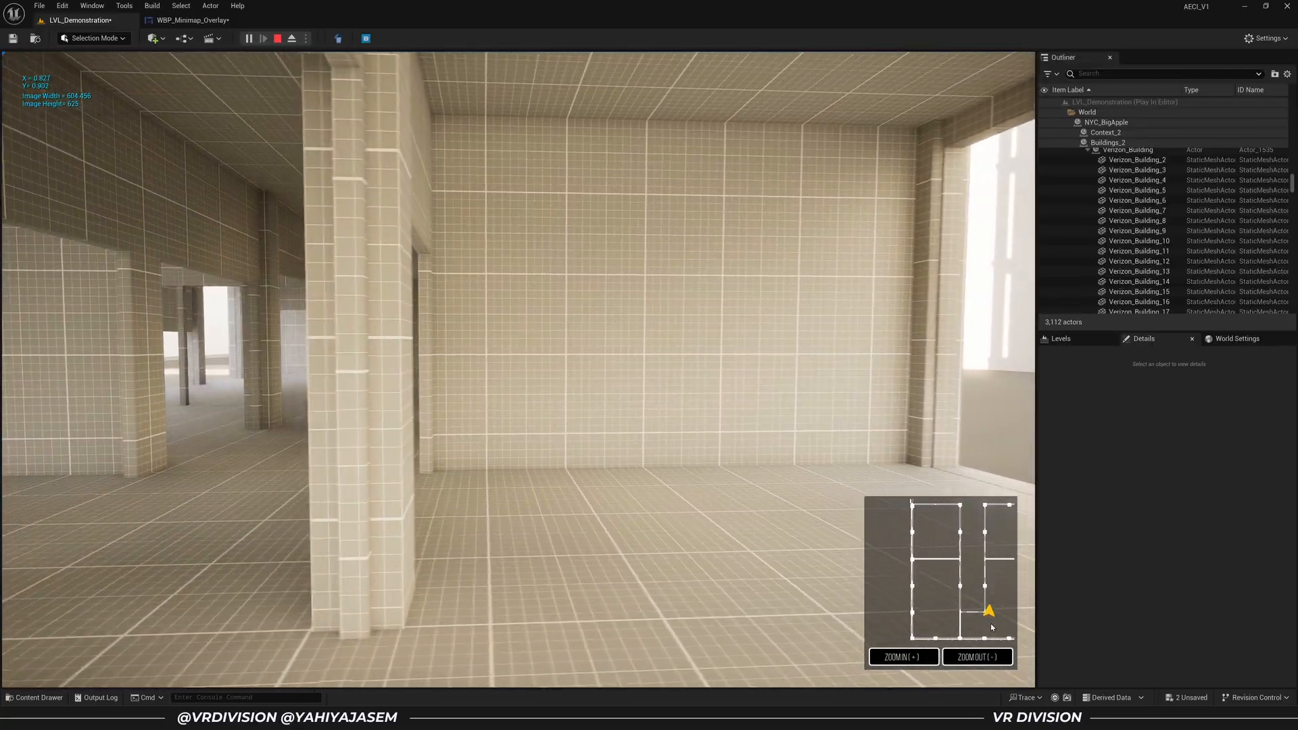
Walk along the ground-floor corridor to the building's slanted end to test how the minimap plan follows the marker
{"action": "key", "text": "w"}
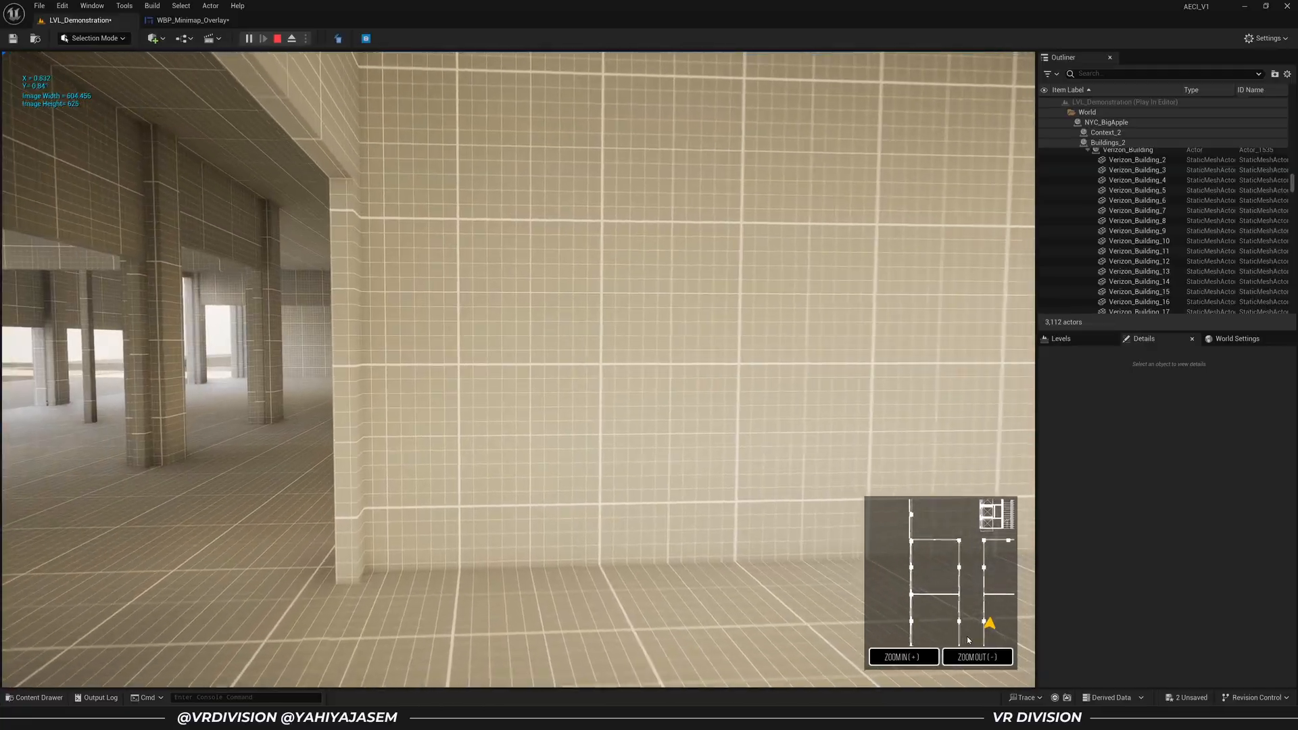
{"action": "key", "text": "a"}
{"action": "key", "text": "w"}
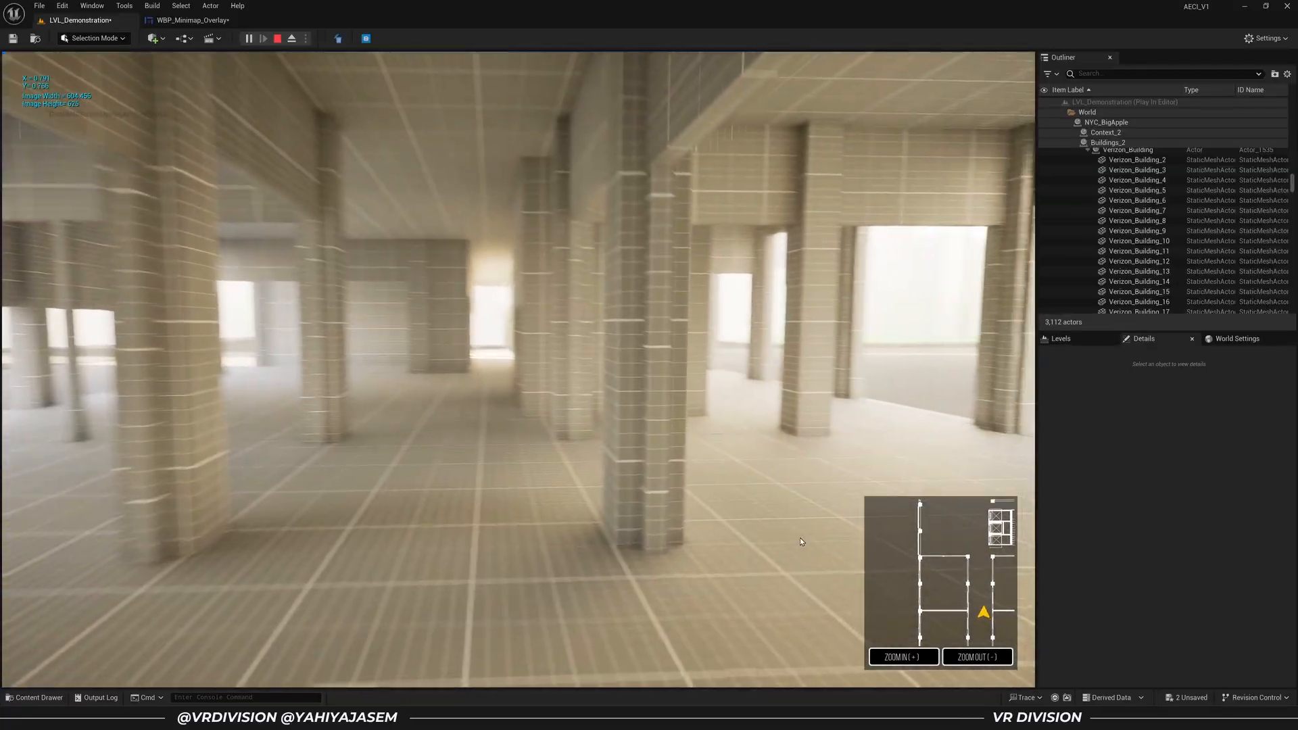
{"action": "key", "text": "w"}
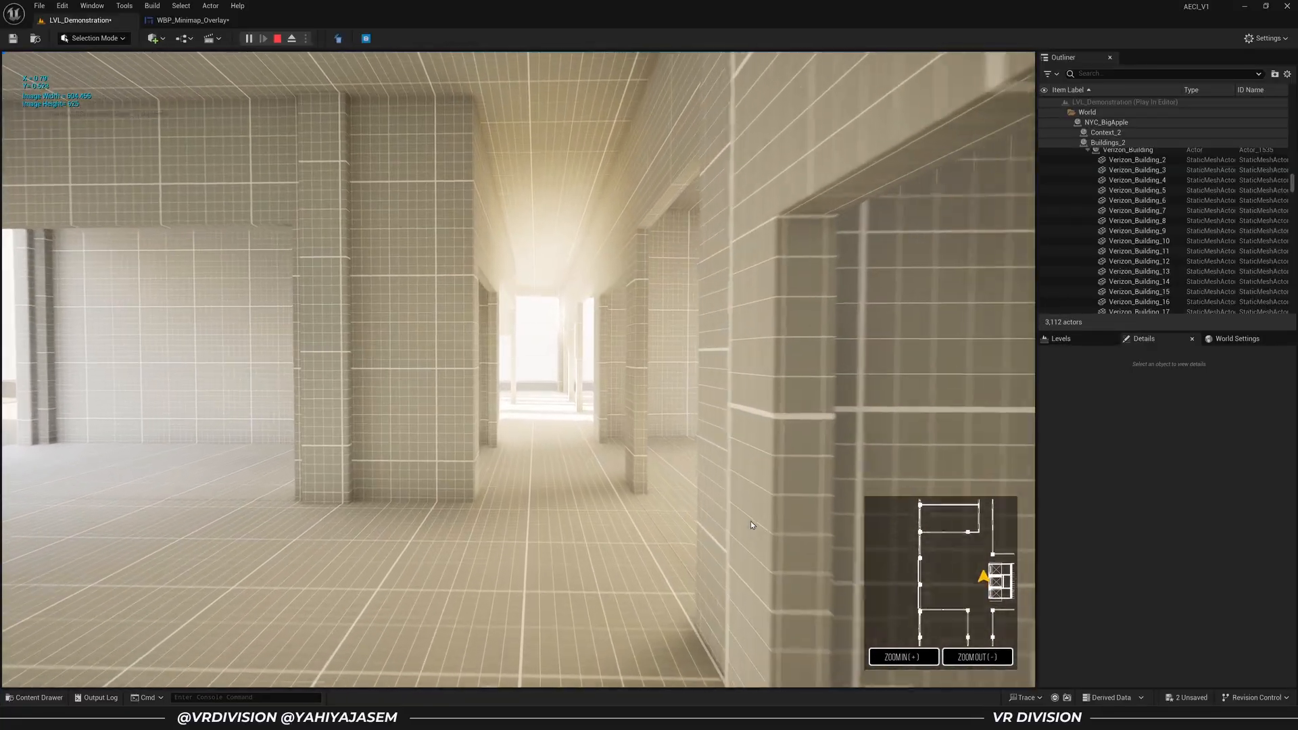
{"action": "key", "text": "w"}
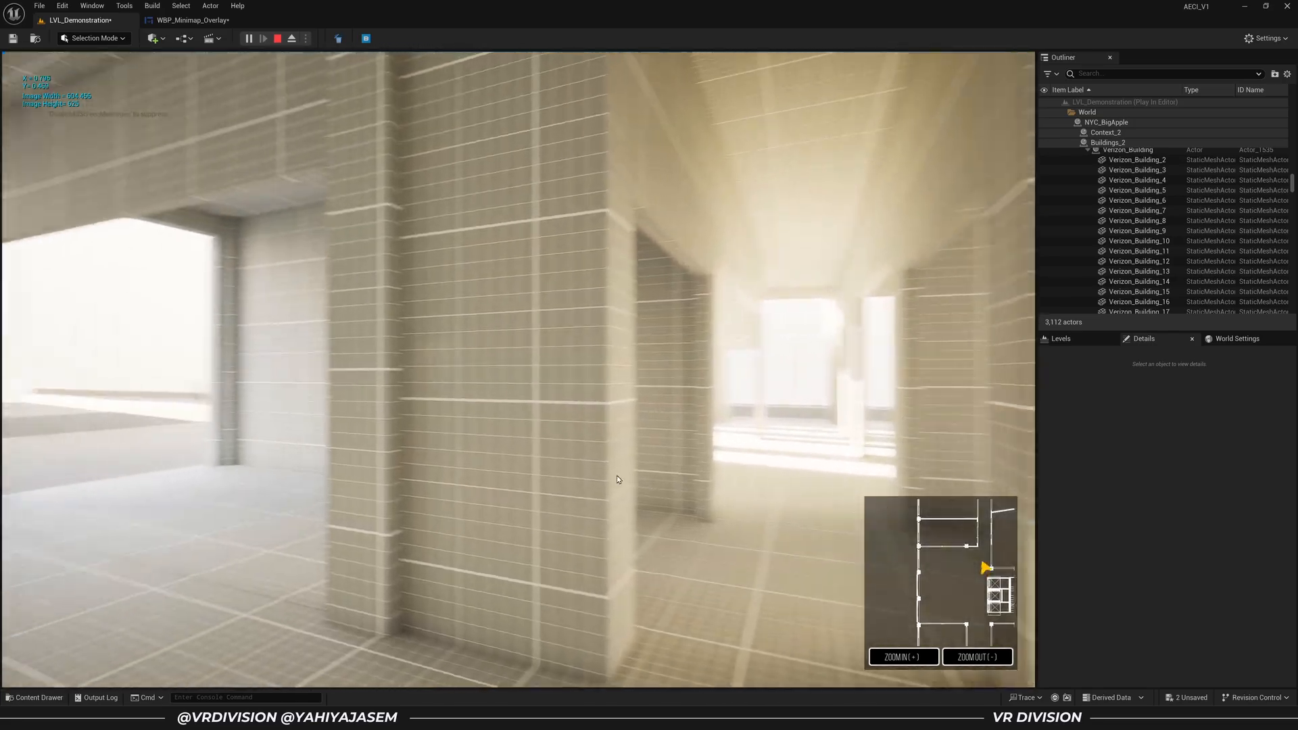
{"action": "key", "text": "w"}
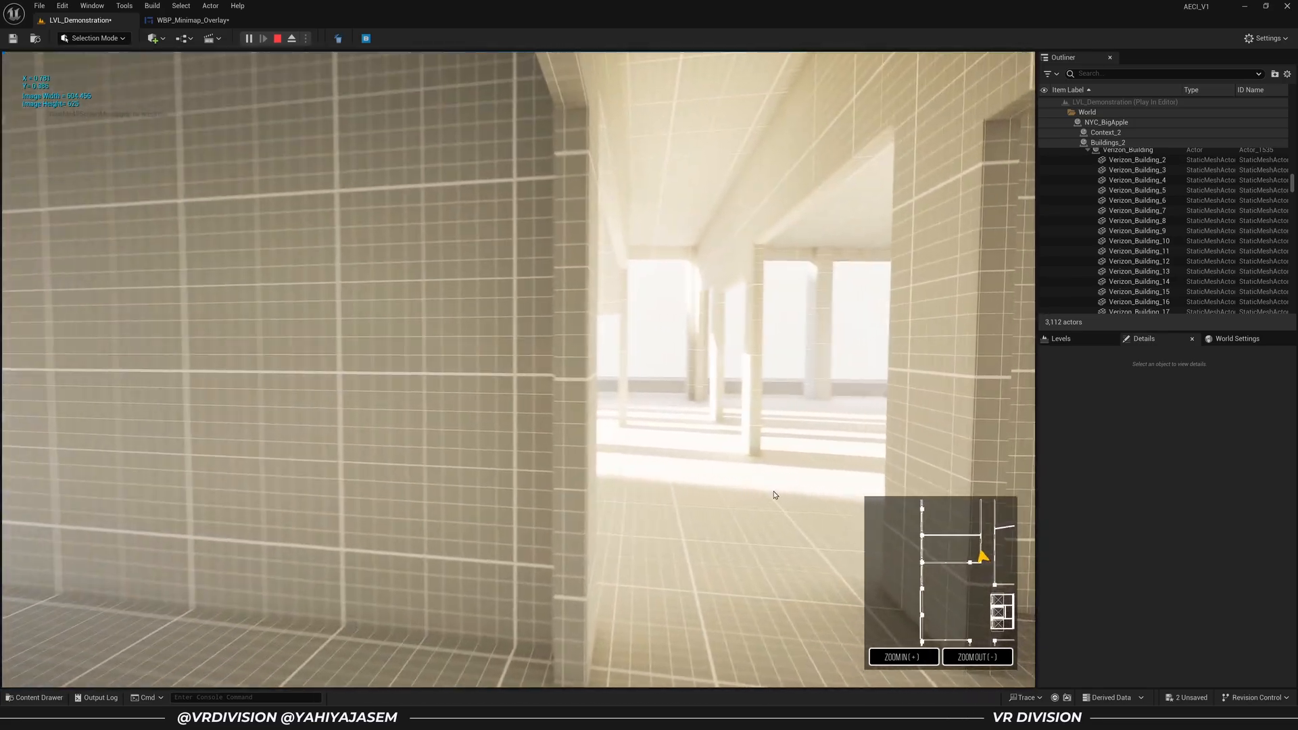
{"action": "key", "text": "w"}
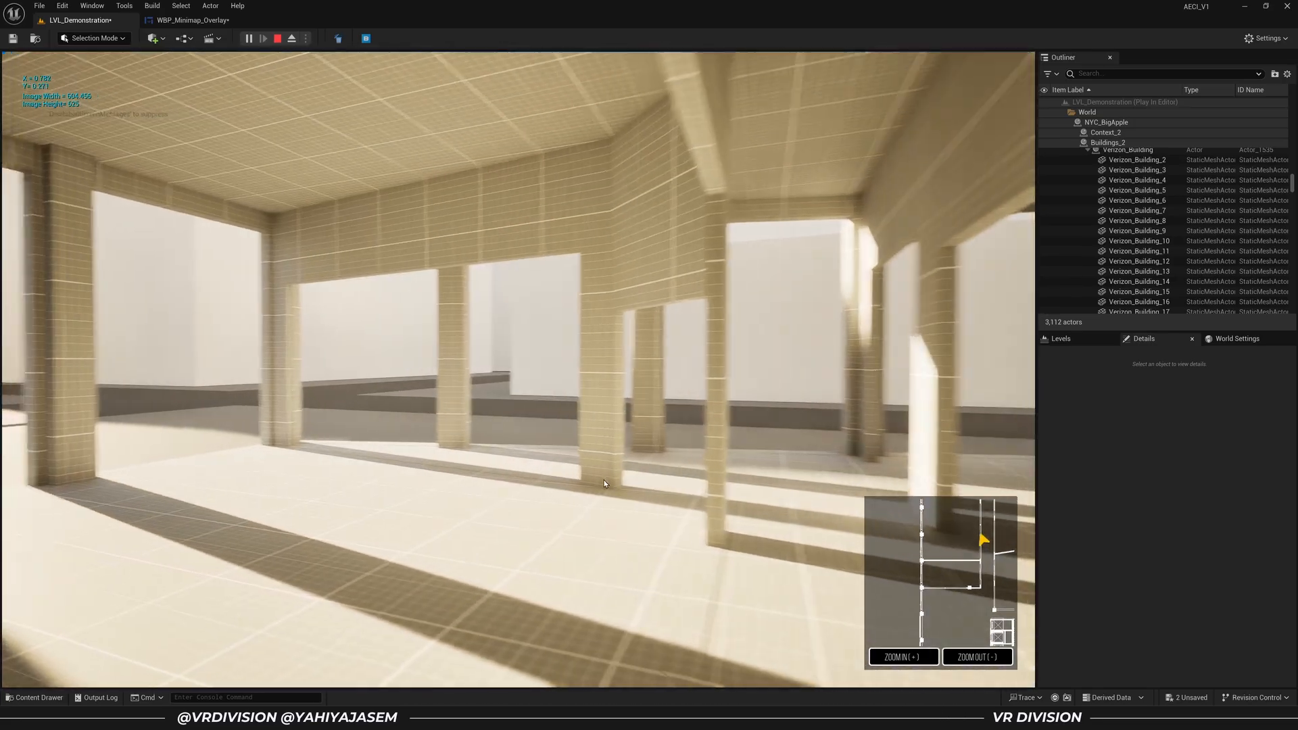
{"action": "key", "text": "w"}
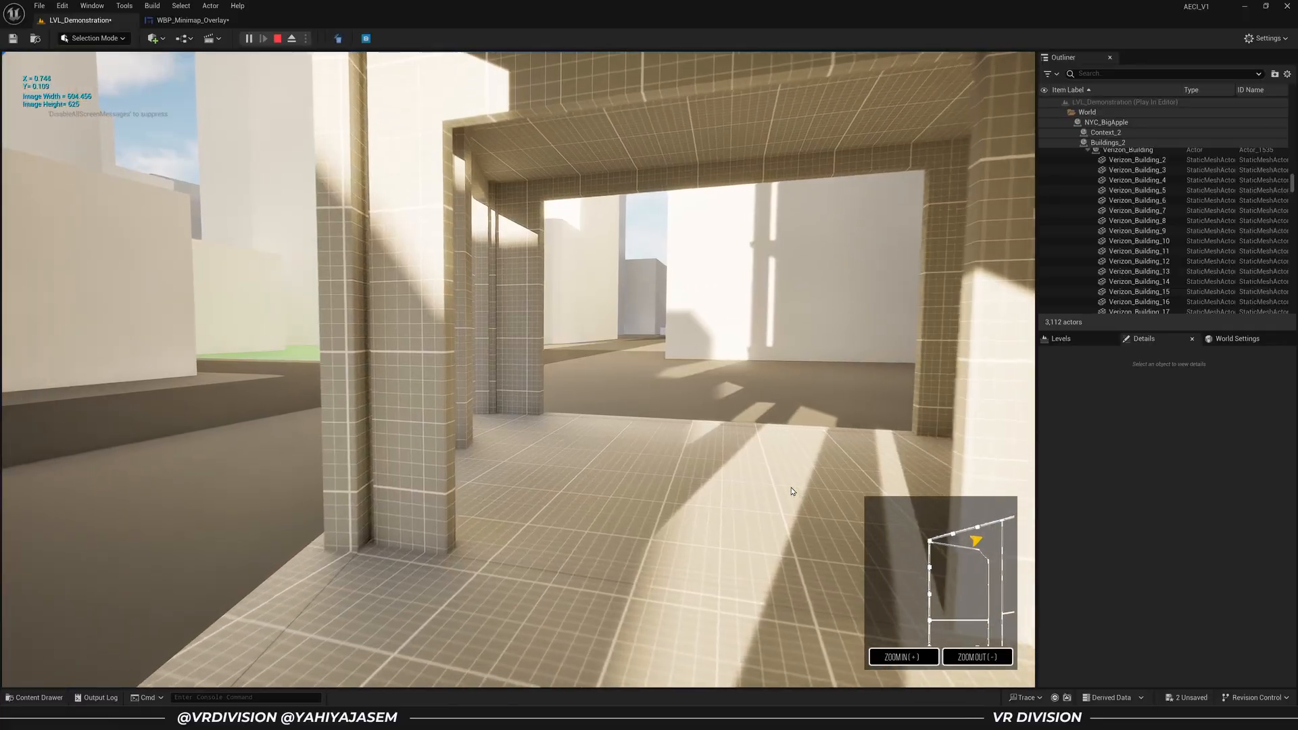
Zoom the minimap in to level 3 and cross to the outer wall at the slanted end to test its edge behaviour
{"action": "key", "text": "w"}
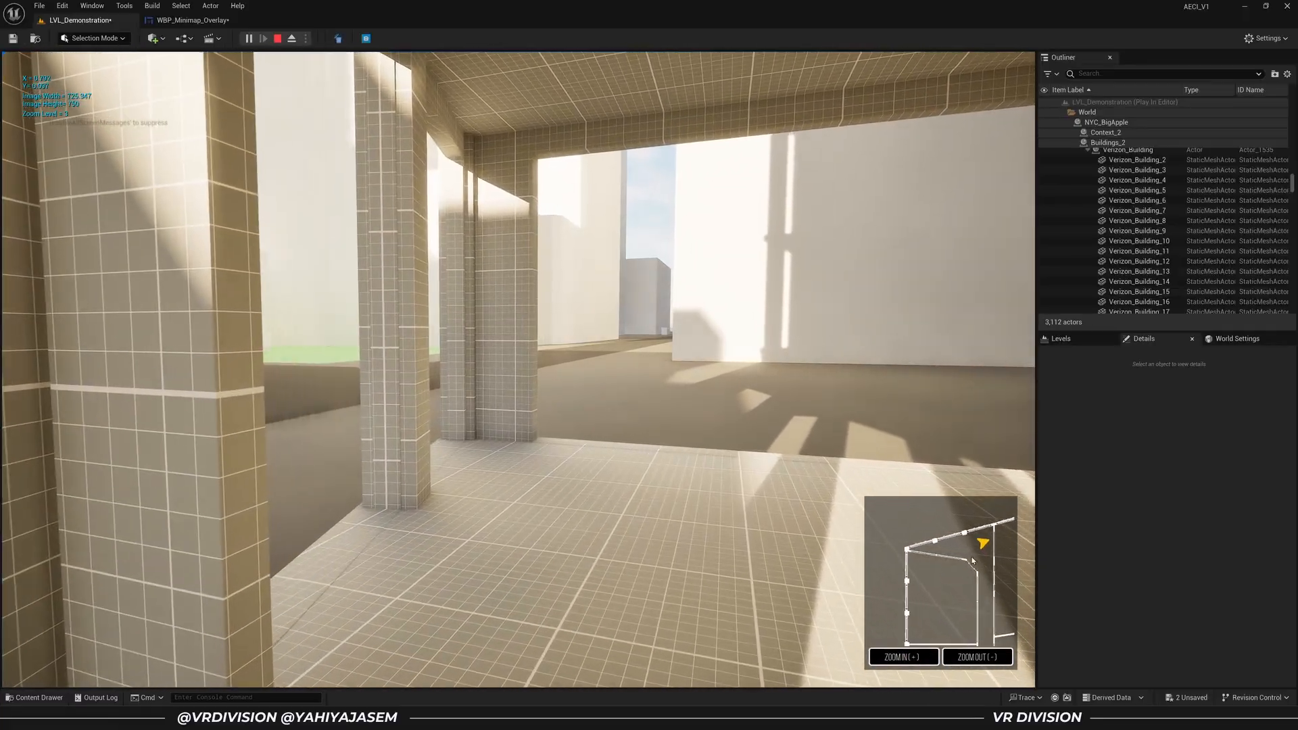
{"action": "key", "text": "w"}
{"action": "left_click_drag", "start_coordinate": [611, 472], "coordinate": [886, 453]}
{"action": "key", "text": "w"}
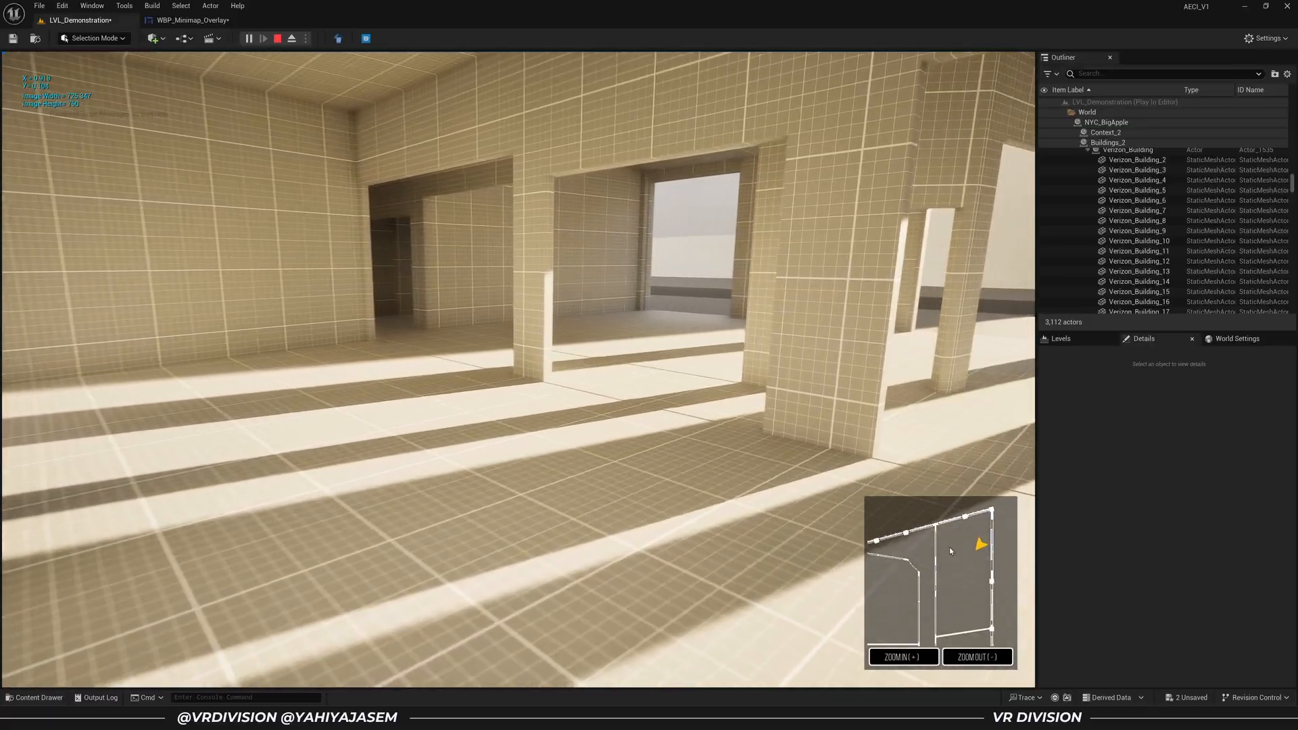
Walk away from the outer wall through the sunlit end room to the corridor entrance, checking the zoomed-in minimap
{"action": "key", "text": "w"}
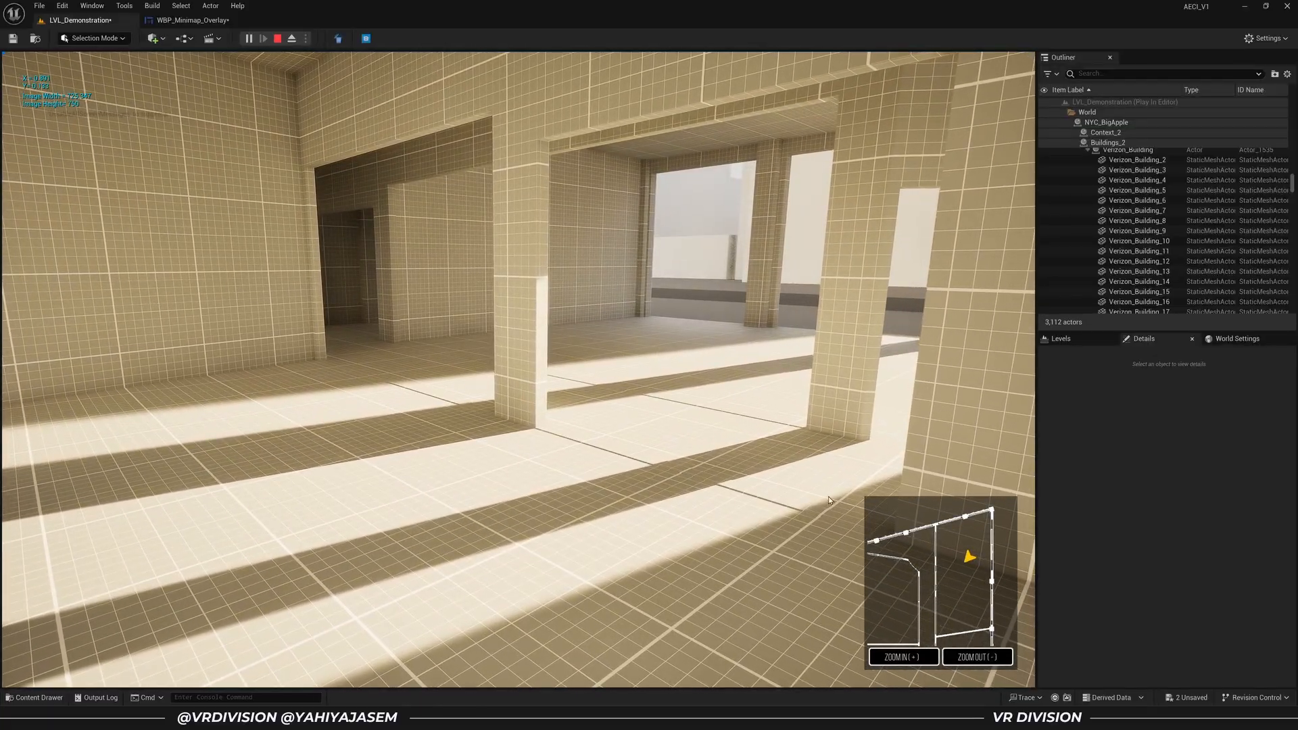
{"action": "key", "text": "w"}
{"action": "left_click_drag", "start_coordinate": [667, 386], "coordinate": [937, 543]}
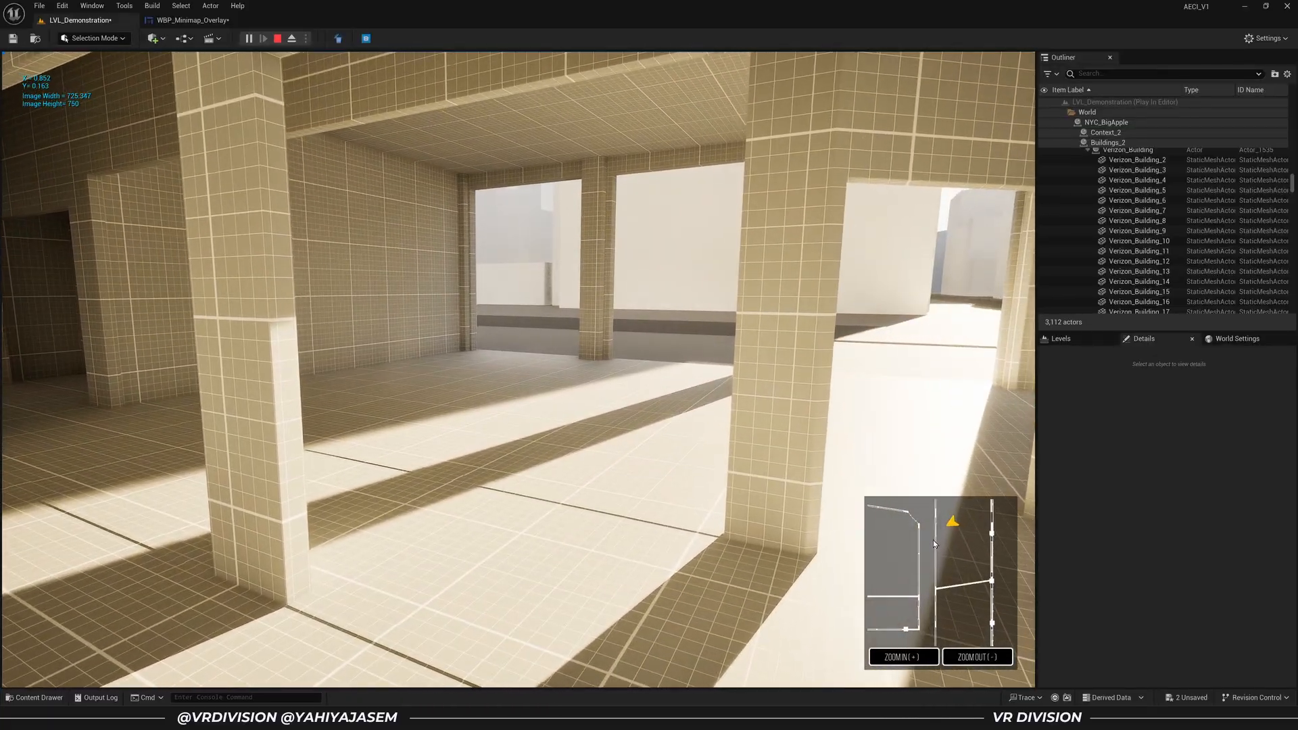
{"action": "key", "text": "w"}
{"action": "mouse_move", "coordinate": [751, 440]}
{"action": "left_mouse_down"}
{"action": "mouse_move", "coordinate": [739, 441]}
{"action": "mouse_move", "coordinate": [872, 476]}
{"action": "mouse_move", "coordinate": [769, 454]}
{"action": "left_mouse_up"}
{"action": "key", "text": "w"}
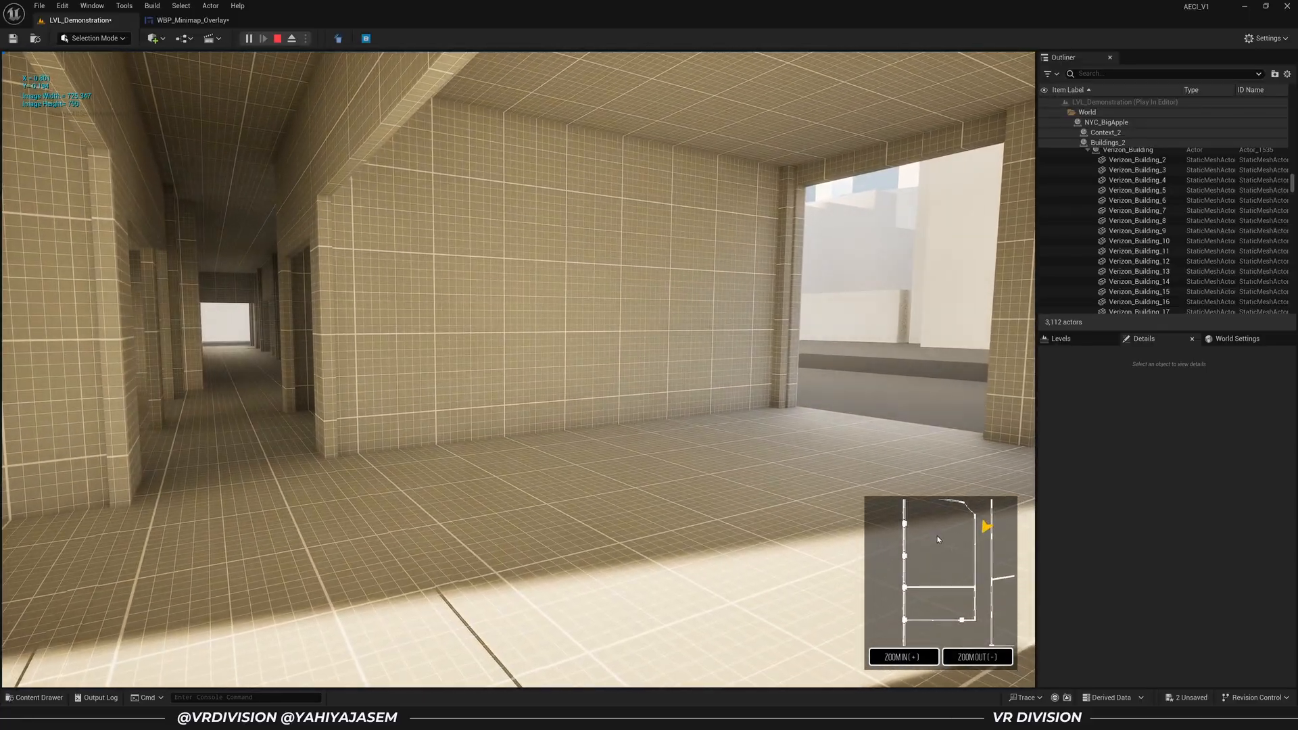
Walk back down the ground-floor corridor past the elevator core, checking that the zoomed-in plan scrolls with the marker
{"action": "left_click_drag", "start_coordinate": [937, 525], "coordinate": [719, 454]}
{"action": "key", "text": "w"}
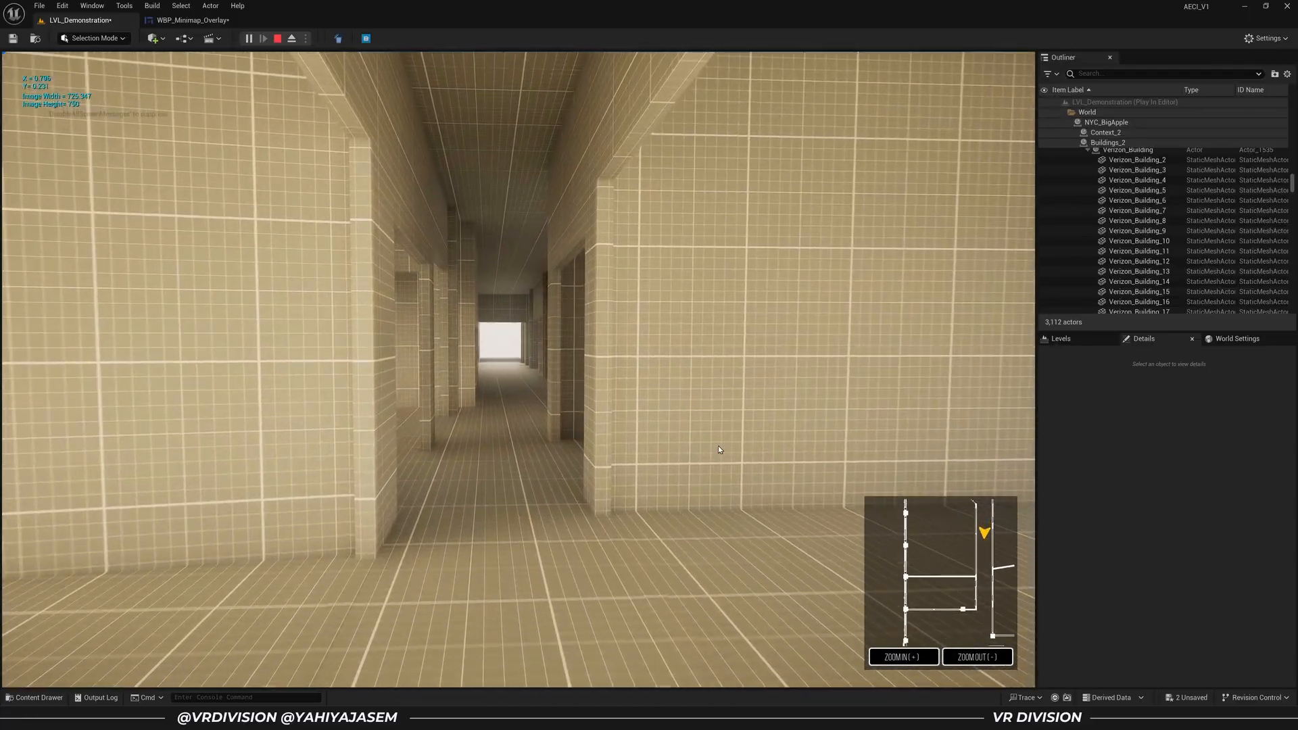
{"action": "key", "text": "w"}
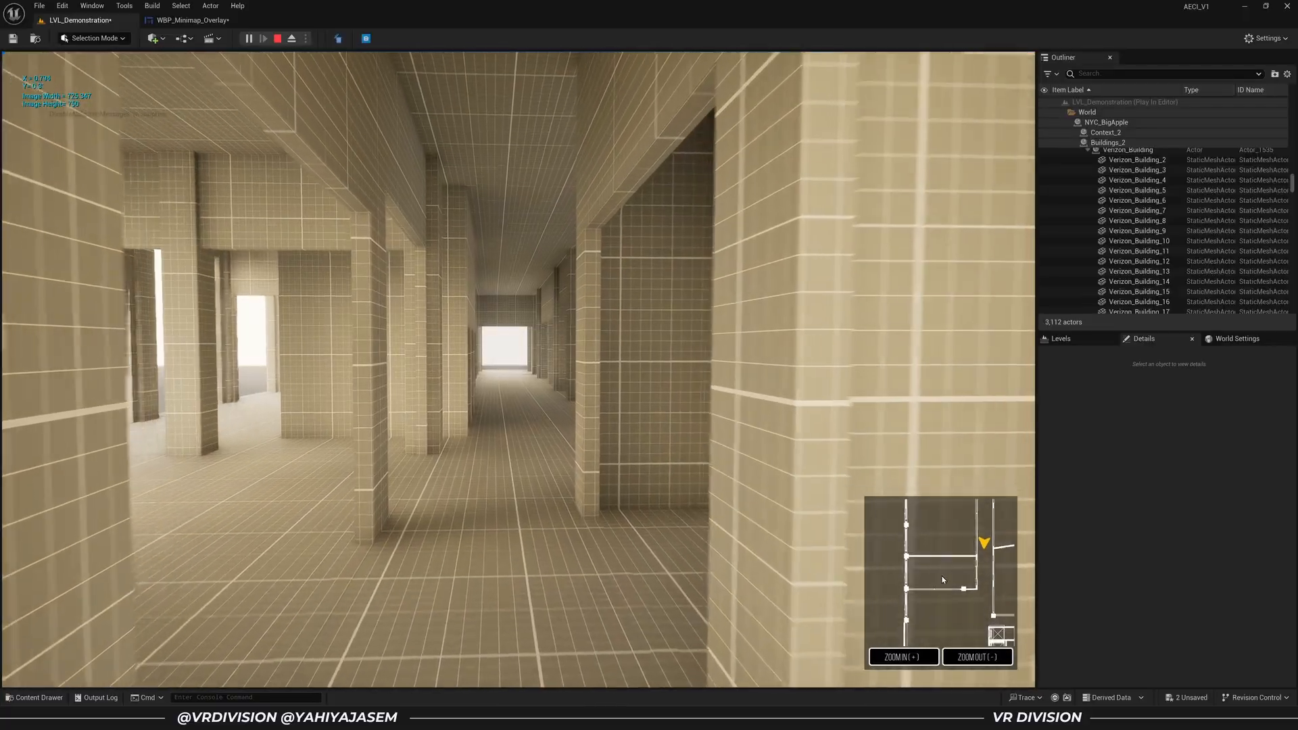
{"action": "key", "text": "w"}
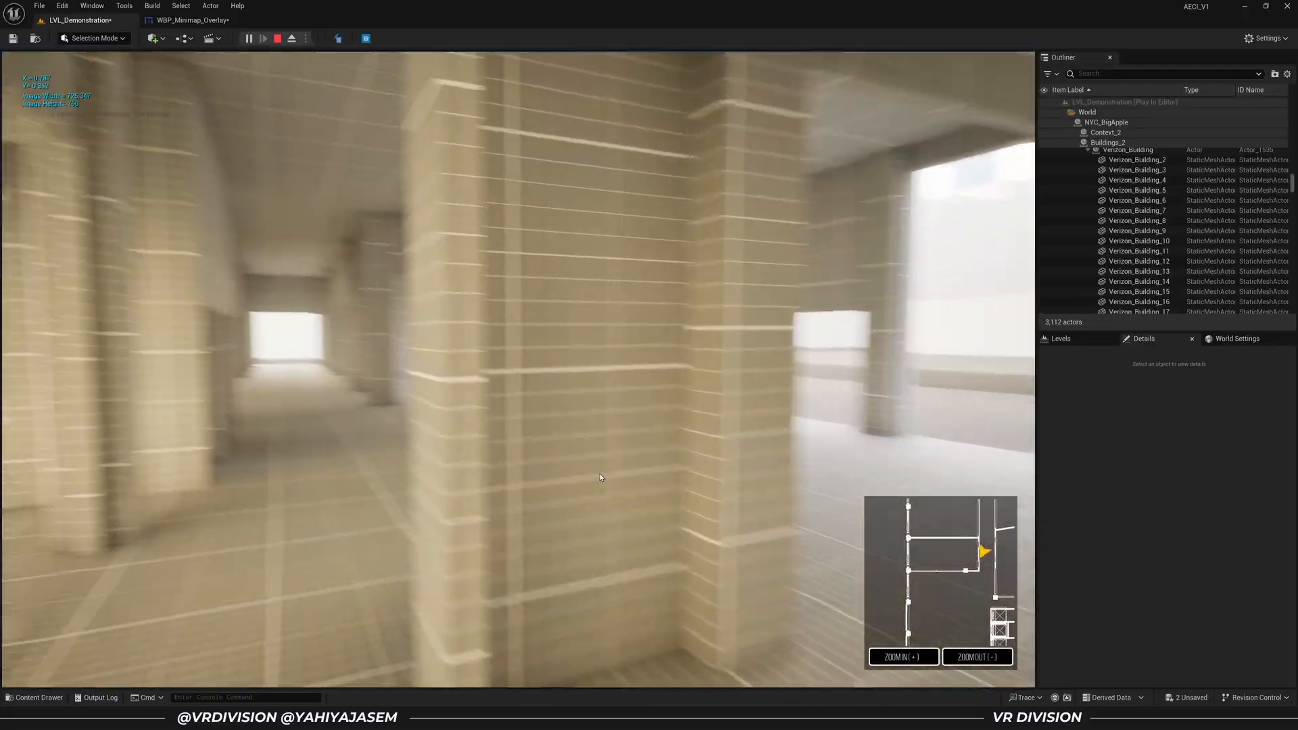
{"action": "key", "text": "w"}
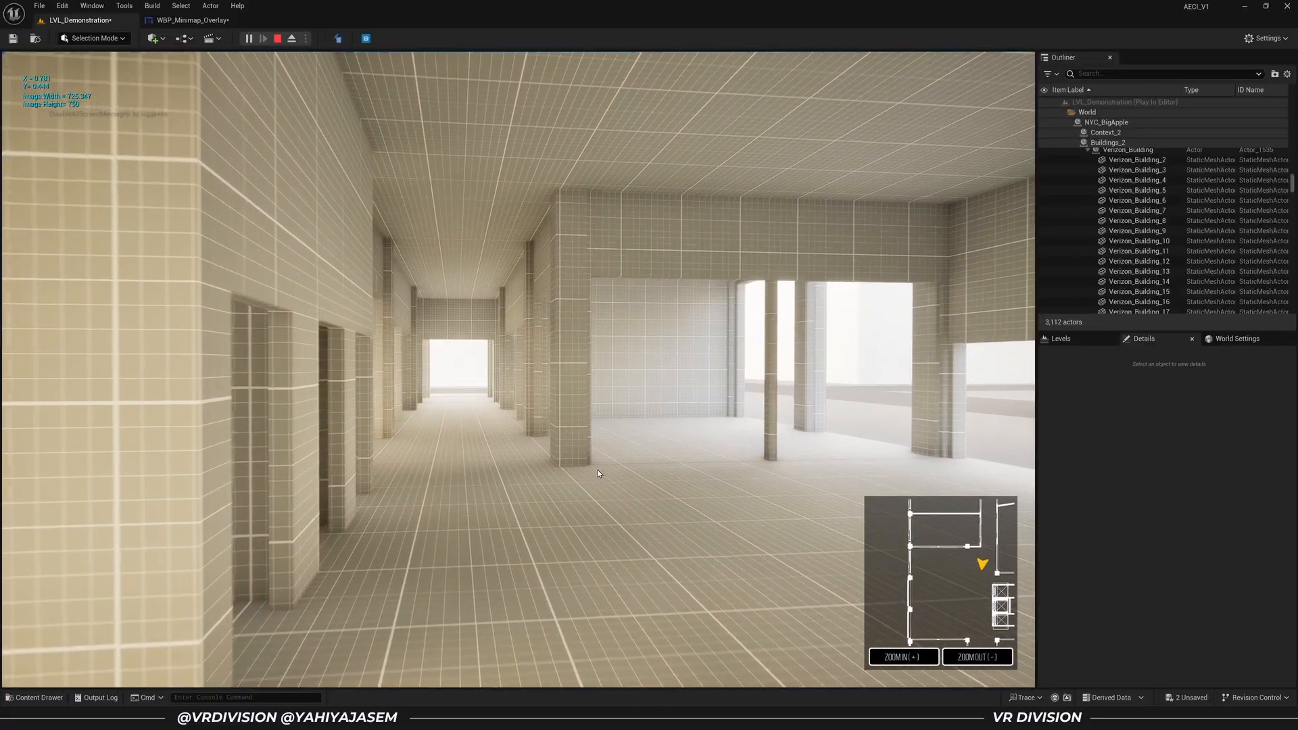
{"action": "key", "text": "w"}
{"action": "left_click_drag", "start_coordinate": [597, 470], "coordinate": [501, 472]}
{"action": "key", "text": "w"}
Stop the play session and fly the editor view back and up to an elevated overview of the building
{"action": "key", "text": "Escape"}
{"action": "key", "text": "s"}
{"action": "right_click_drag", "start_coordinate": [501, 472], "coordinate": [392, 467]}
{"action": "key", "text": "s"}
{"action": "key", "text": "s"}
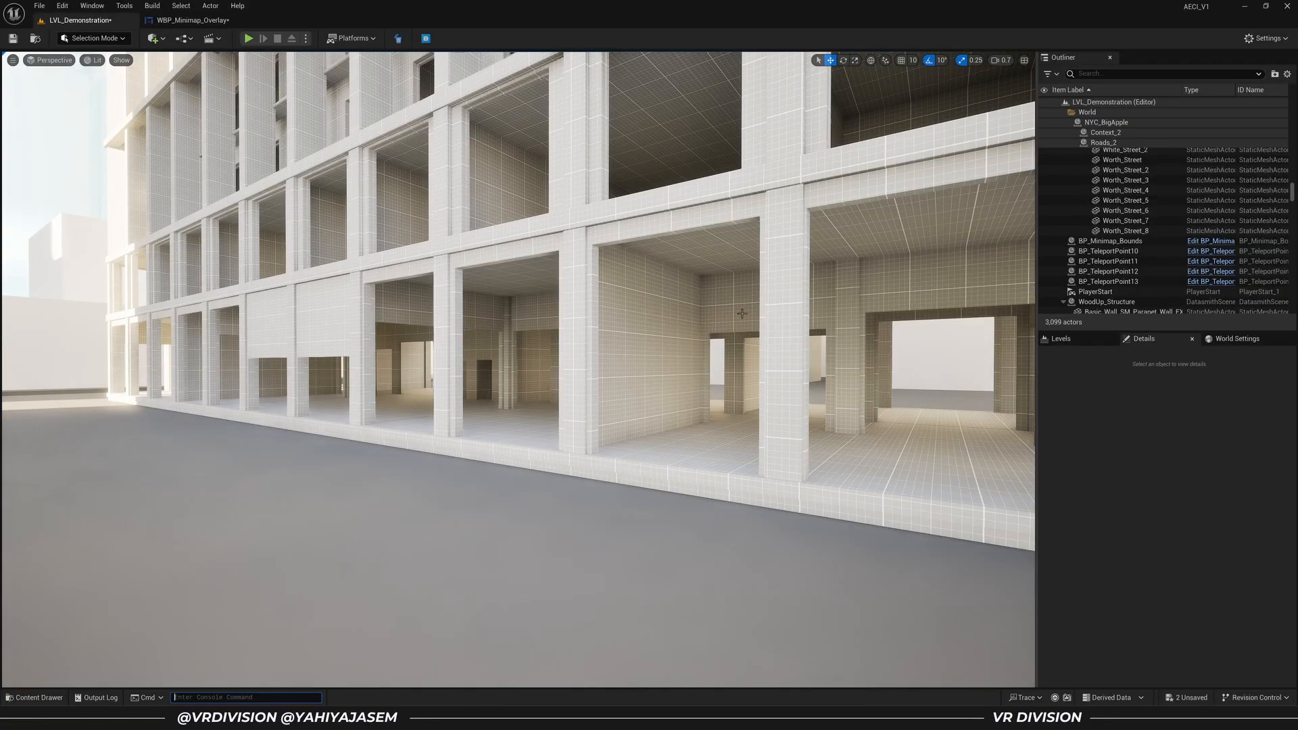
{"action": "key", "text": "s"}
{"action": "mouse_move", "coordinate": [740, 314]}
{"action": "right_mouse_down"}
{"action": "mouse_move", "coordinate": [767, 388]}
{"action": "mouse_move", "coordinate": [757, 412]}
{"action": "mouse_move", "coordinate": [740, 314]}
{"action": "right_mouse_up"}
{"action": "scroll", "coordinate": [757, 412], "scroll_direction": "up", "scroll_amount": 2}
{"action": "key", "text": "s"}
{"action": "scroll", "coordinate": [757, 413], "scroll_direction": "up", "scroll_amount": 1}
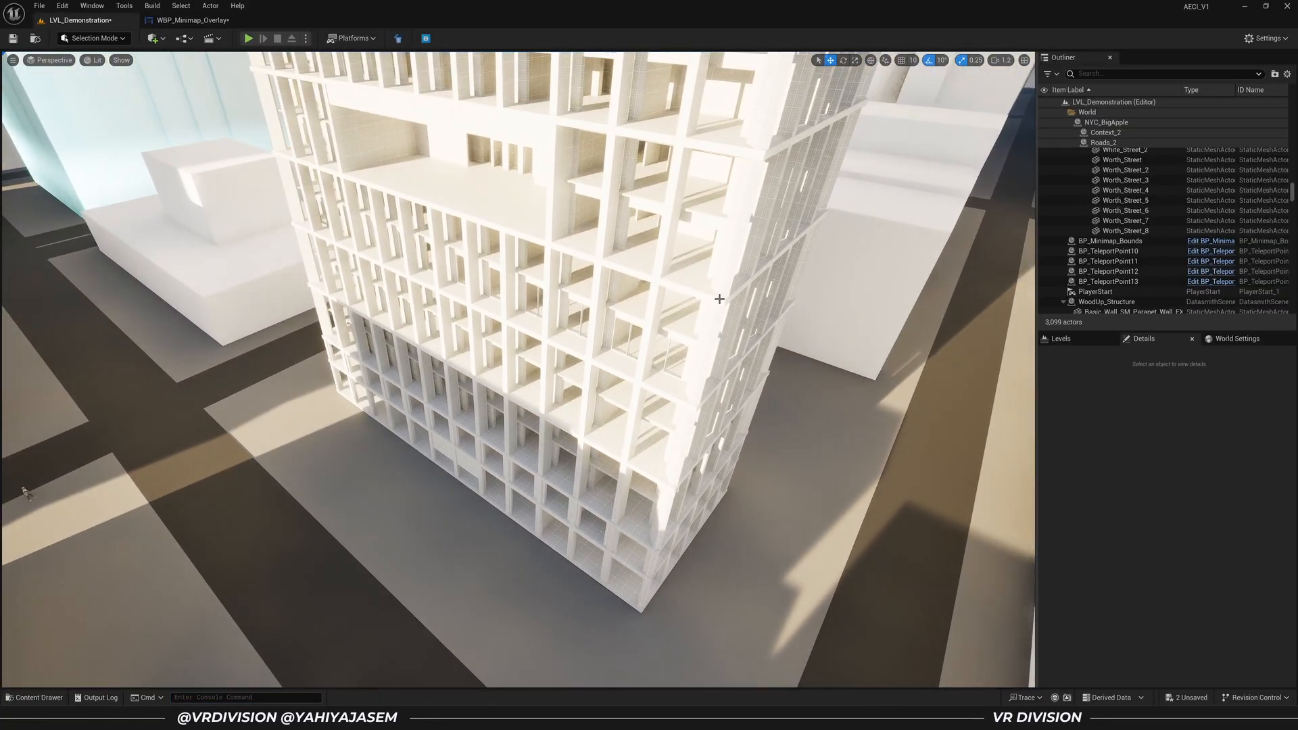